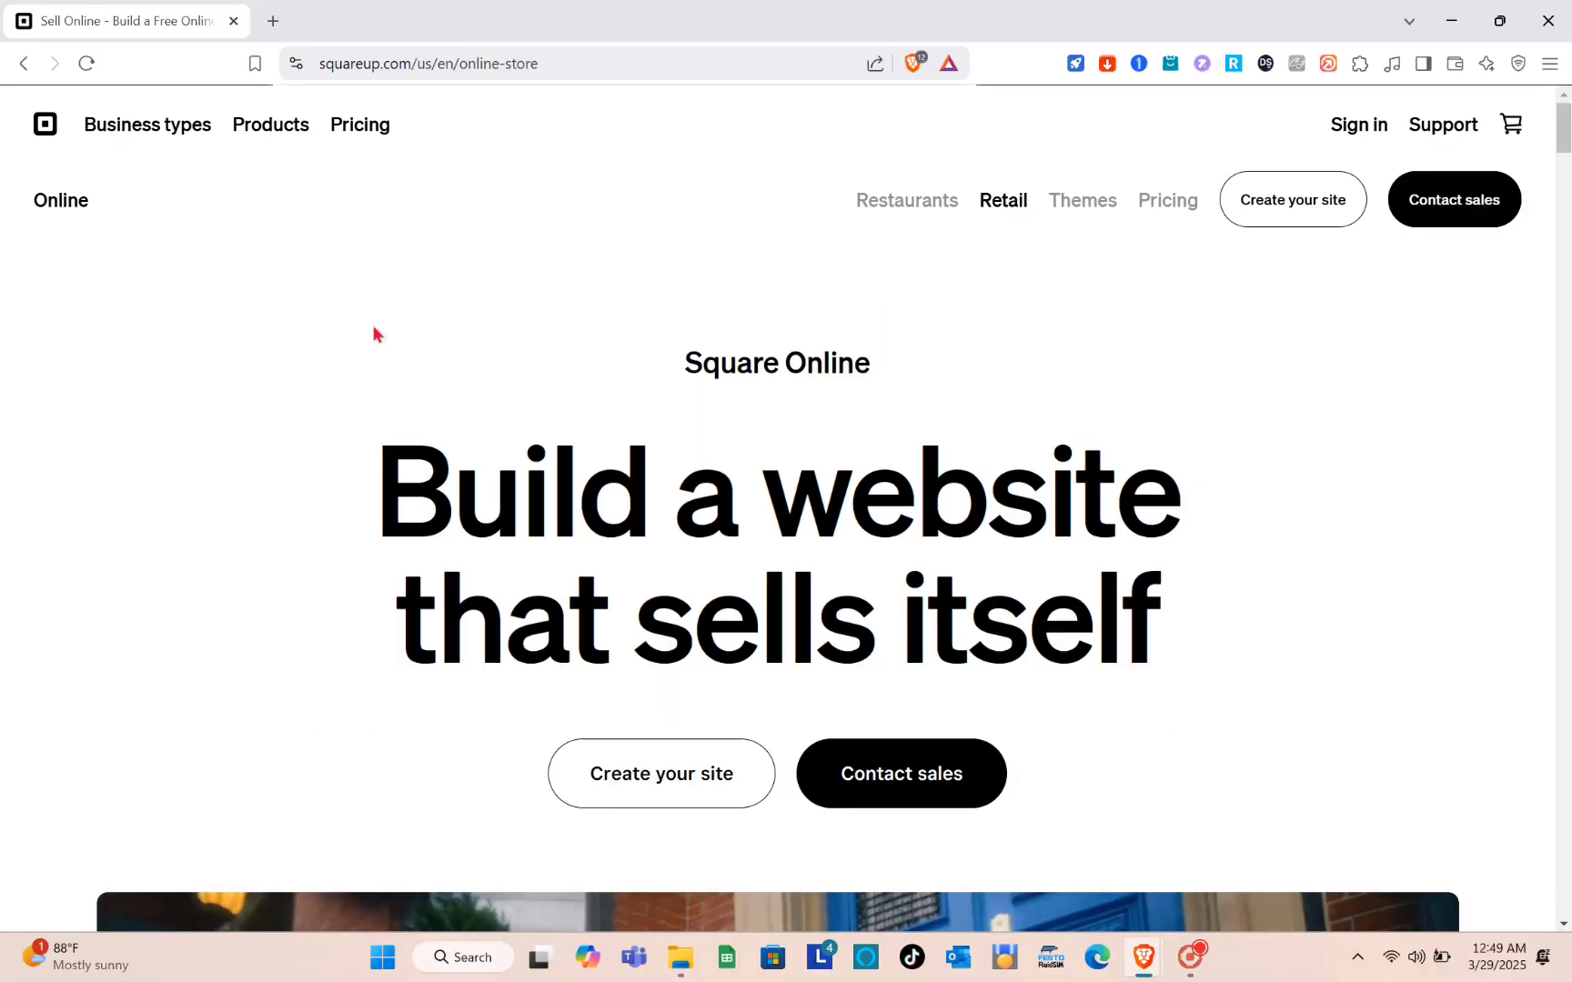
Step: Search the web for 'square online' and open the Square Online result
{"action": "scroll", "coordinate": [515, 345], "scroll_direction": "down", "scroll_amount": 5}
{"action": "scroll", "coordinate": [515, 345], "scroll_direction": "down", "scroll_amount": 13}
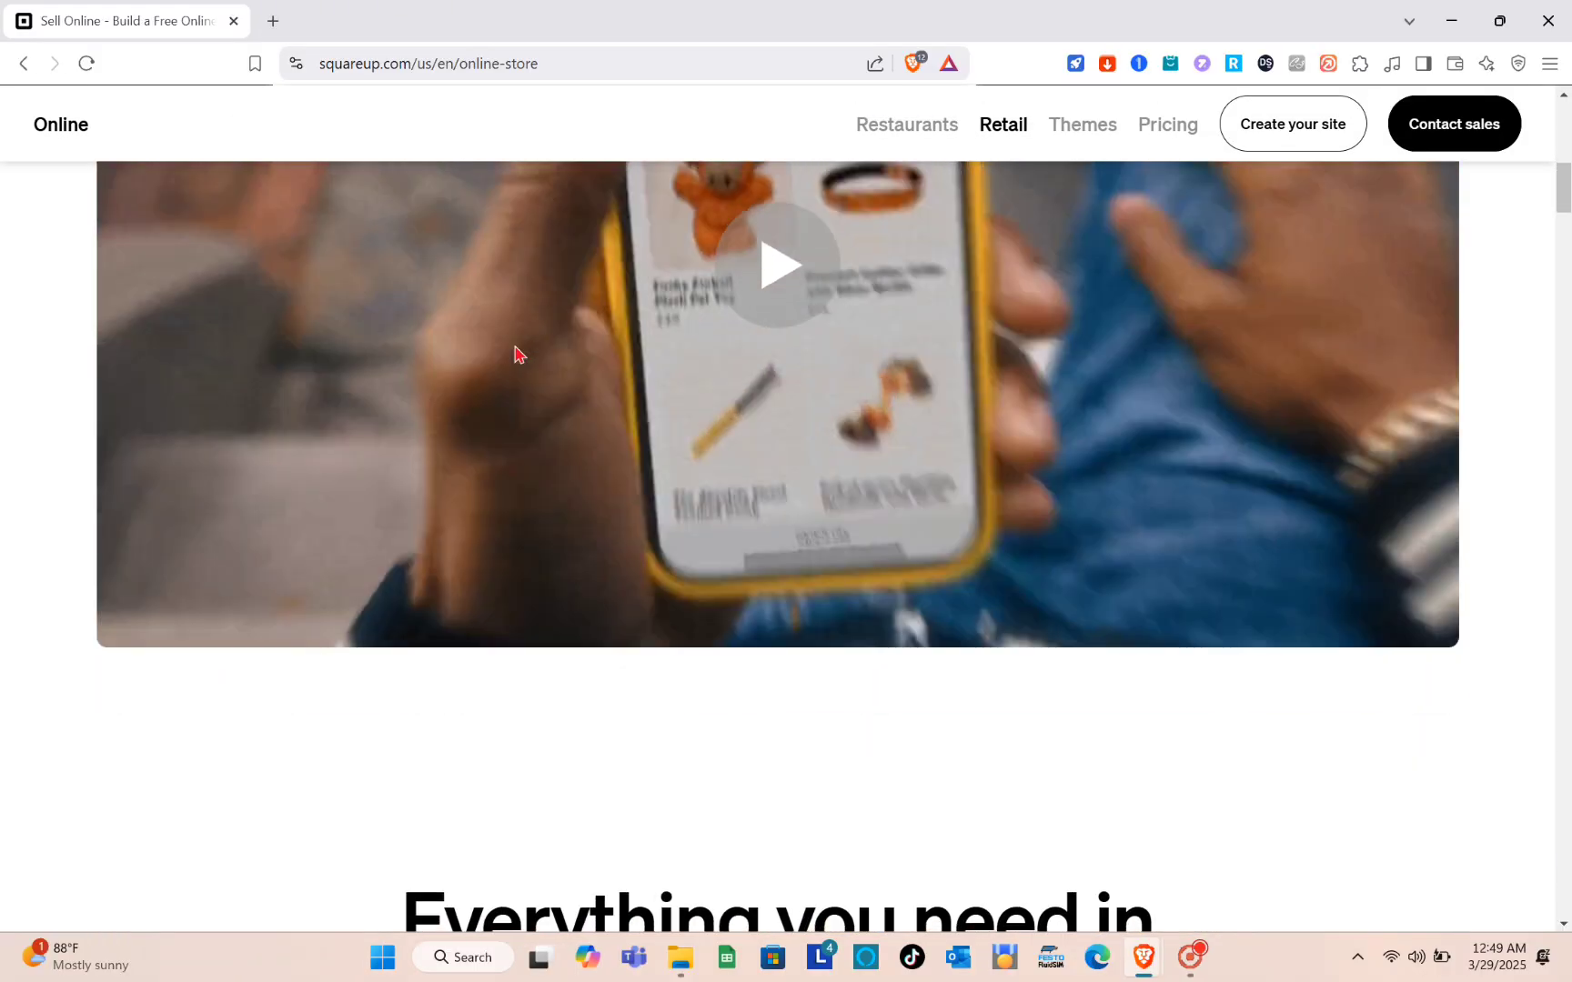
{"action": "scroll", "coordinate": [515, 345], "scroll_direction": "up", "scroll_amount": 18}
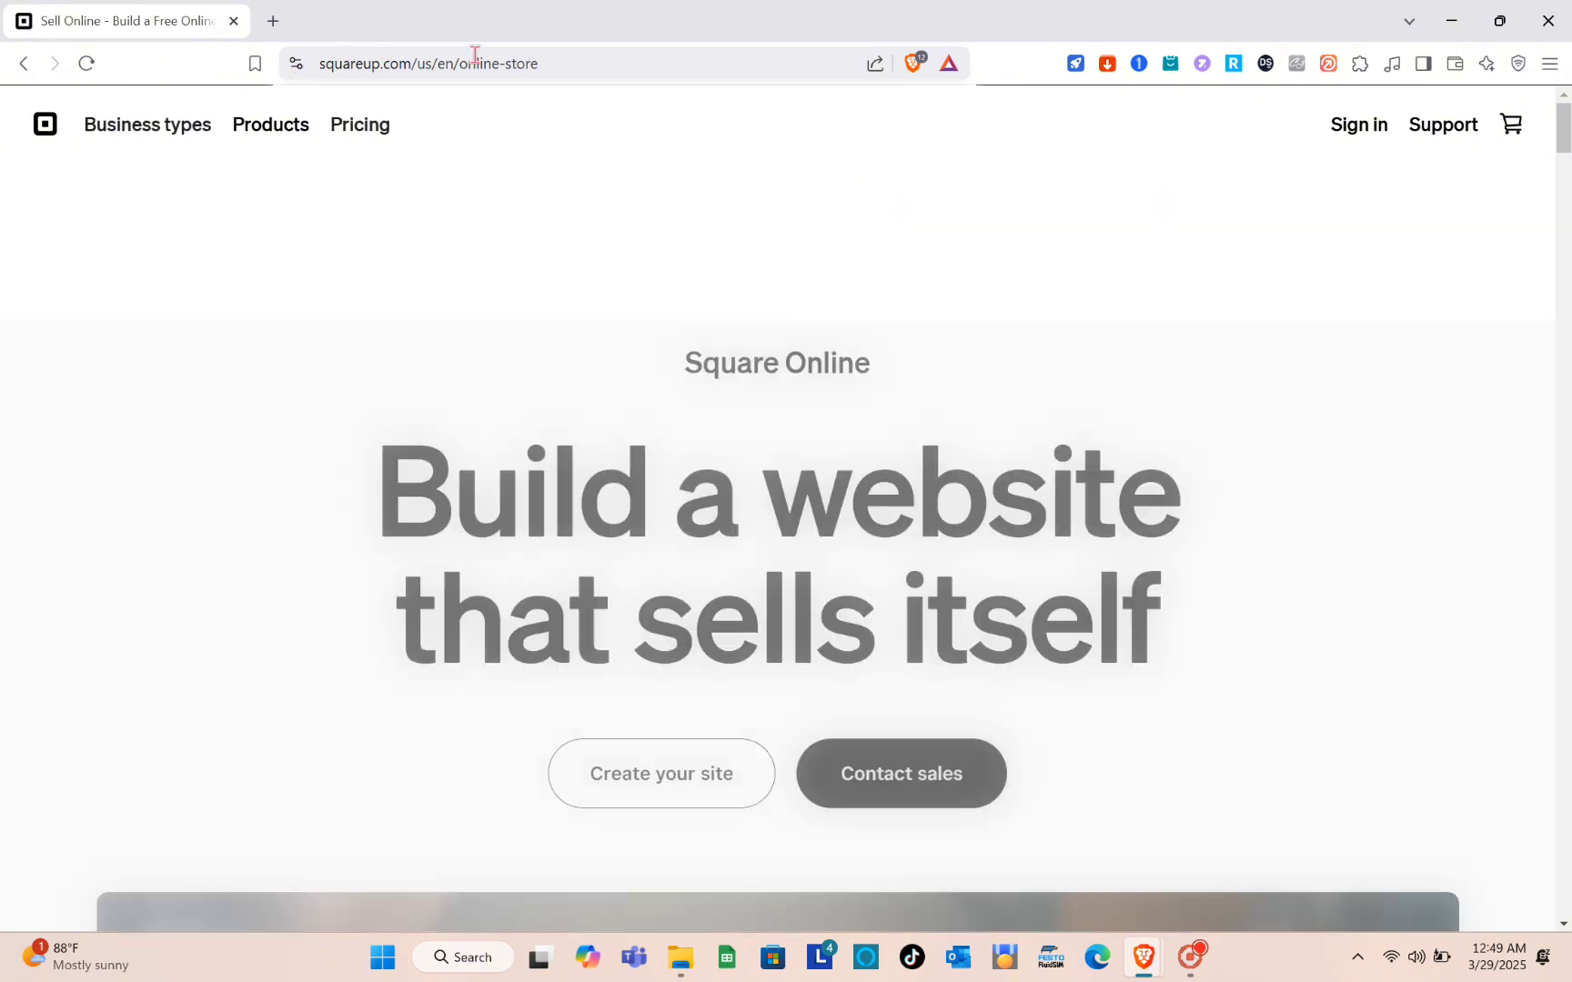
{"action": "left_click", "coordinate": [563, 61]}
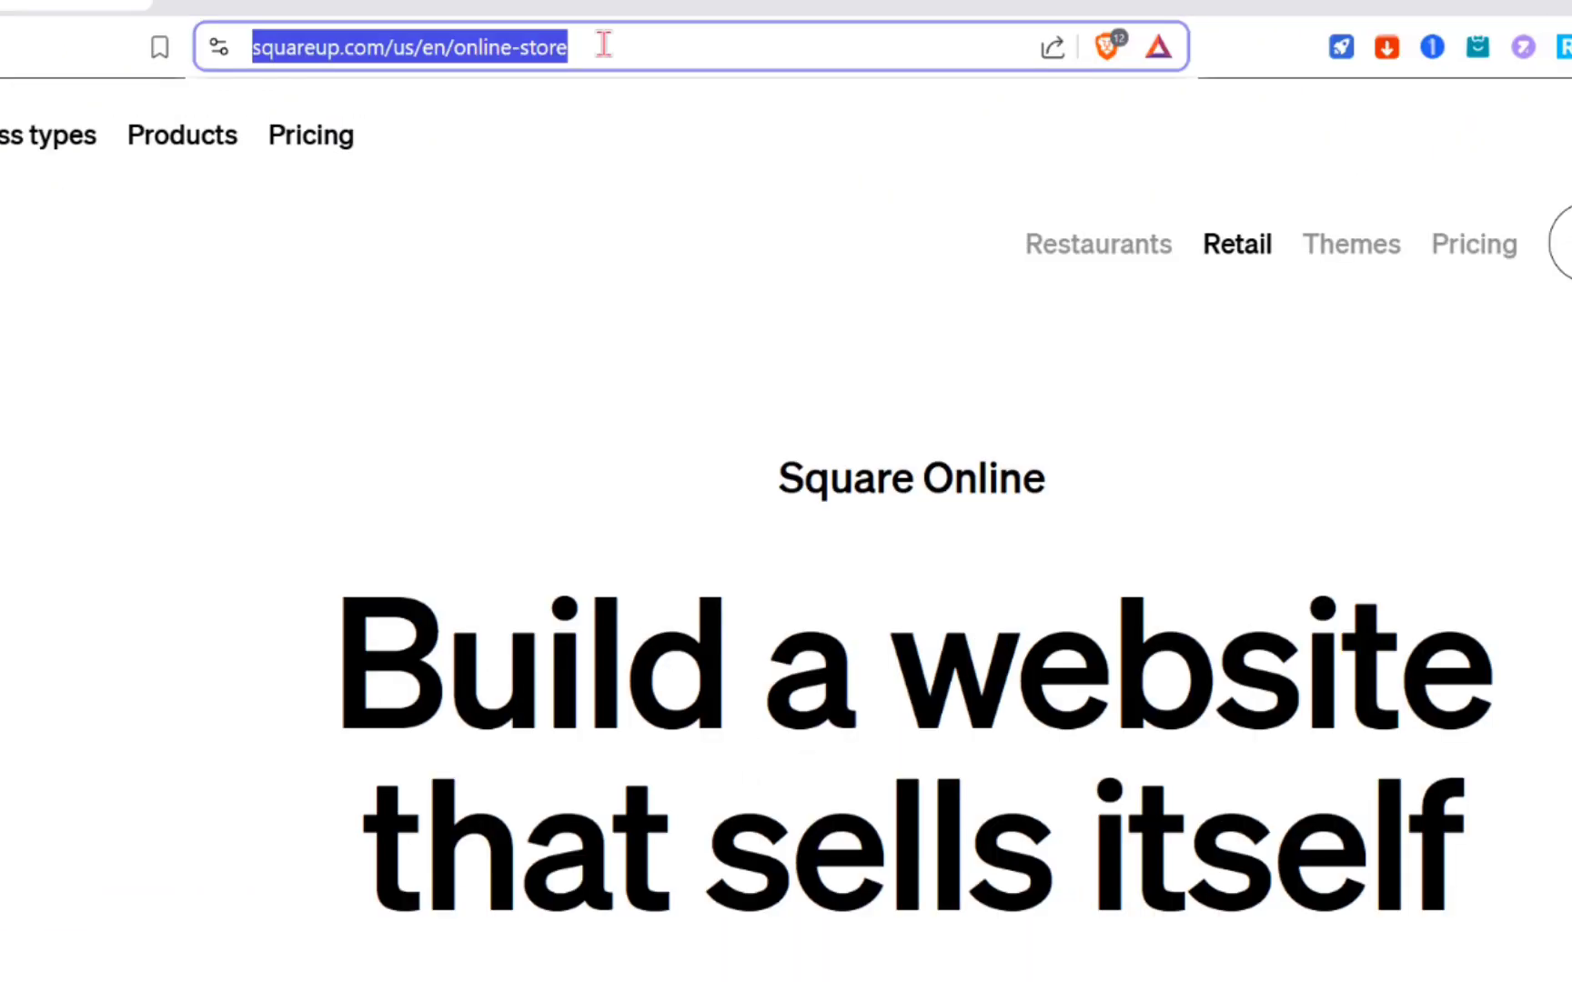
{"action": "type", "text": "square o"}
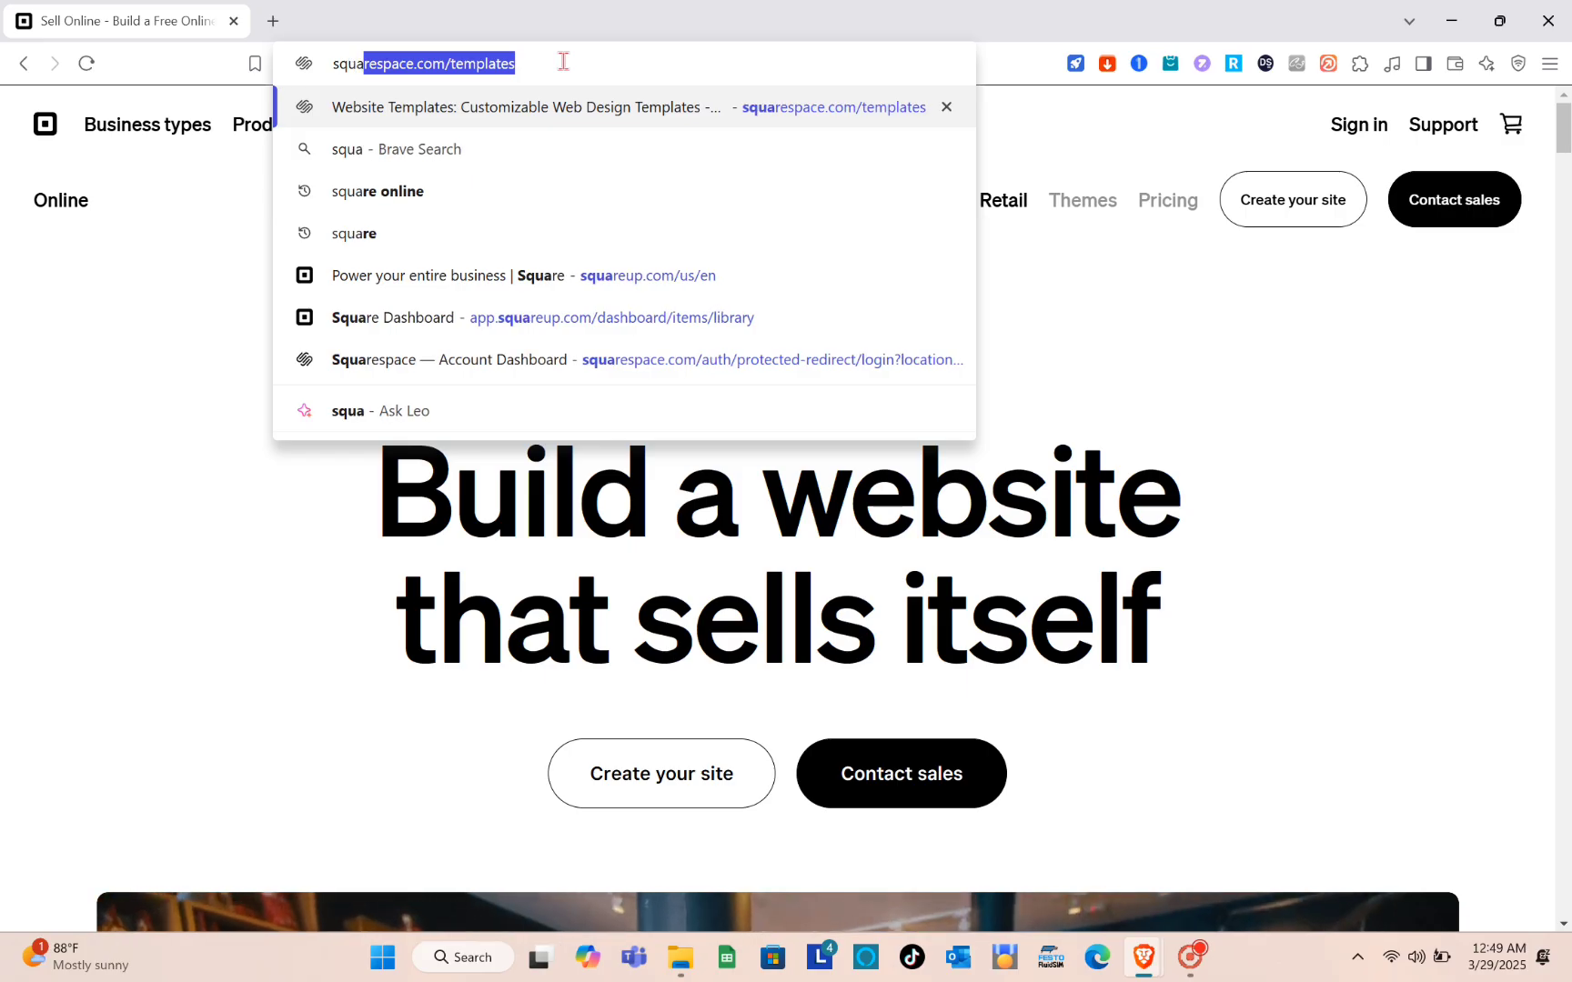
{"action": "type", "text": "nline"}
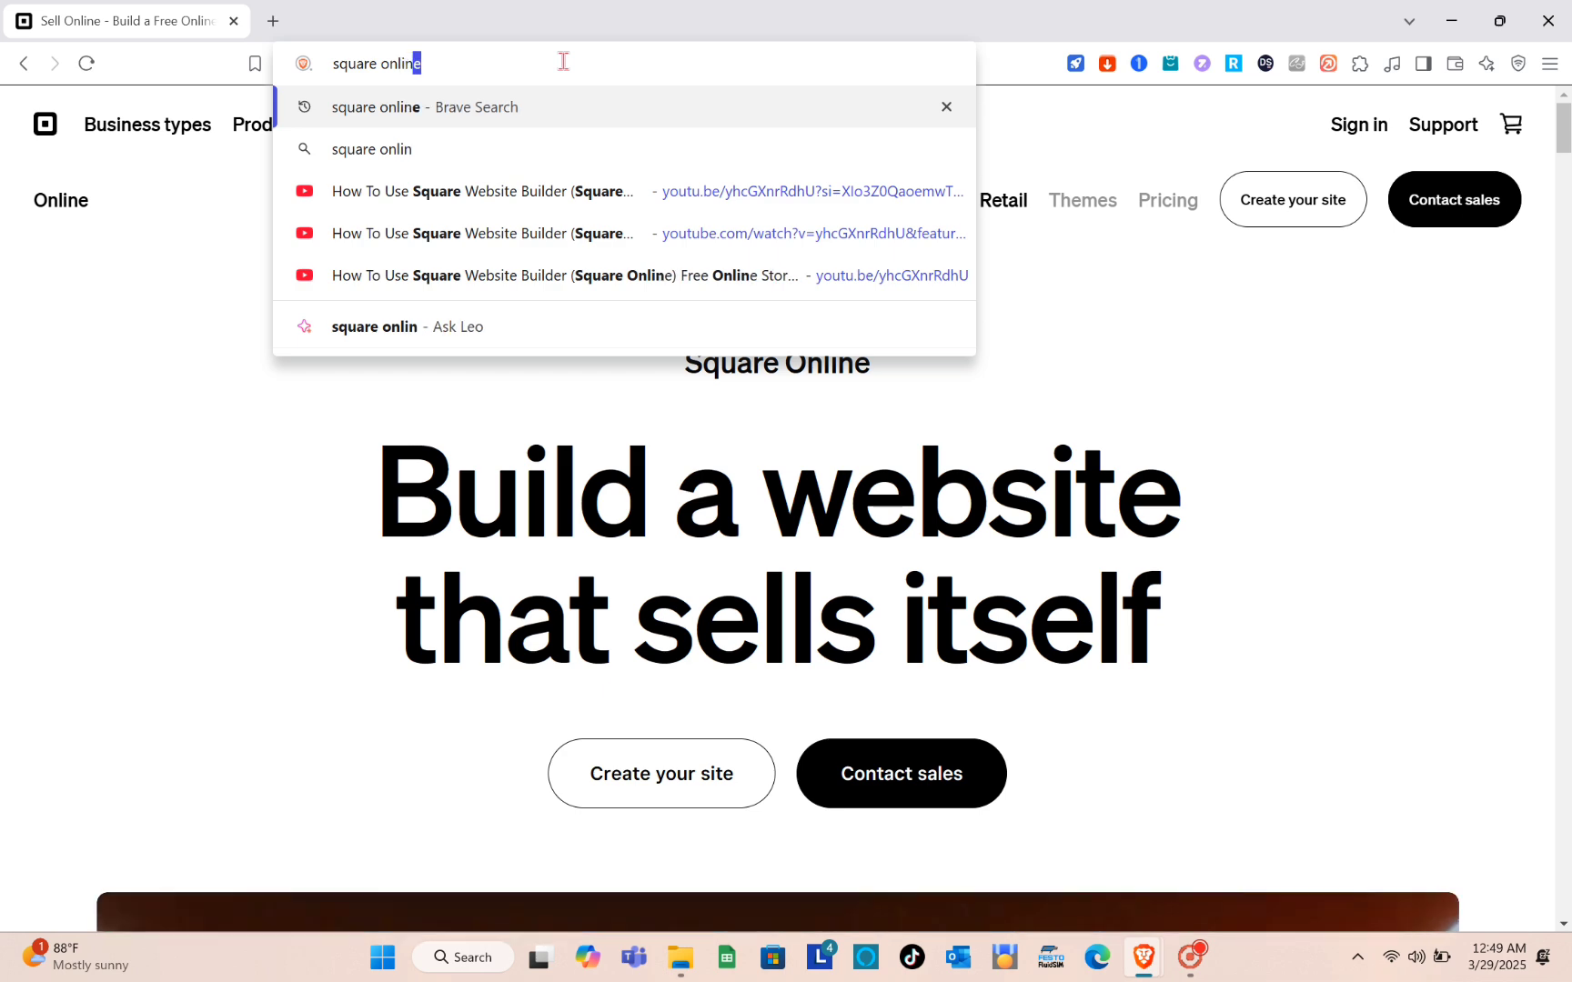
{"action": "key", "text": "Return"}
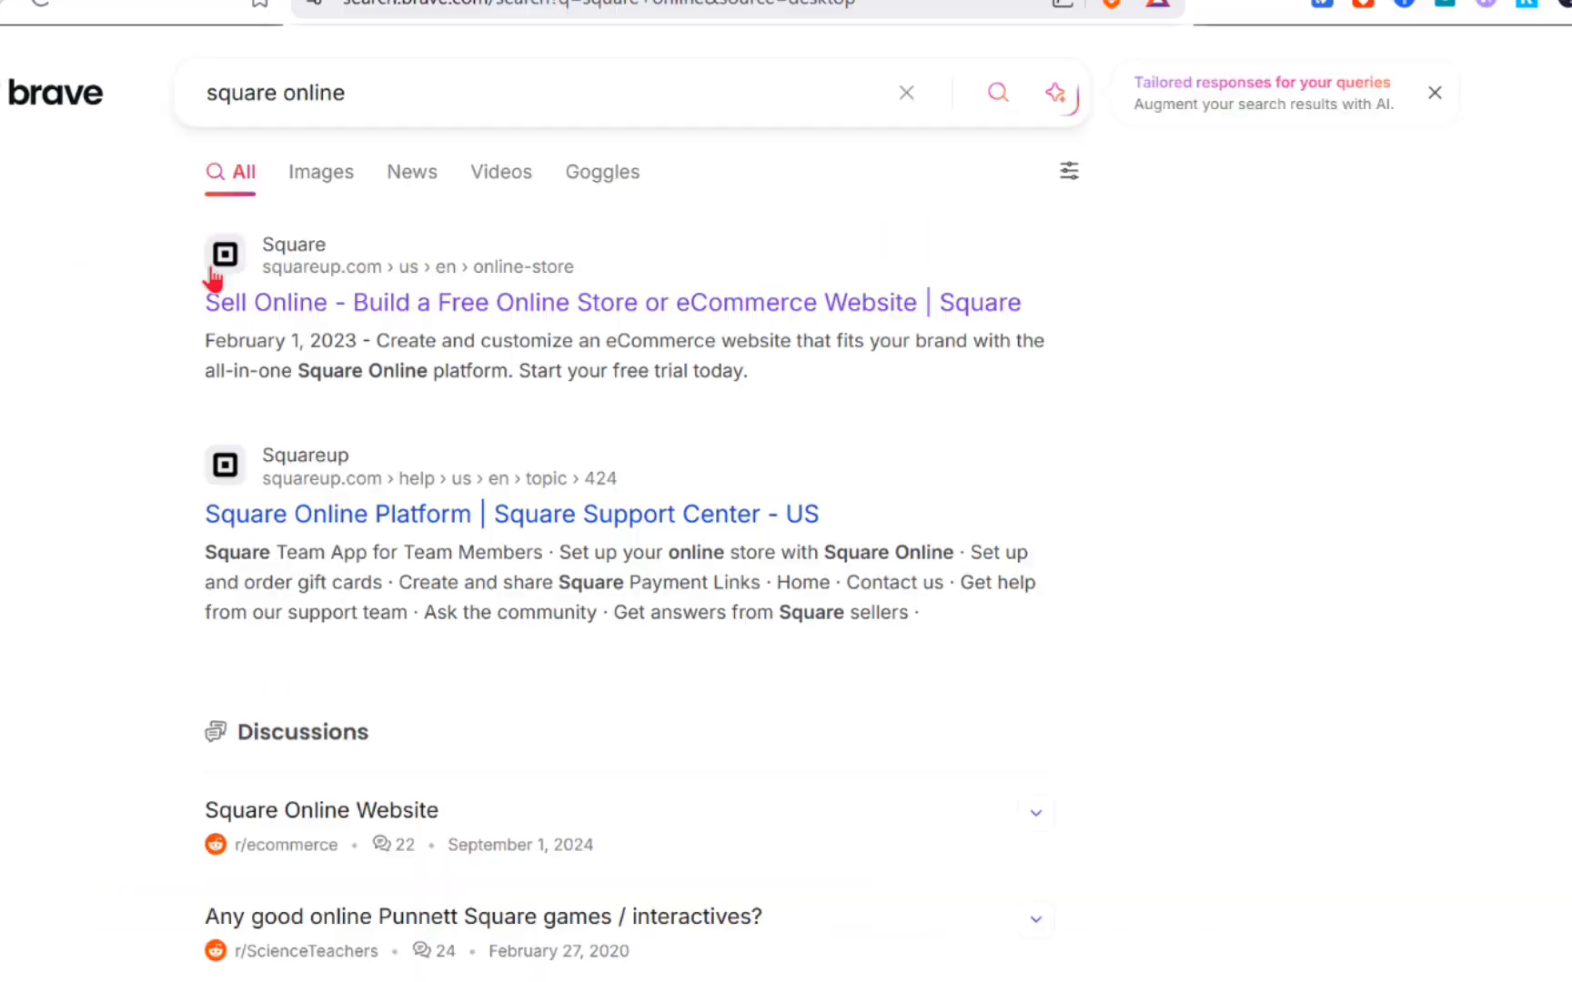
{"action": "left_click", "coordinate": [247, 265]}
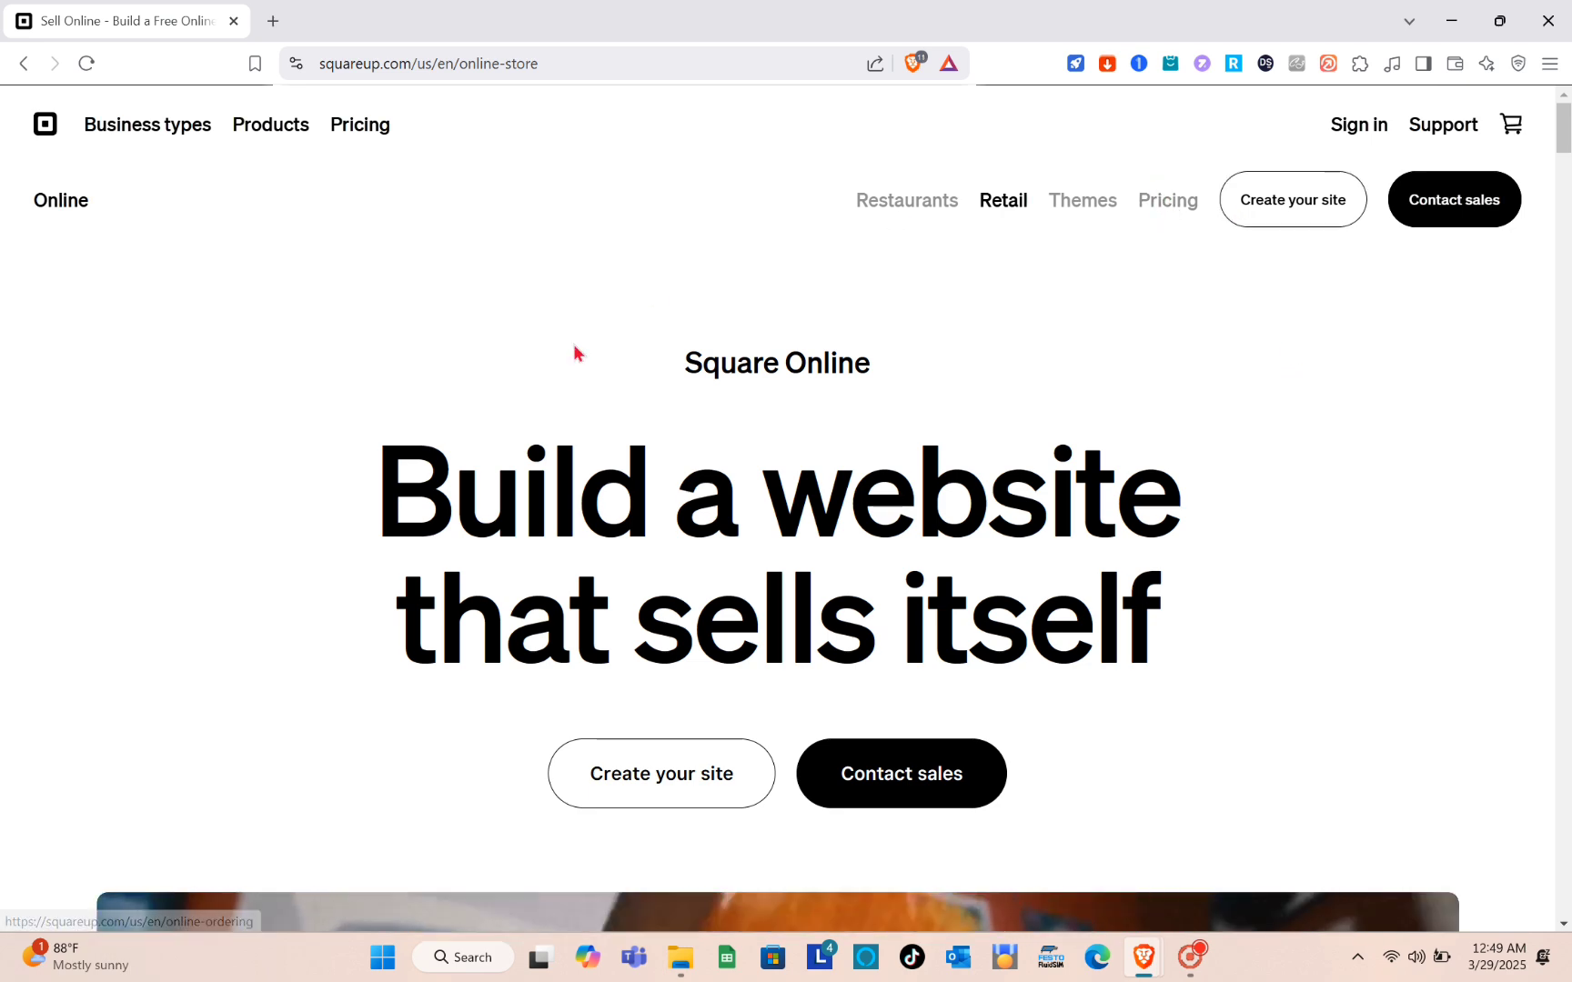
Step: Review the Free, Plus and Premium plans on the pricing page and start the Free plan signup
{"action": "left_click", "coordinate": [1167, 201]}
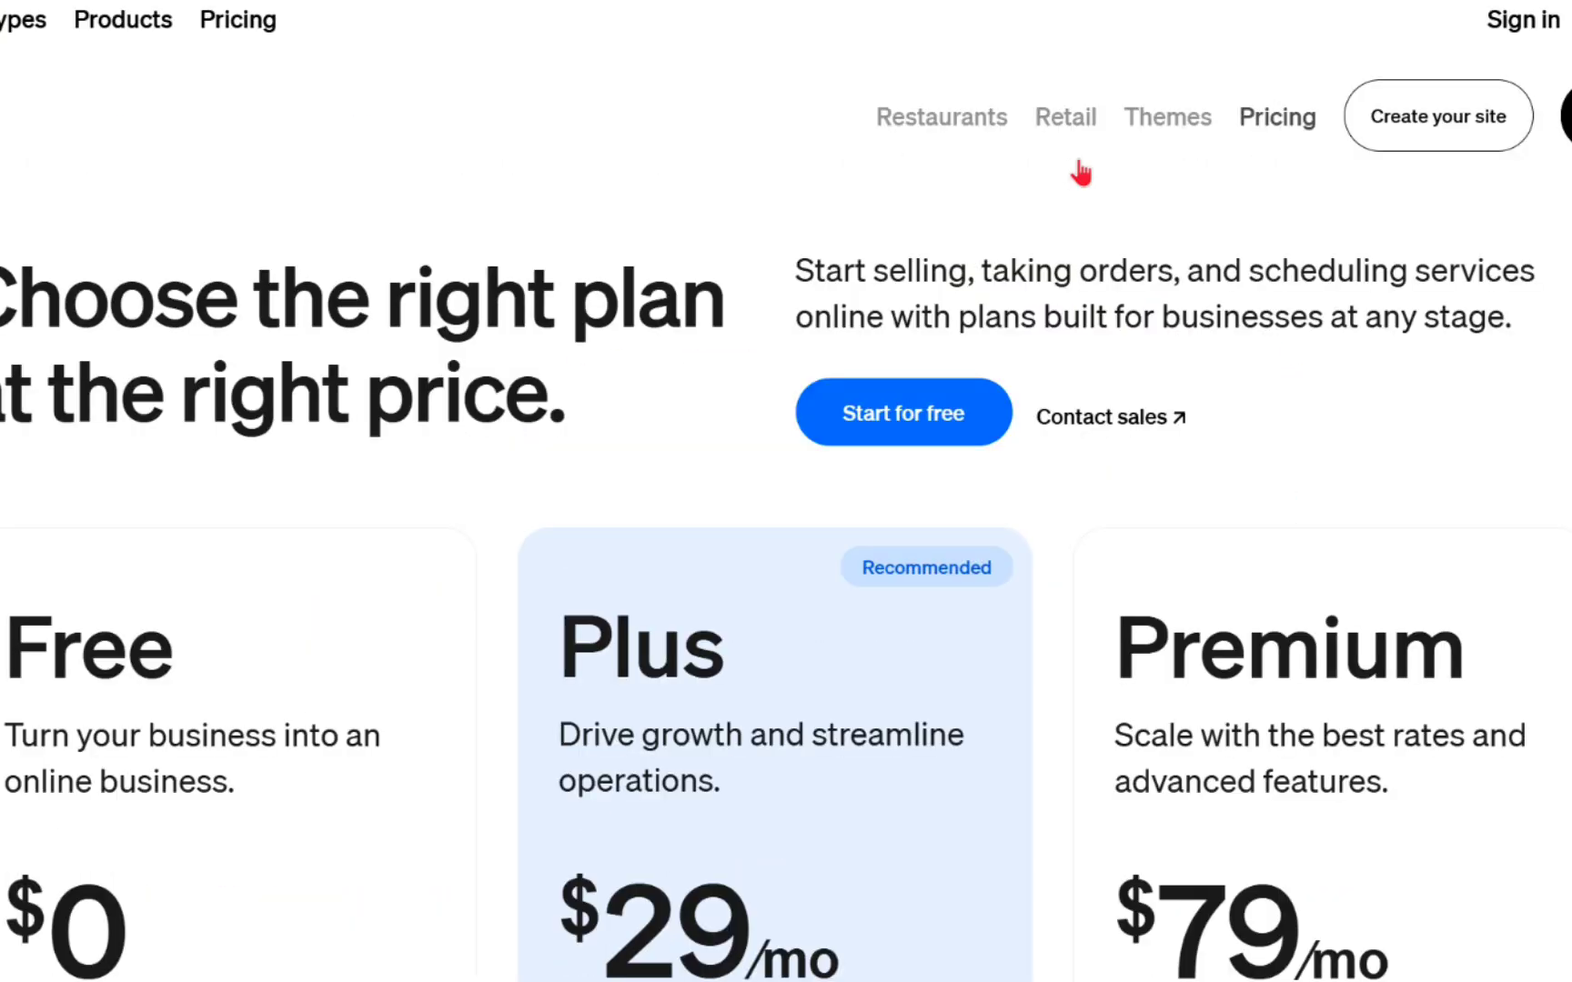
{"action": "scroll", "coordinate": [298, 502], "scroll_direction": "down", "scroll_amount": 3}
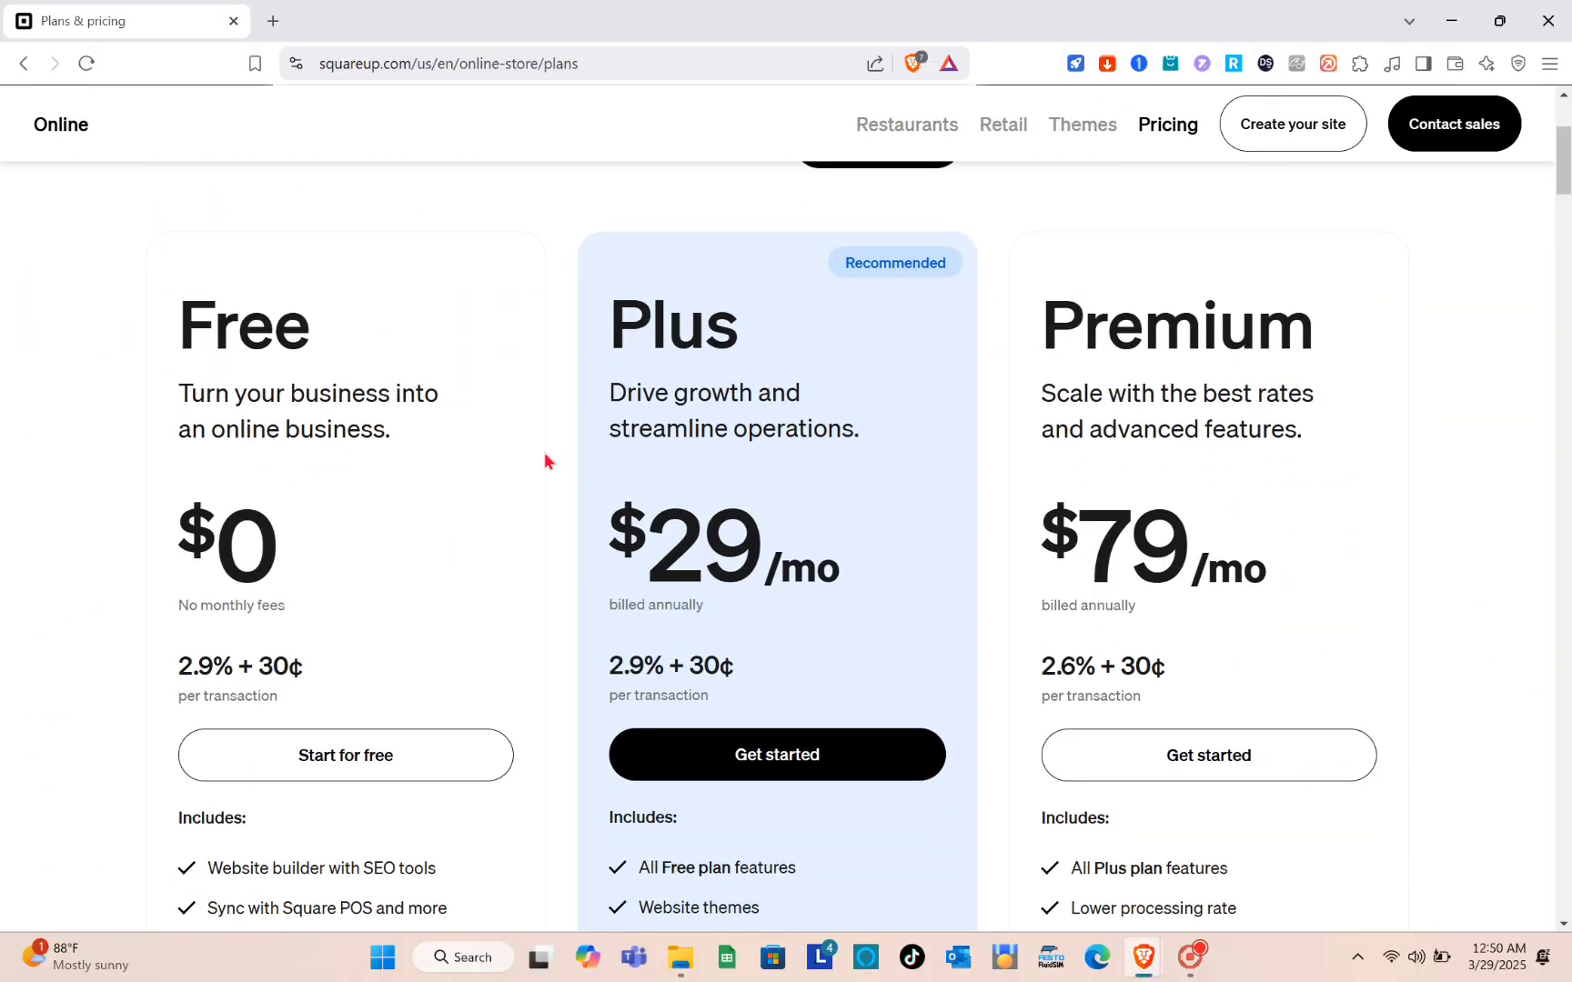
{"action": "scroll", "coordinate": [528, 643], "scroll_direction": "down", "scroll_amount": 1}
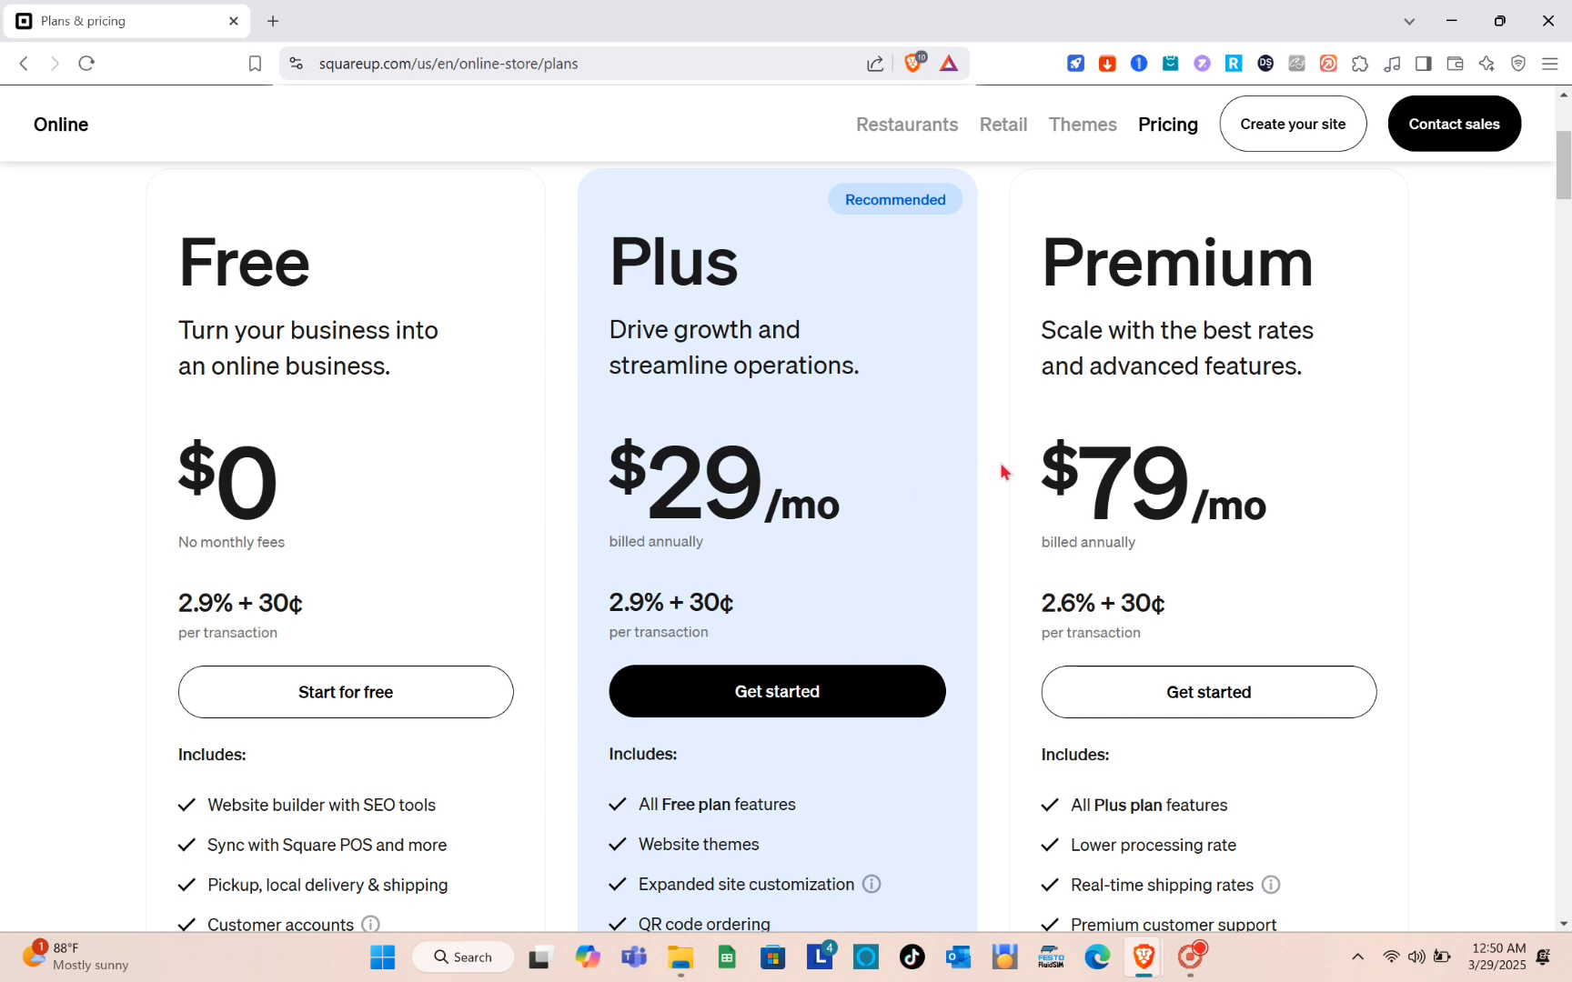
{"action": "scroll", "coordinate": [613, 512], "scroll_direction": "up", "scroll_amount": 3}
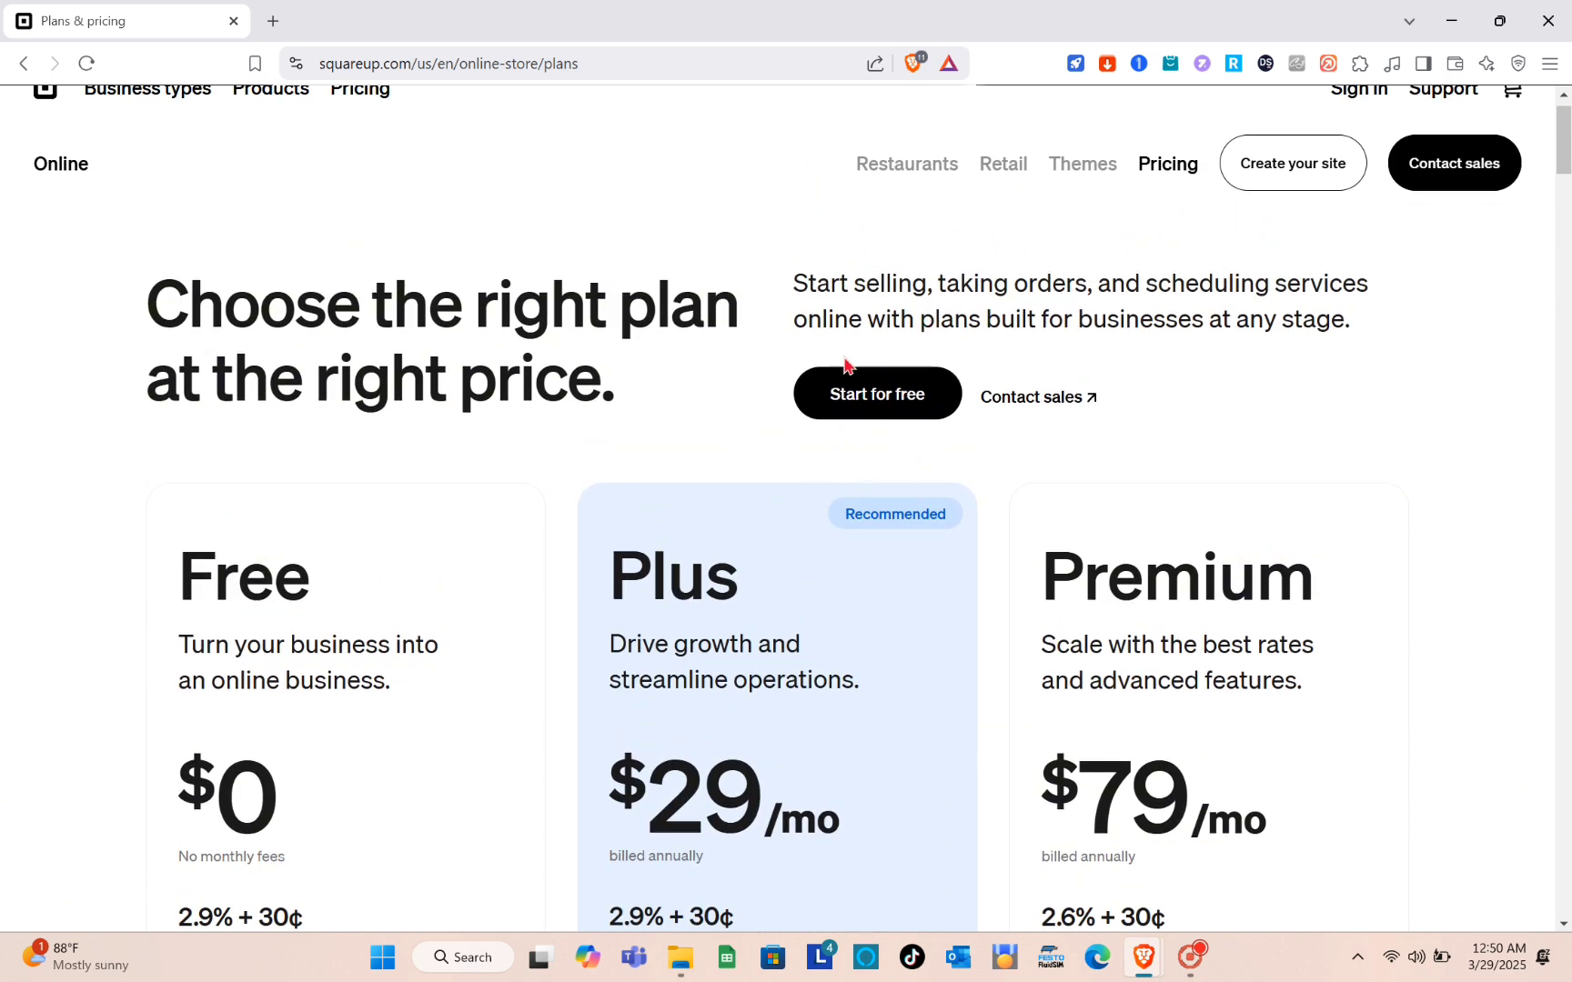
{"action": "scroll", "coordinate": [885, 395], "scroll_direction": "down", "scroll_amount": 5}
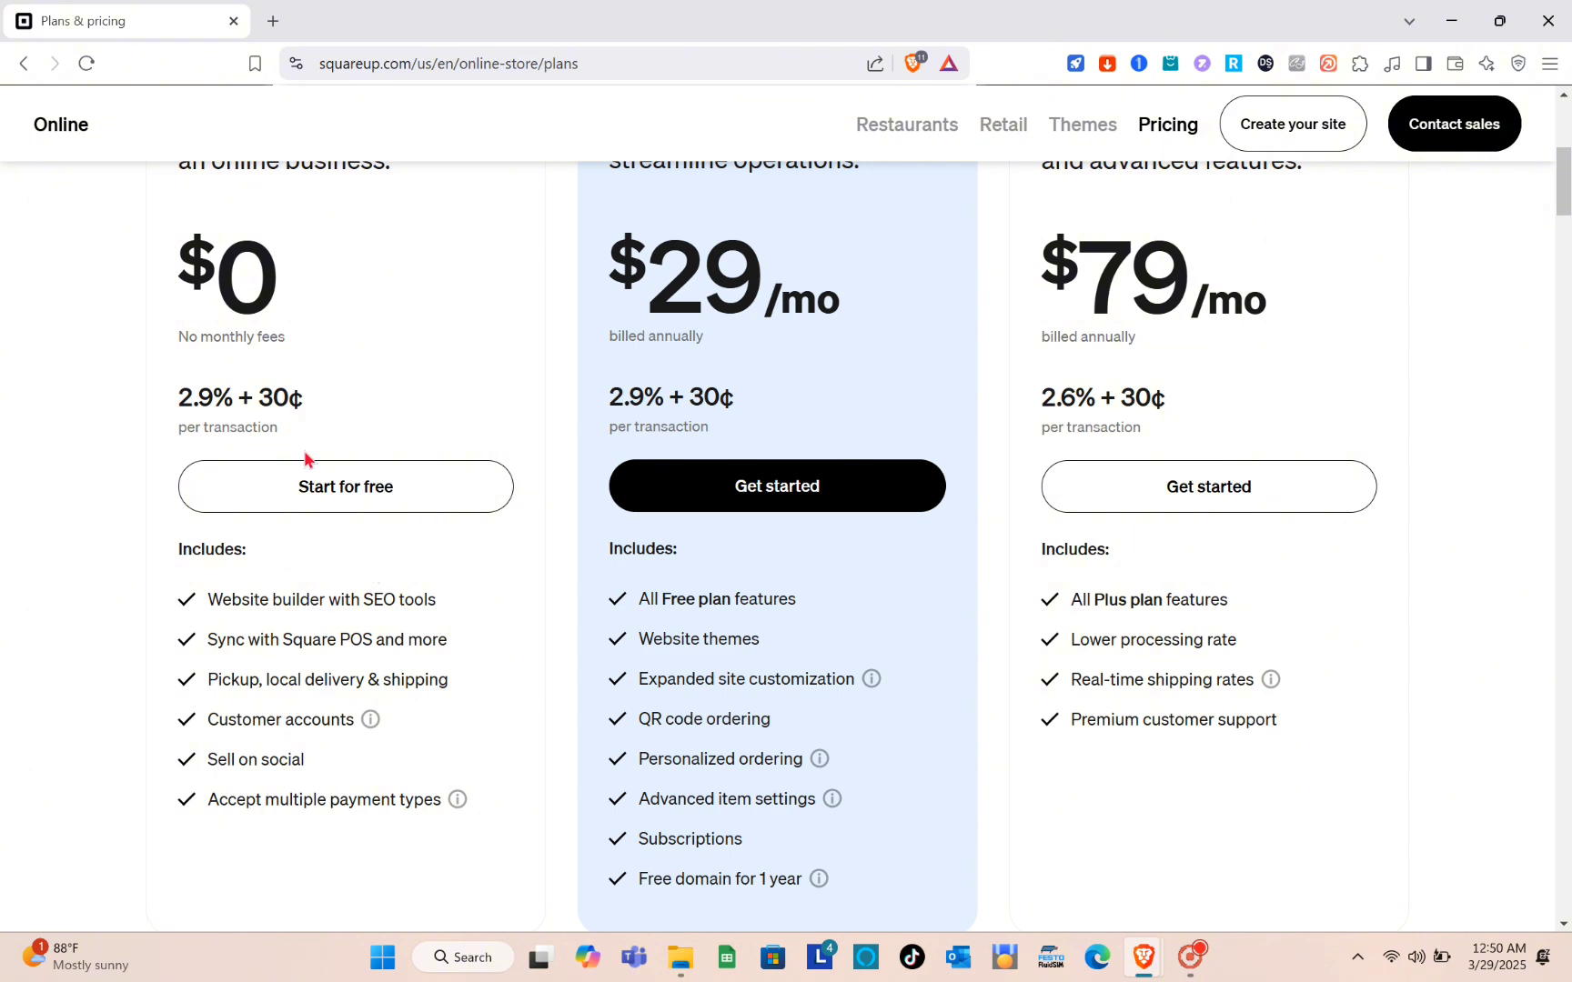
{"action": "left_click", "coordinate": [364, 502]}
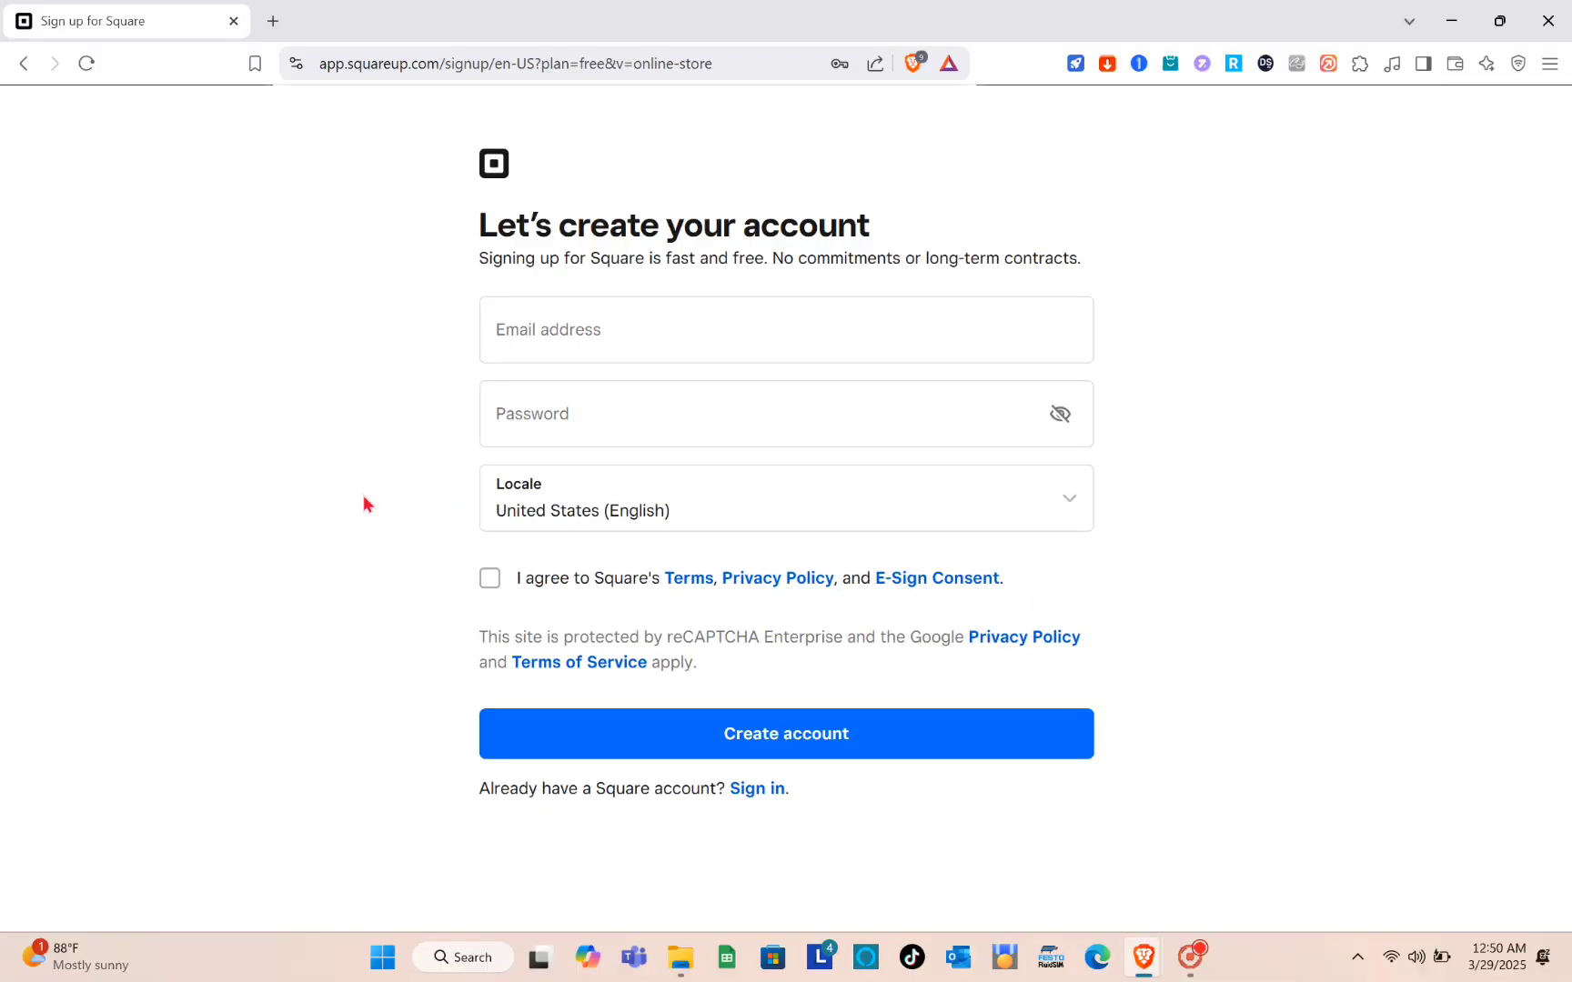
Step: Try the sign-up form's email, password and terms fields, then go to the existing-account sign-in page
{"action": "left_click", "coordinate": [698, 396]}
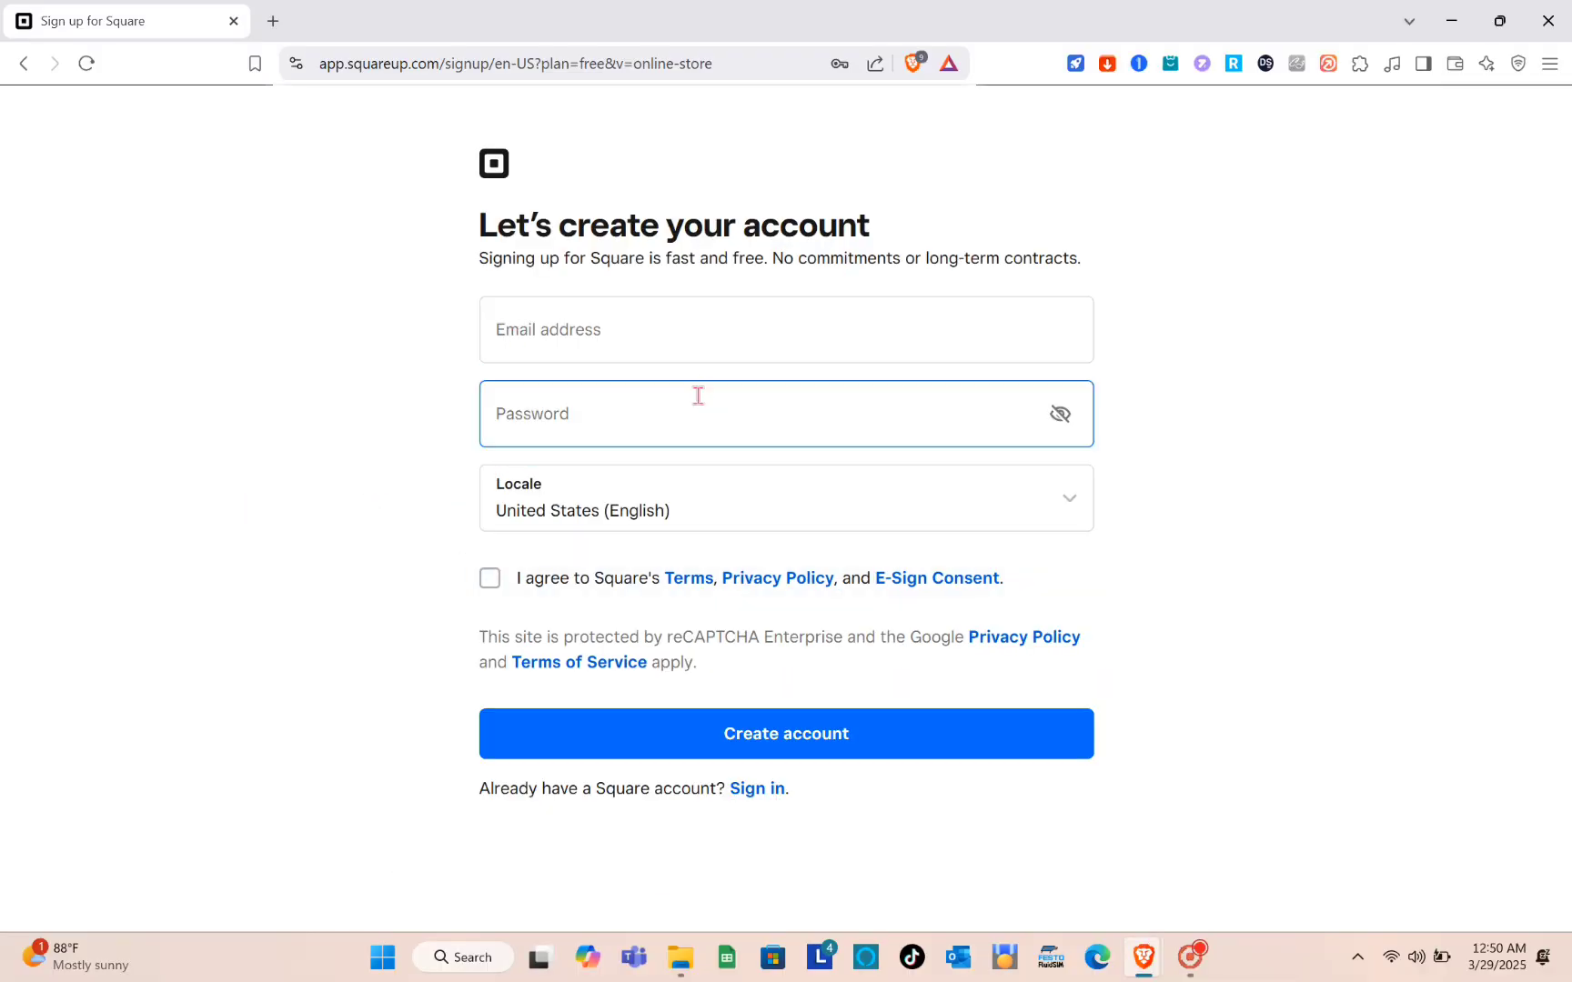
{"action": "left_click", "coordinate": [606, 337]}
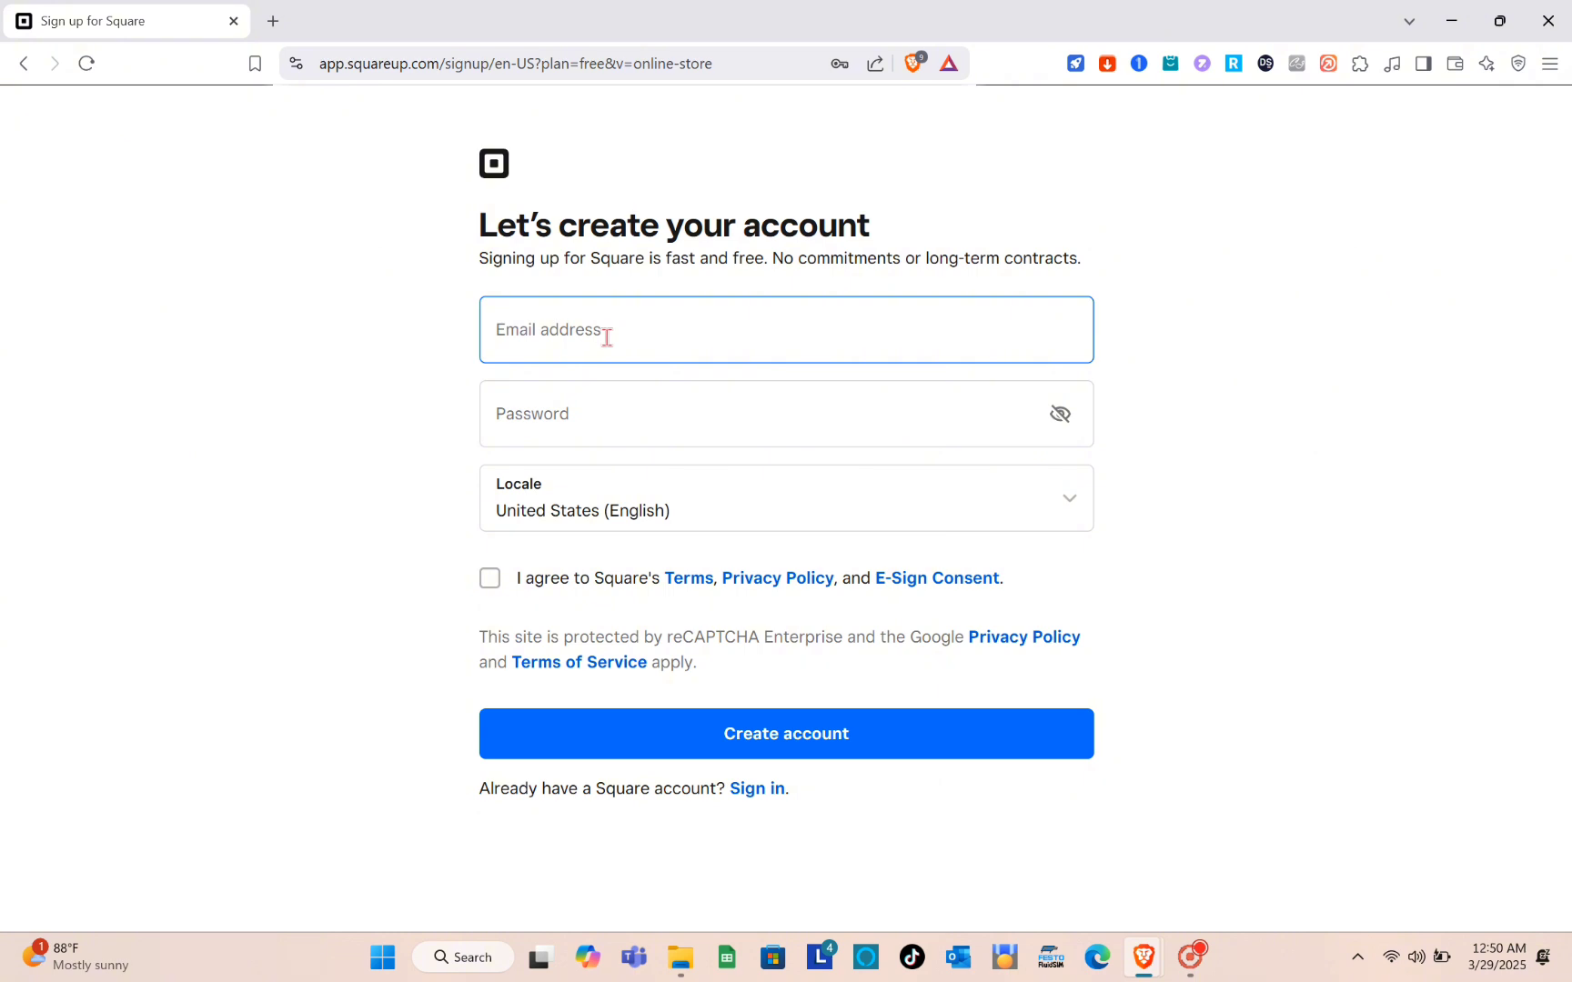
{"action": "left_click", "coordinate": [596, 398]}
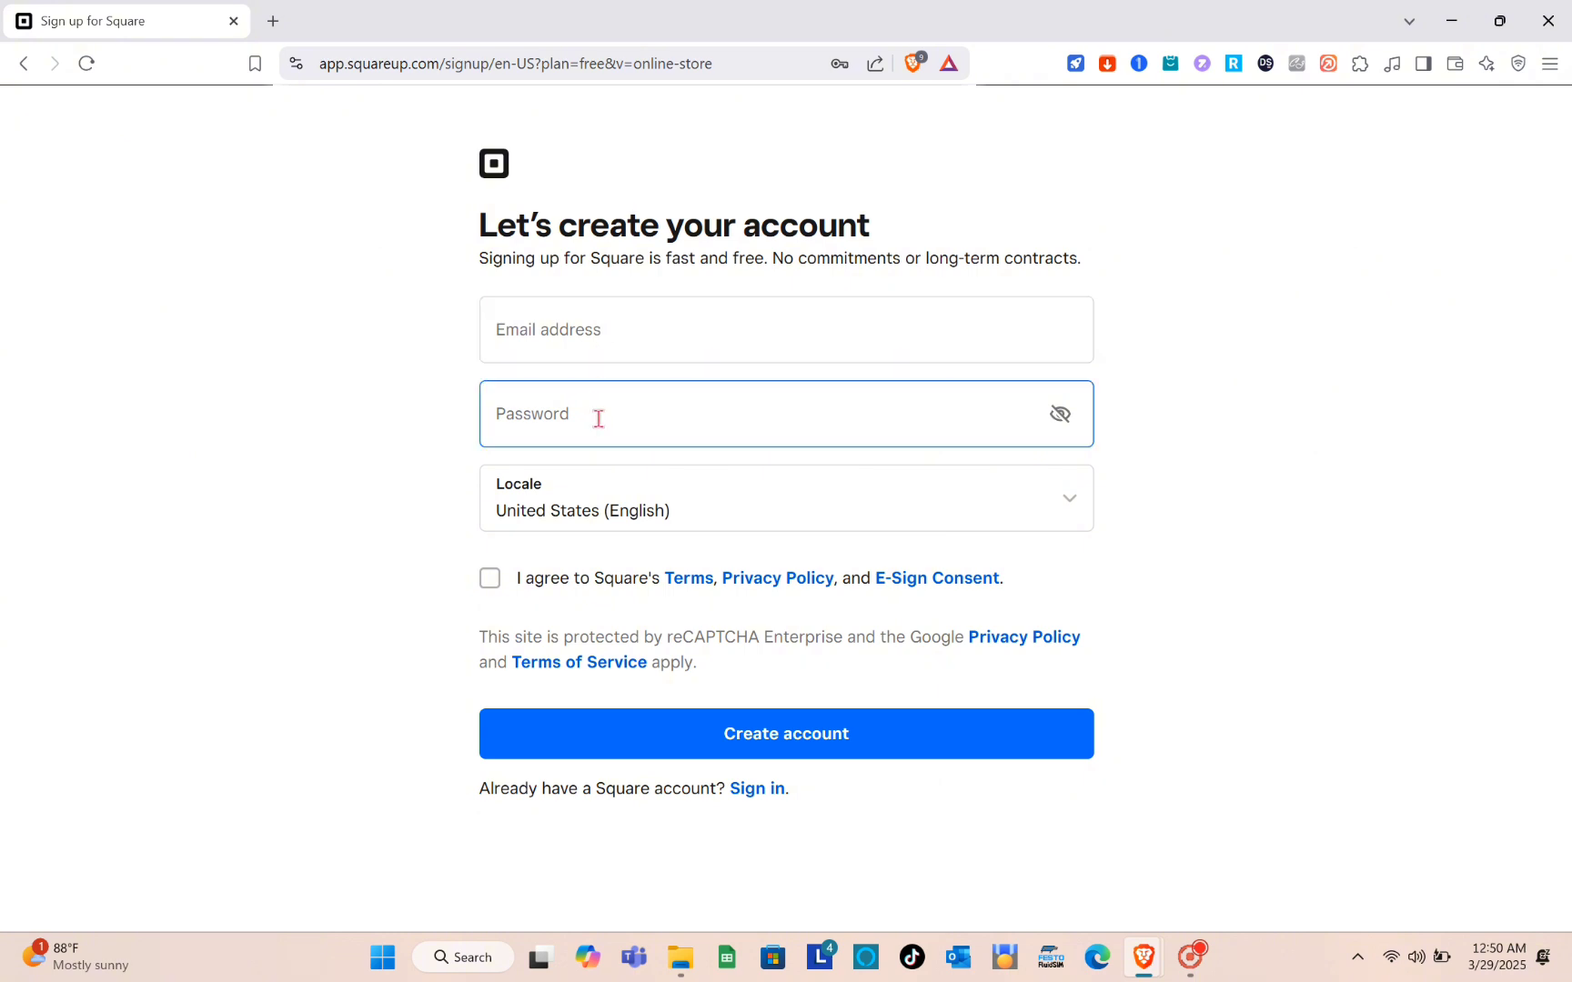
{"action": "left_click", "coordinate": [492, 582]}
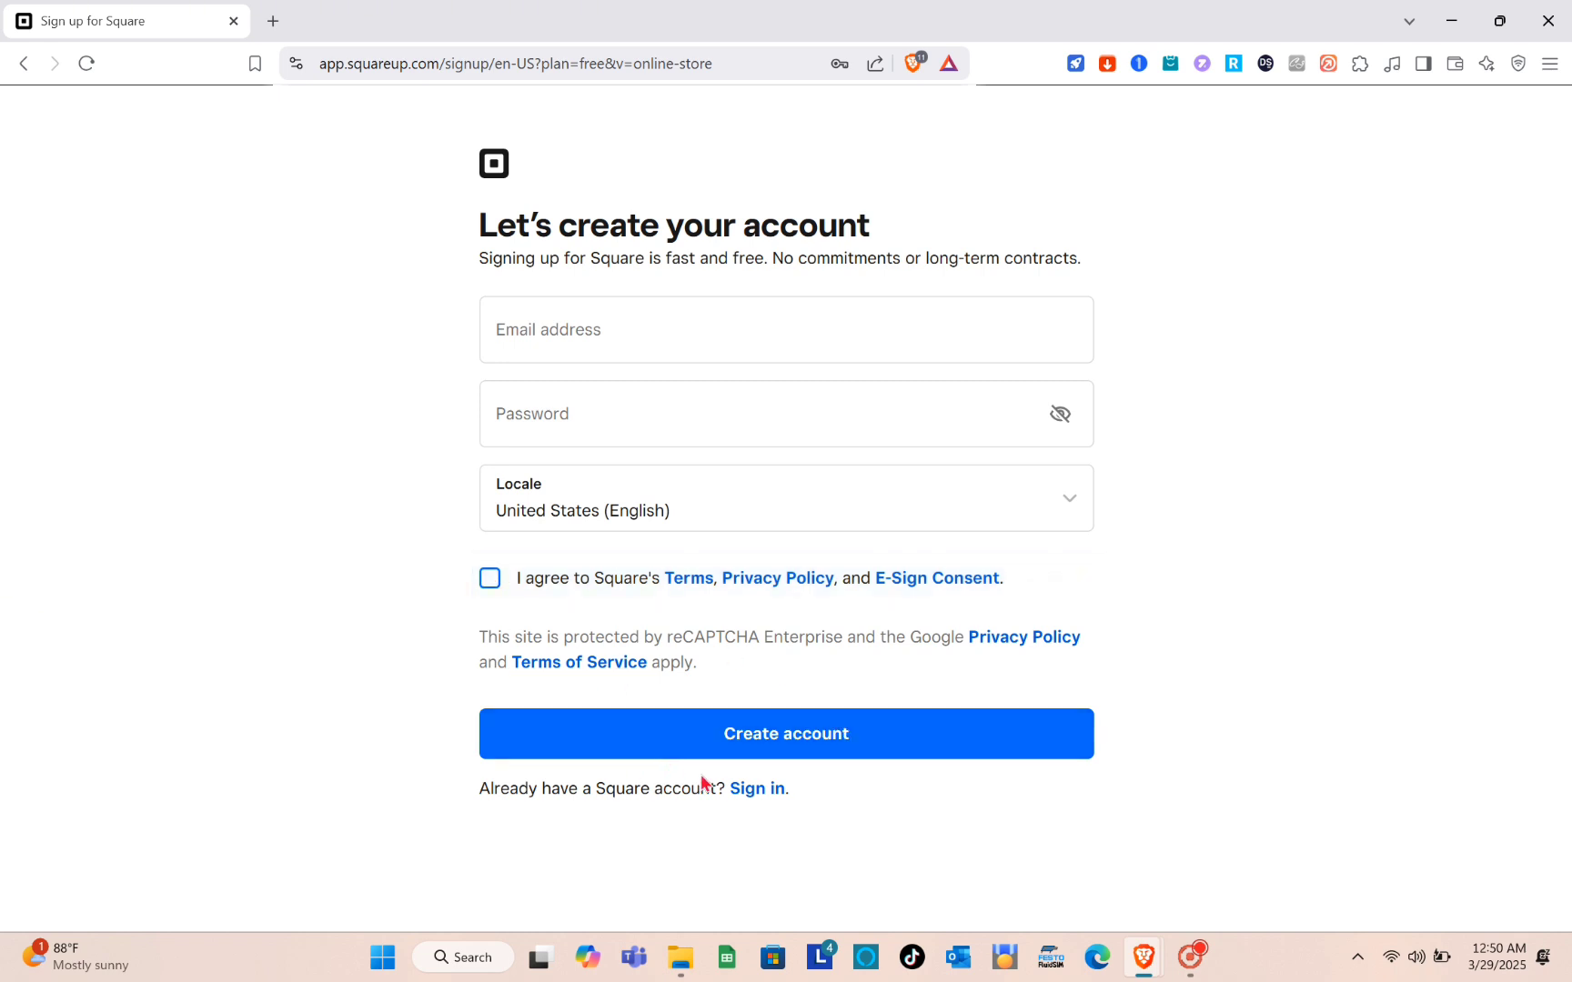
{"action": "triple_click", "coordinate": [750, 804]}
{"action": "left_click", "coordinate": [755, 816]}
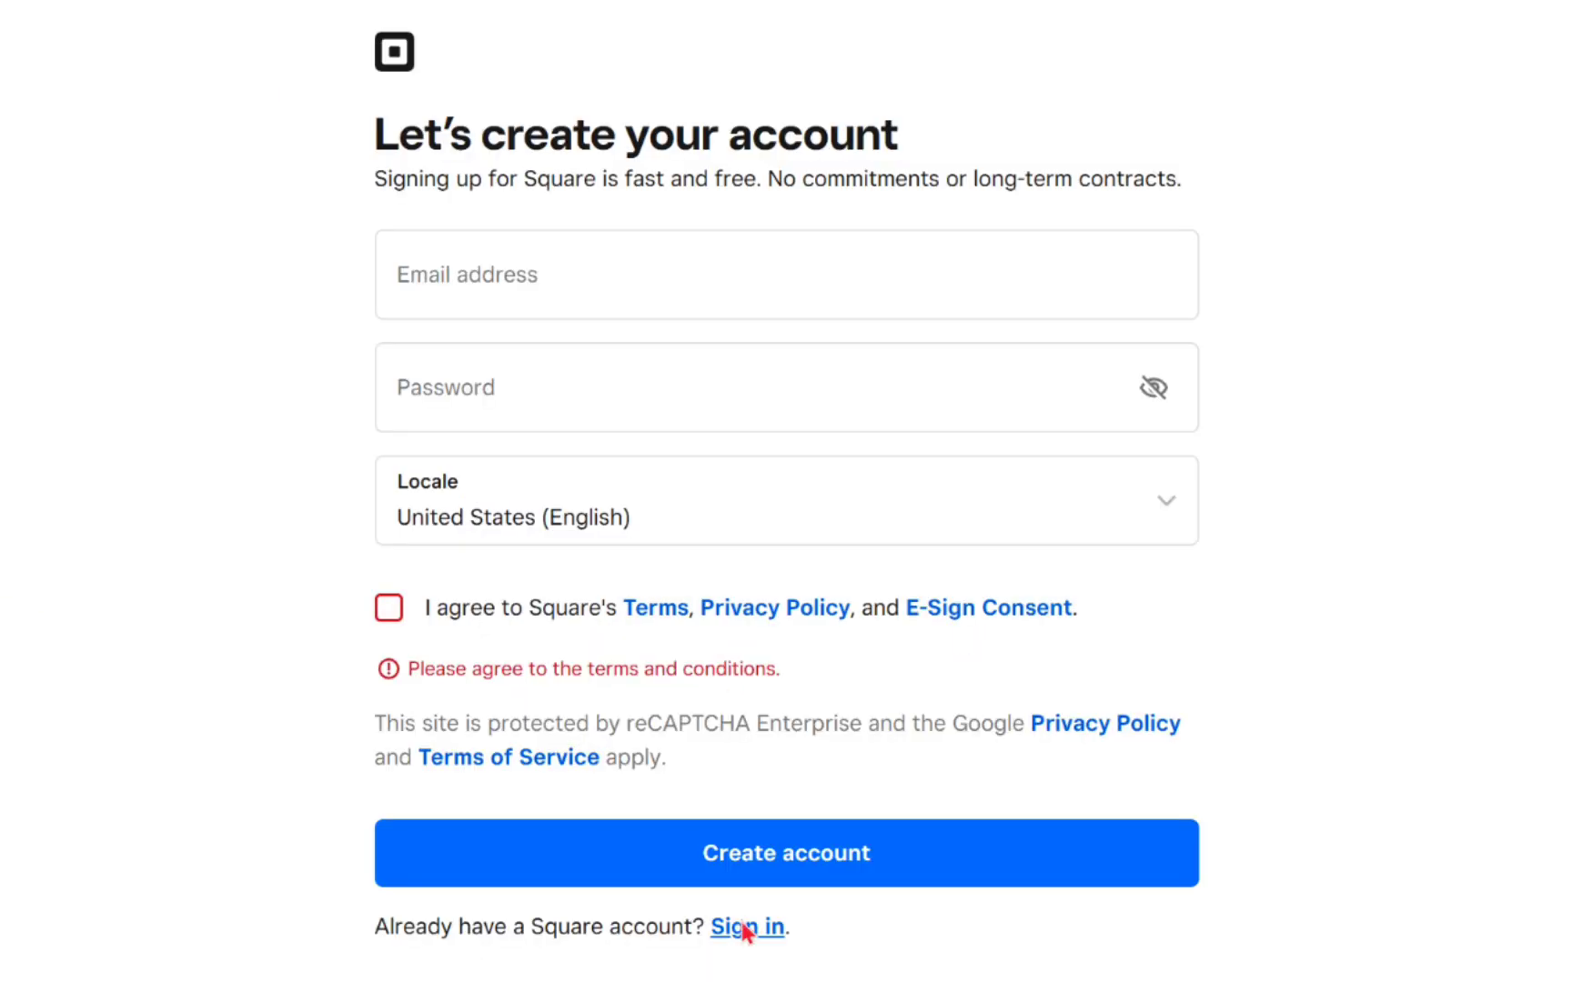
{"action": "left_click", "coordinate": [746, 927]}
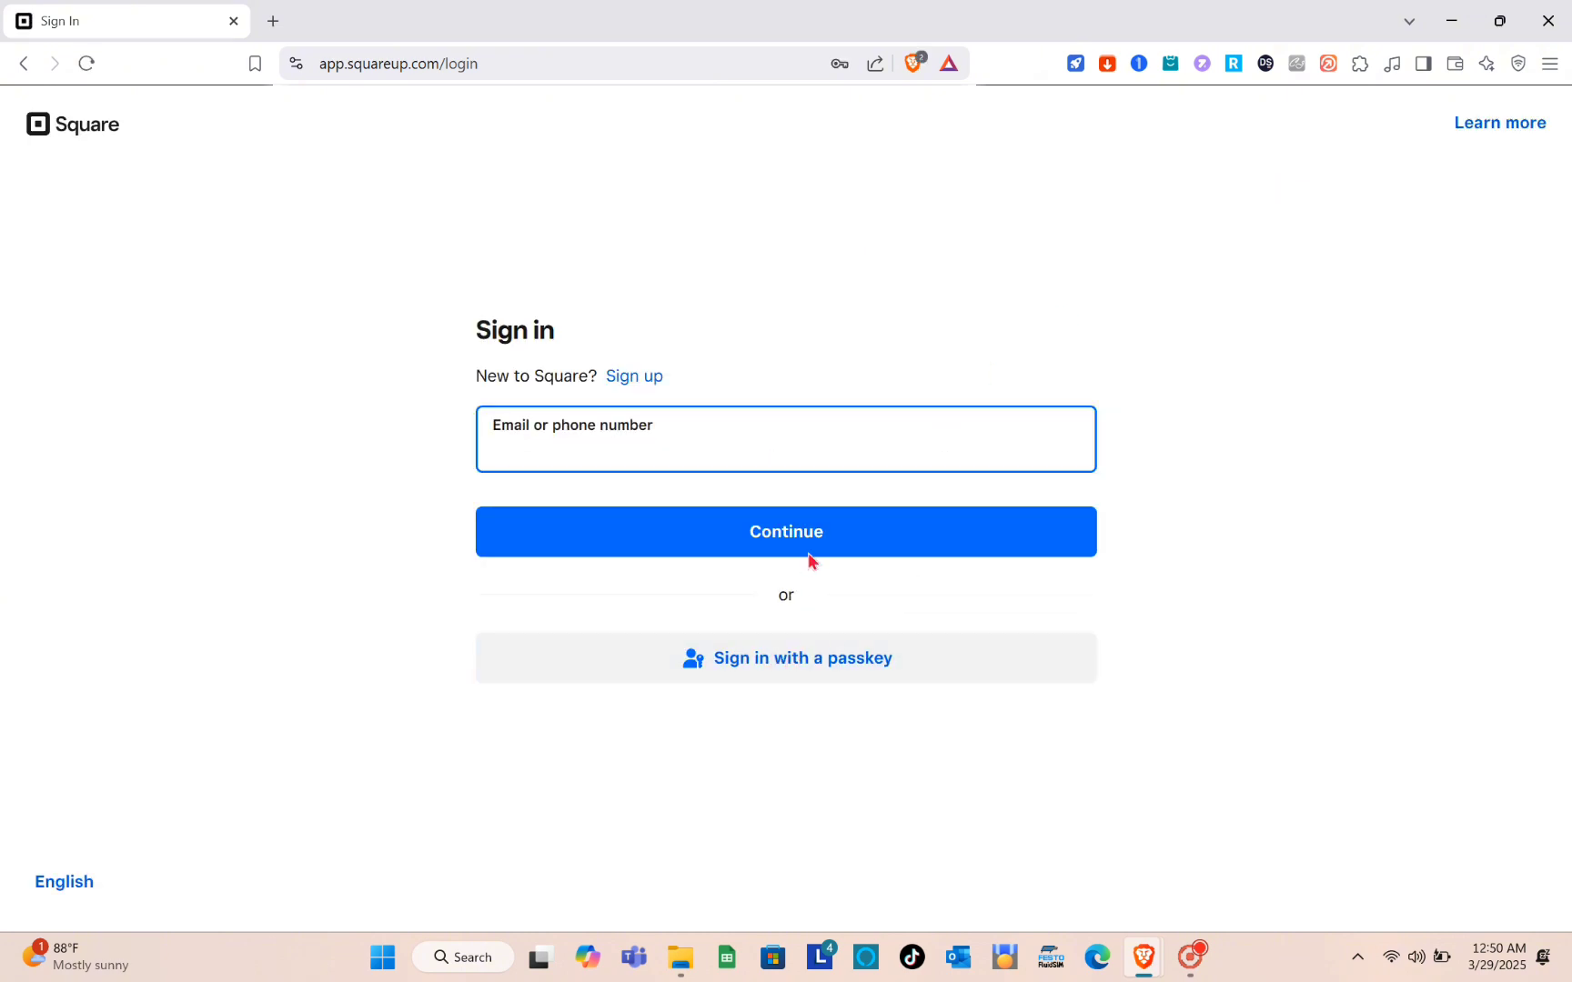
Step: Sign in to Square using the saved autofill email and password
{"action": "left_click", "coordinate": [627, 458]}
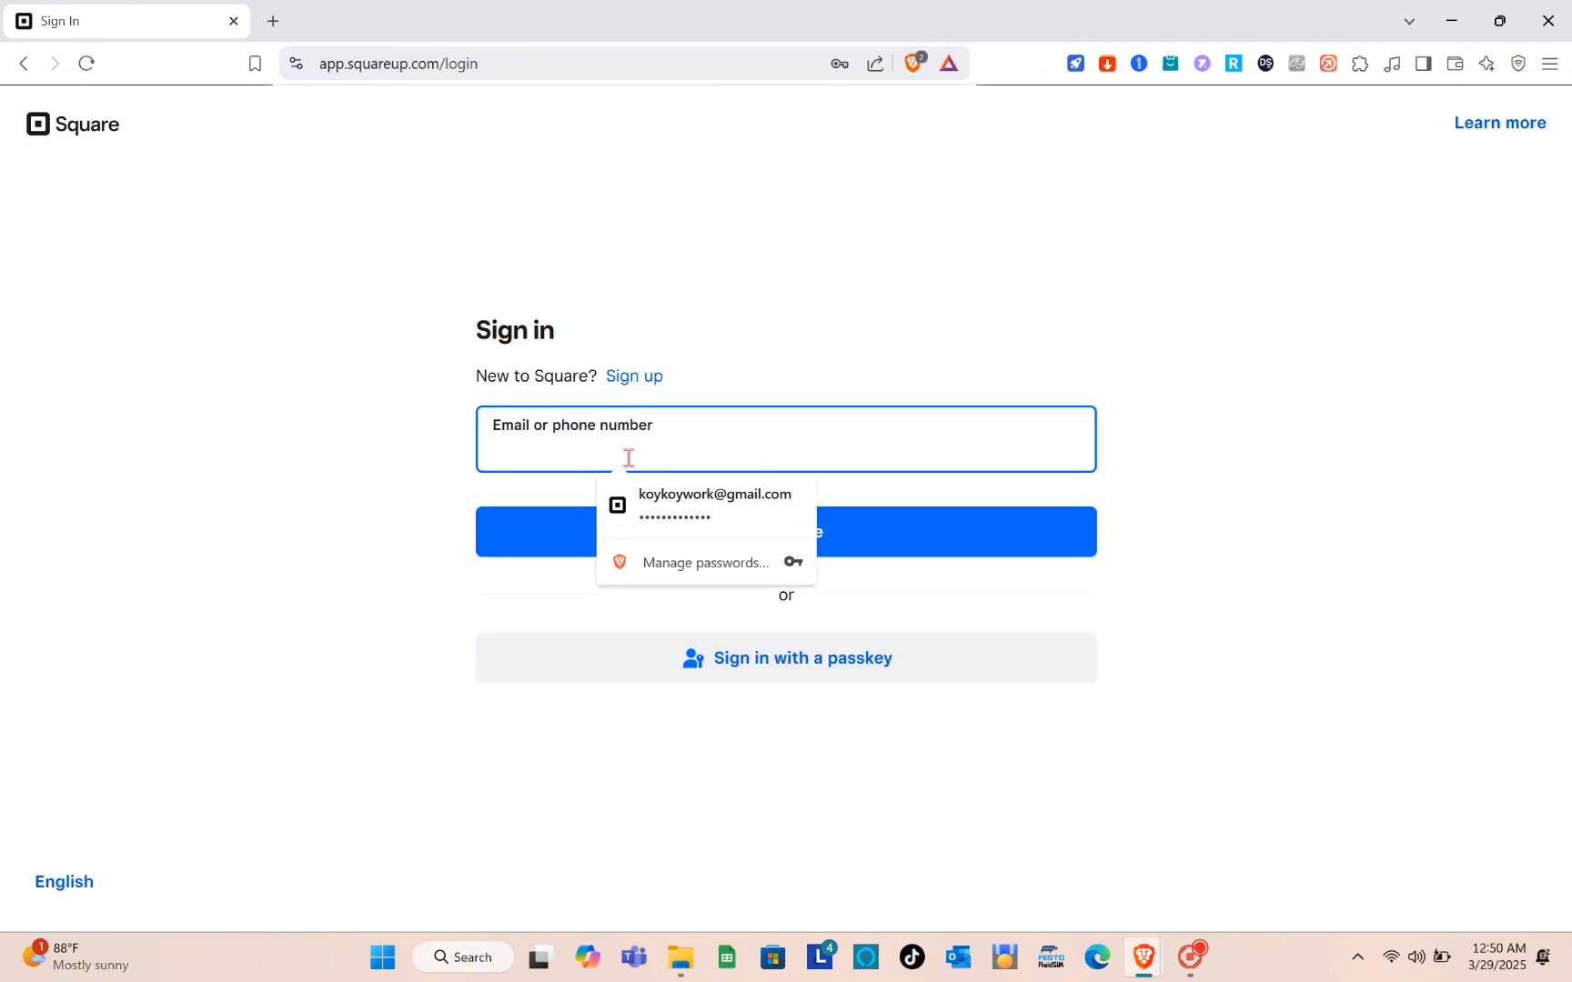
{"action": "left_click", "coordinate": [699, 509]}
{"action": "left_click", "coordinate": [741, 535]}
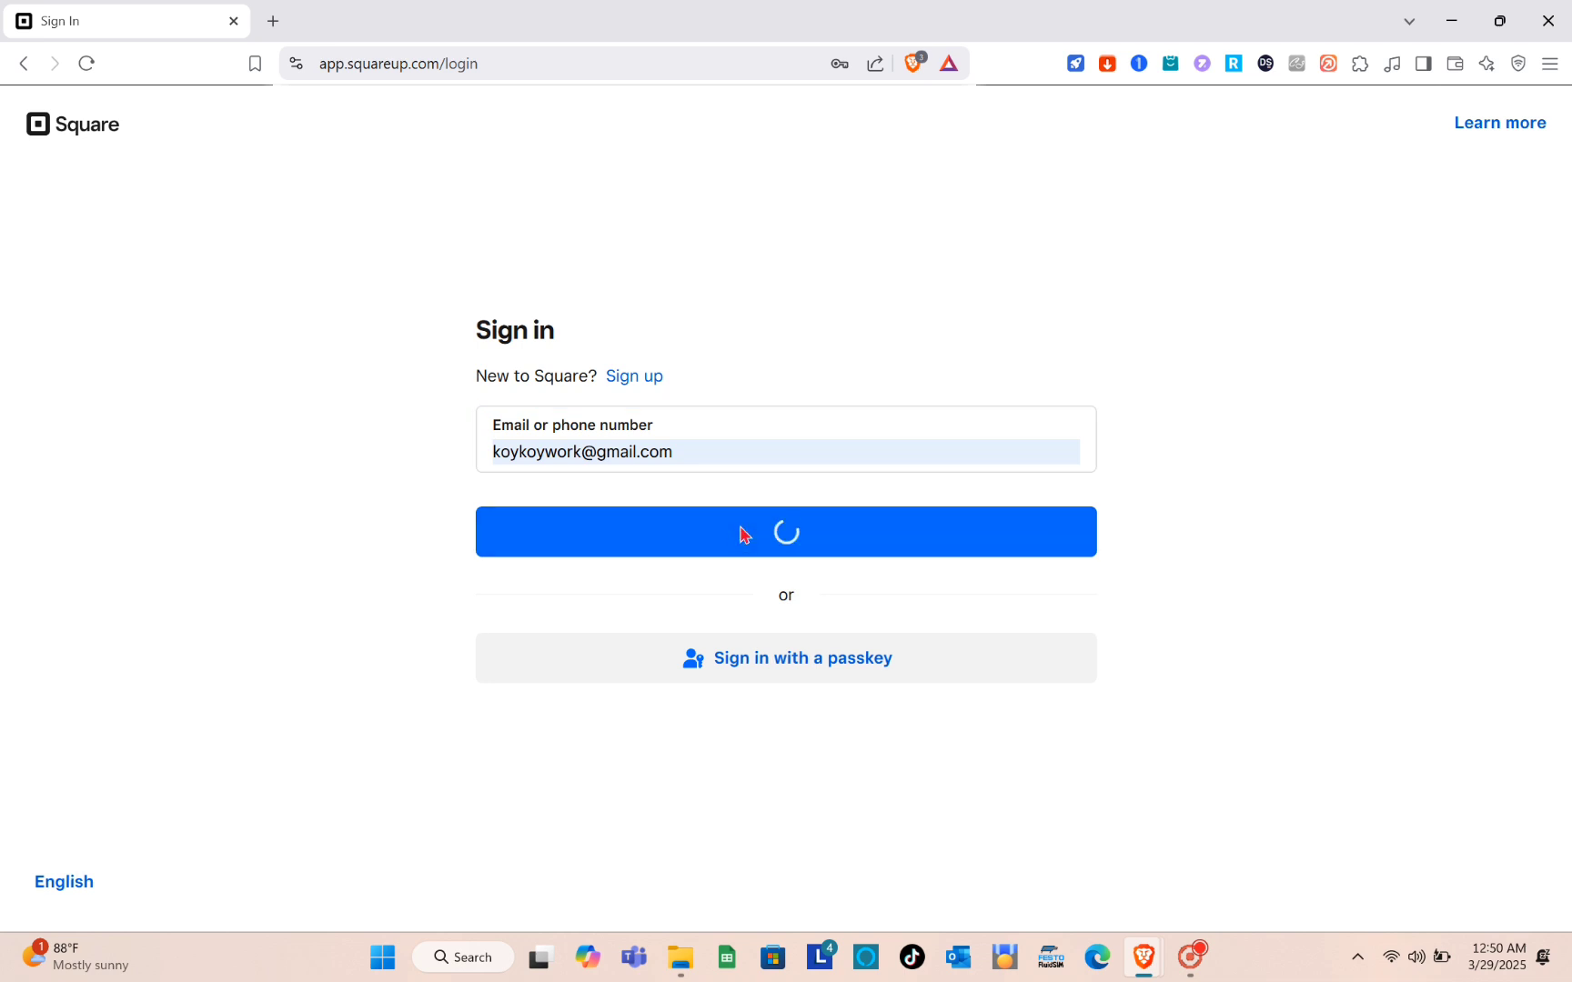
{"action": "left_click", "coordinate": [544, 615]}
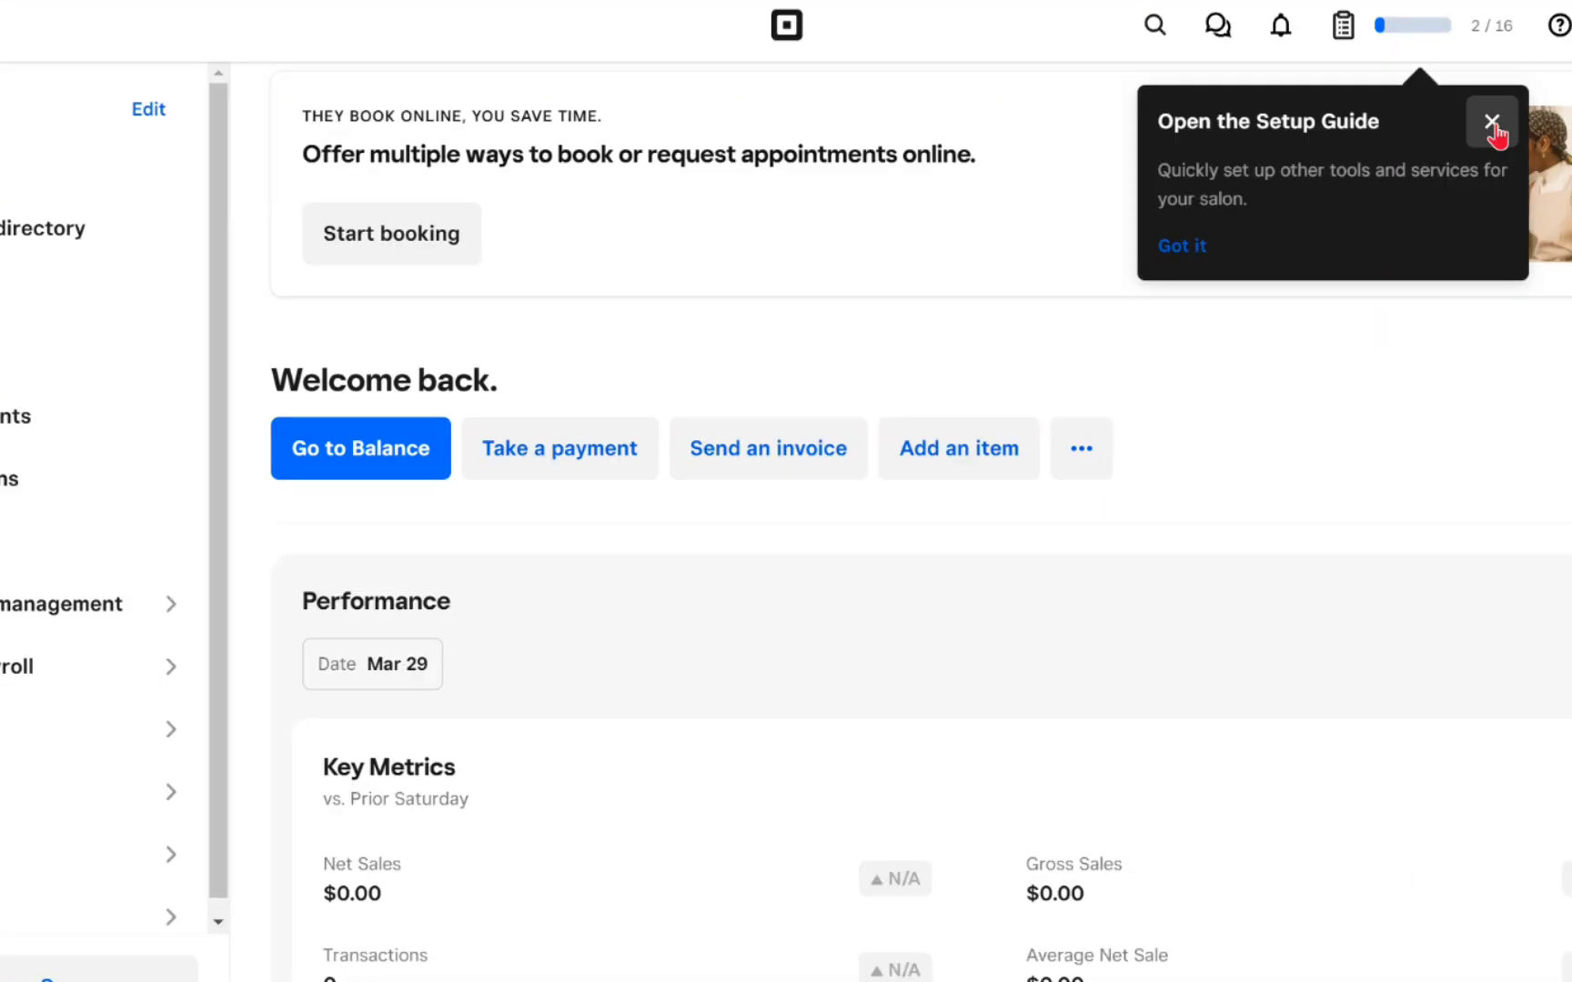
Step: Dismiss the Setup Guide tip and scroll through the dashboard home
{"action": "left_click", "coordinate": [1492, 122]}
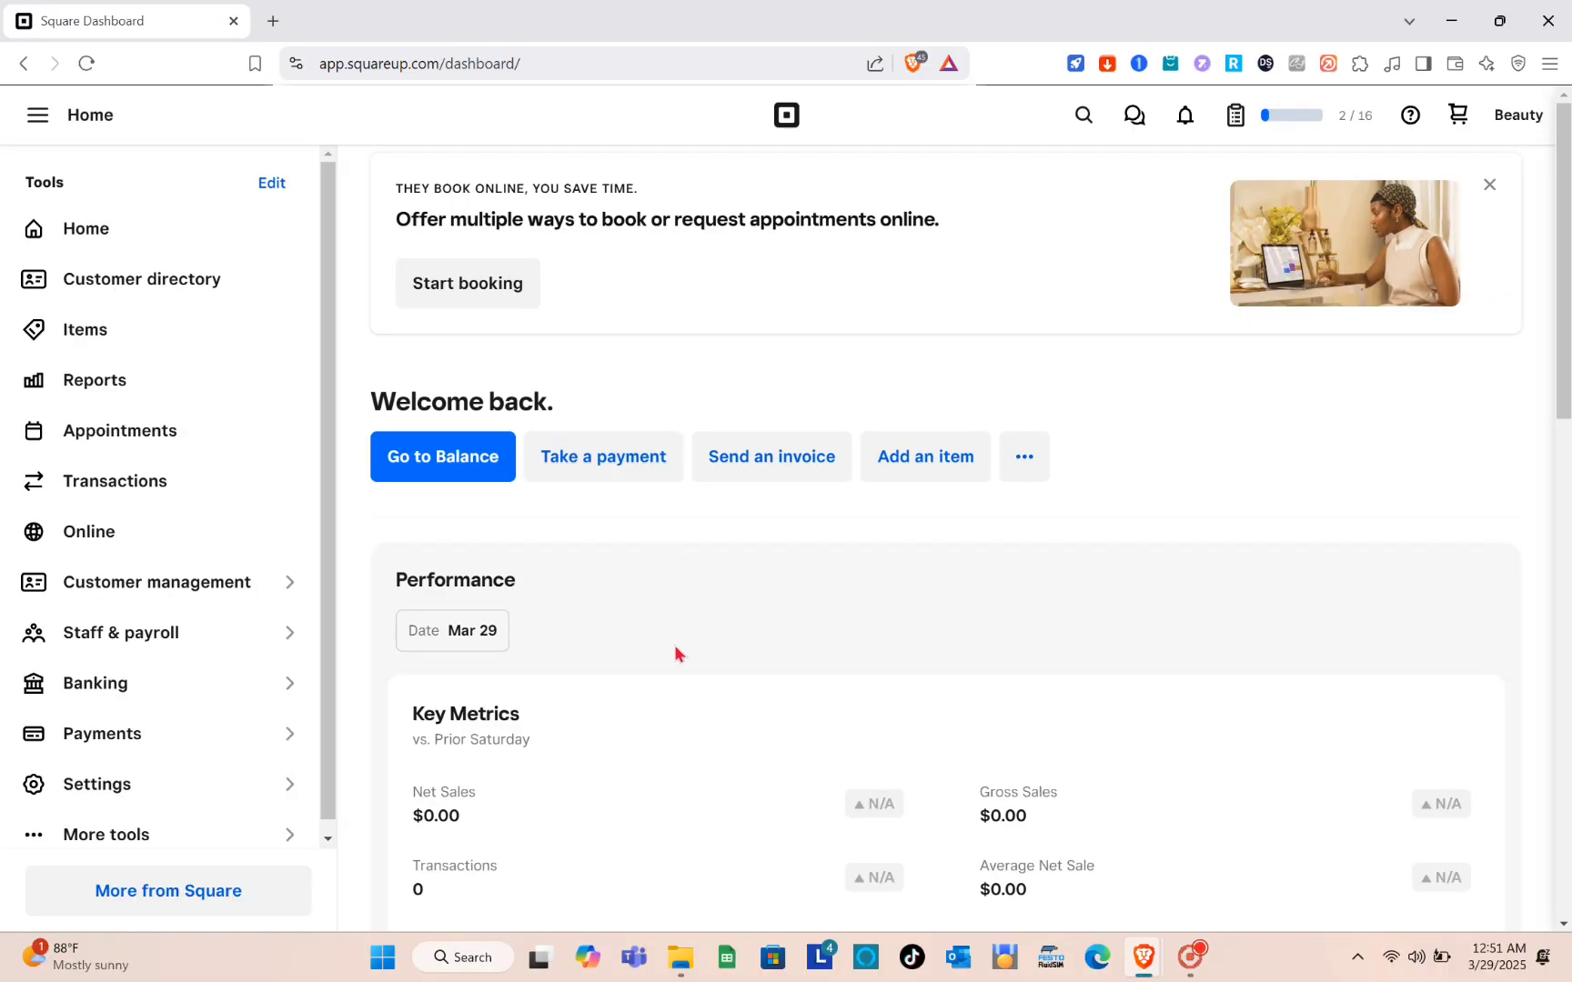
{"action": "scroll", "coordinate": [674, 645], "scroll_direction": "down", "scroll_amount": 5}
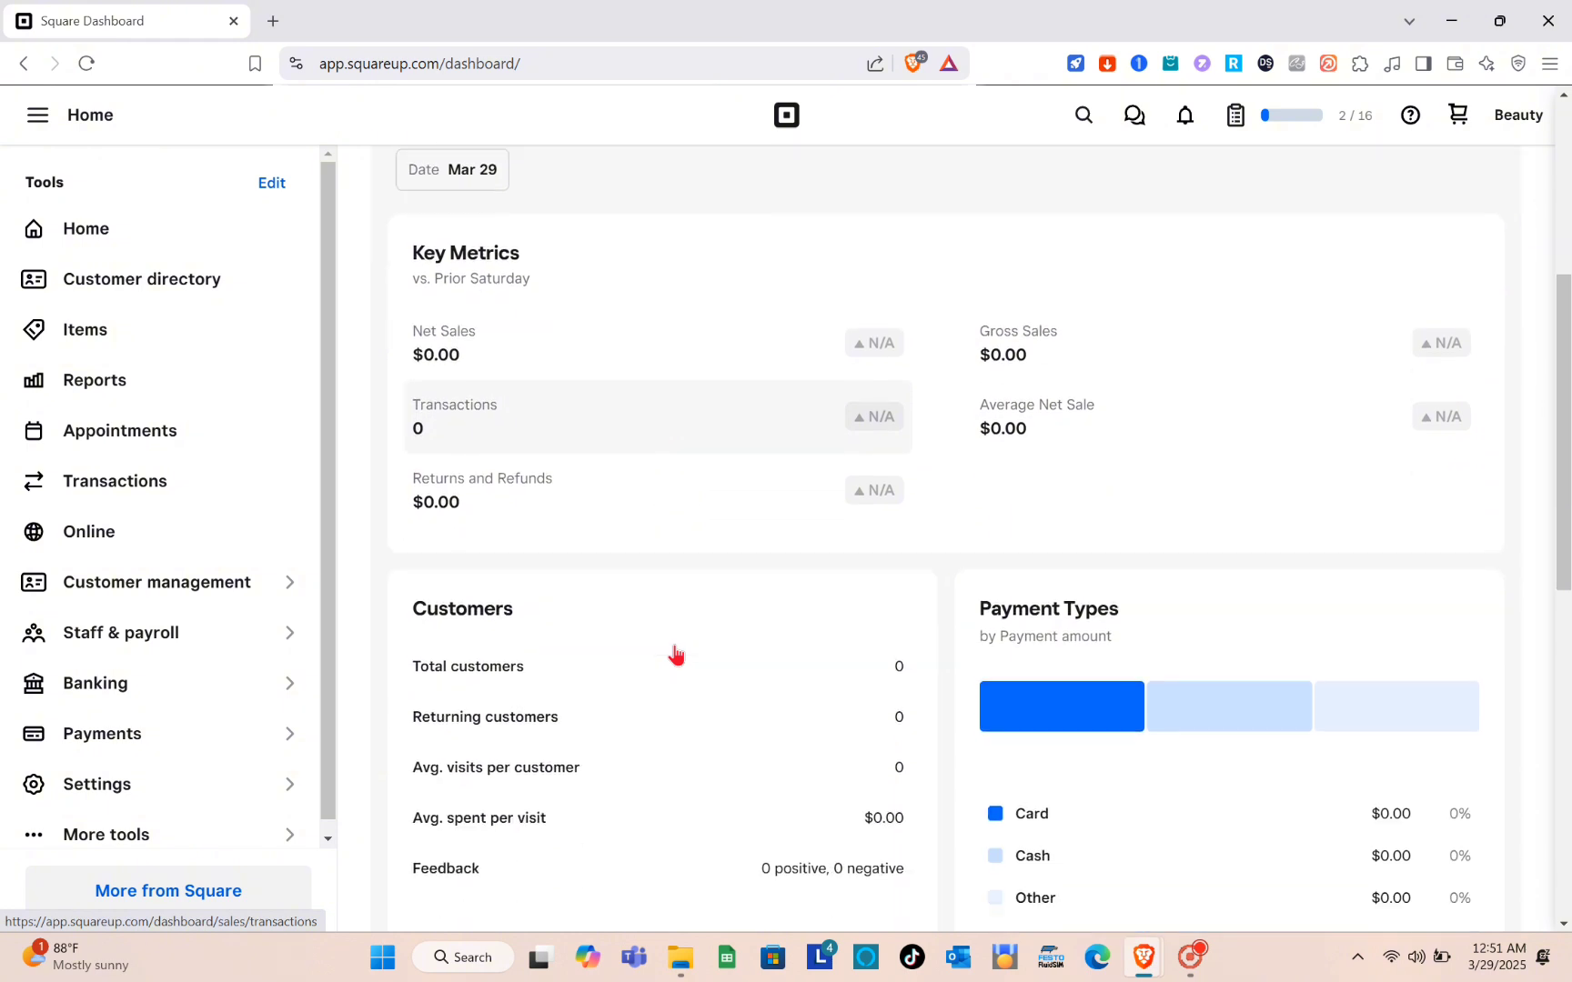
{"action": "scroll", "coordinate": [675, 654], "scroll_direction": "up", "scroll_amount": 5}
{"action": "scroll", "coordinate": [183, 562], "scroll_direction": "down", "scroll_amount": 1}
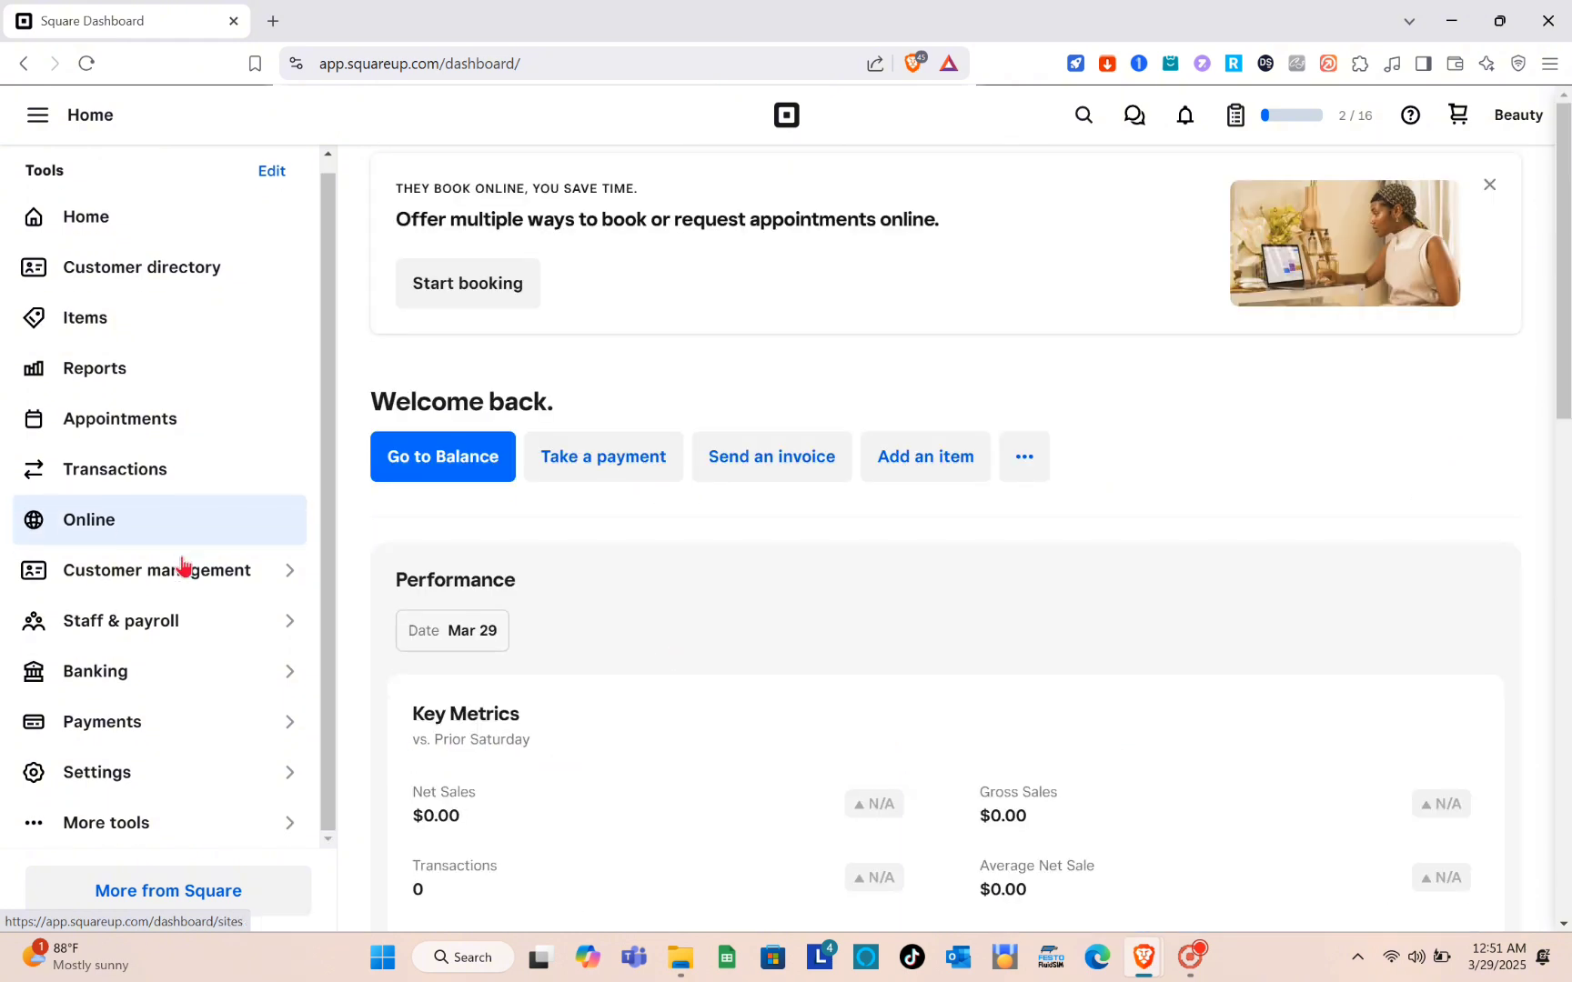
{"action": "scroll", "coordinate": [183, 564], "scroll_direction": "up", "scroll_amount": 1}
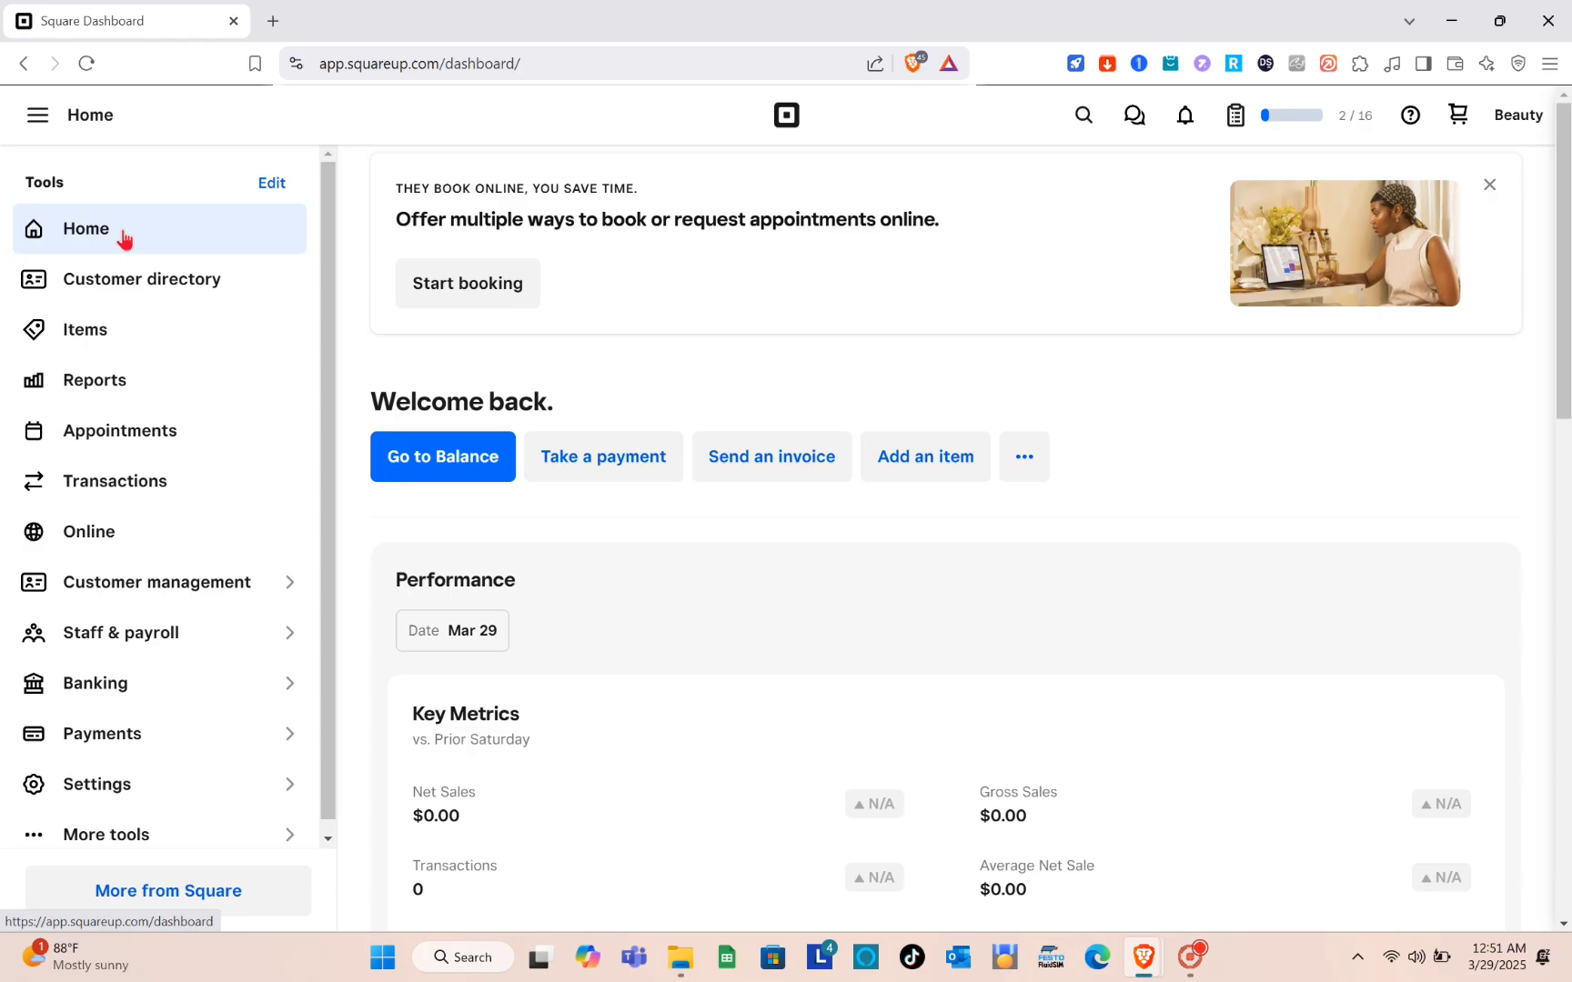
Step: Collapse and reopen the navigation panel, review the metrics, then open and close the account panel
{"action": "left_click", "coordinate": [38, 117]}
{"action": "left_click", "coordinate": [37, 118]}
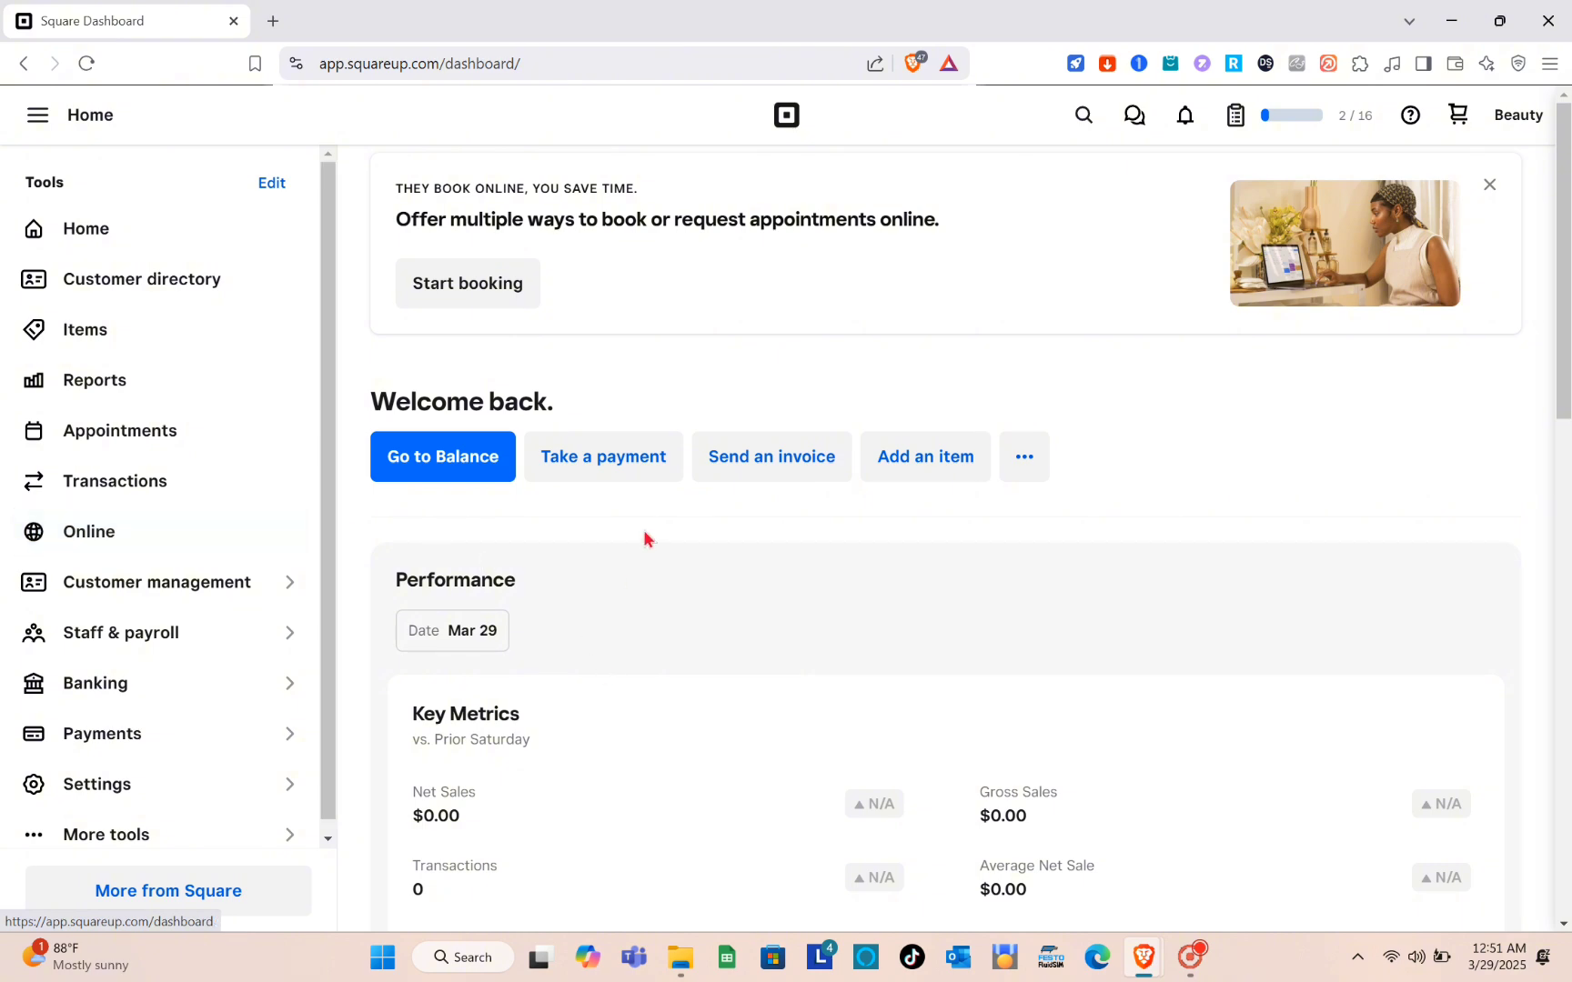
{"action": "scroll", "coordinate": [678, 464], "scroll_direction": "down", "scroll_amount": 7}
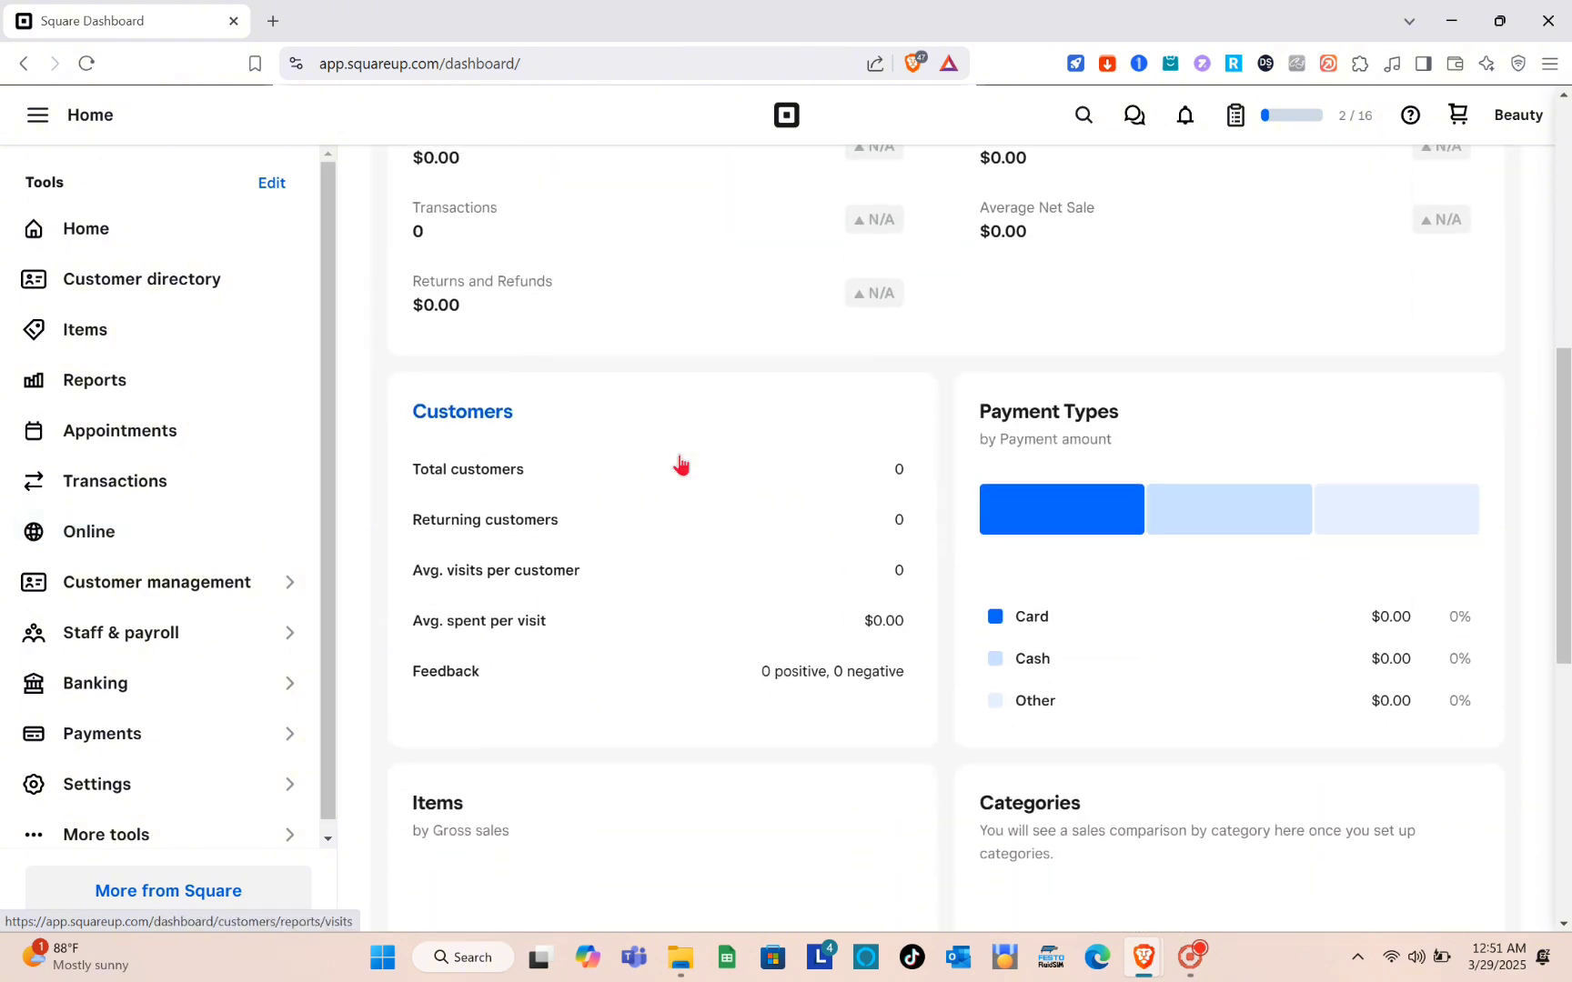
{"action": "scroll", "coordinate": [679, 464], "scroll_direction": "down", "scroll_amount": 3}
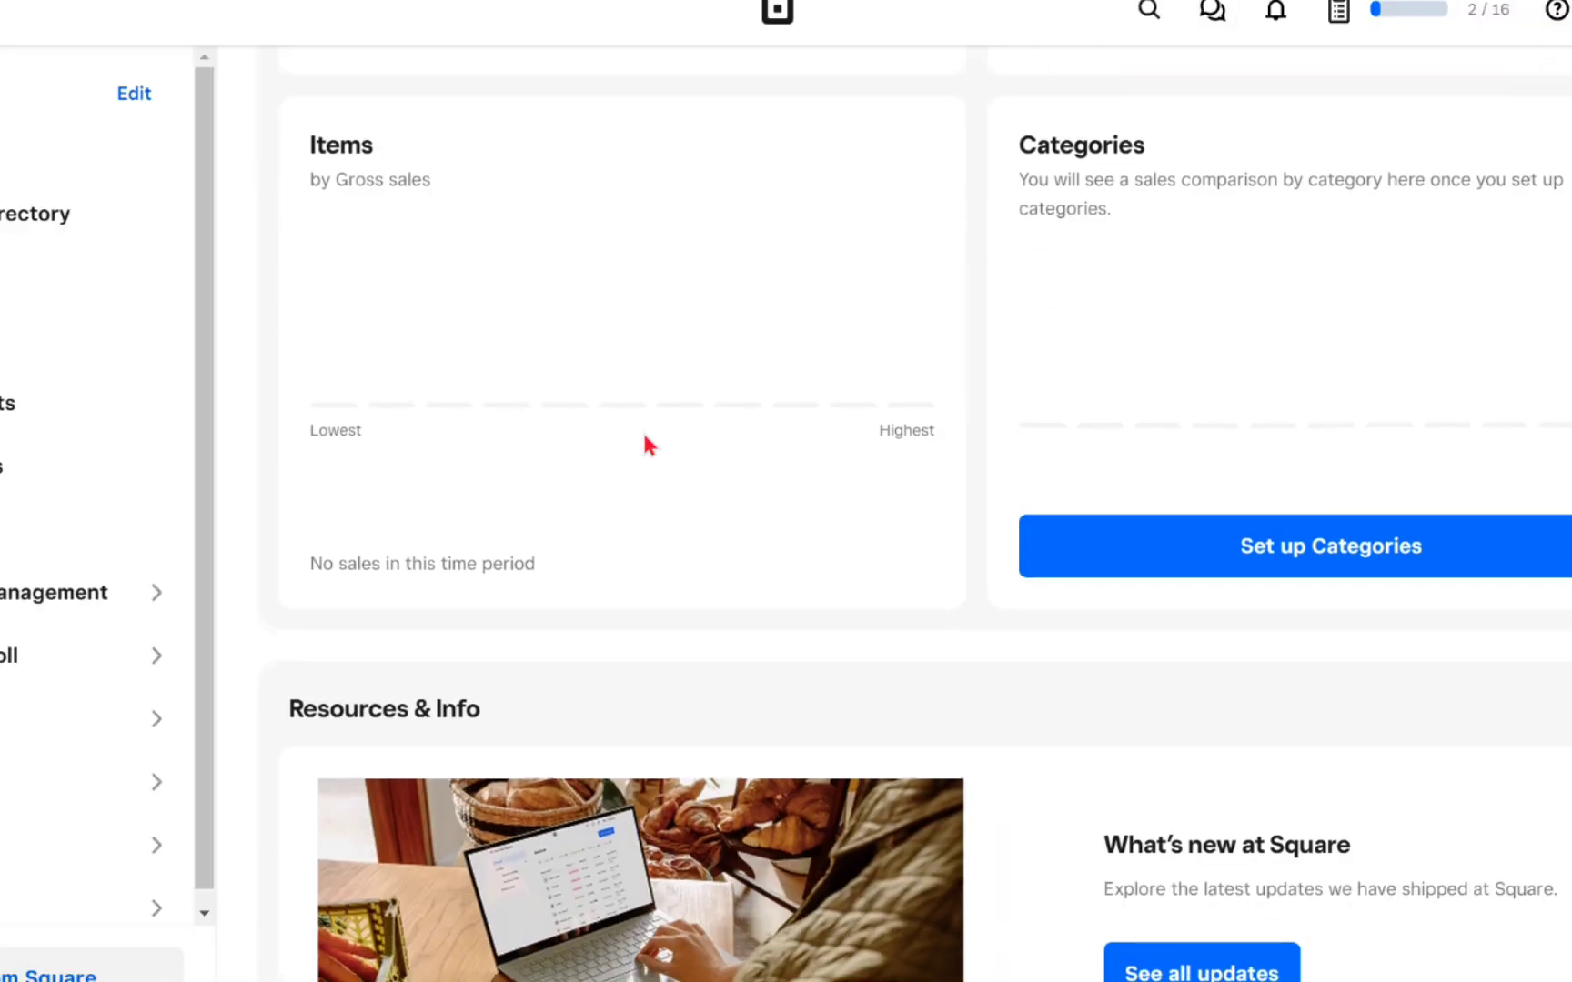
{"action": "scroll", "coordinate": [645, 436], "scroll_direction": "down", "scroll_amount": 2}
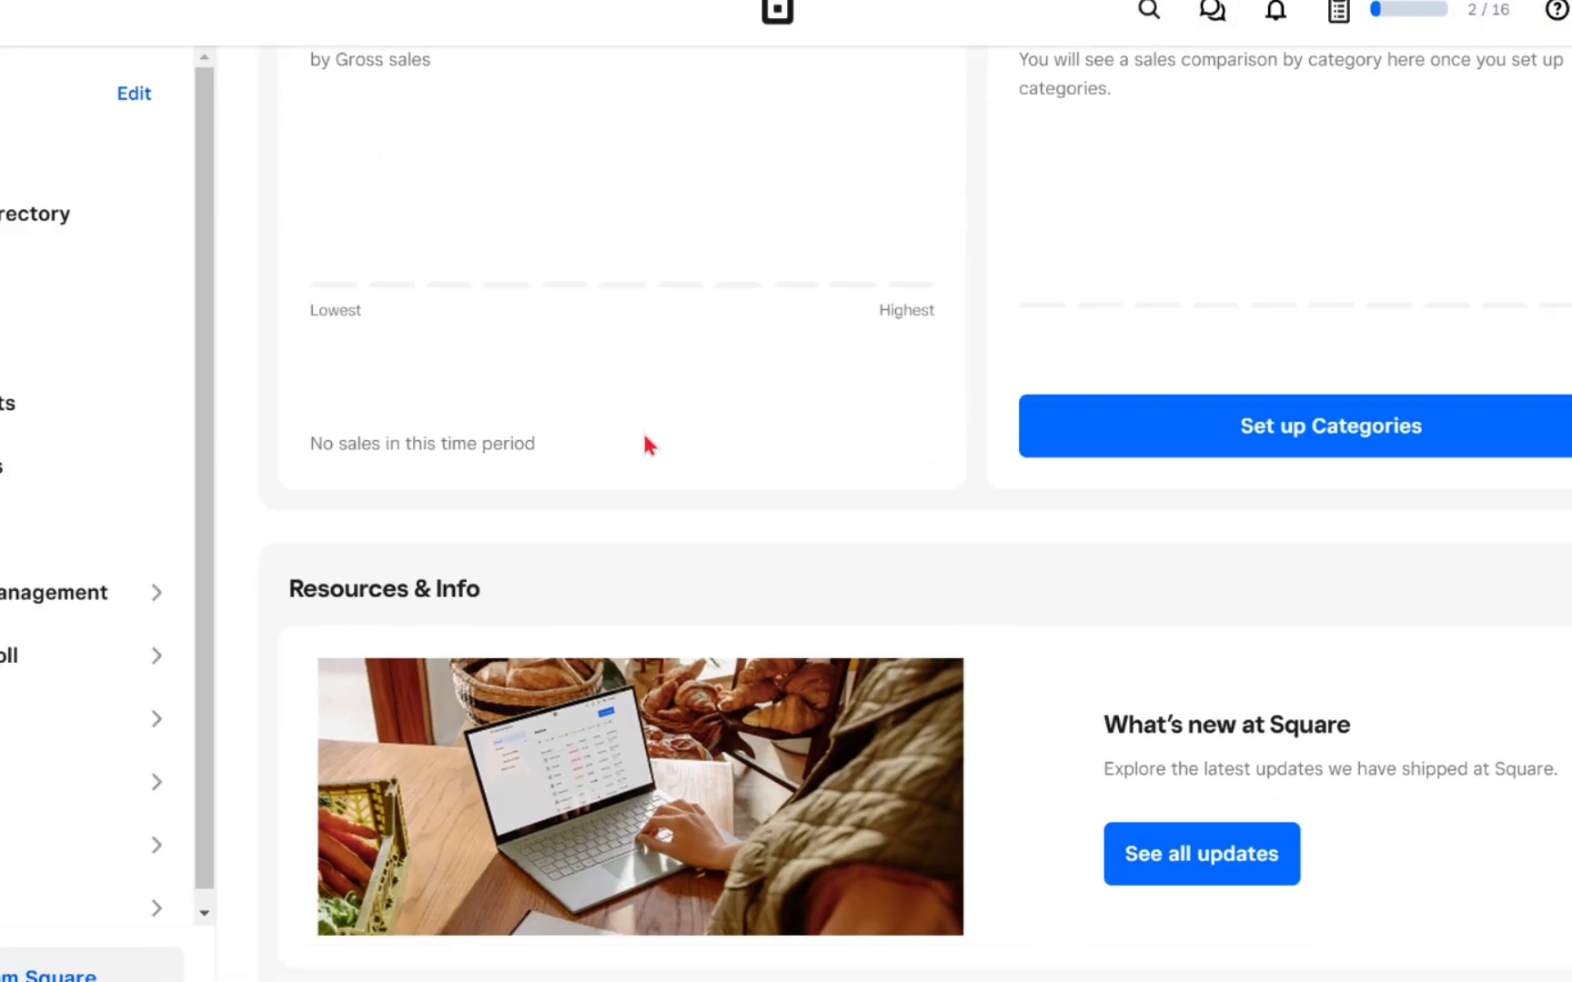
{"action": "scroll", "coordinate": [645, 438], "scroll_direction": "up", "scroll_amount": 10}
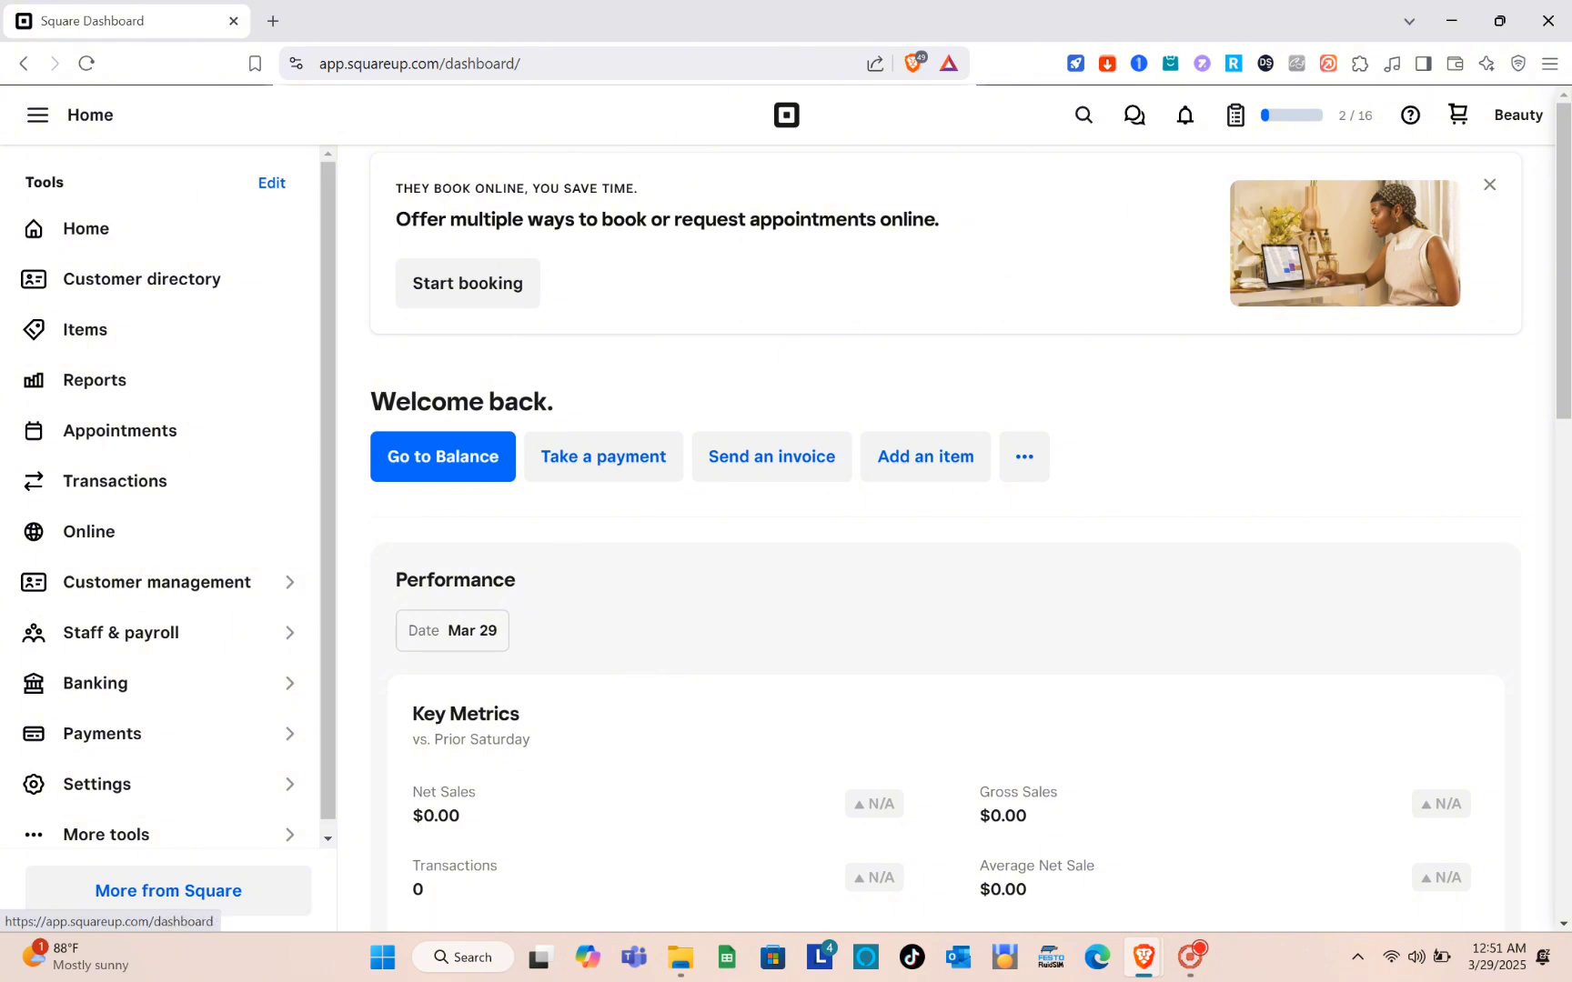
{"action": "left_click", "coordinate": [1528, 109]}
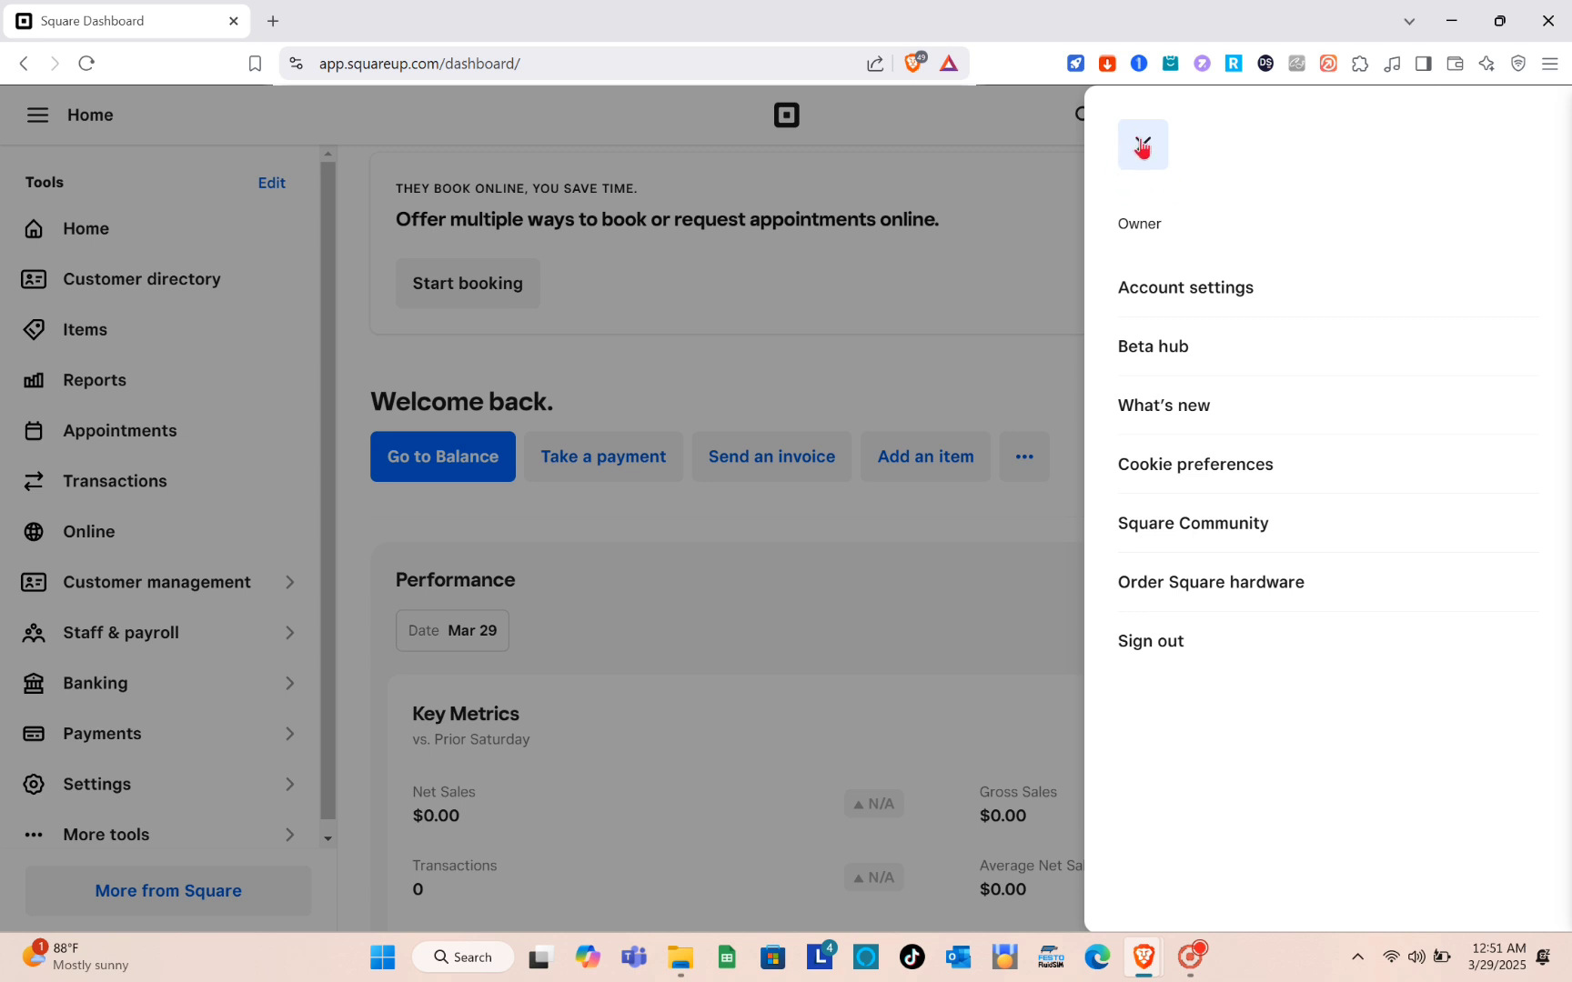
{"action": "left_click", "coordinate": [1142, 146]}
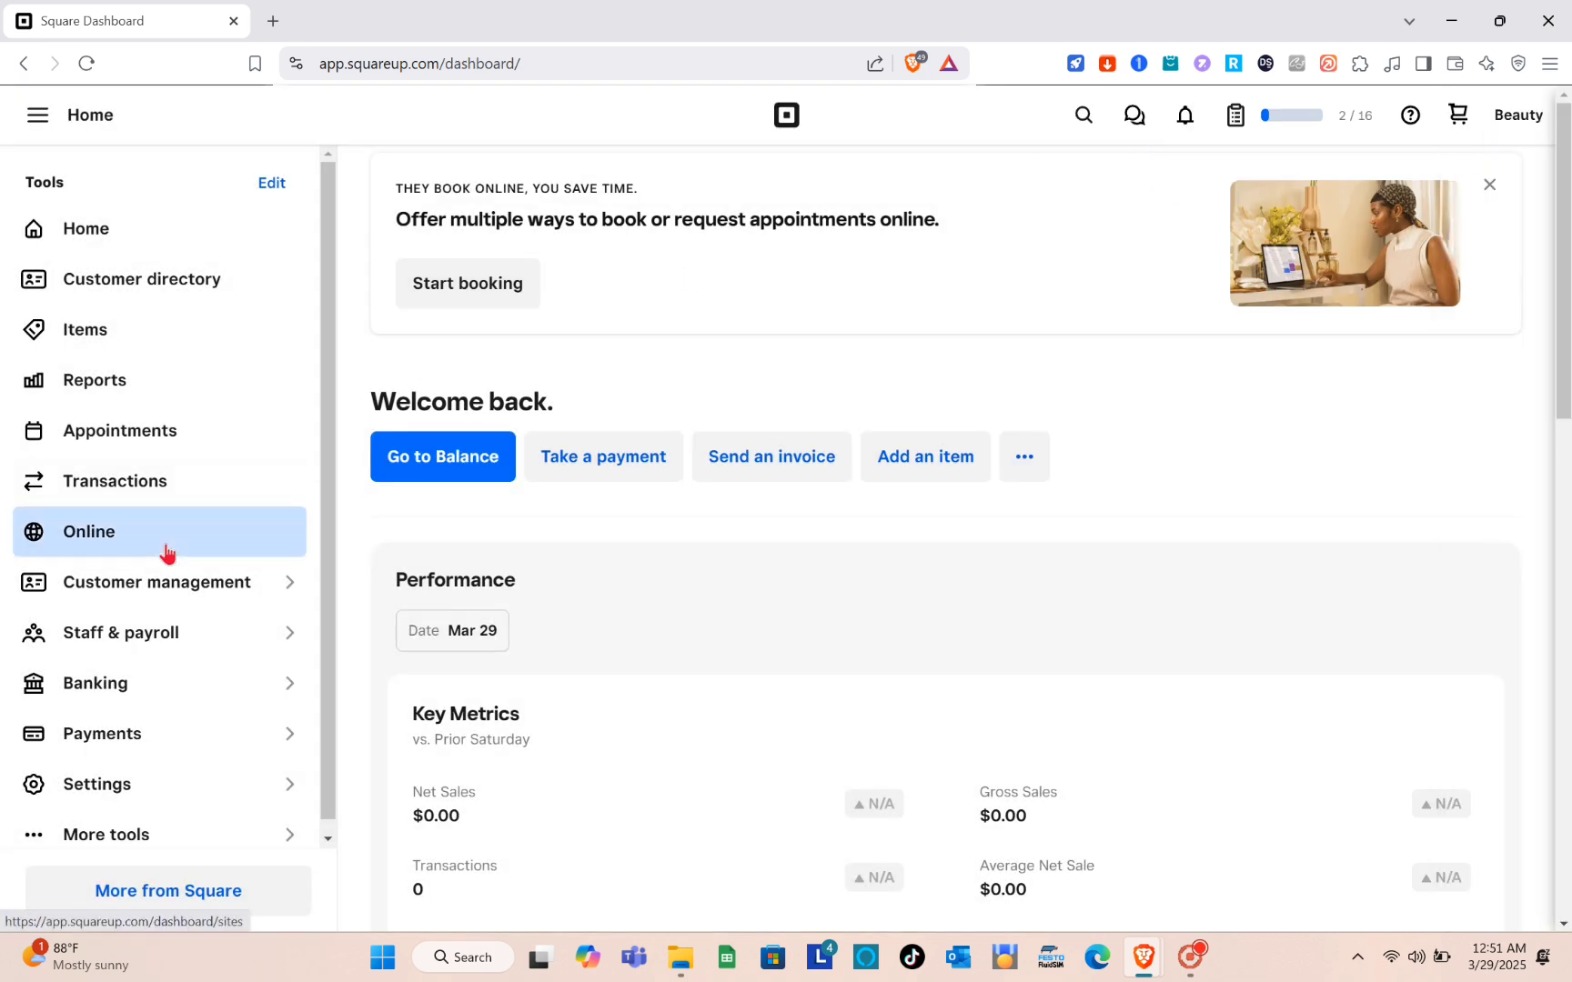
Step: Go to the Online section, dismiss the site preview popup, and view the Restaurants, Retail and More versions
{"action": "left_click", "coordinate": [167, 552]}
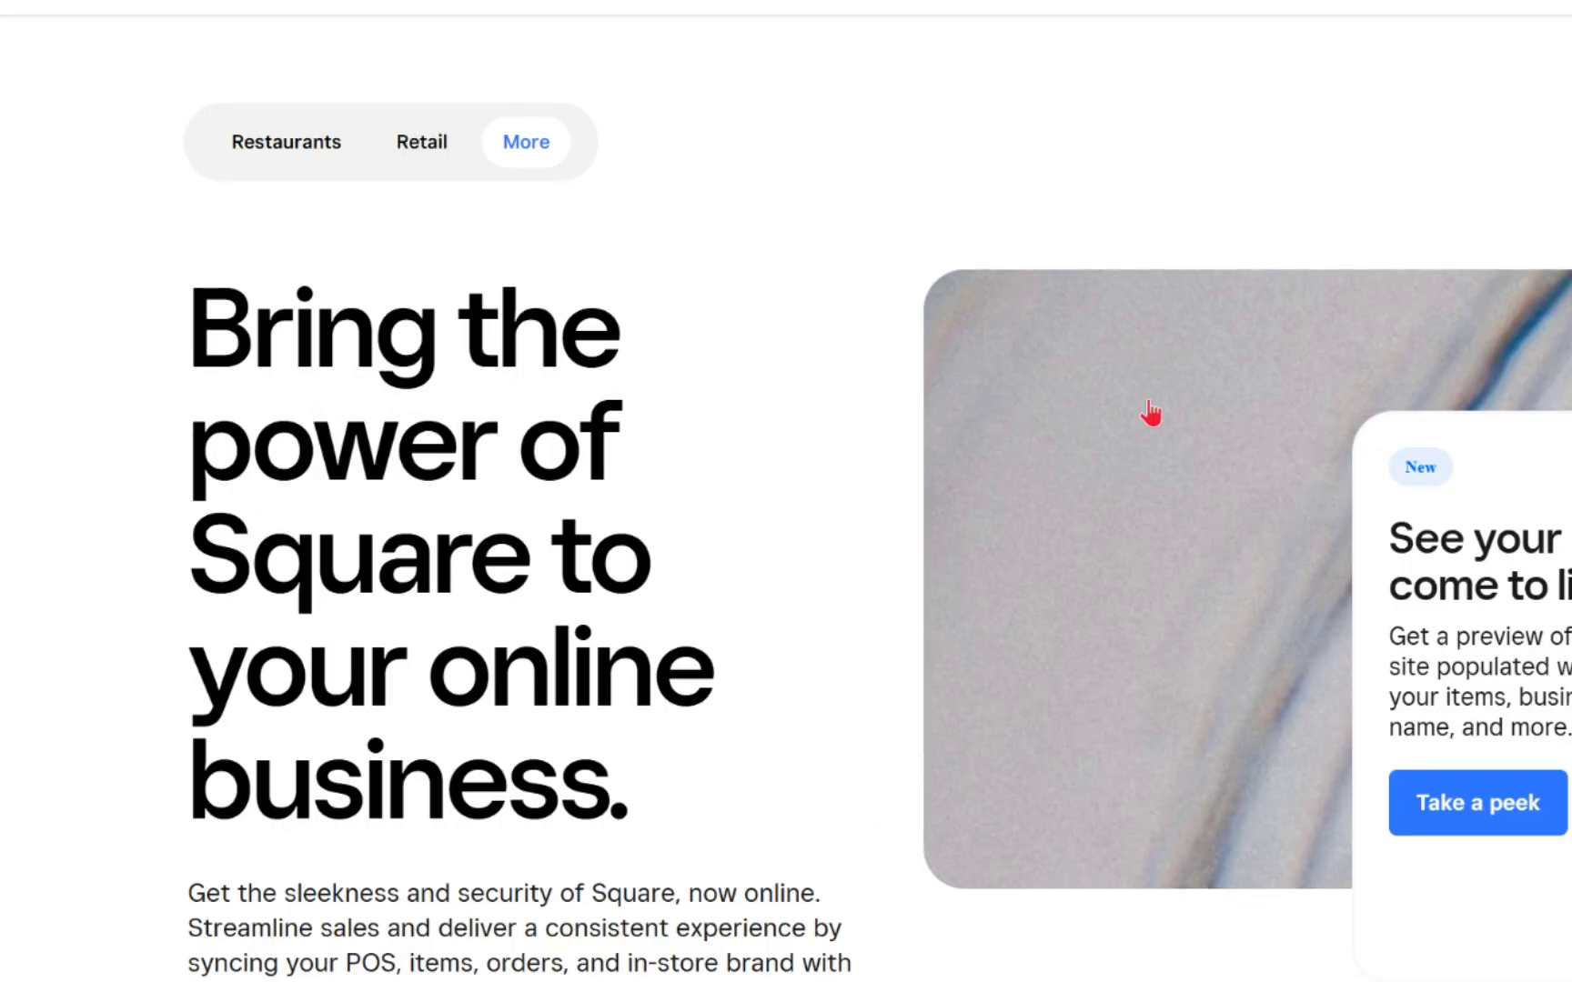
{"action": "scroll", "coordinate": [754, 488], "scroll_direction": "down", "scroll_amount": 4}
{"action": "scroll", "coordinate": [754, 489], "scroll_direction": "up", "scroll_amount": 5}
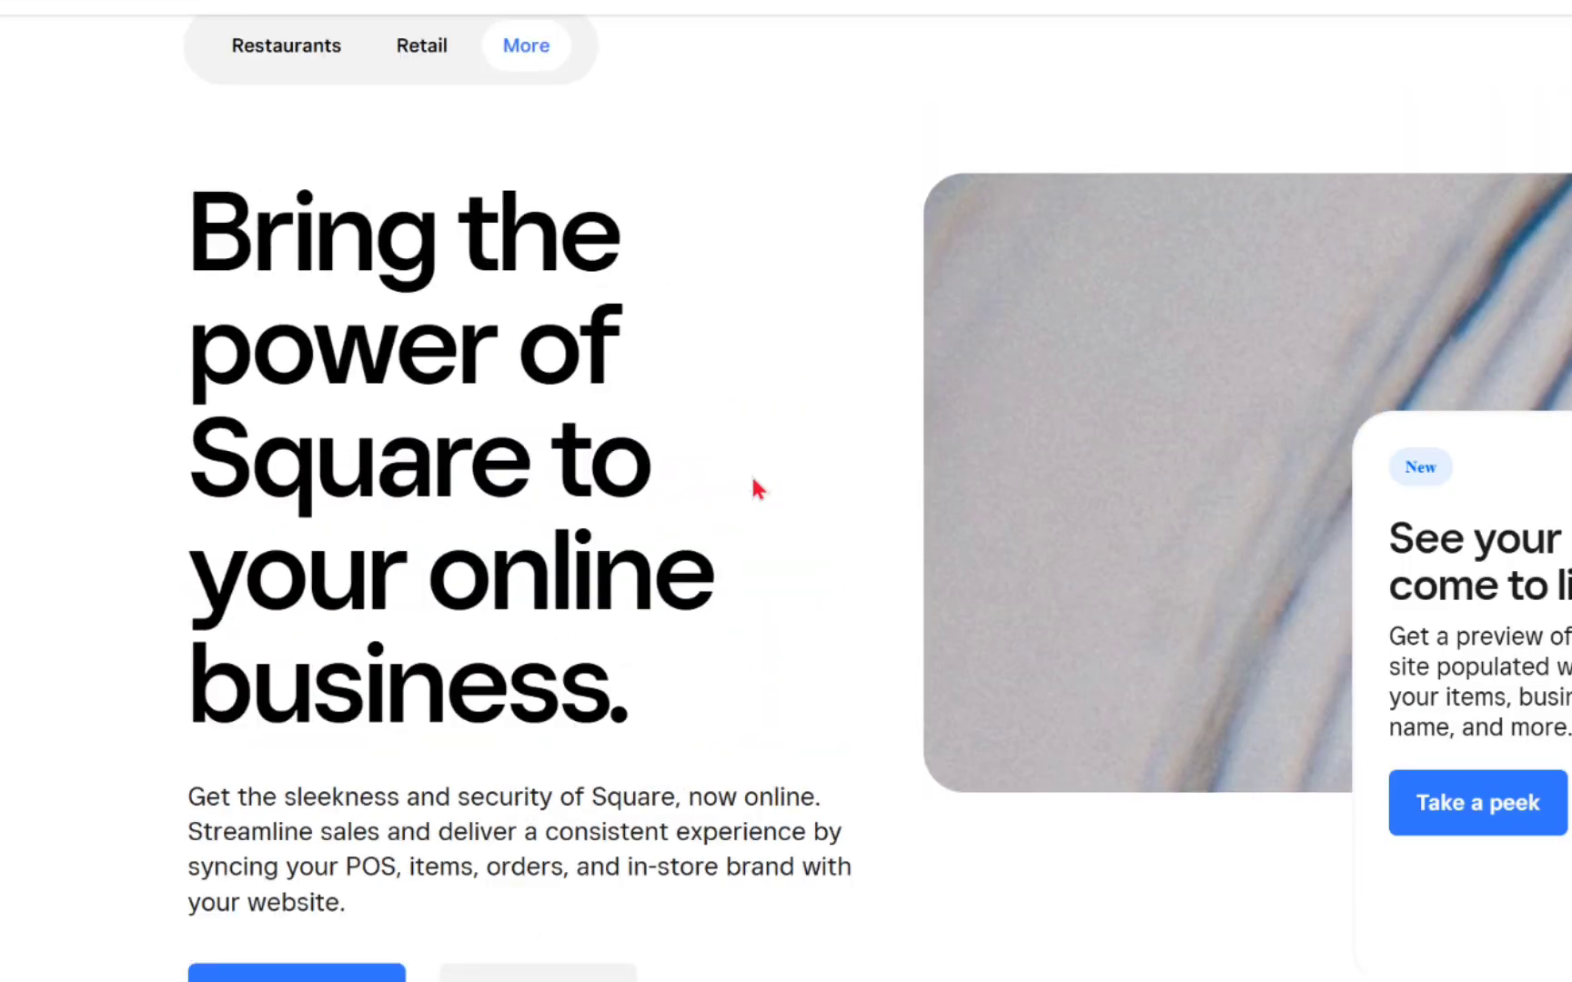
{"action": "scroll", "coordinate": [754, 488], "scroll_direction": "up", "scroll_amount": 1}
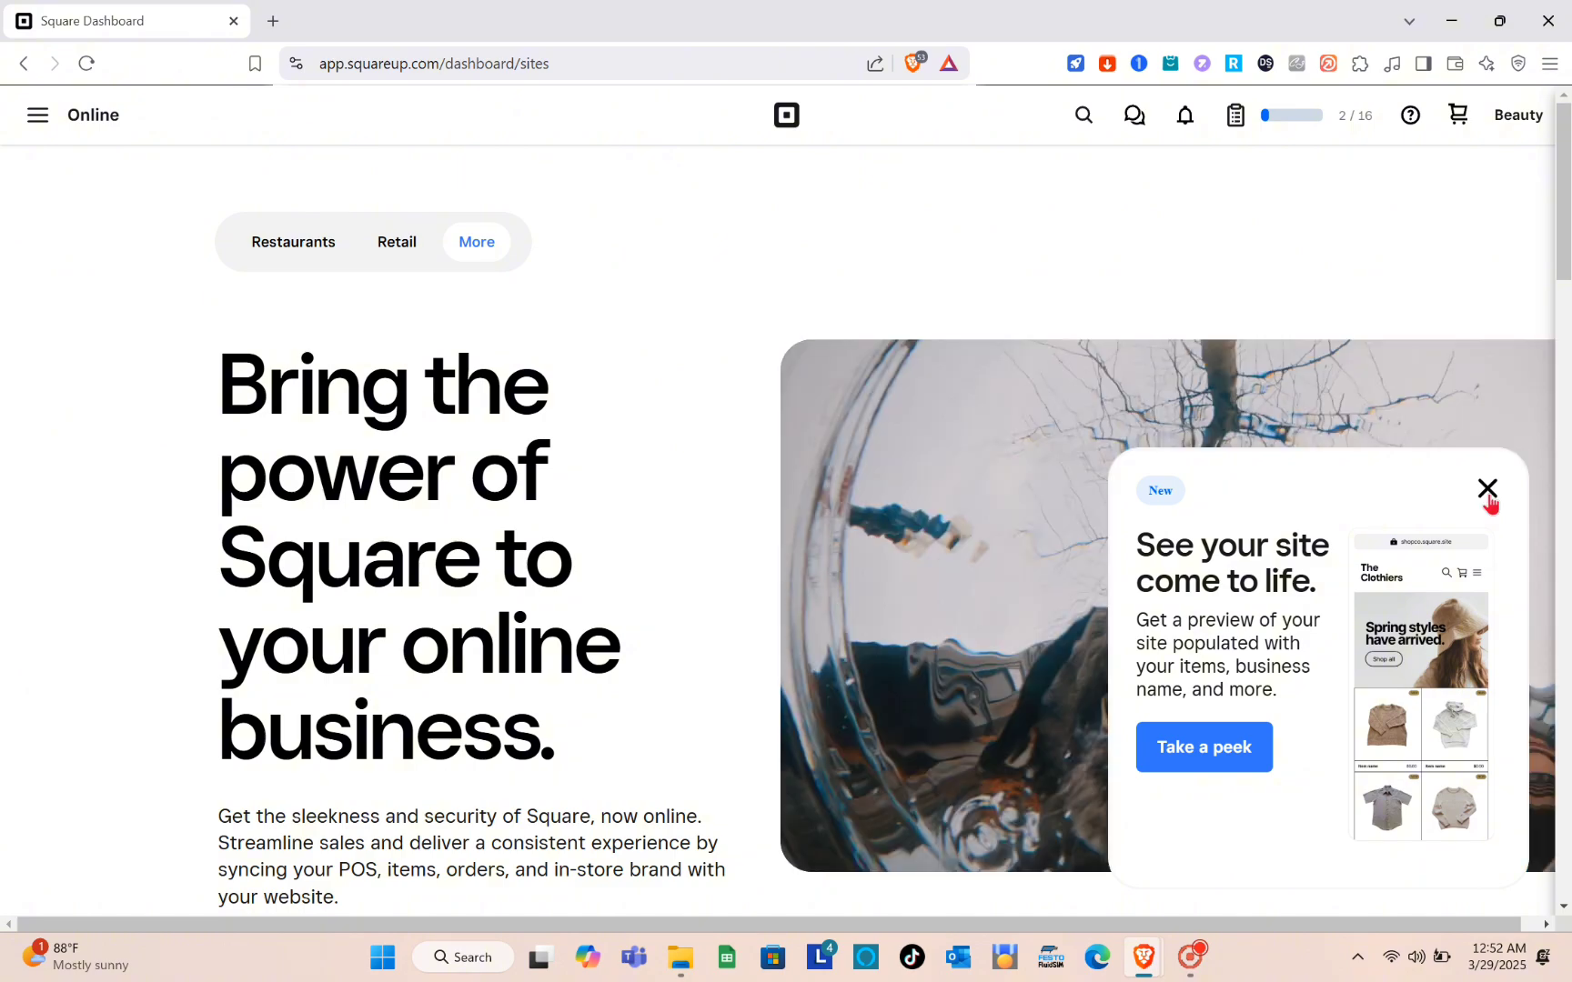
{"action": "left_click", "coordinate": [1486, 491]}
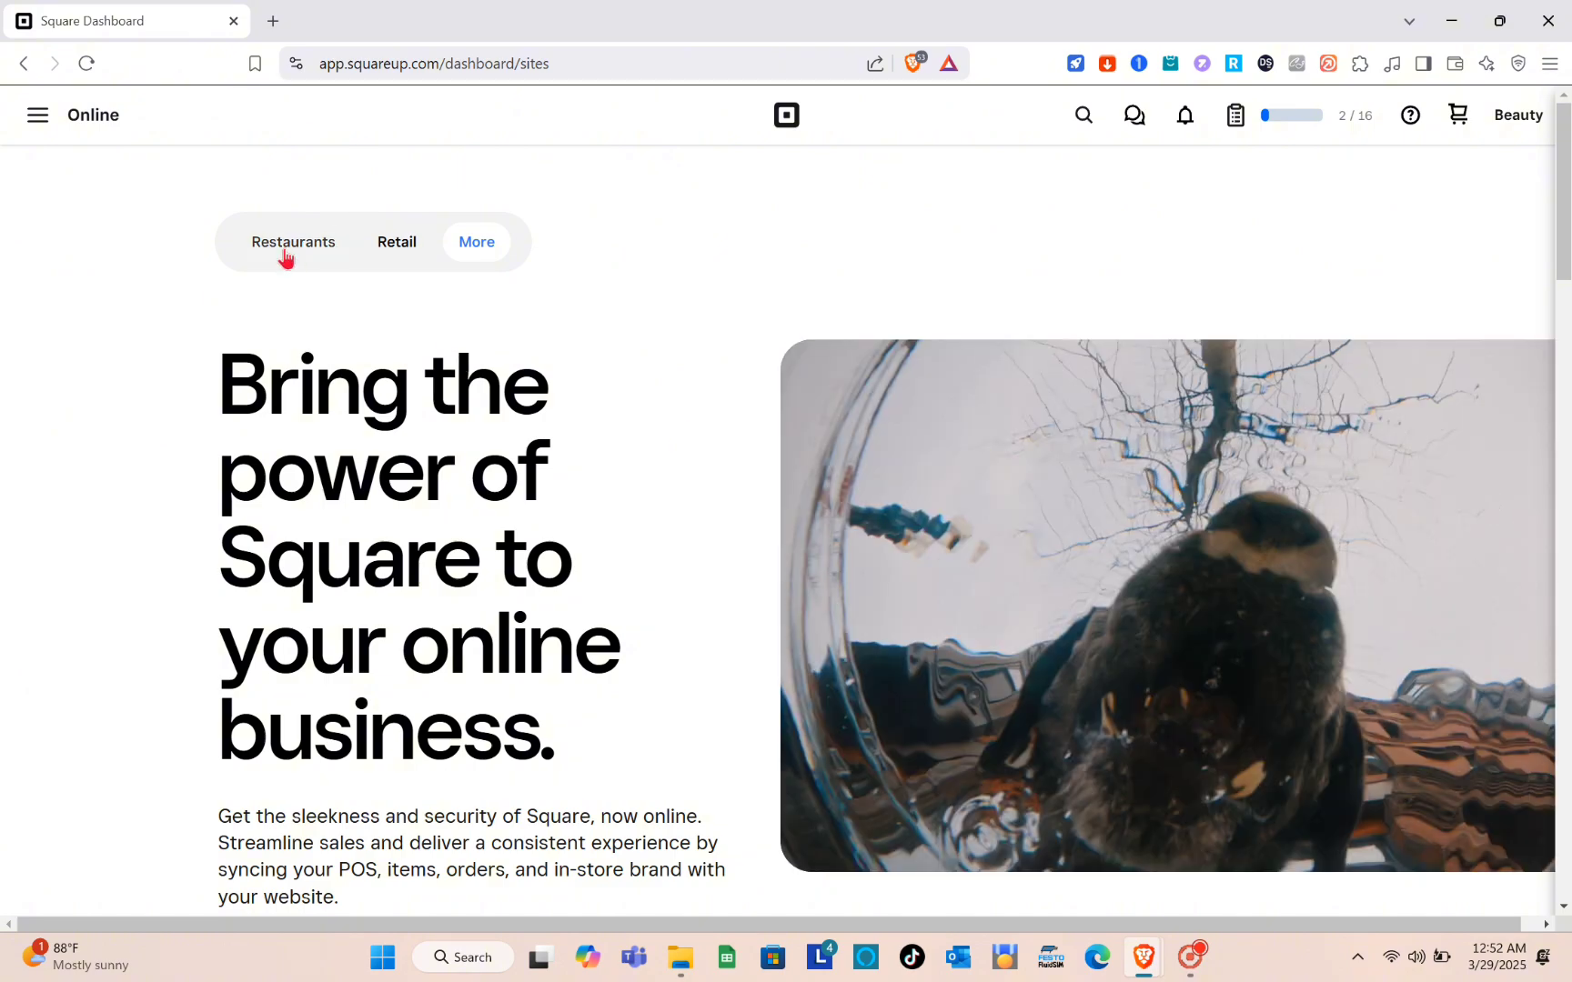
{"action": "left_click", "coordinate": [287, 256]}
{"action": "left_click", "coordinate": [397, 248]}
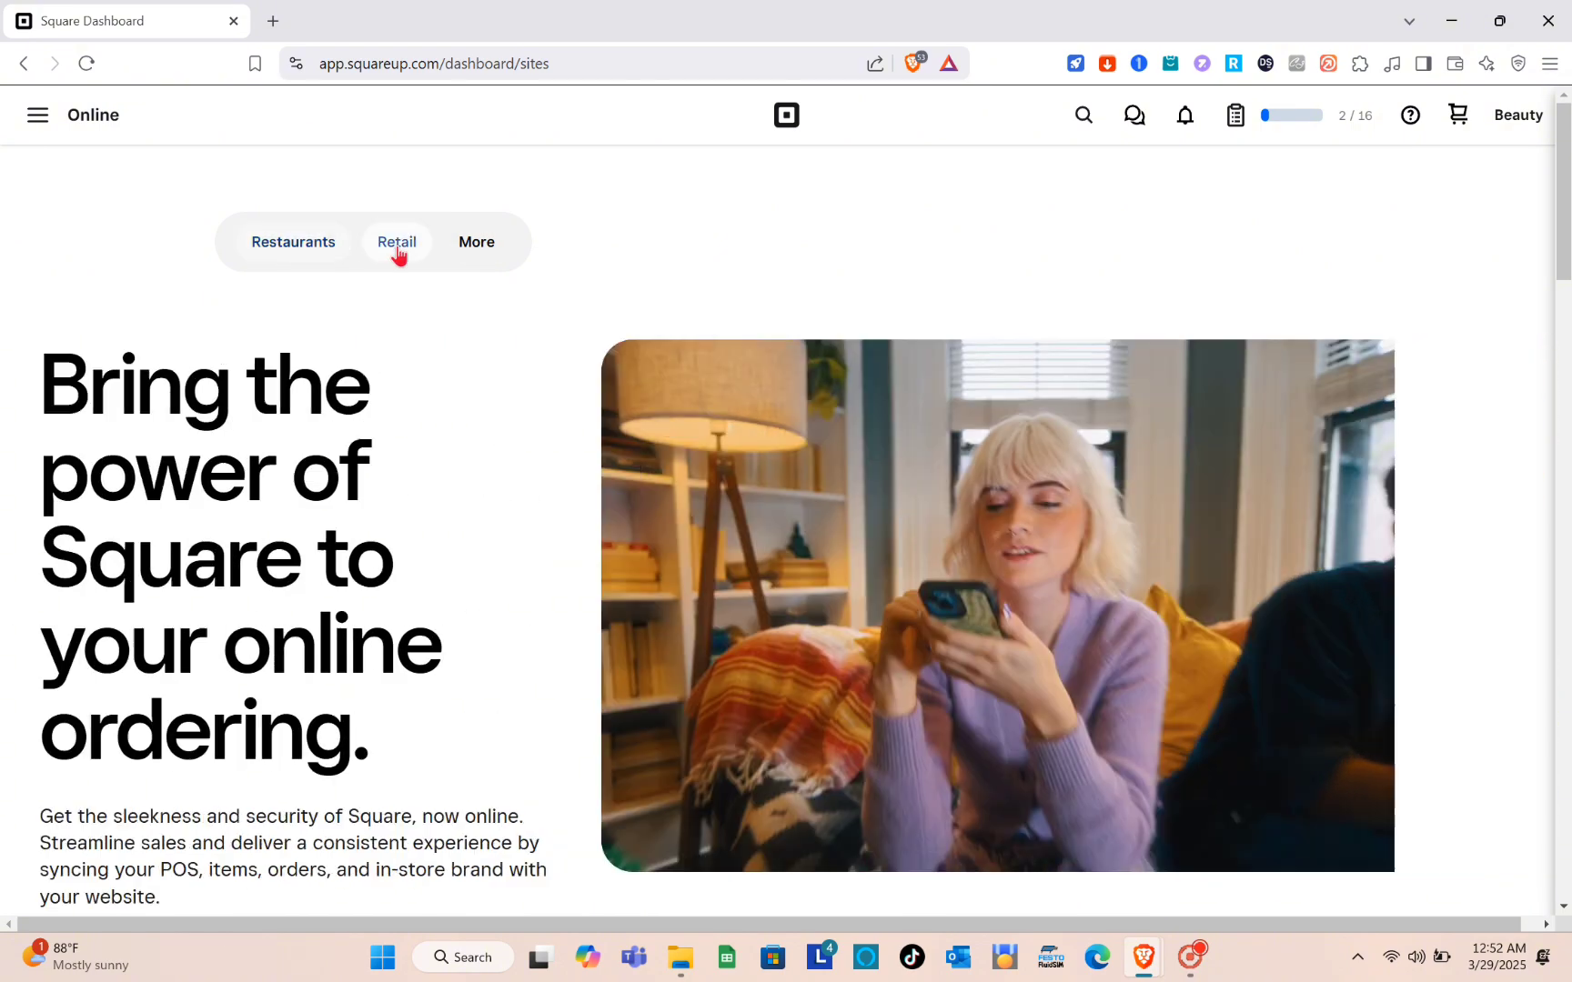
{"action": "left_click", "coordinate": [471, 249]}
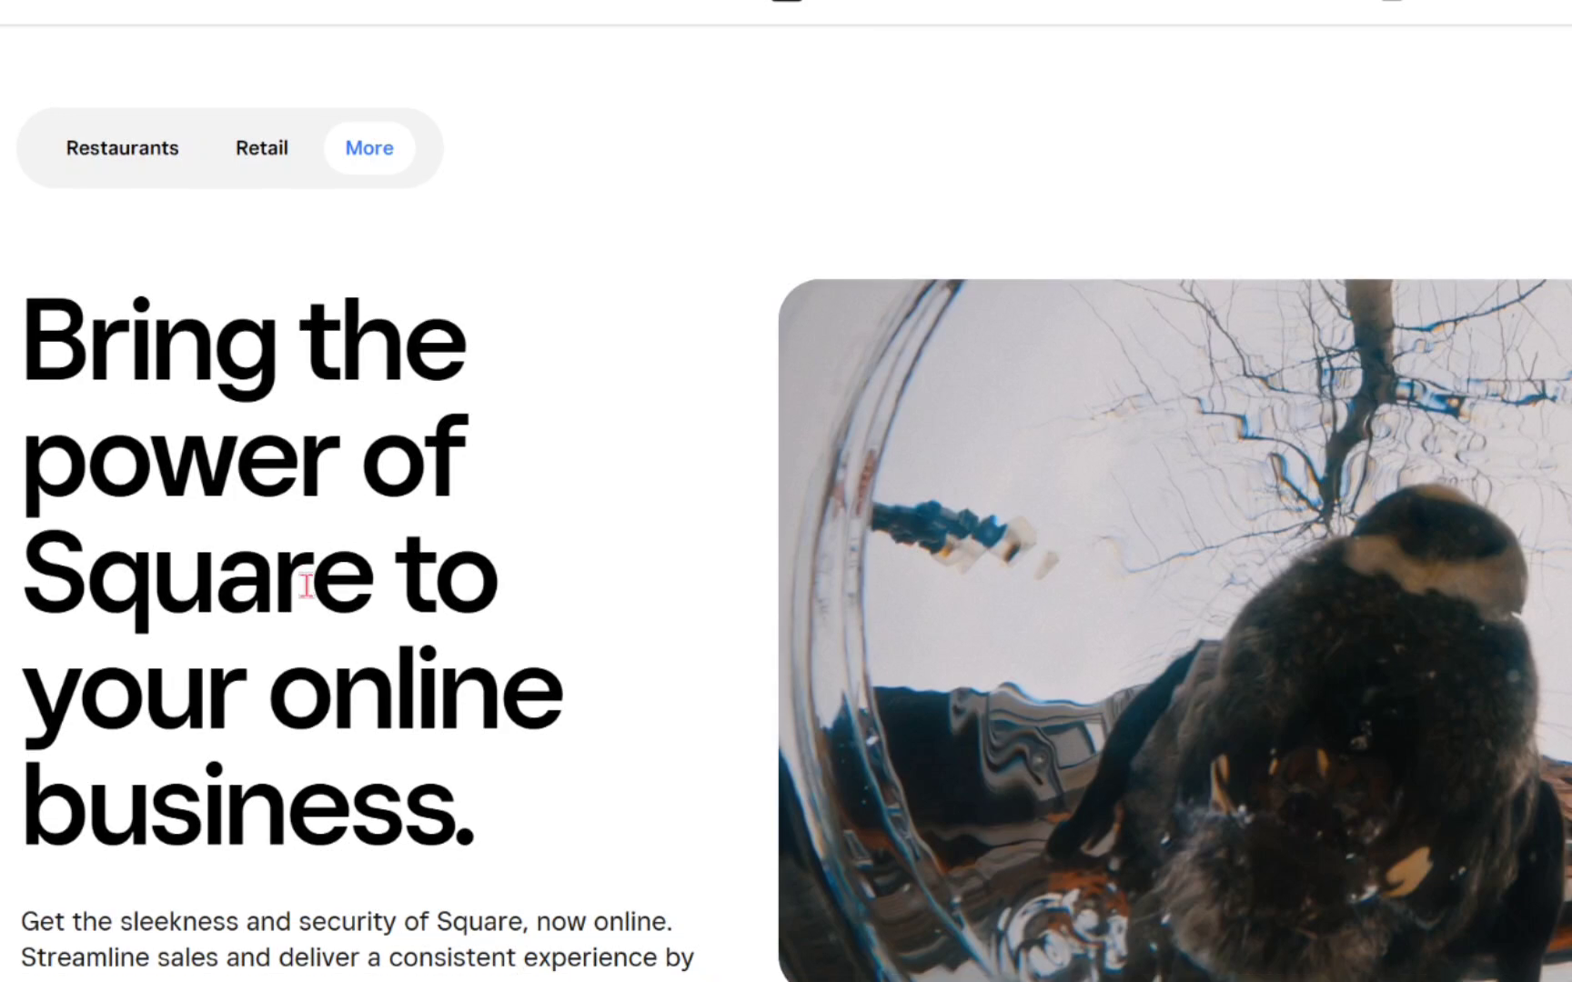
{"action": "scroll", "coordinate": [402, 563], "scroll_direction": "down", "scroll_amount": 4}
Step: Start a new site with Shipping as the only fulfillment option, Pickup unchecked
{"action": "left_click", "coordinate": [172, 715]}
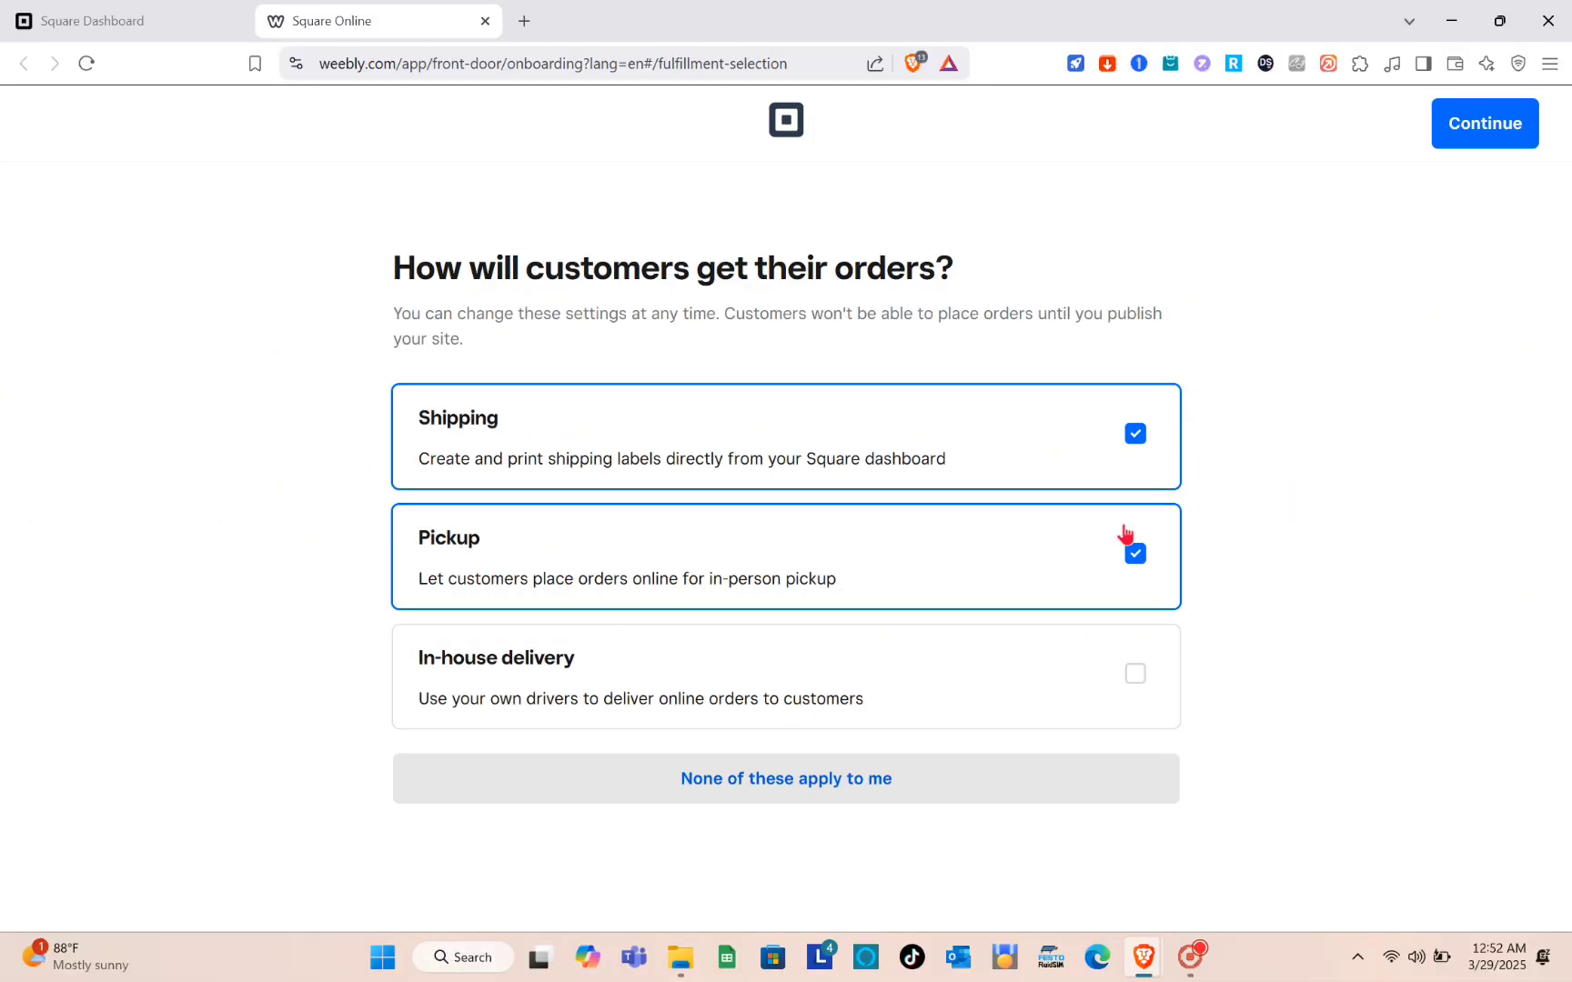
{"action": "left_click", "coordinate": [1133, 559]}
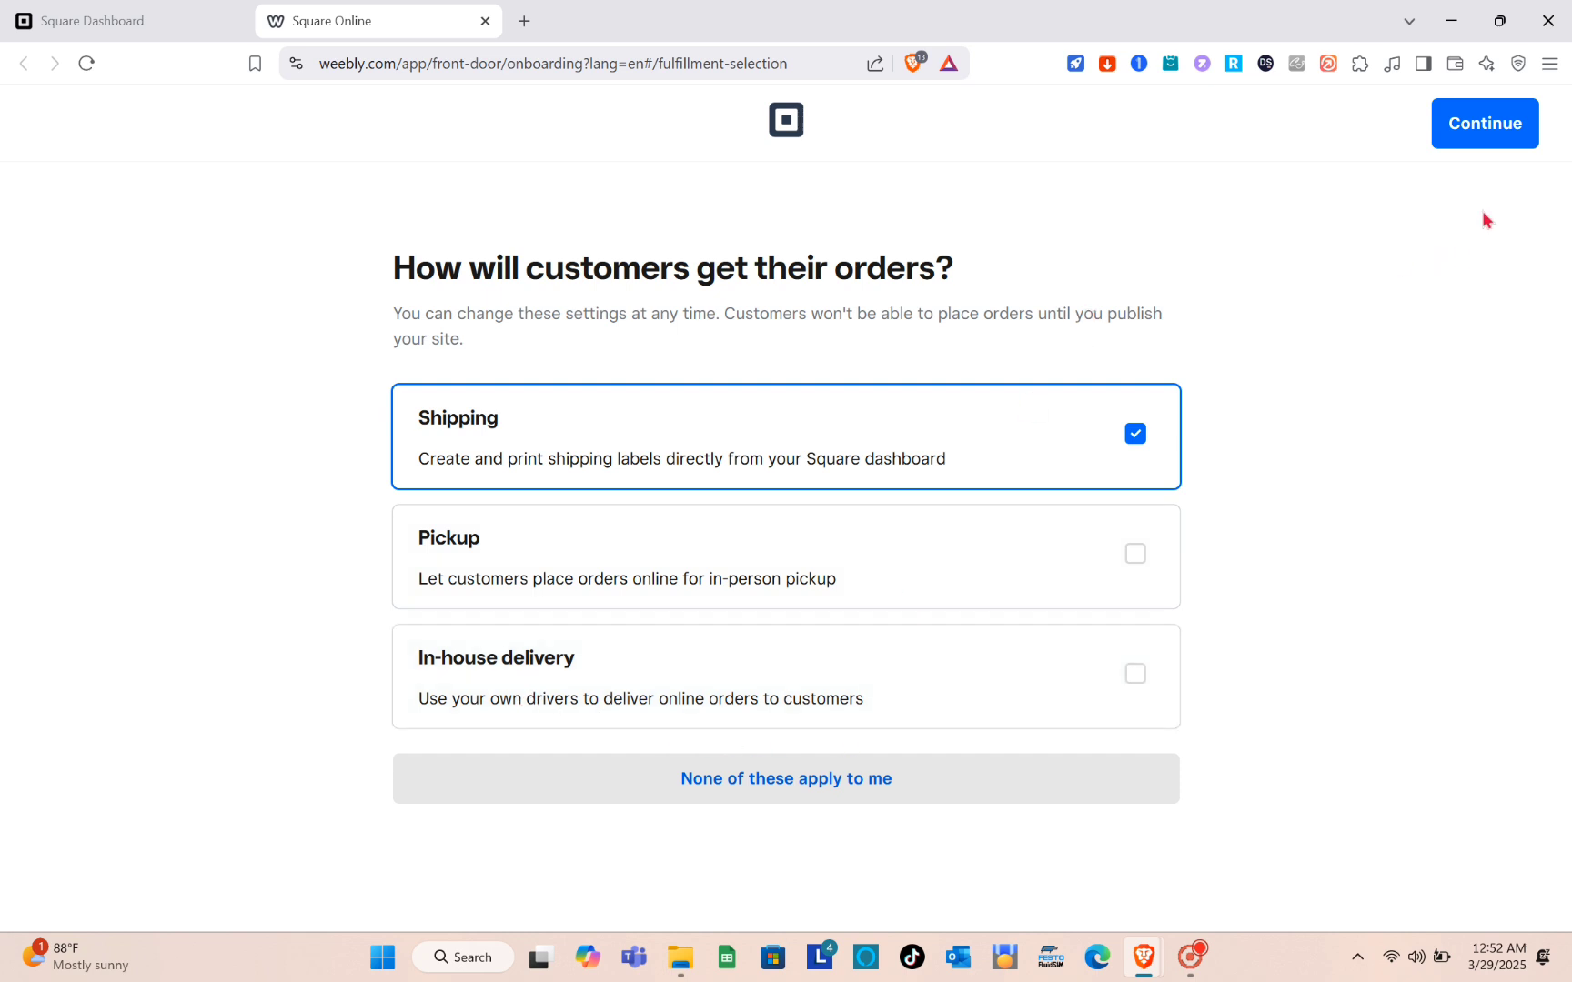
{"action": "left_click", "coordinate": [1479, 123]}
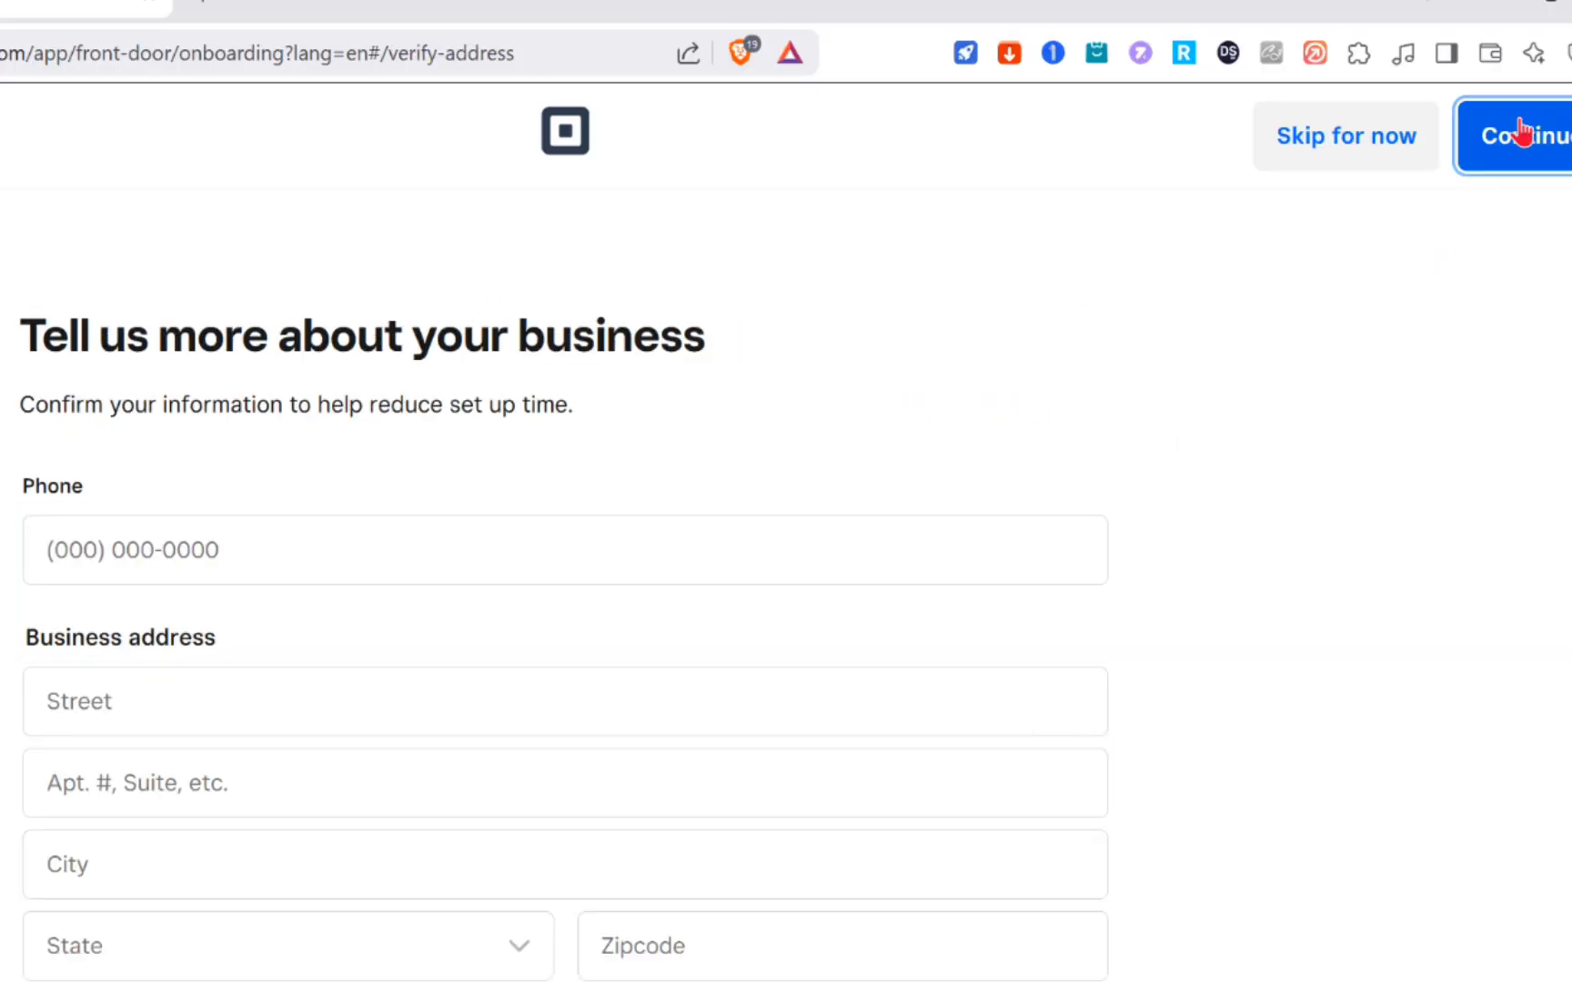
Step: Begin entering the business phone number, then scroll the Beauty site preview on Overview
{"action": "left_click", "coordinate": [476, 522]}
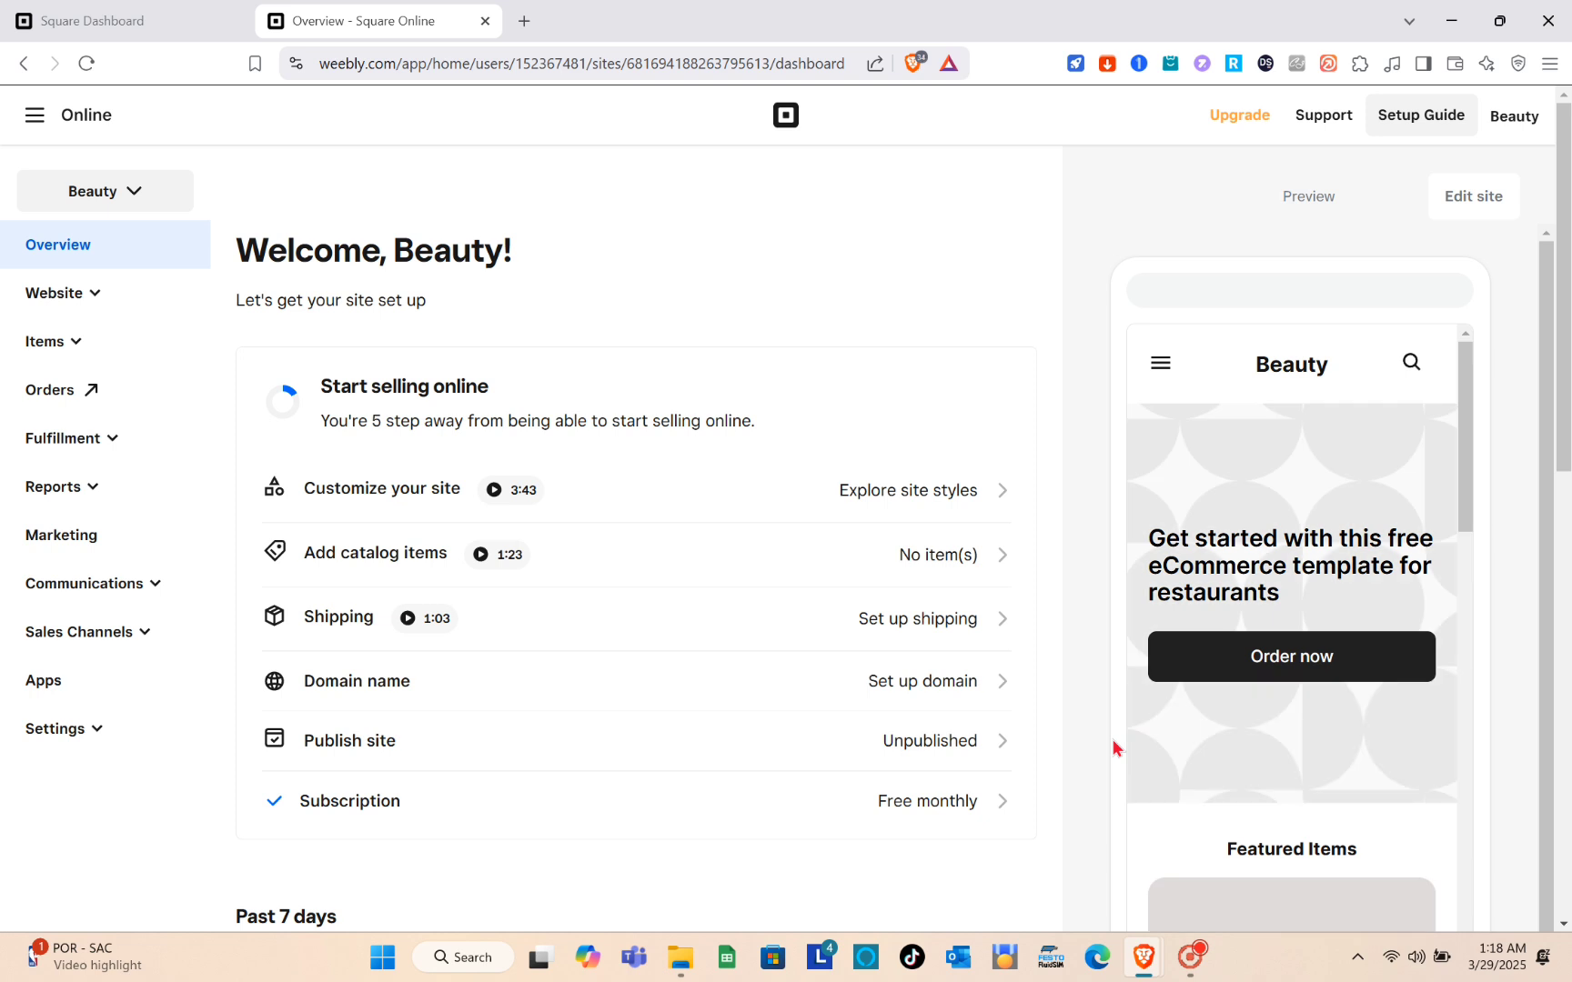
{"action": "scroll", "coordinate": [1425, 791], "scroll_direction": "down", "scroll_amount": 5}
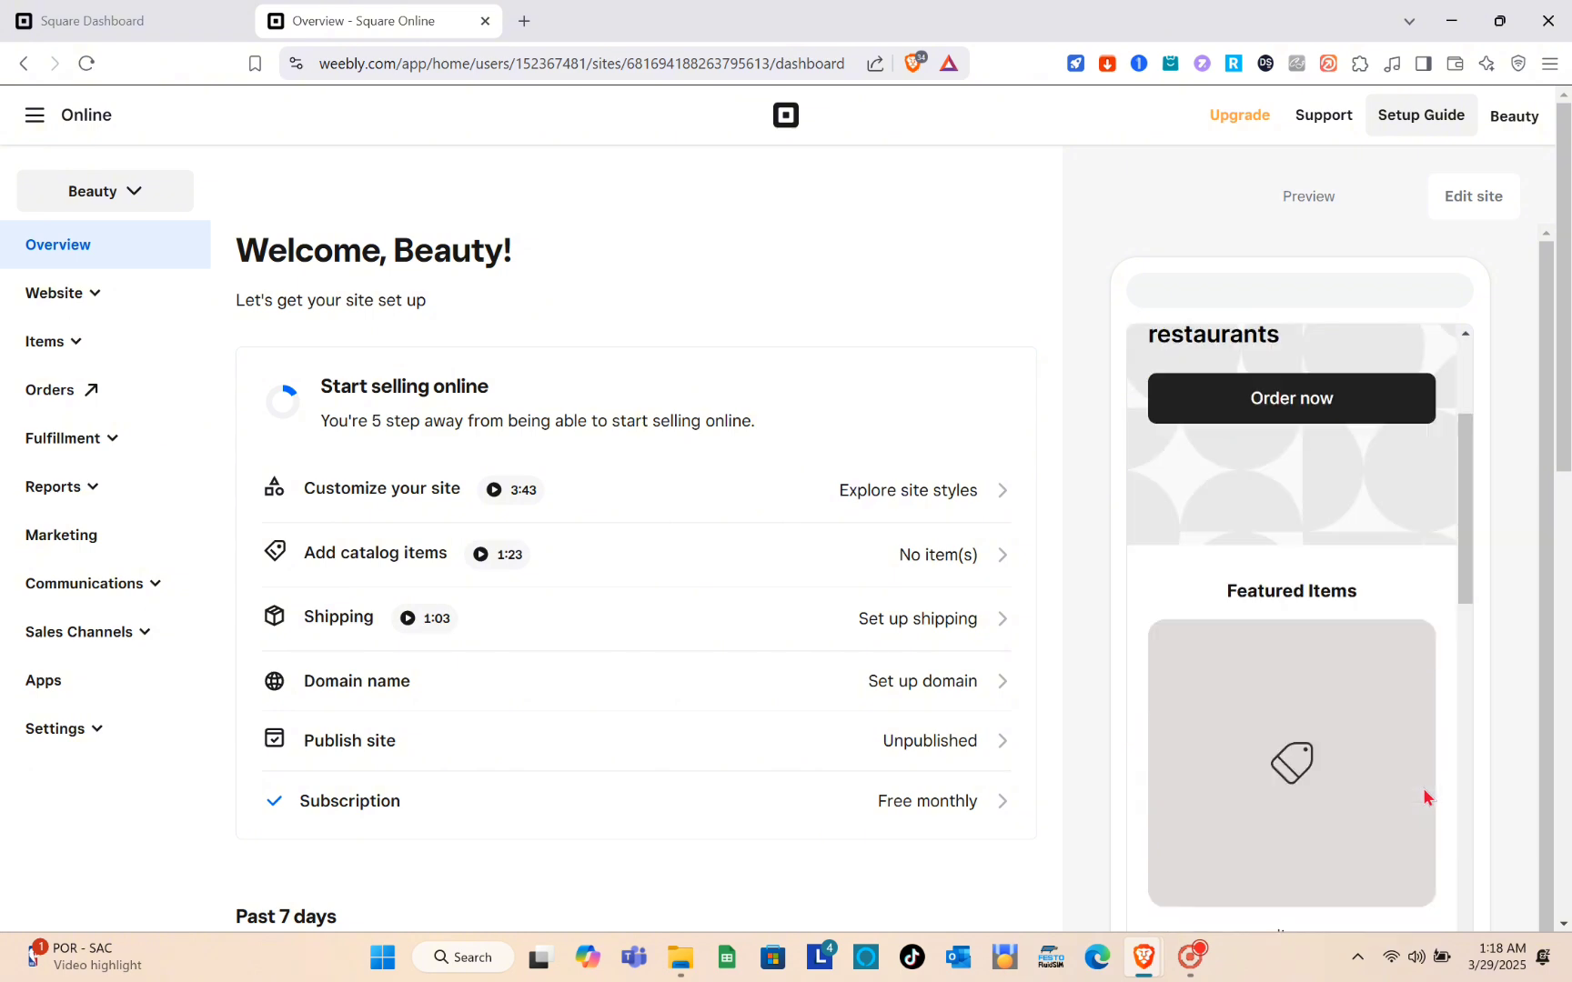
{"action": "scroll", "coordinate": [1424, 797], "scroll_direction": "down", "scroll_amount": 2}
{"action": "scroll", "coordinate": [1425, 796], "scroll_direction": "up", "scroll_amount": 8}
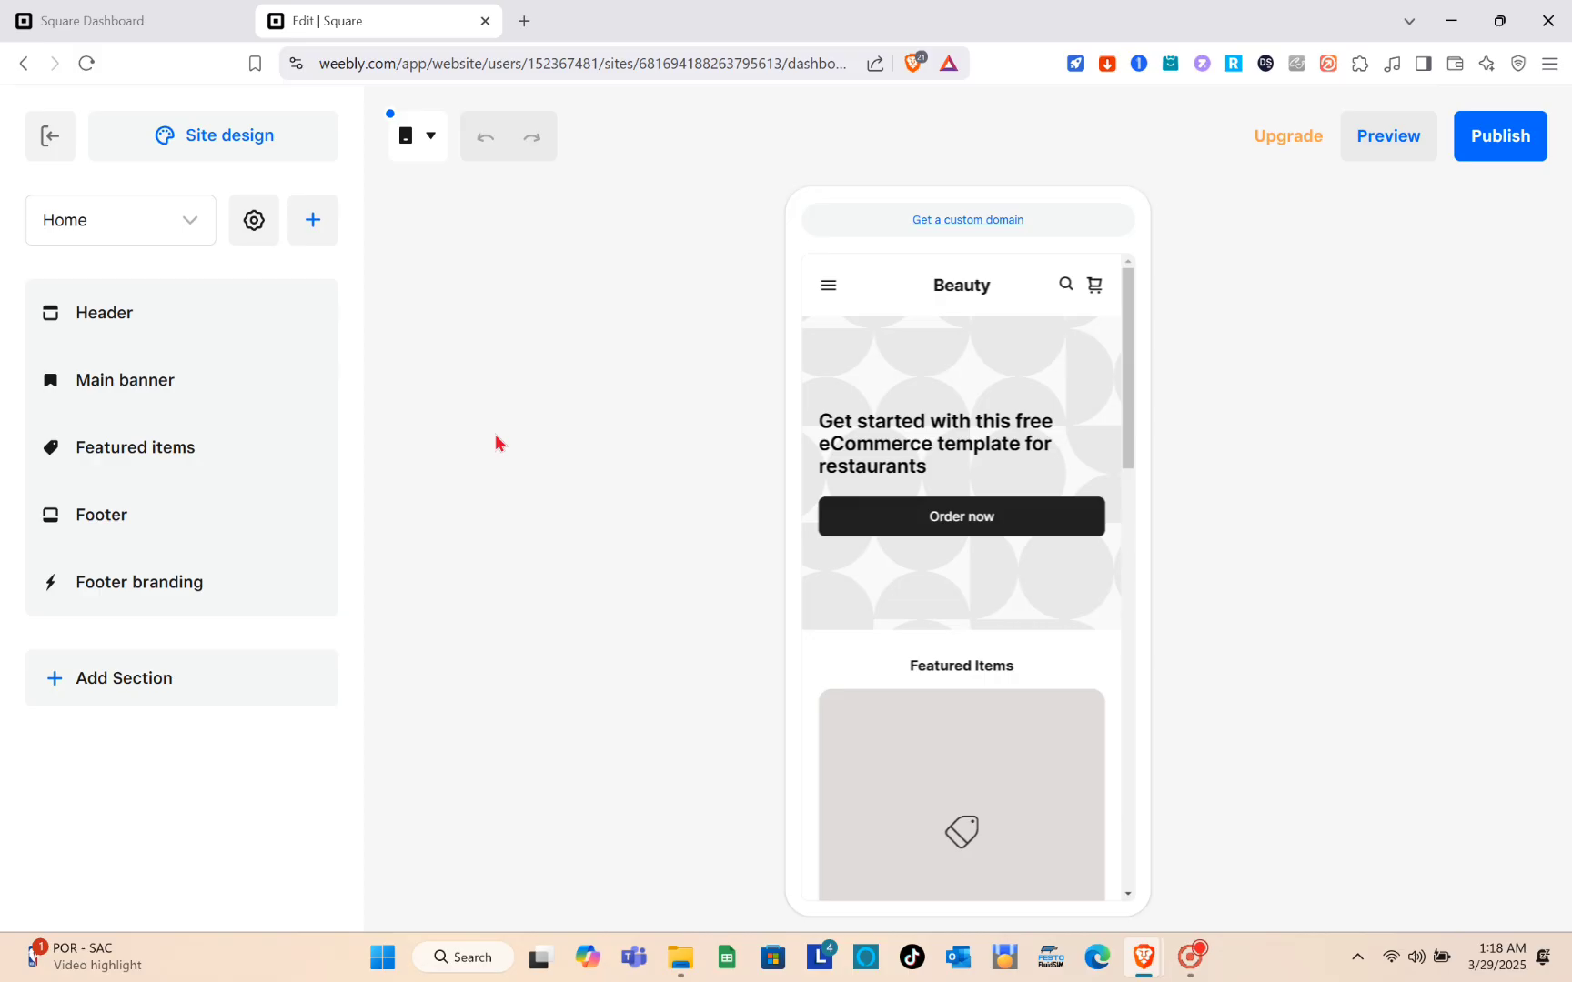
Step: Switch the Beauty home page preview from the Mobile to the Desktop layout
{"action": "scroll", "coordinate": [964, 622], "scroll_direction": "down", "scroll_amount": 10}
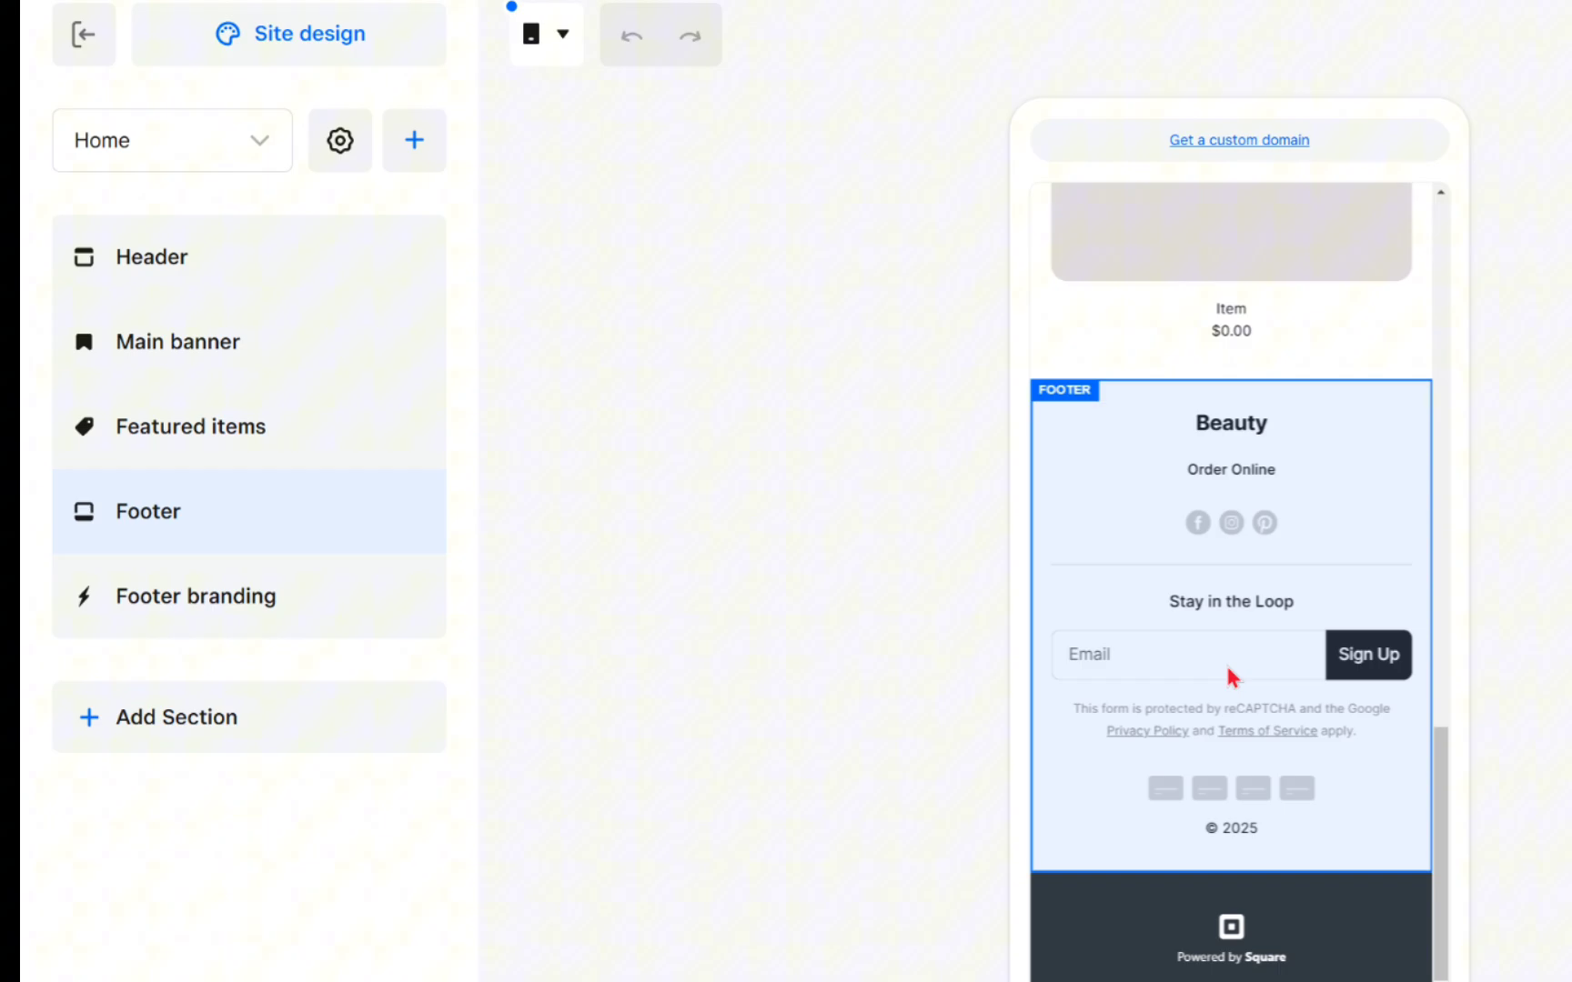
{"action": "scroll", "coordinate": [1233, 678], "scroll_direction": "up", "scroll_amount": 10}
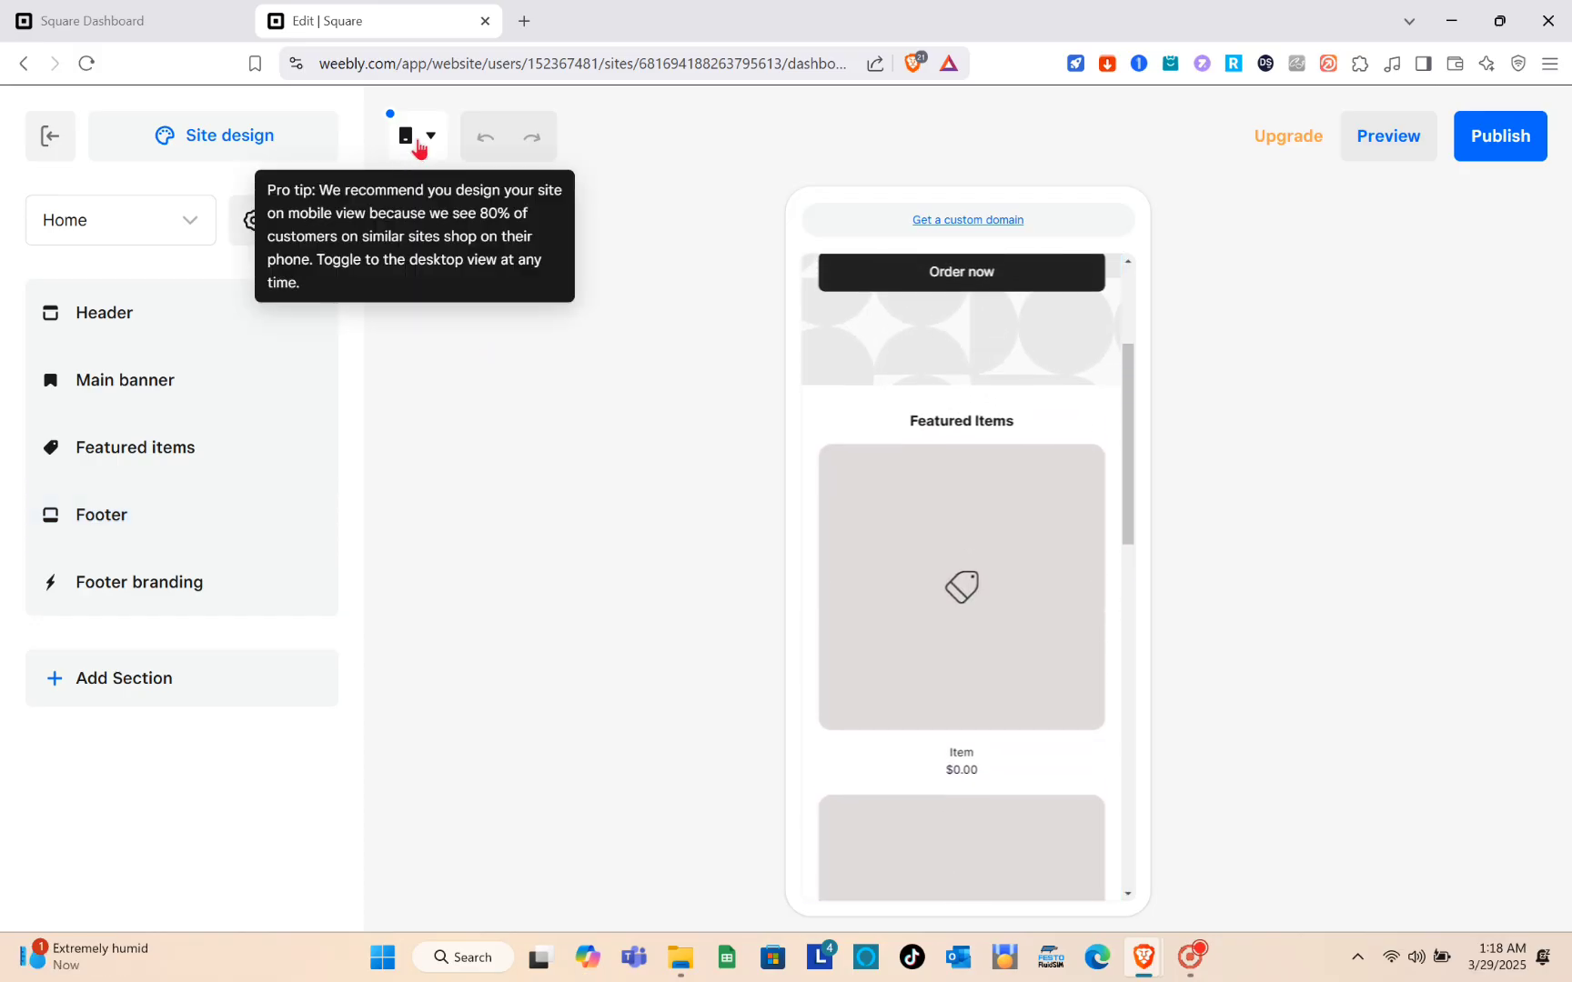
{"action": "left_click", "coordinate": [419, 145]}
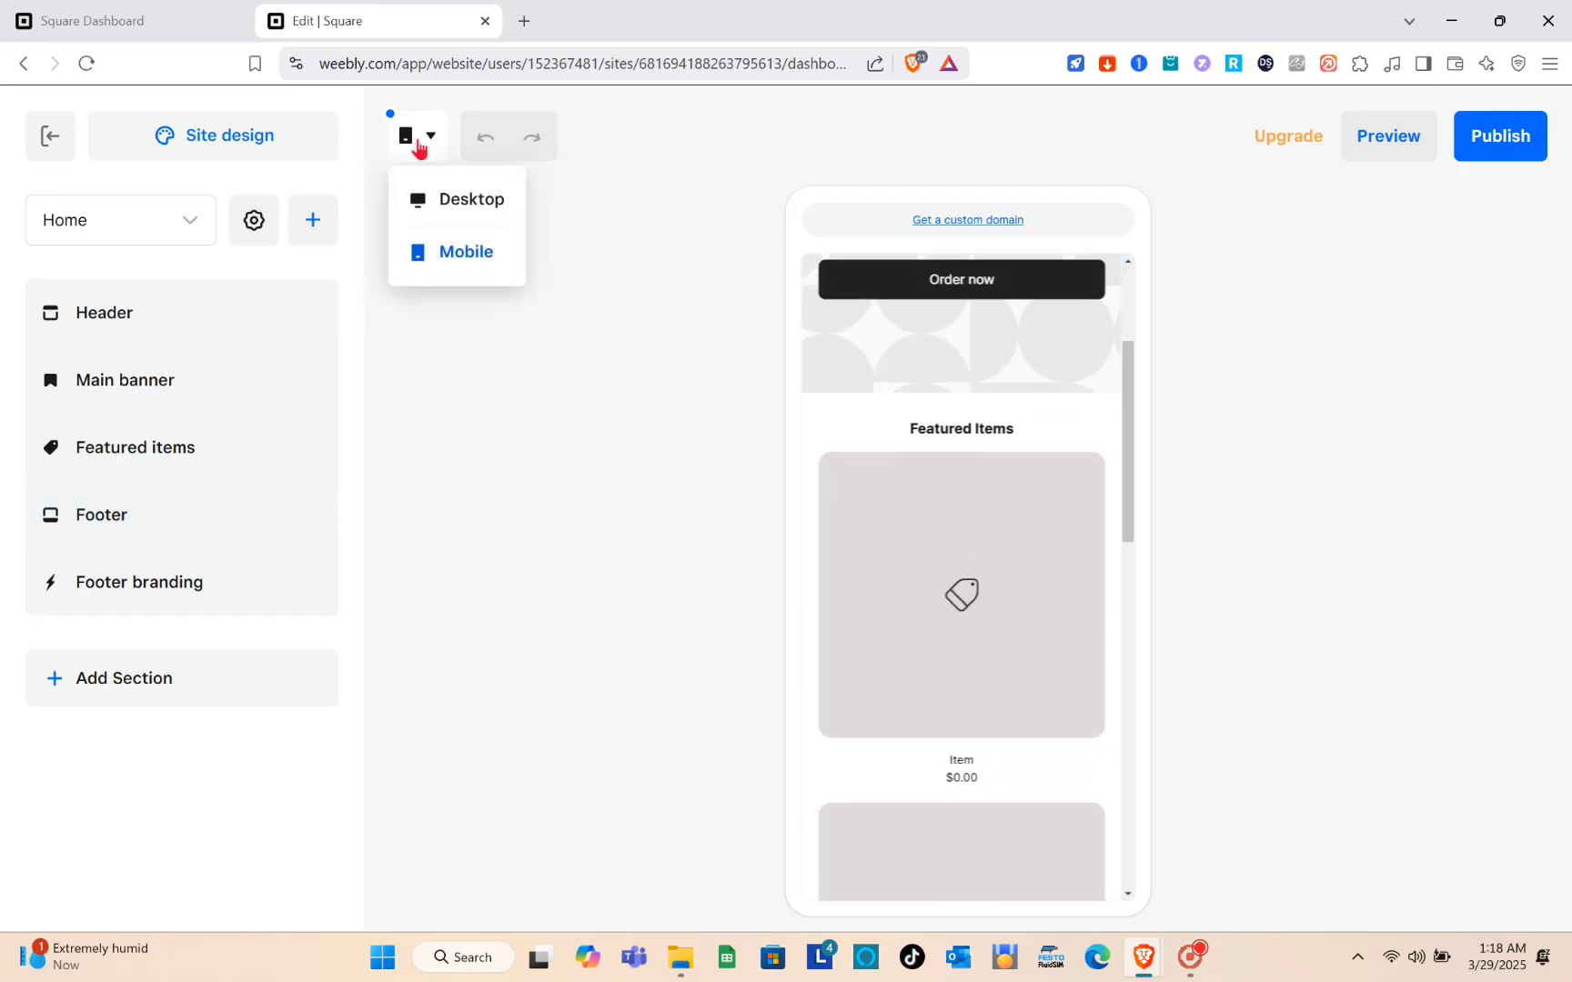
{"action": "left_click", "coordinate": [457, 198]}
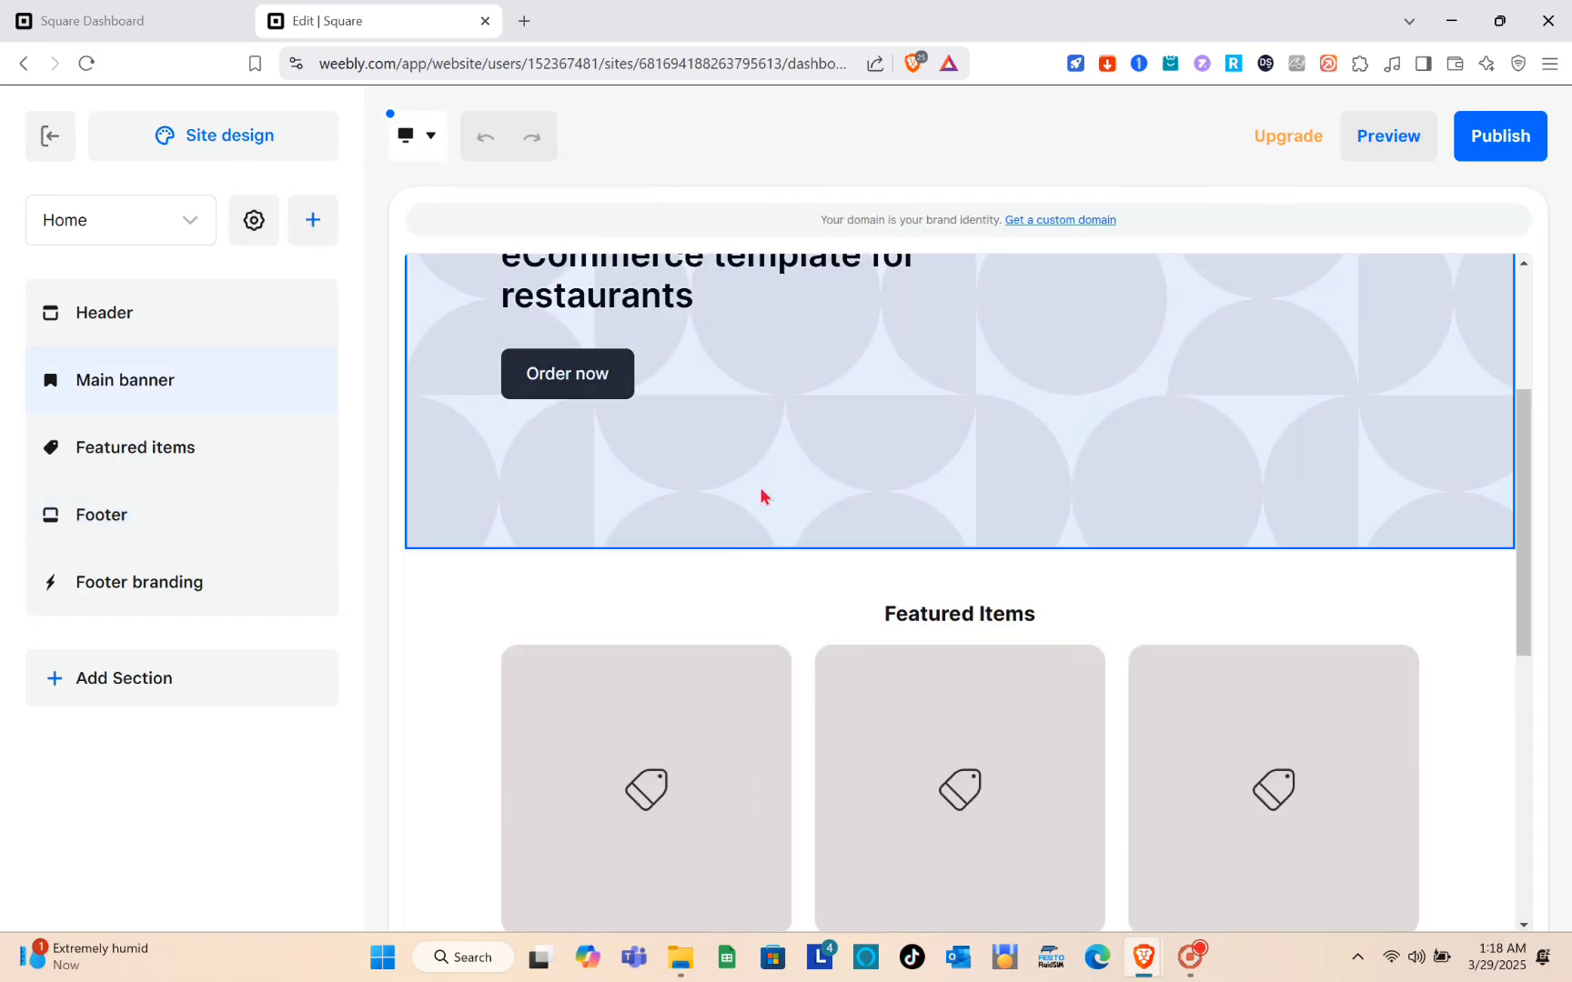
{"action": "scroll", "coordinate": [762, 495], "scroll_direction": "down", "scroll_amount": 10}
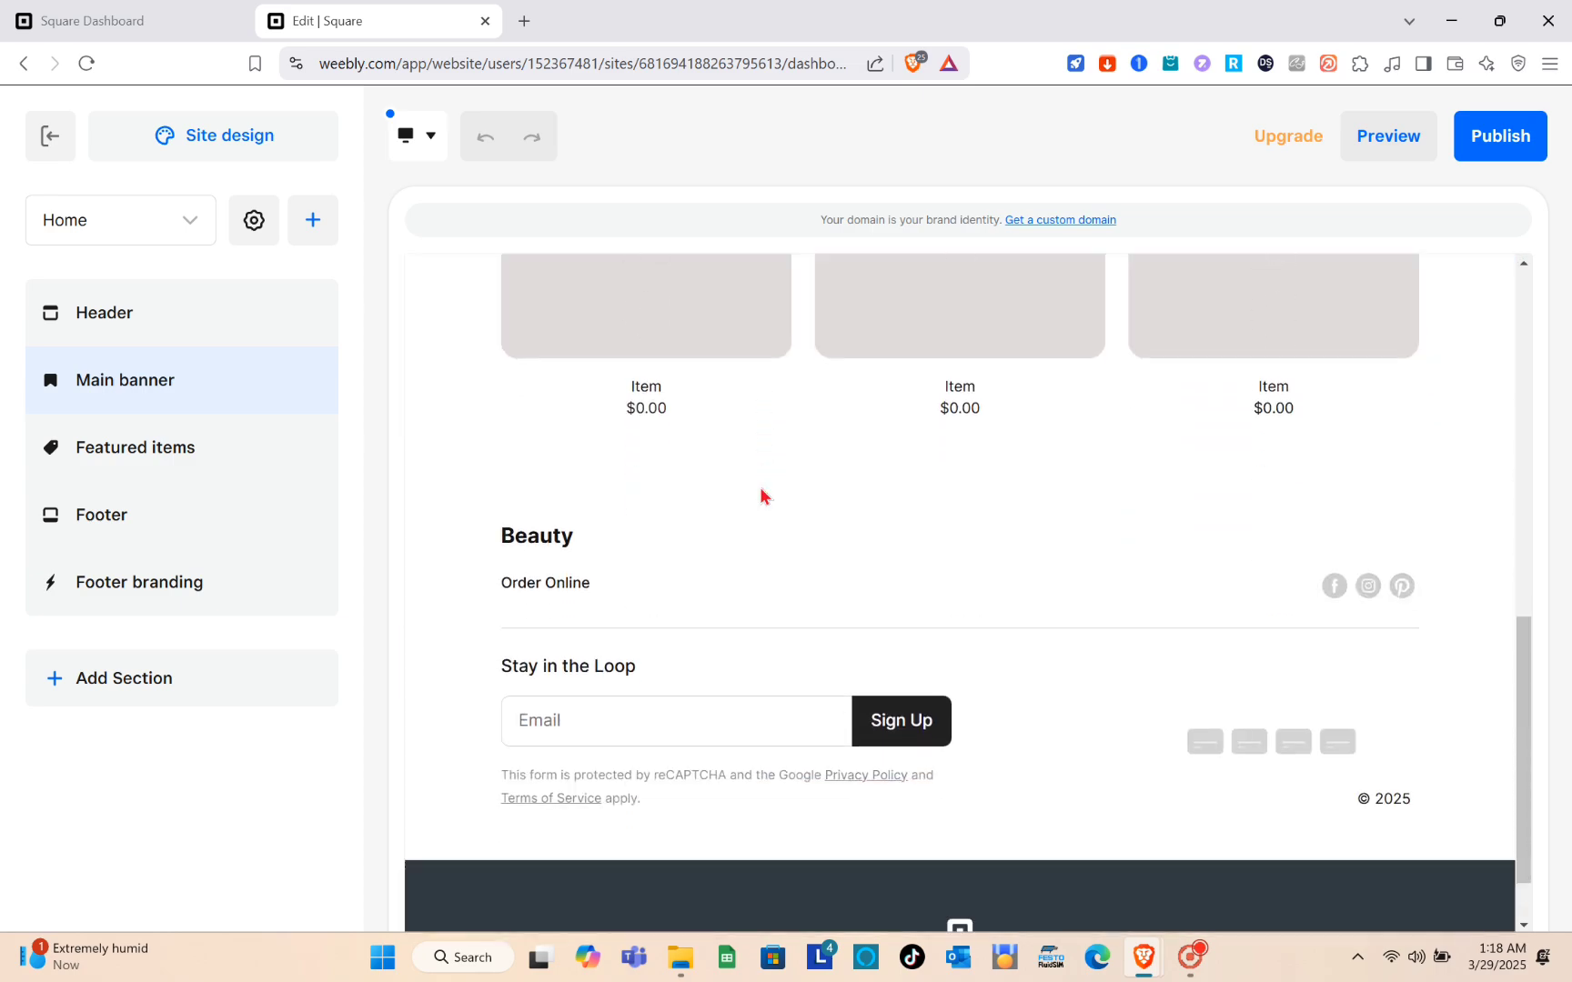
{"action": "scroll", "coordinate": [761, 496], "scroll_direction": "up", "scroll_amount": 10}
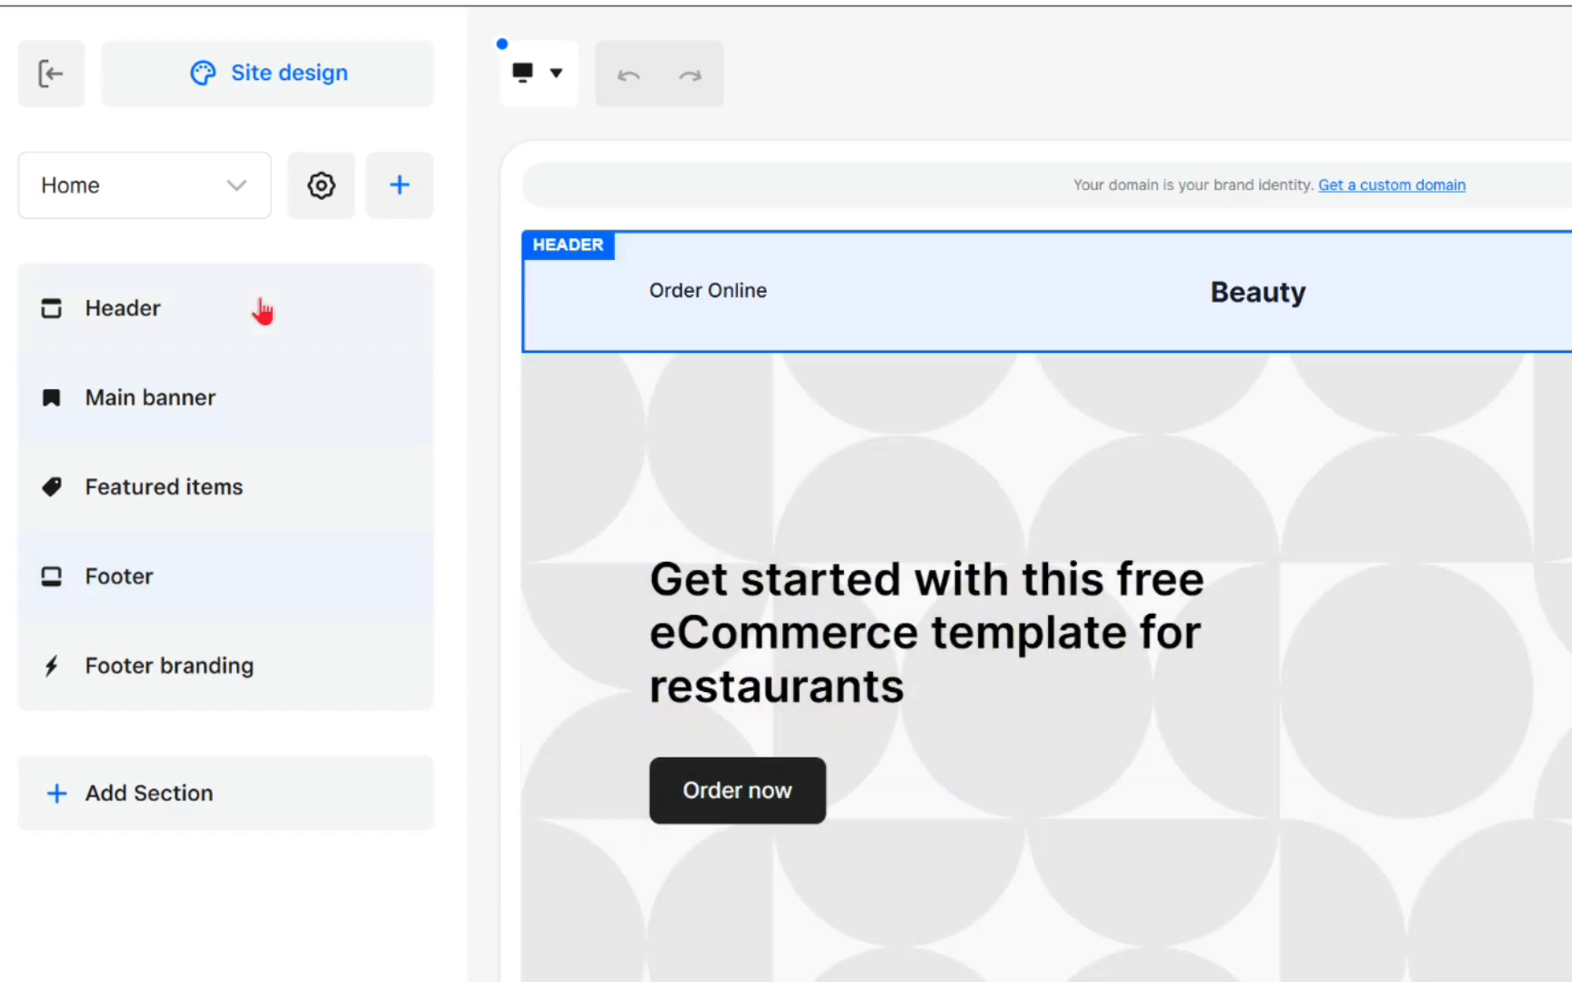
Step: Give the header a layout with Beauty on the left and the pale pink colour style
{"action": "left_click", "coordinate": [238, 325]}
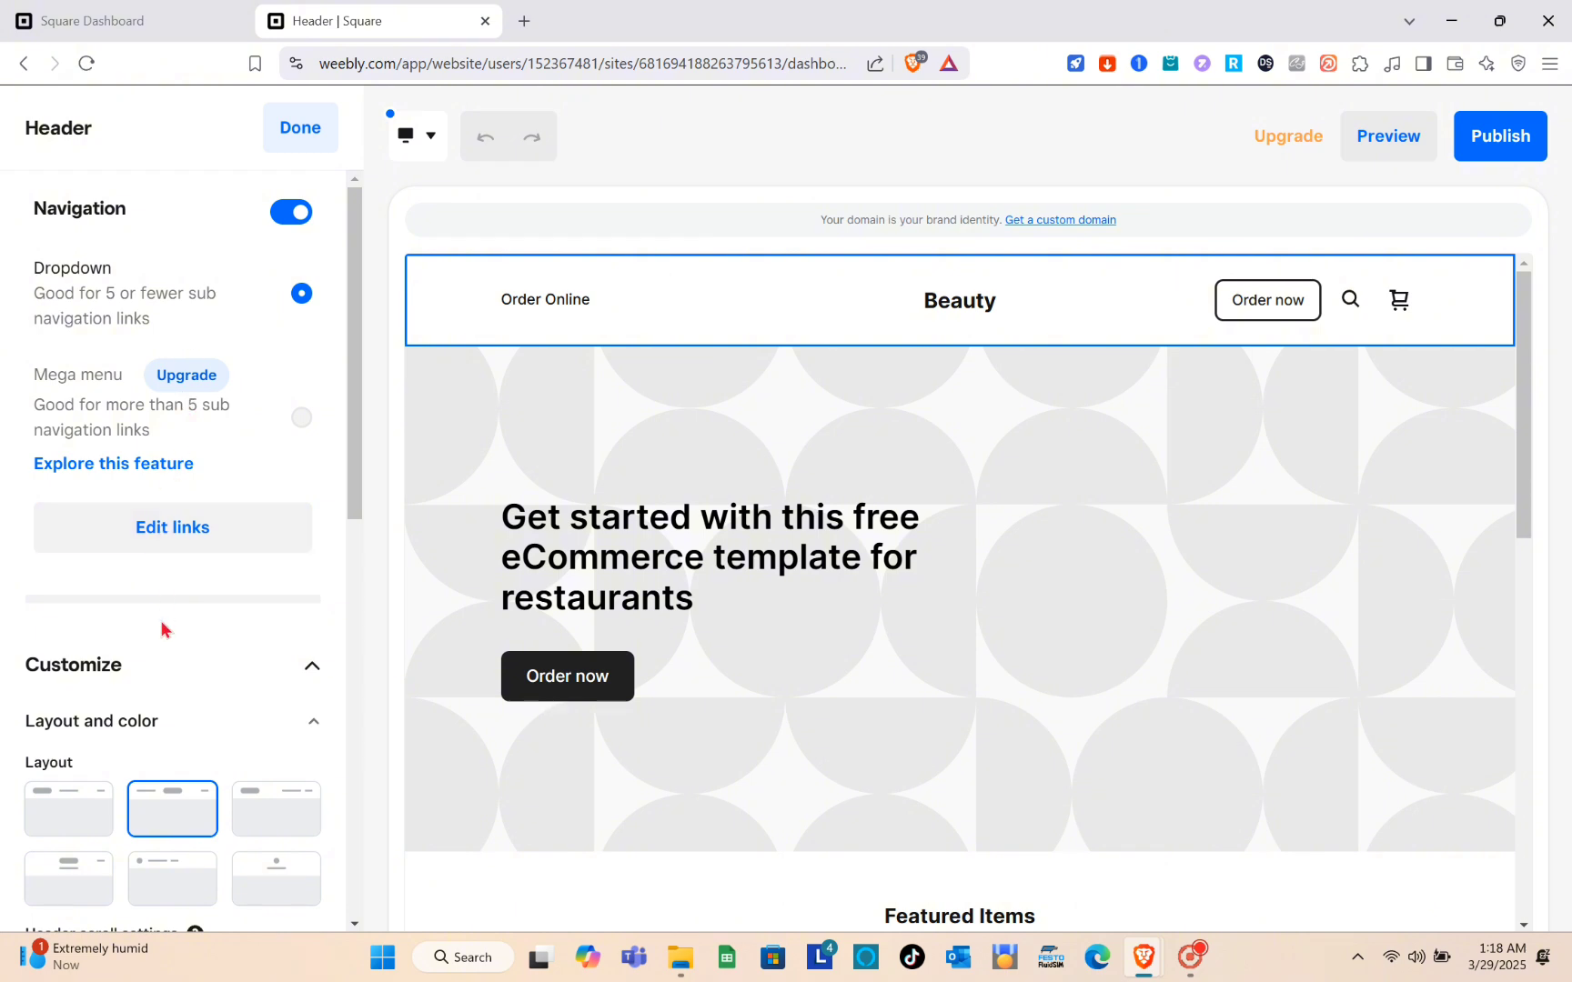
{"action": "scroll", "coordinate": [169, 678], "scroll_direction": "down", "scroll_amount": 5}
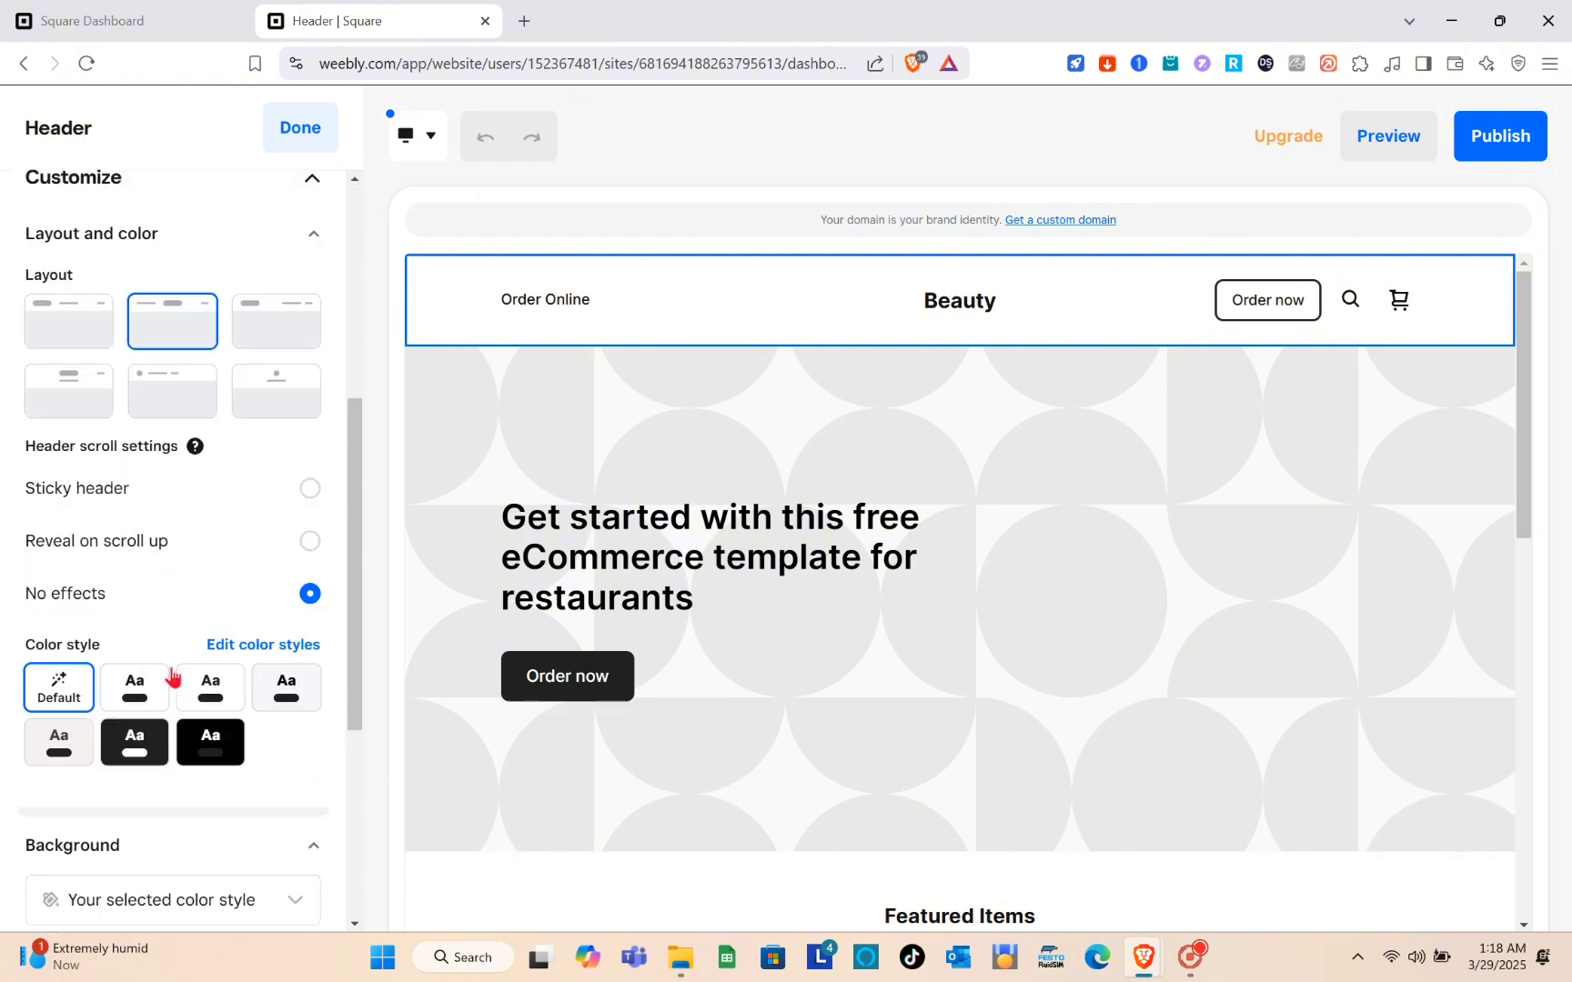
{"action": "scroll", "coordinate": [173, 678], "scroll_direction": "up", "scroll_amount": 5}
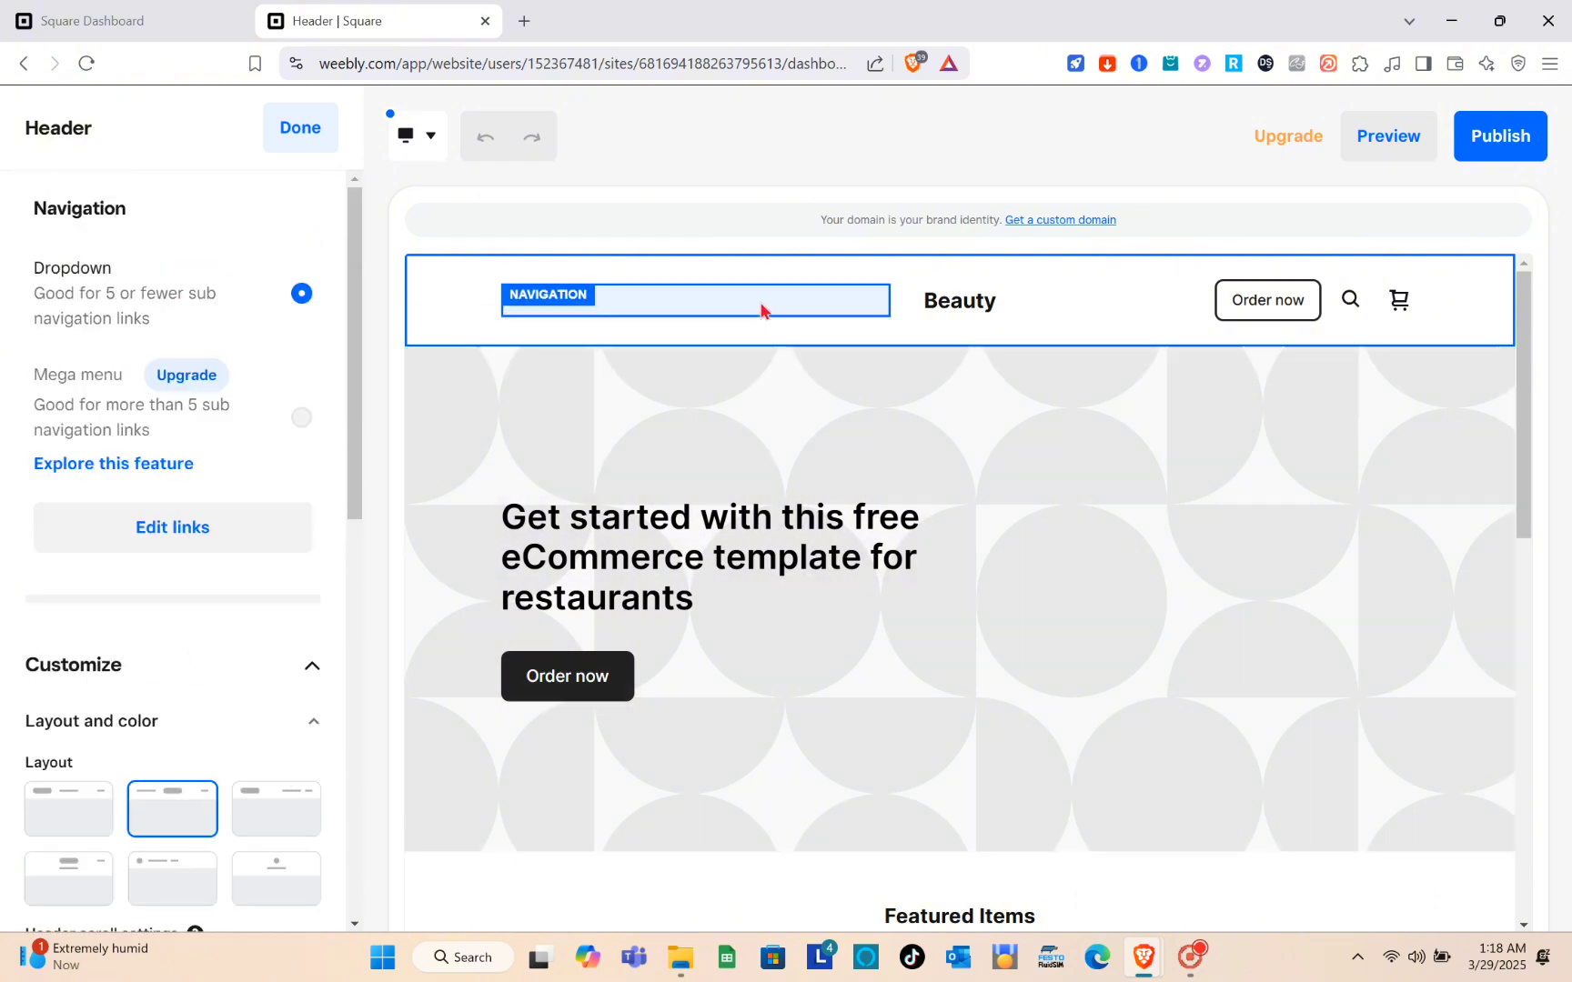
{"action": "left_click", "coordinate": [765, 308]}
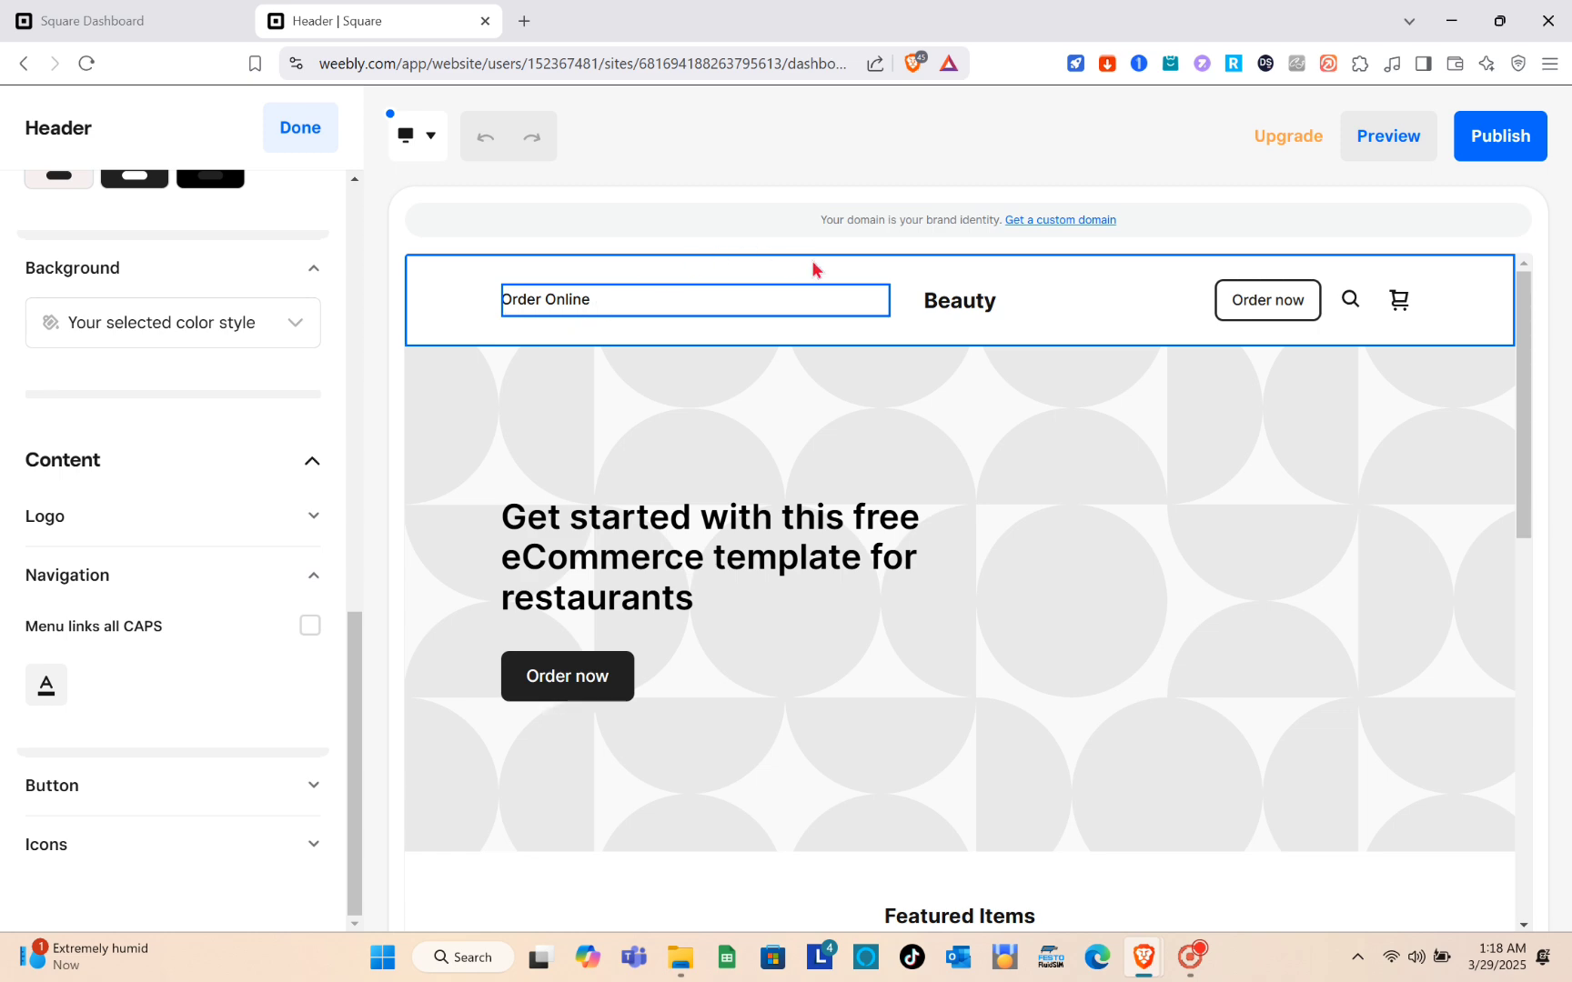
{"action": "left_click", "coordinate": [1077, 293]}
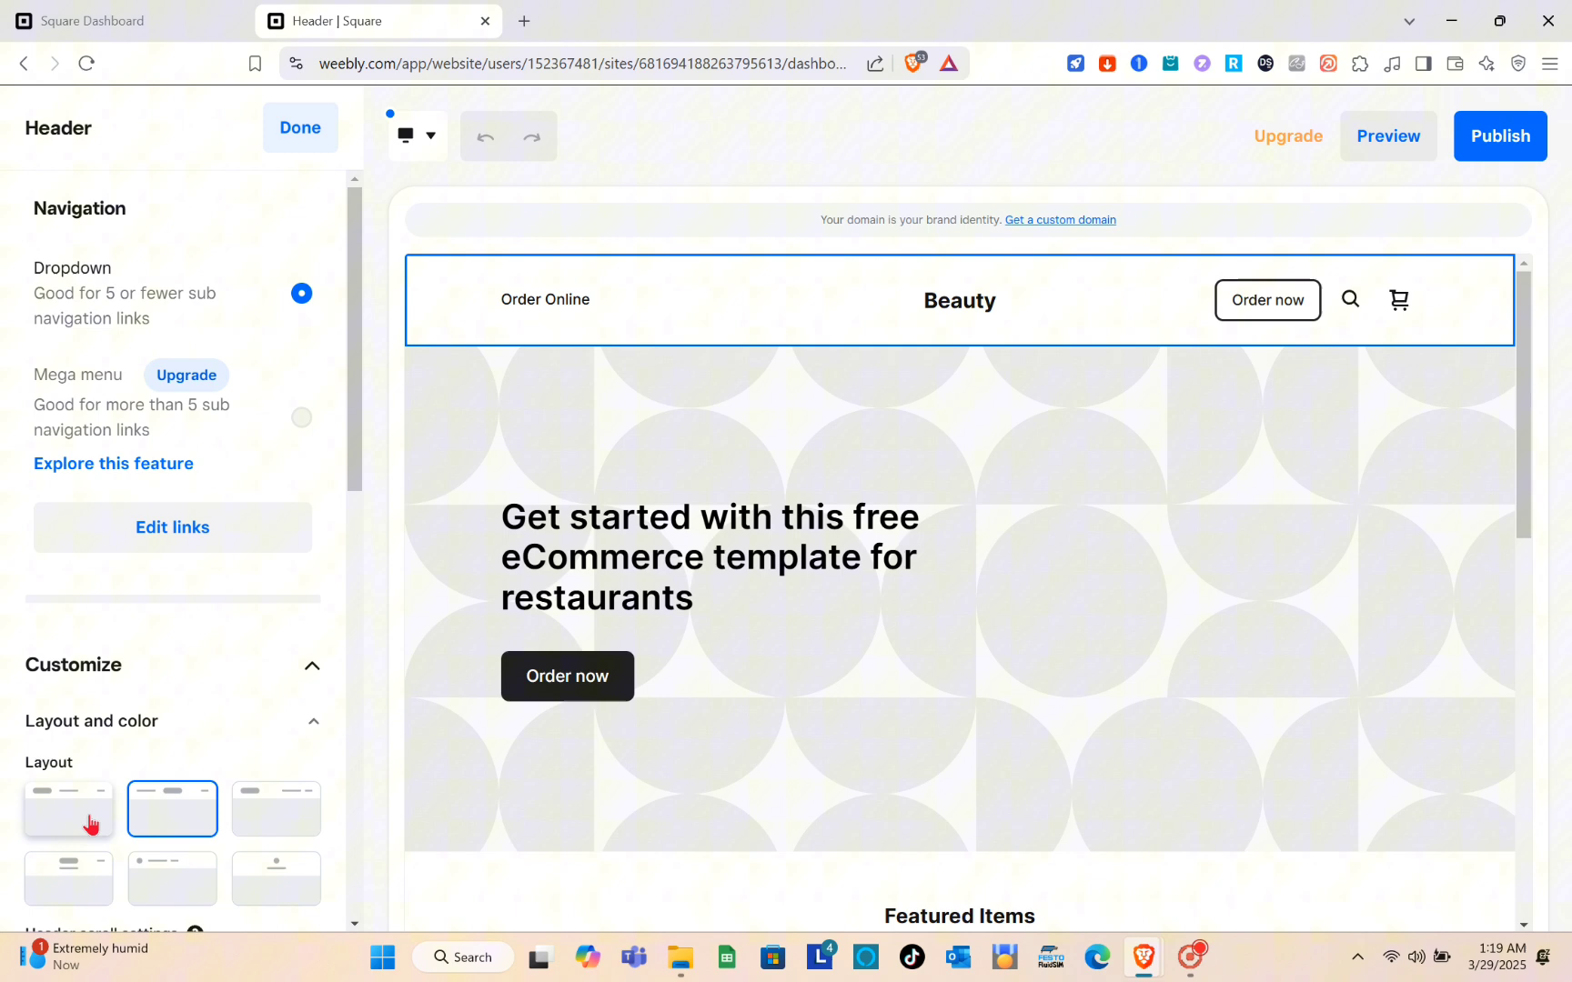
{"action": "left_click", "coordinate": [77, 819]}
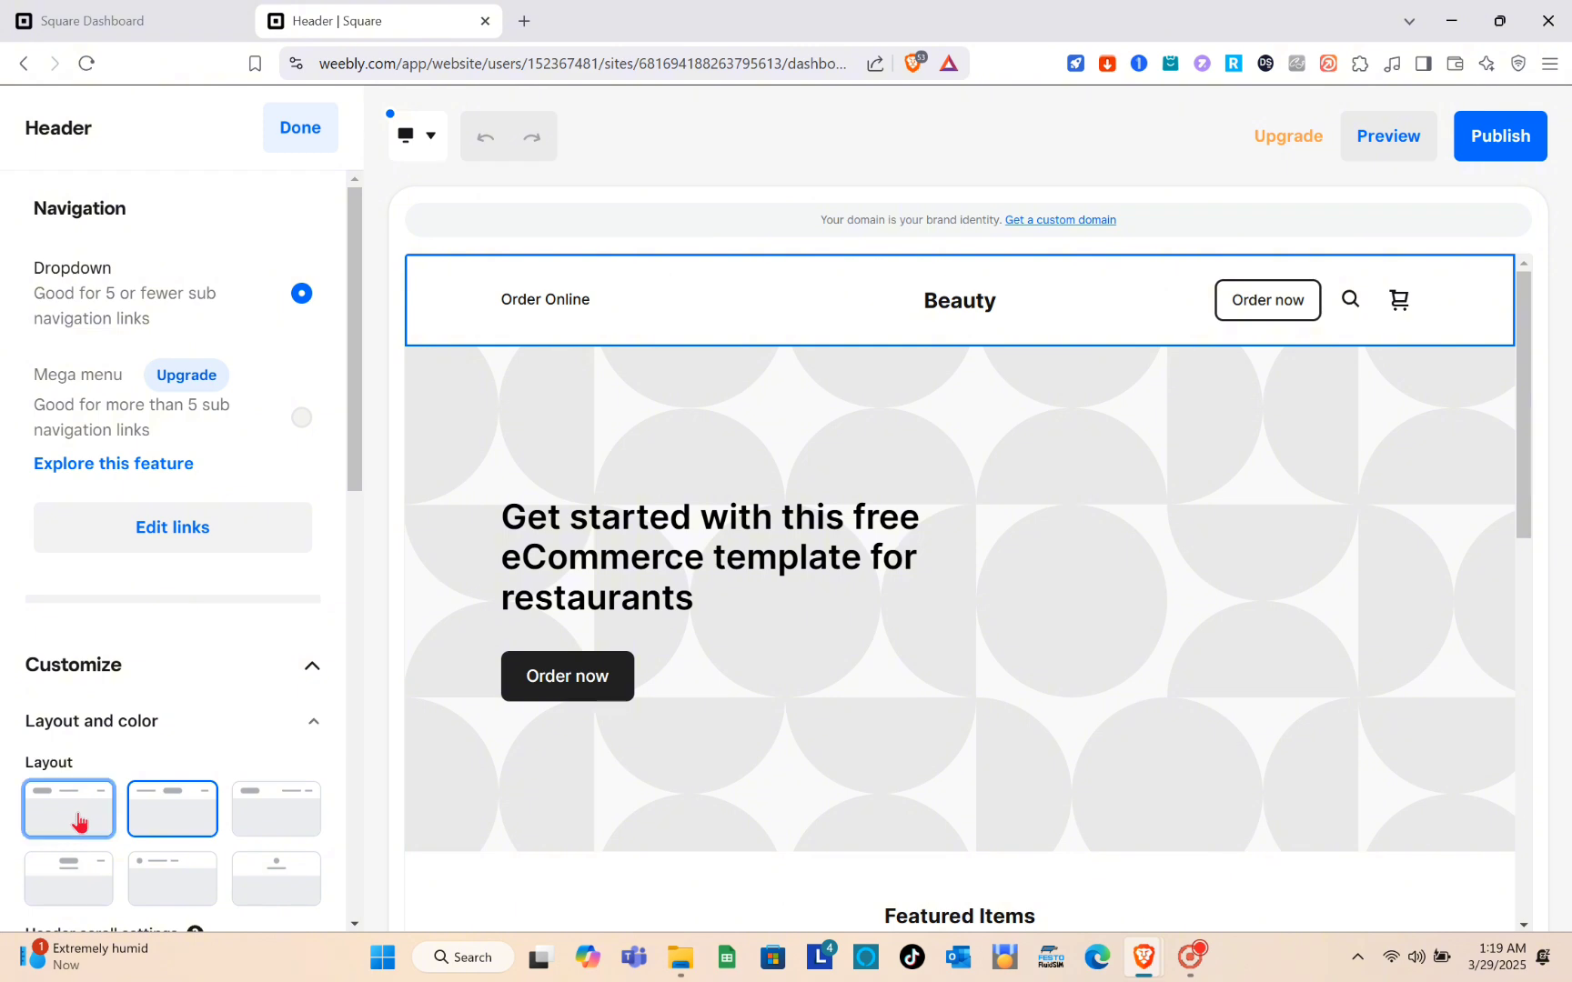
{"action": "scroll", "coordinate": [77, 819], "scroll_direction": "down", "scroll_amount": 1}
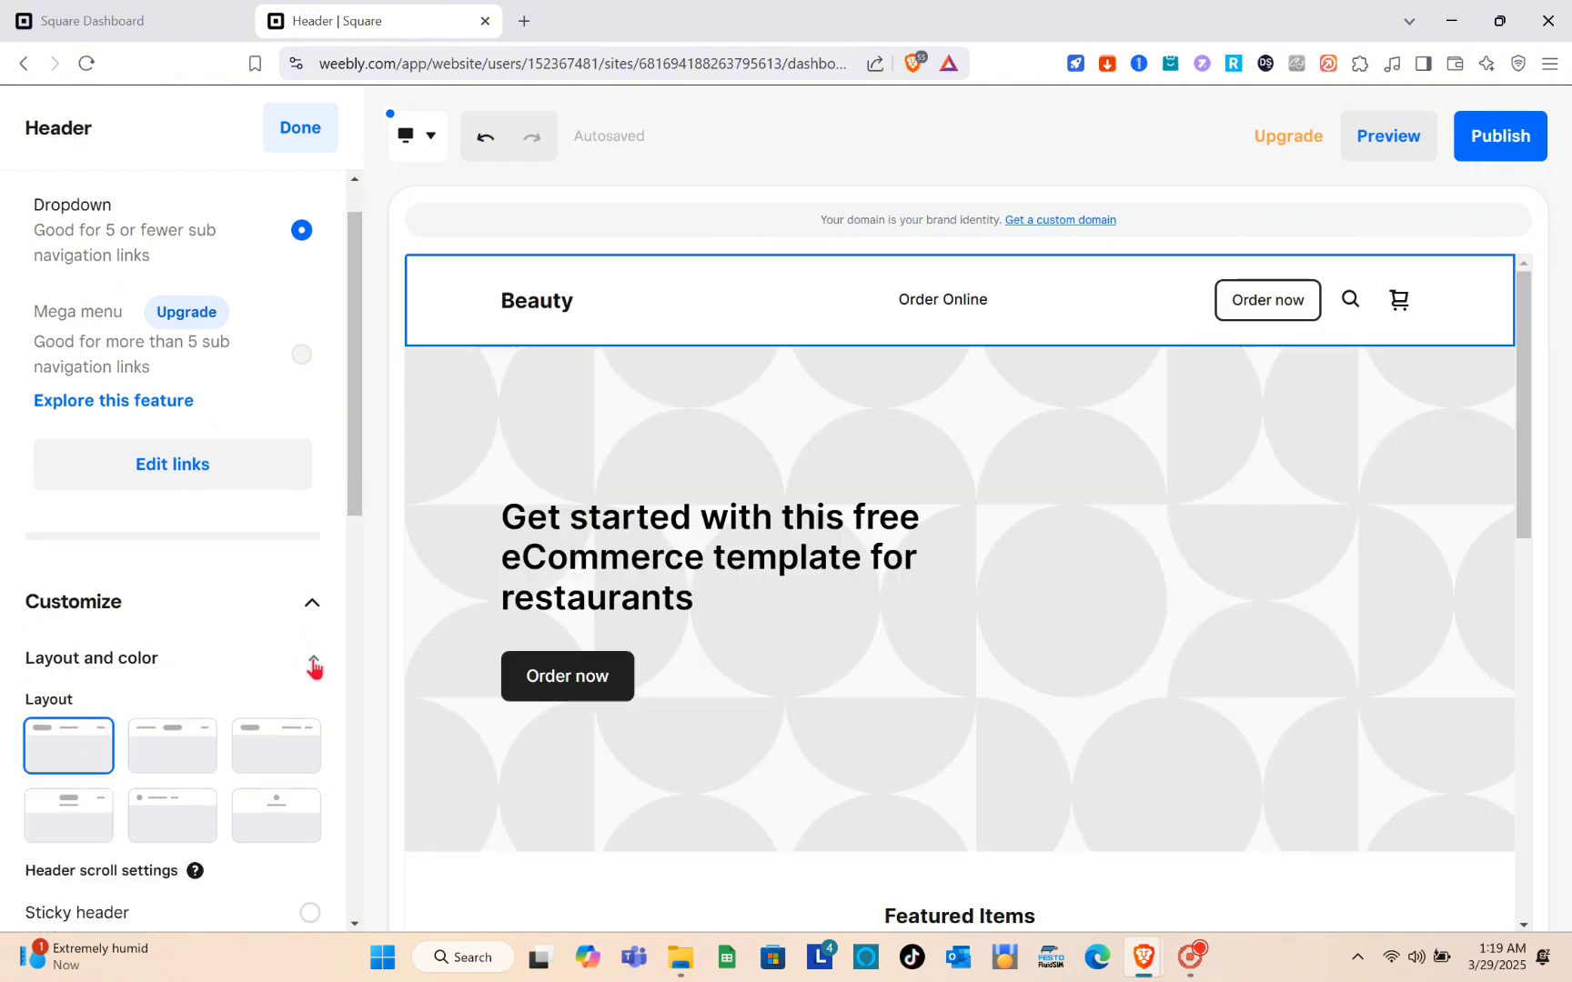
{"action": "scroll", "coordinate": [314, 668], "scroll_direction": "down", "scroll_amount": 6}
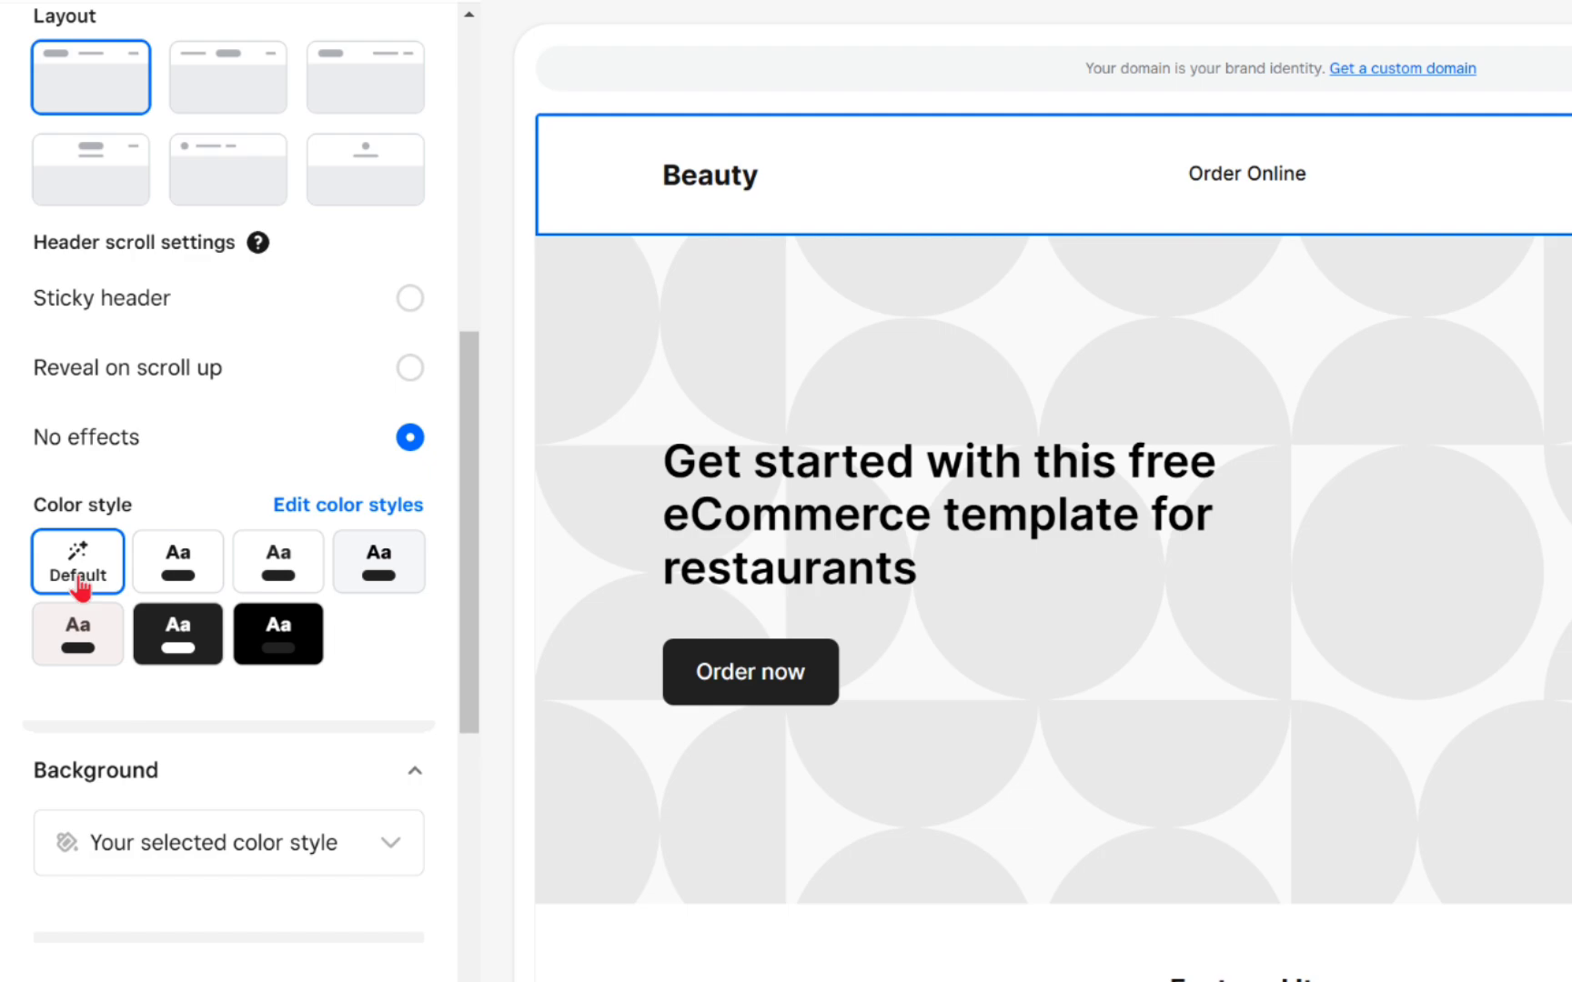
{"action": "left_click", "coordinate": [87, 633]}
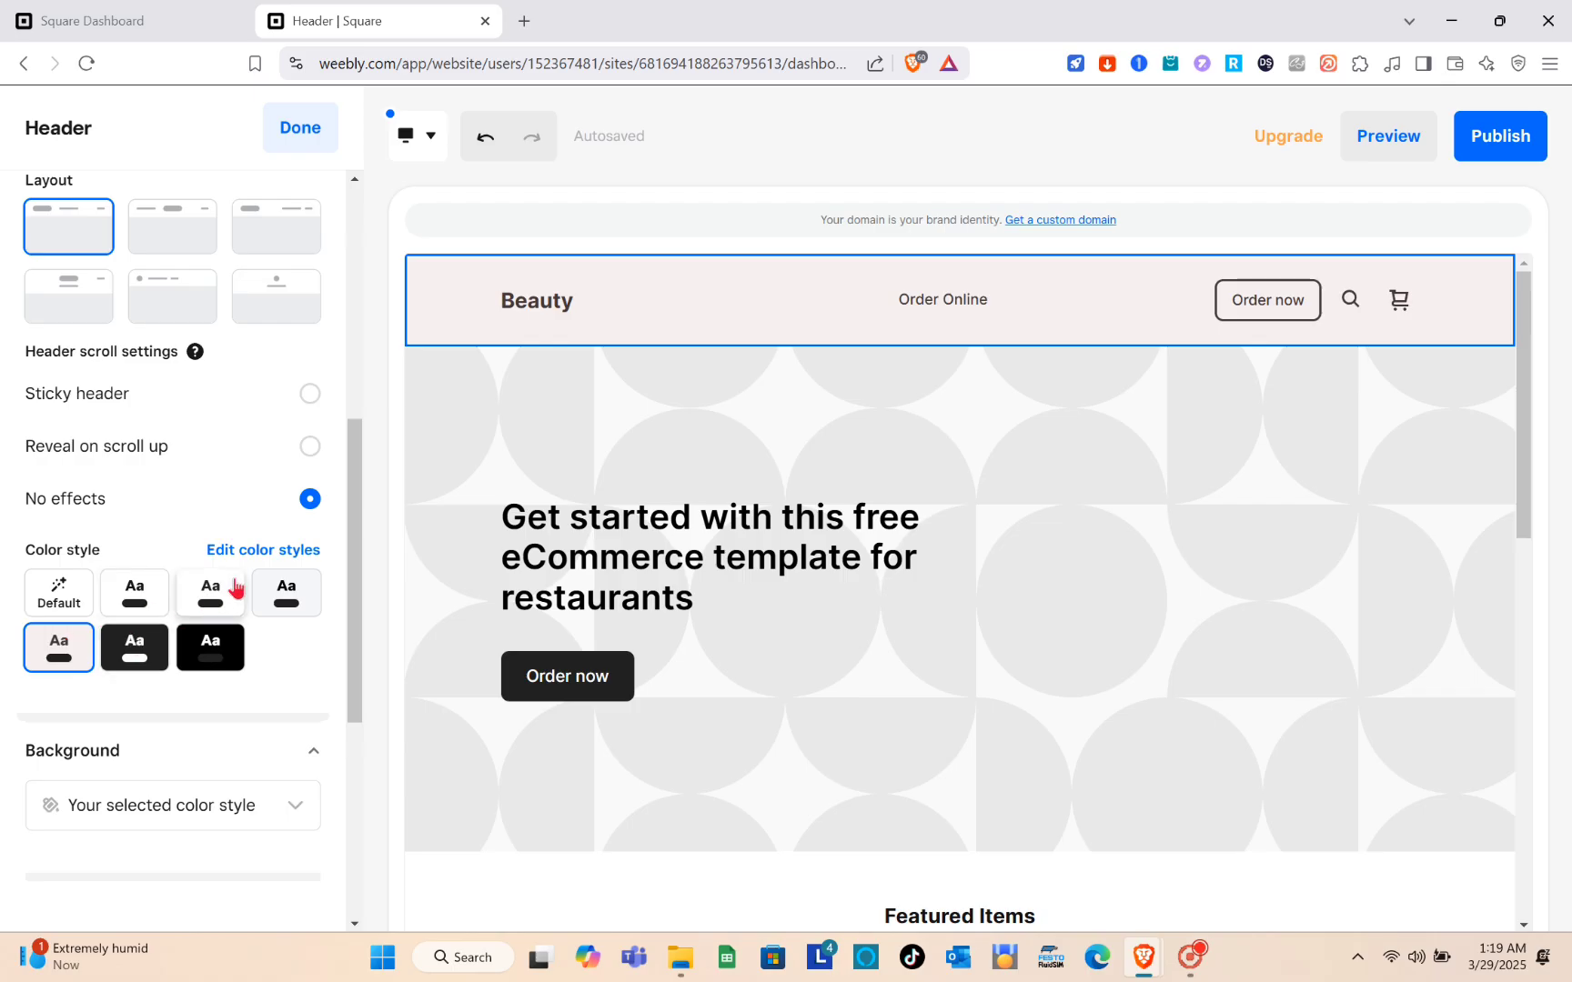
Step: Add a red #ff0000 secondary colour to the site's colour styles
{"action": "left_click", "coordinate": [268, 550]}
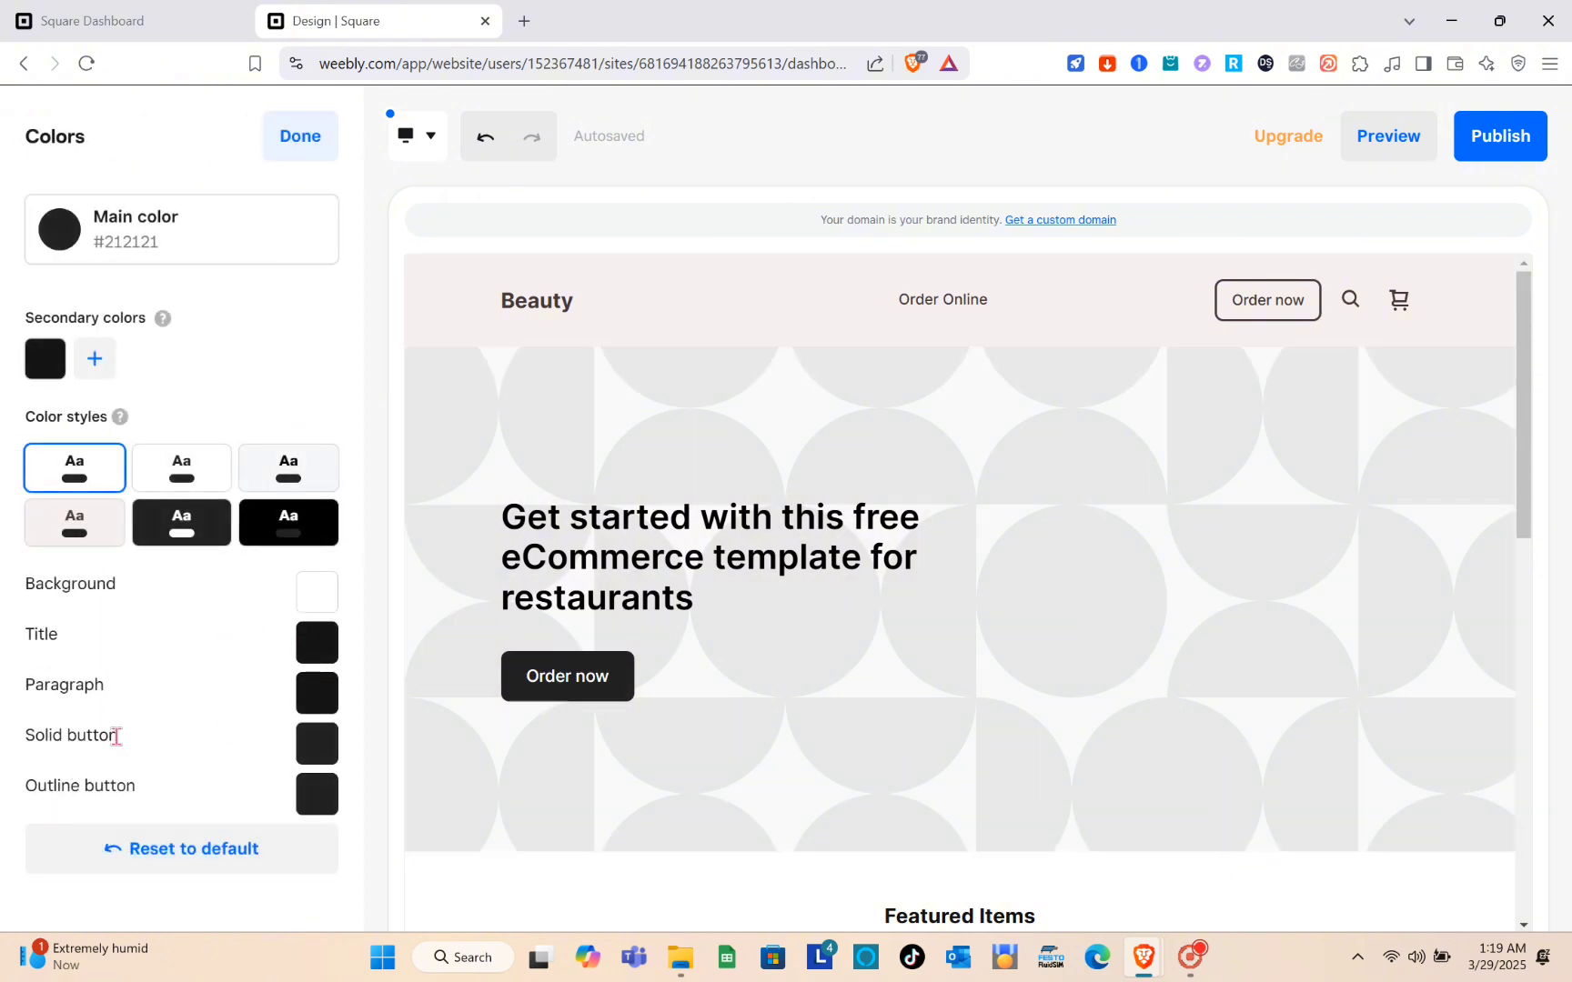
{"action": "left_click", "coordinate": [96, 369]}
{"action": "left_click_drag", "start_coordinate": [175, 443], "coordinate": [268, 401]}
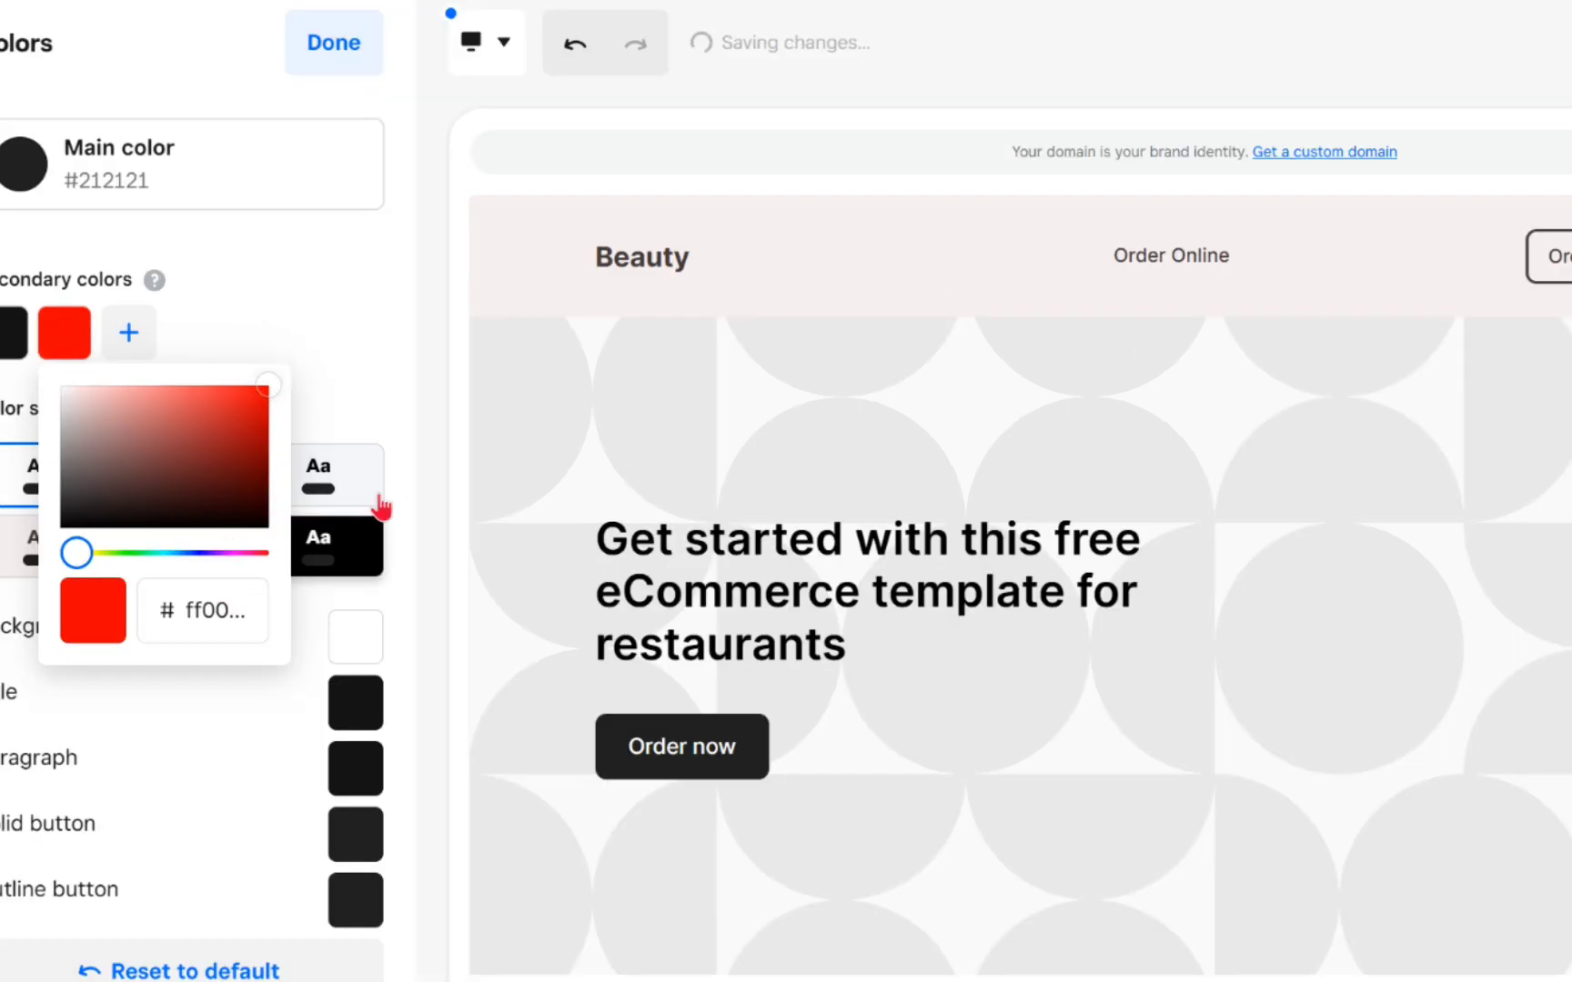
{"action": "left_click", "coordinate": [375, 202]}
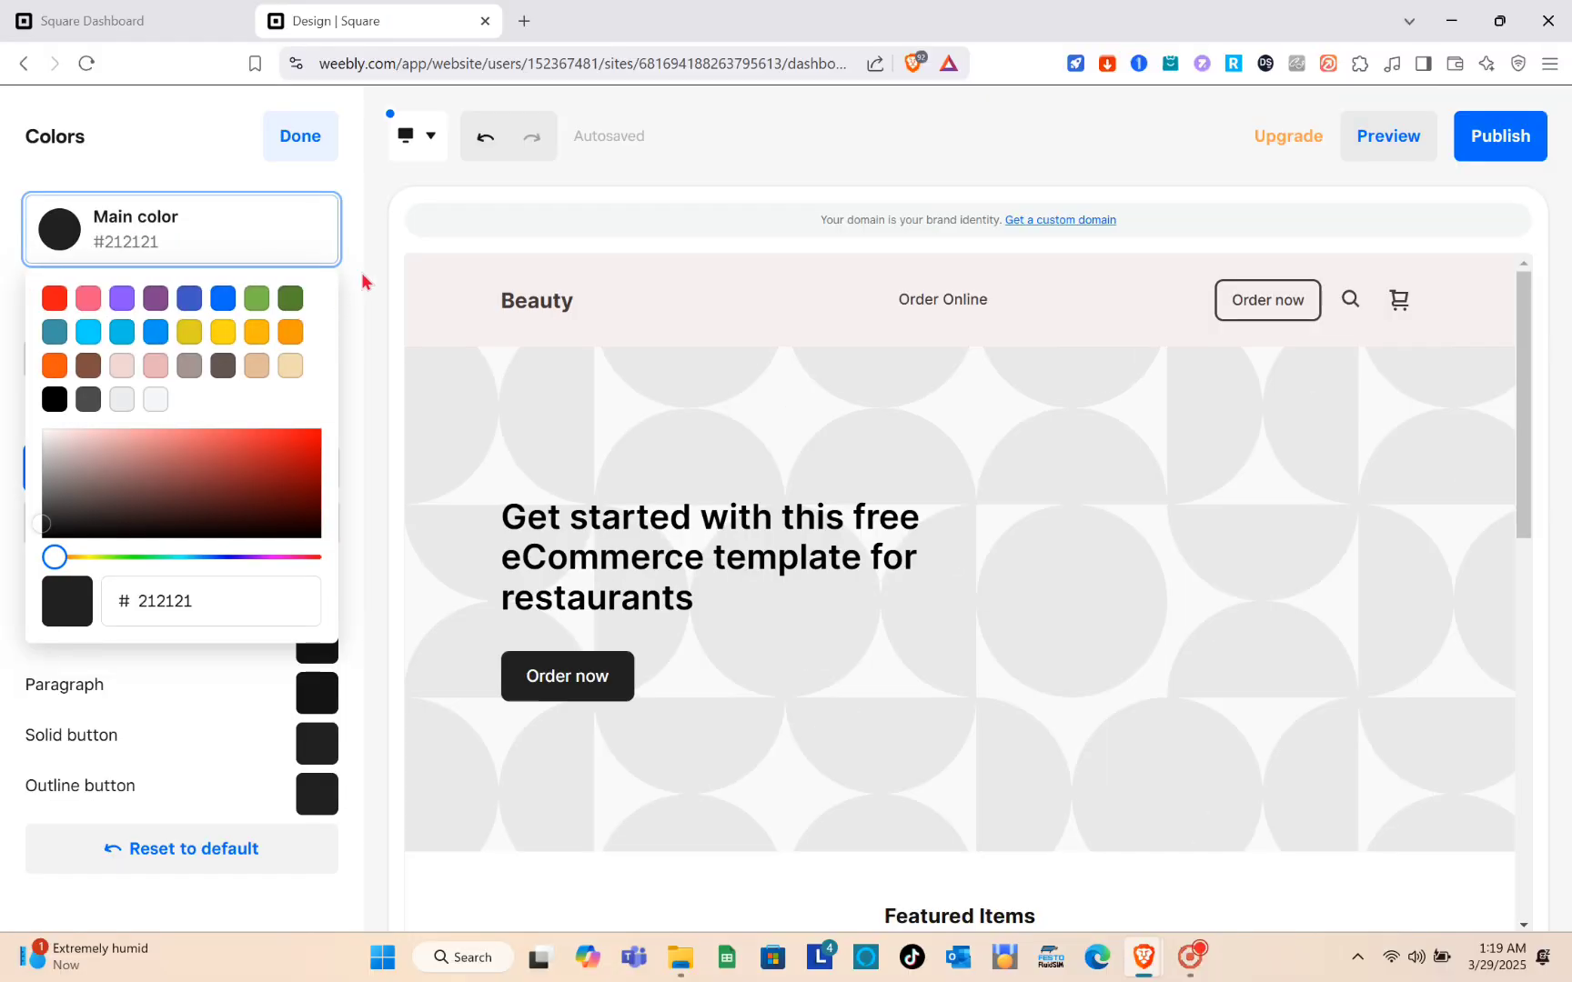
{"action": "left_click", "coordinate": [376, 144]}
{"action": "left_click", "coordinate": [319, 155]}
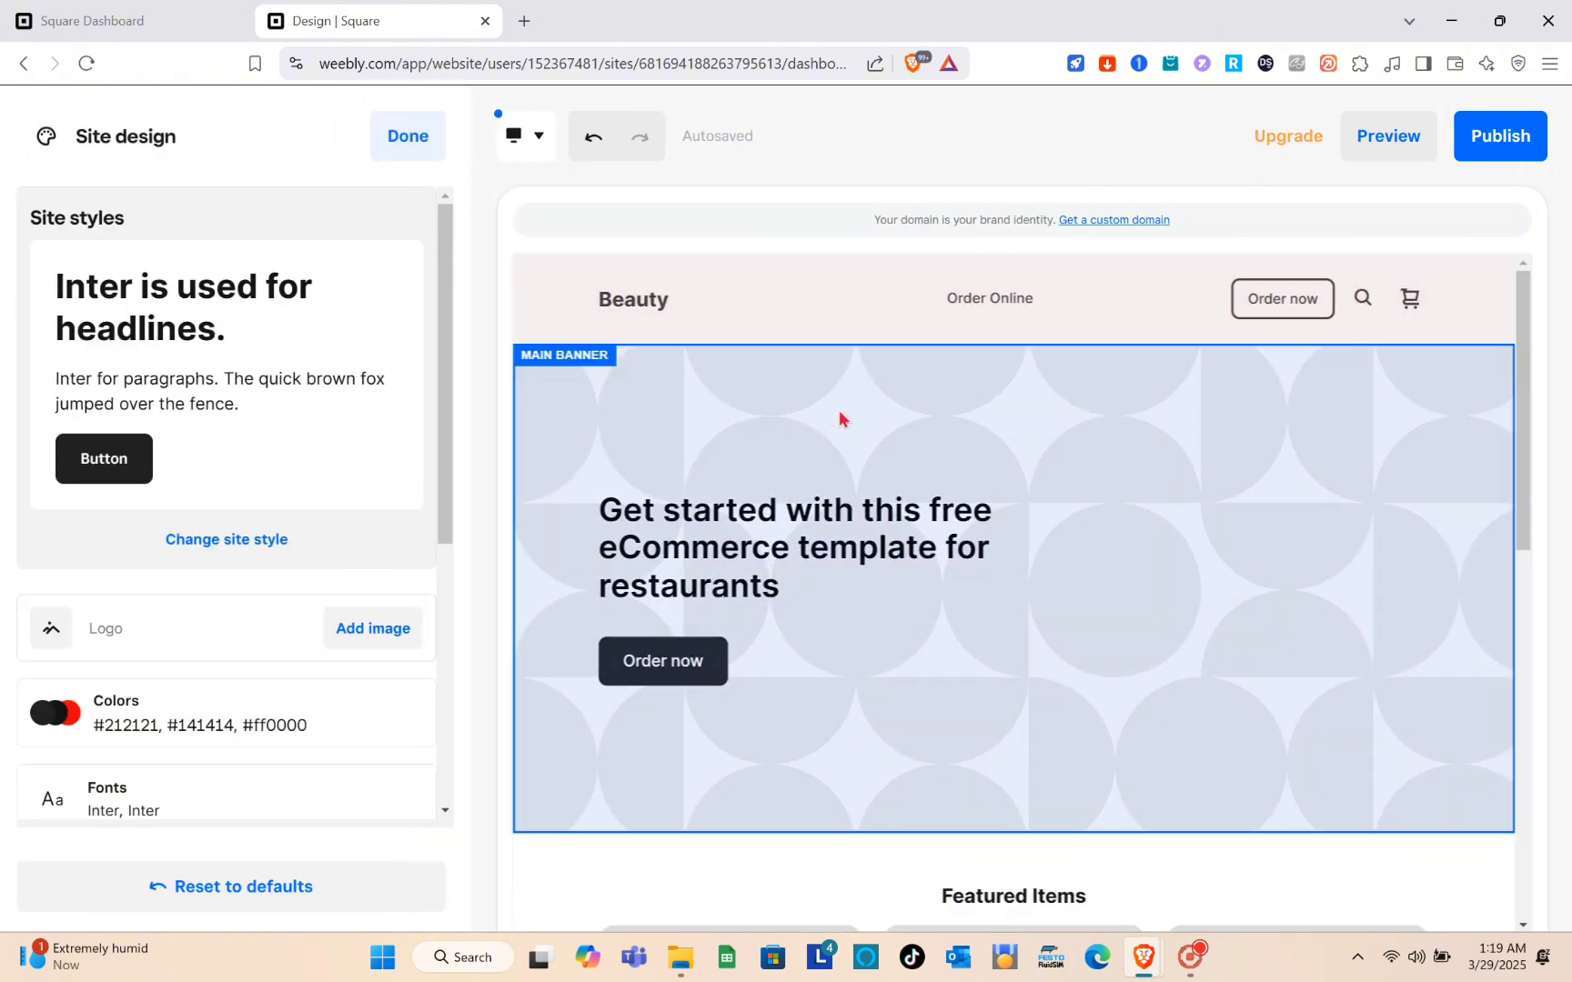
{"action": "left_click", "coordinate": [839, 418]}
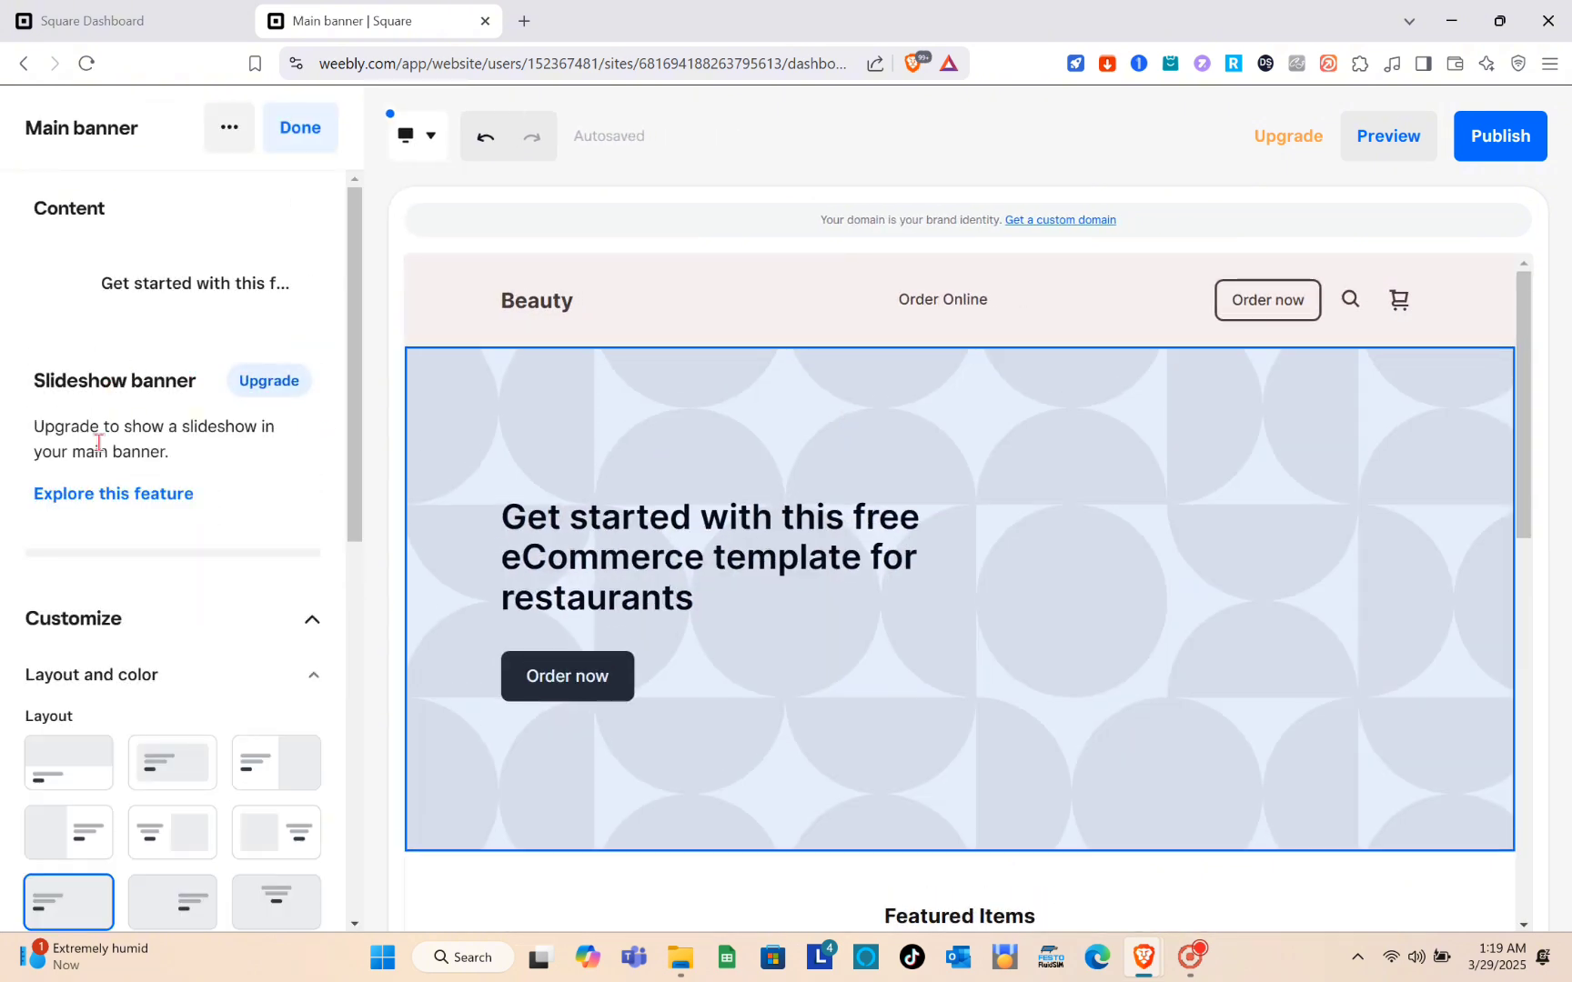
Step: Inspect the Main banner's background image in Edit image and close it without changes
{"action": "scroll", "coordinate": [212, 581], "scroll_direction": "down", "scroll_amount": 3}
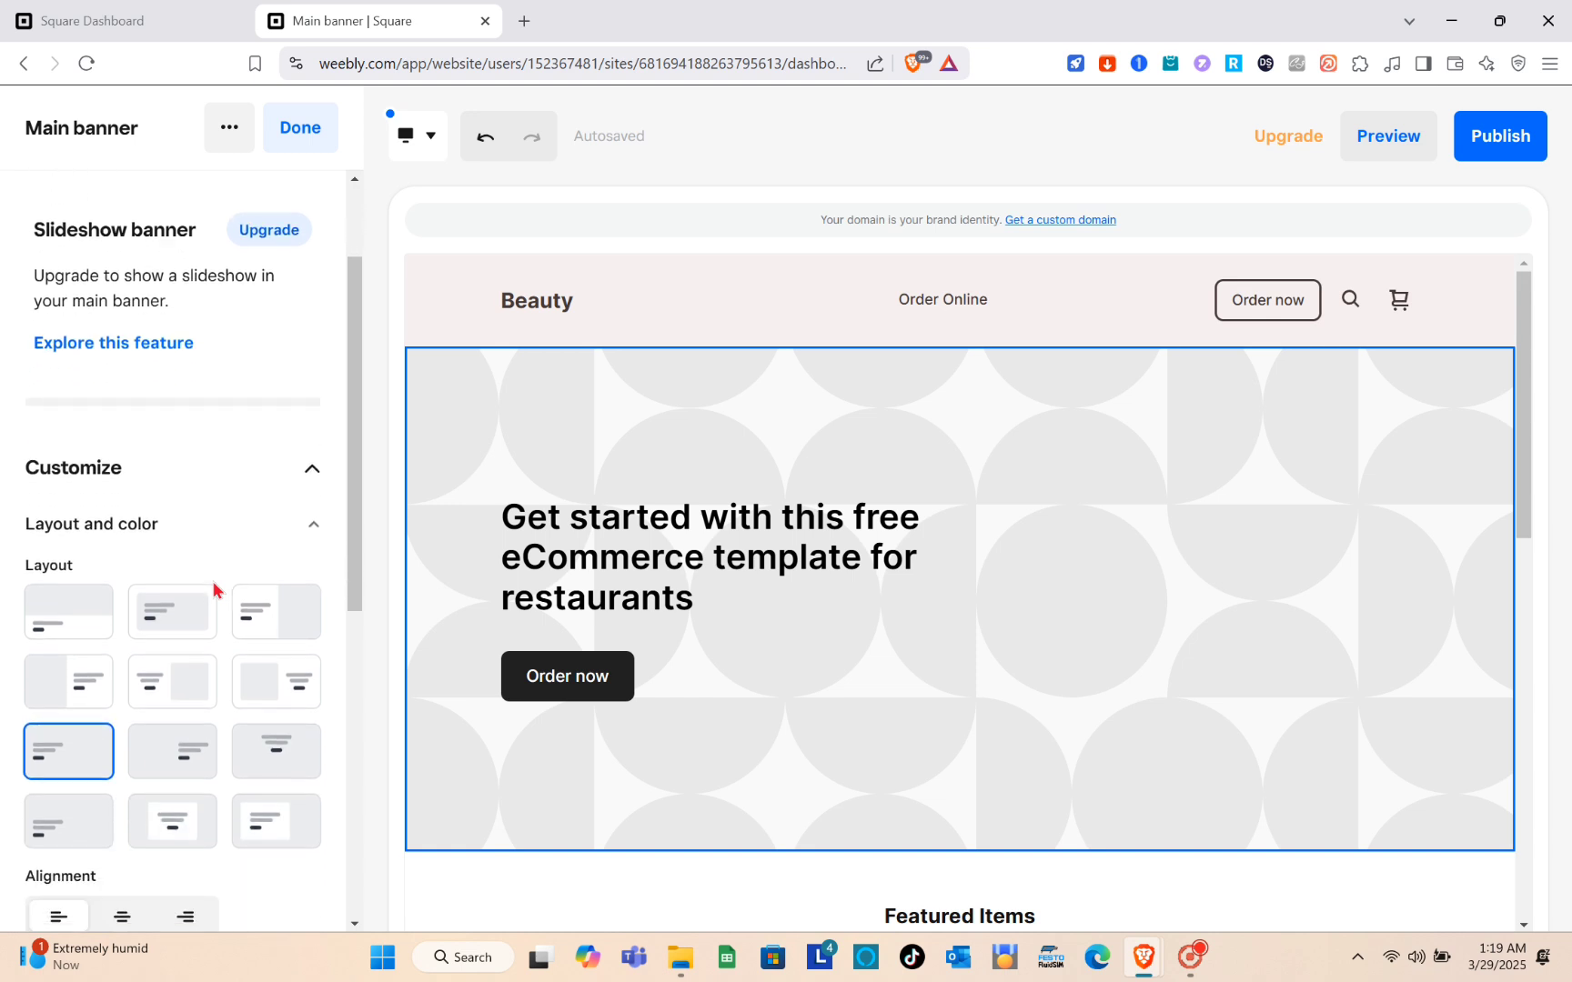
{"action": "scroll", "coordinate": [213, 591], "scroll_direction": "down", "scroll_amount": 6}
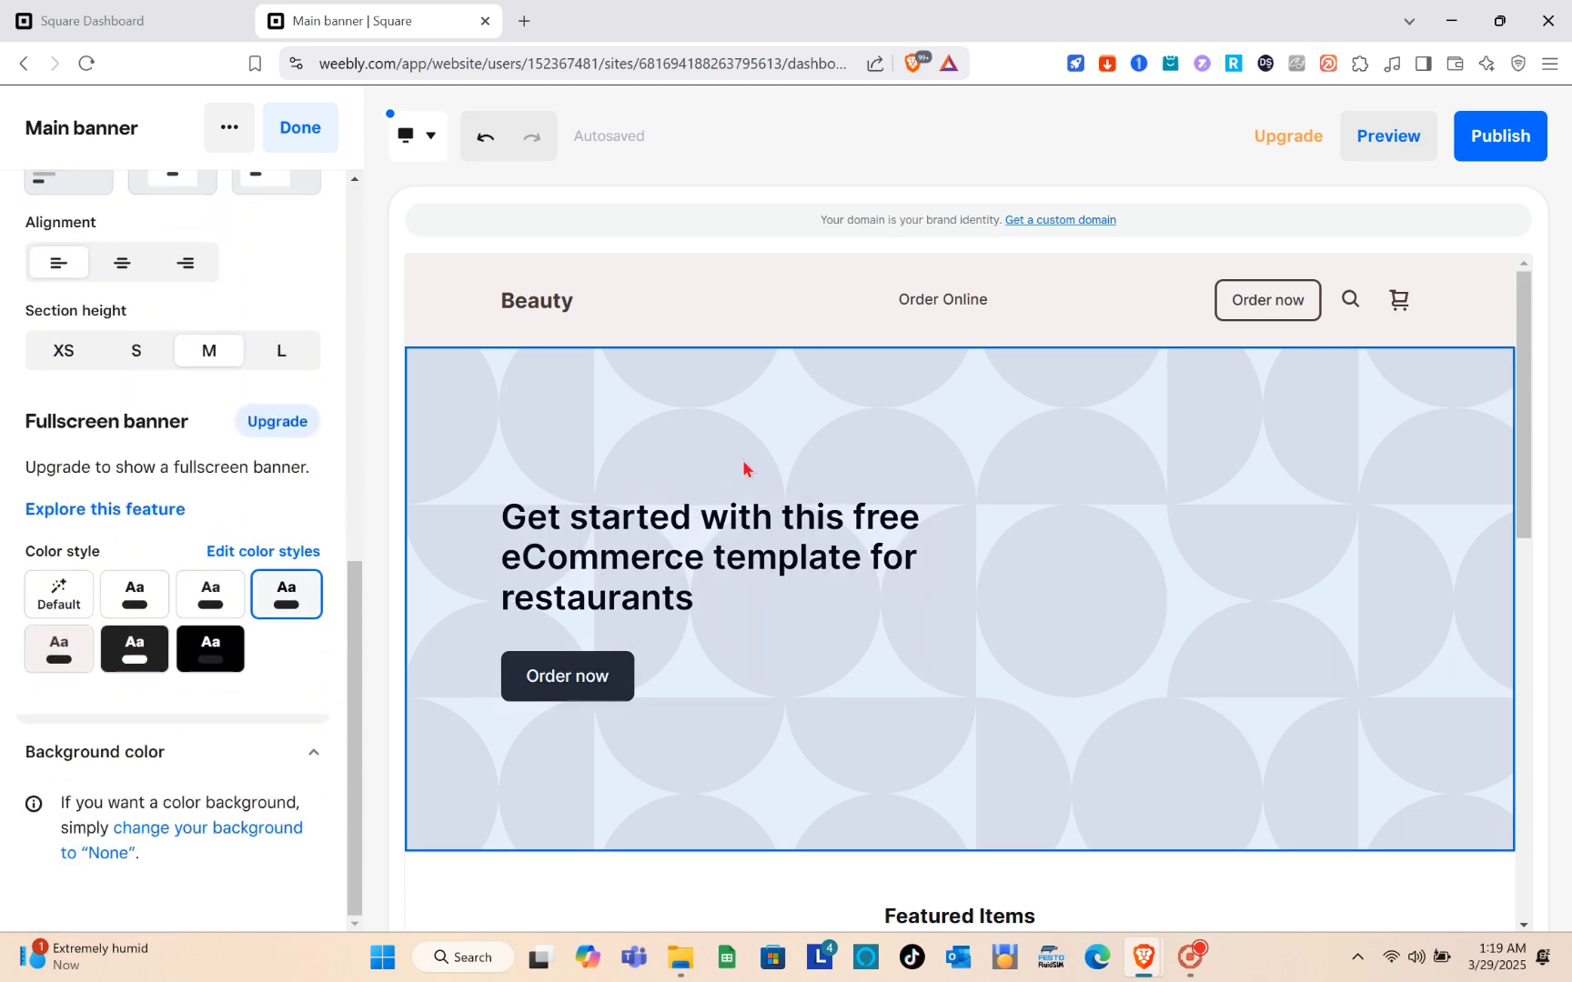
{"action": "left_click", "coordinate": [743, 469]}
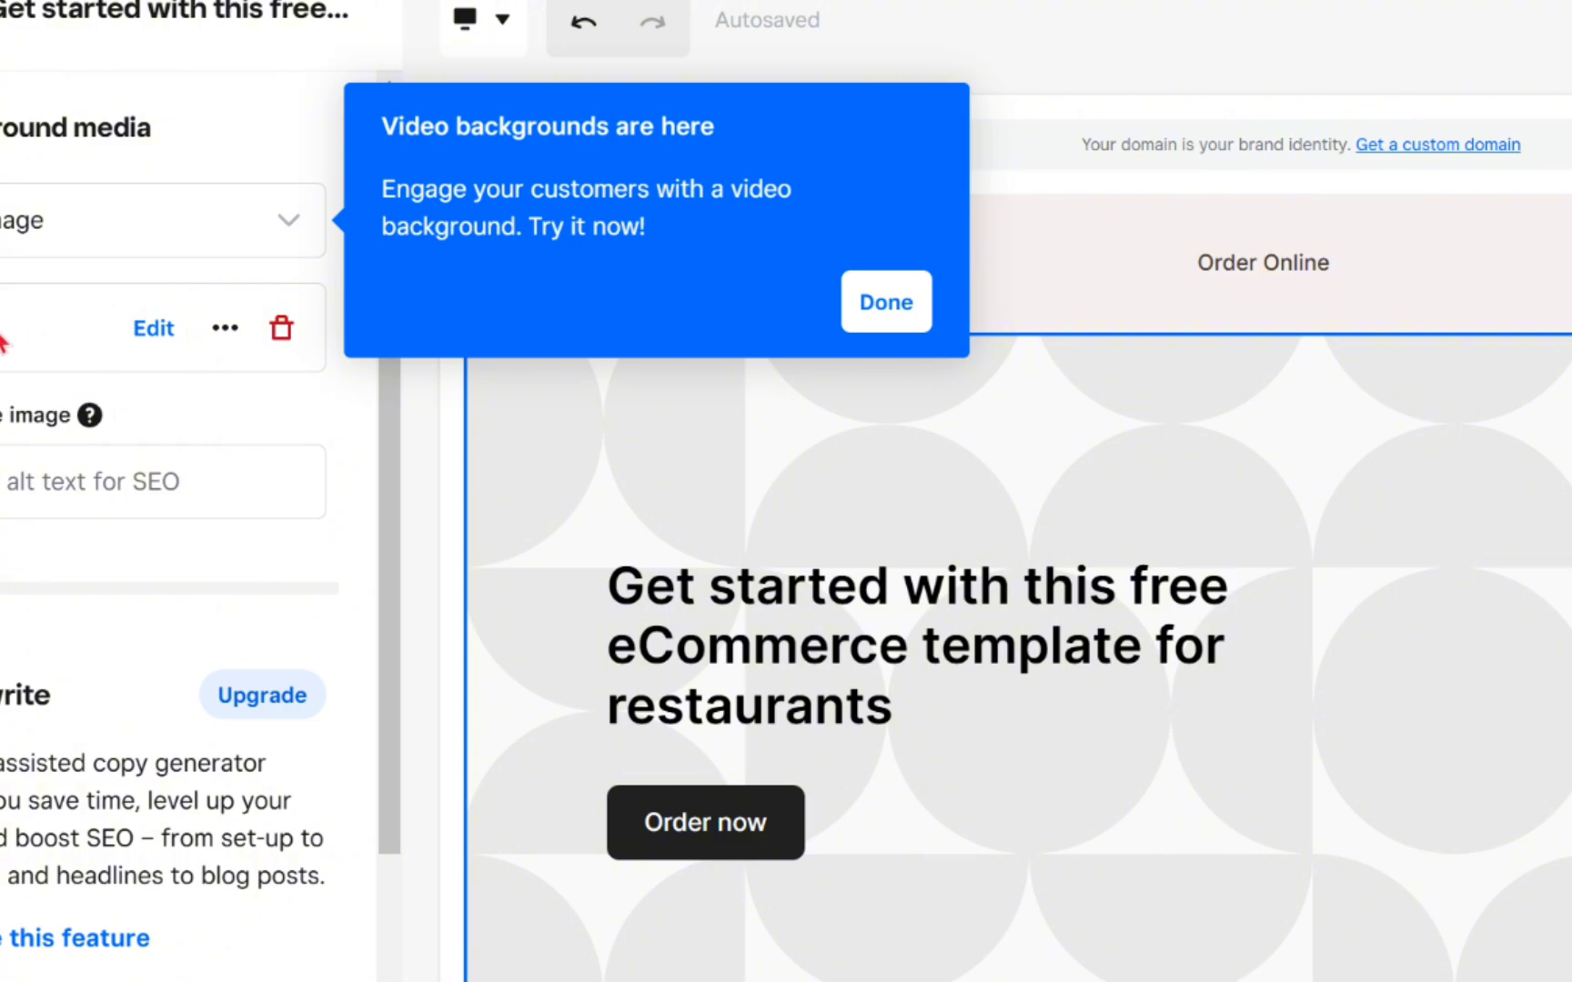
{"action": "left_click", "coordinate": [153, 328]}
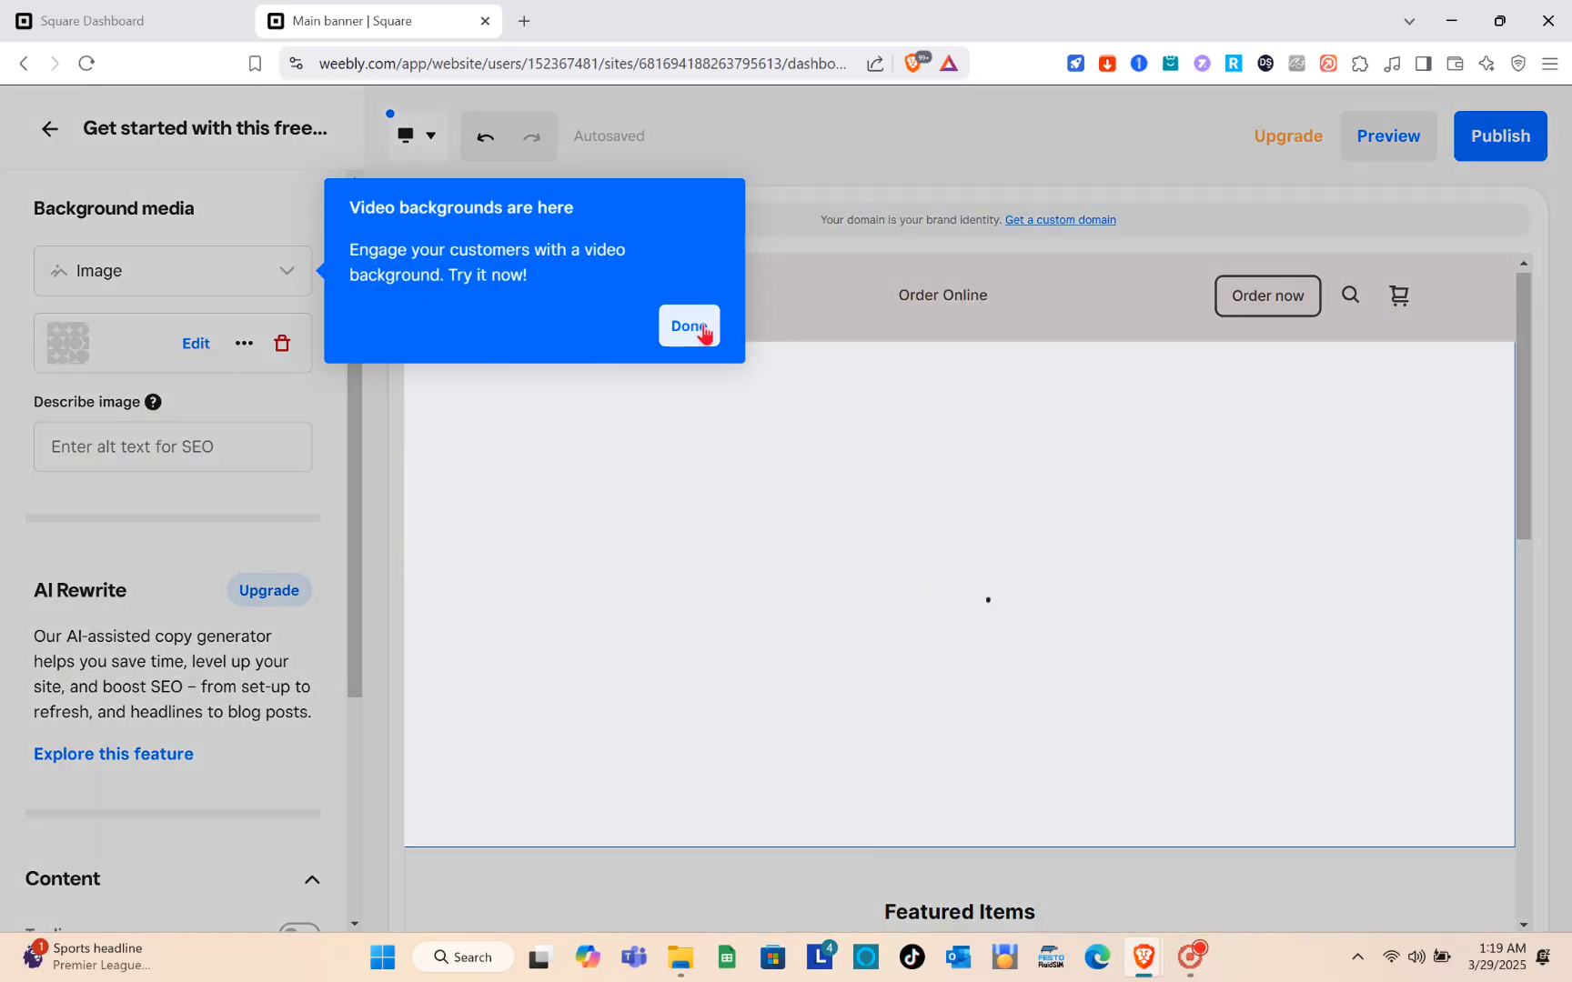
{"action": "left_click", "coordinate": [705, 332]}
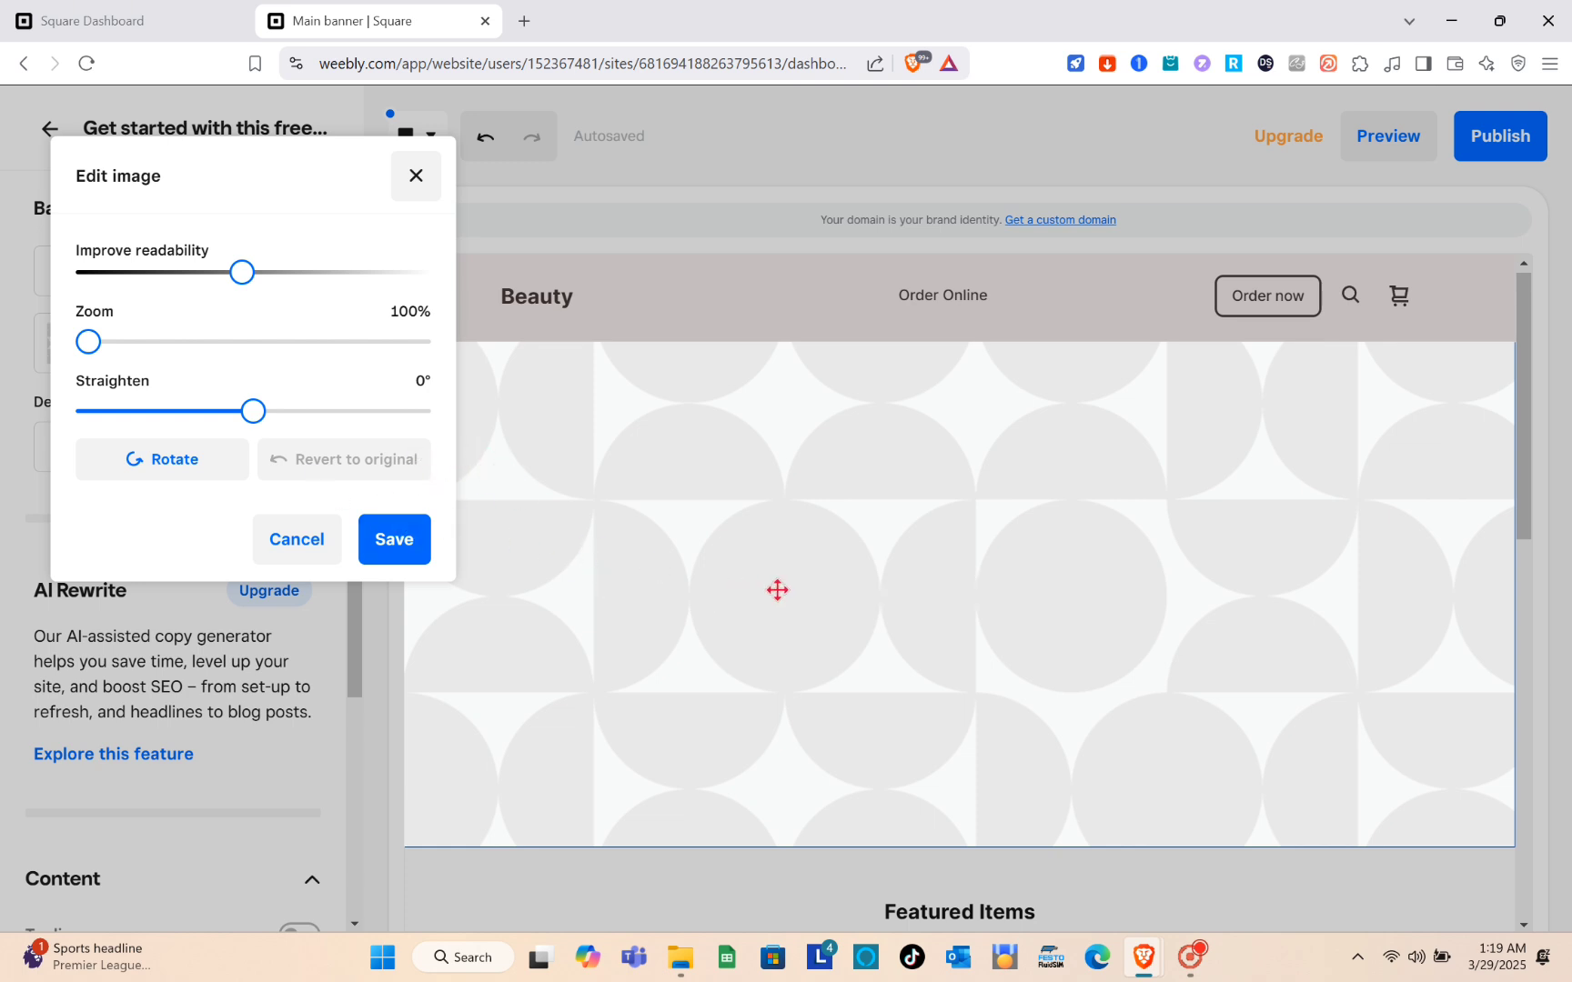
{"action": "left_click", "coordinate": [416, 177]}
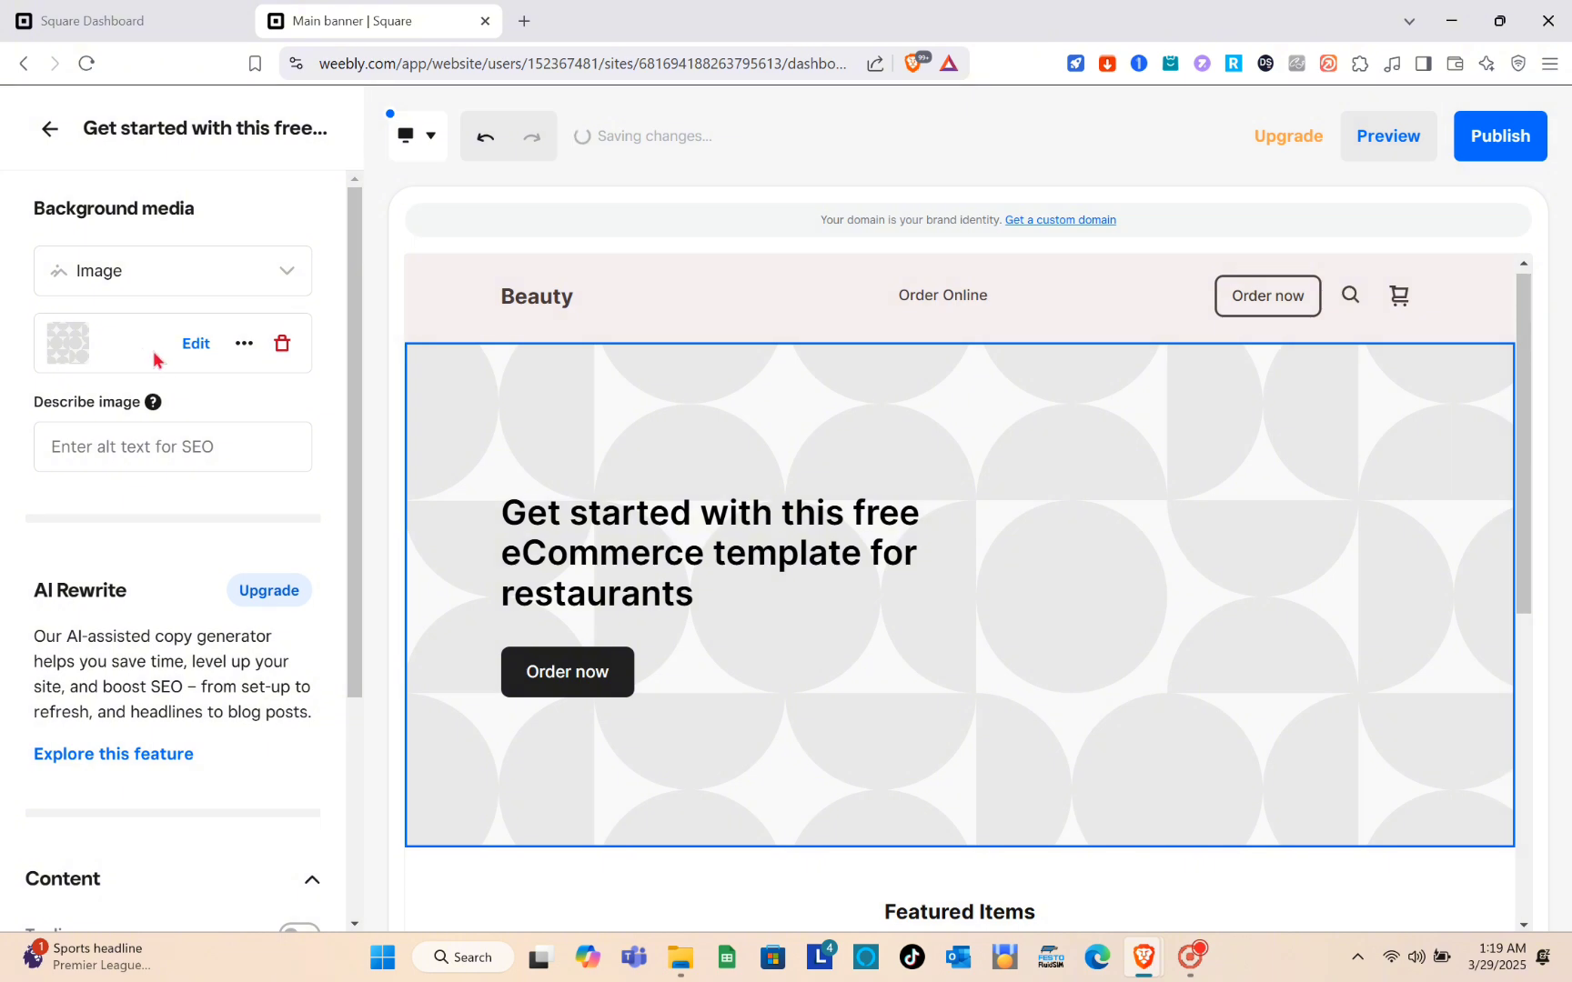
Step: Review the banner's background media types and extra image options
{"action": "left_click", "coordinate": [289, 273]}
{"action": "left_click", "coordinate": [288, 273]}
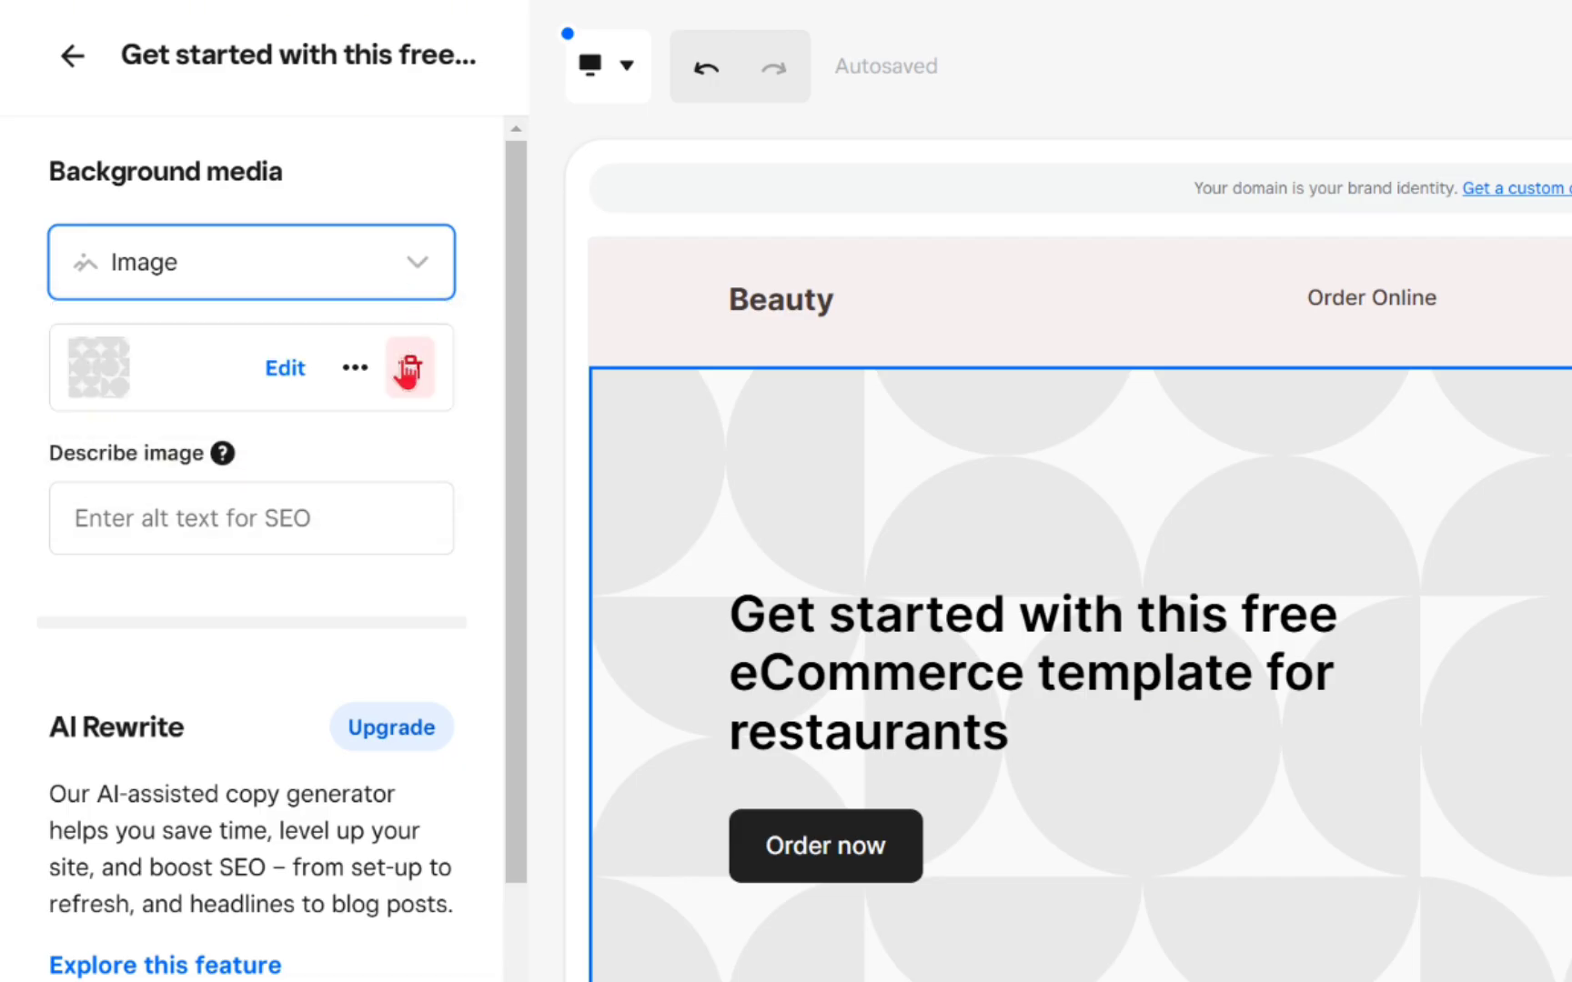
{"action": "left_click", "coordinate": [244, 343]}
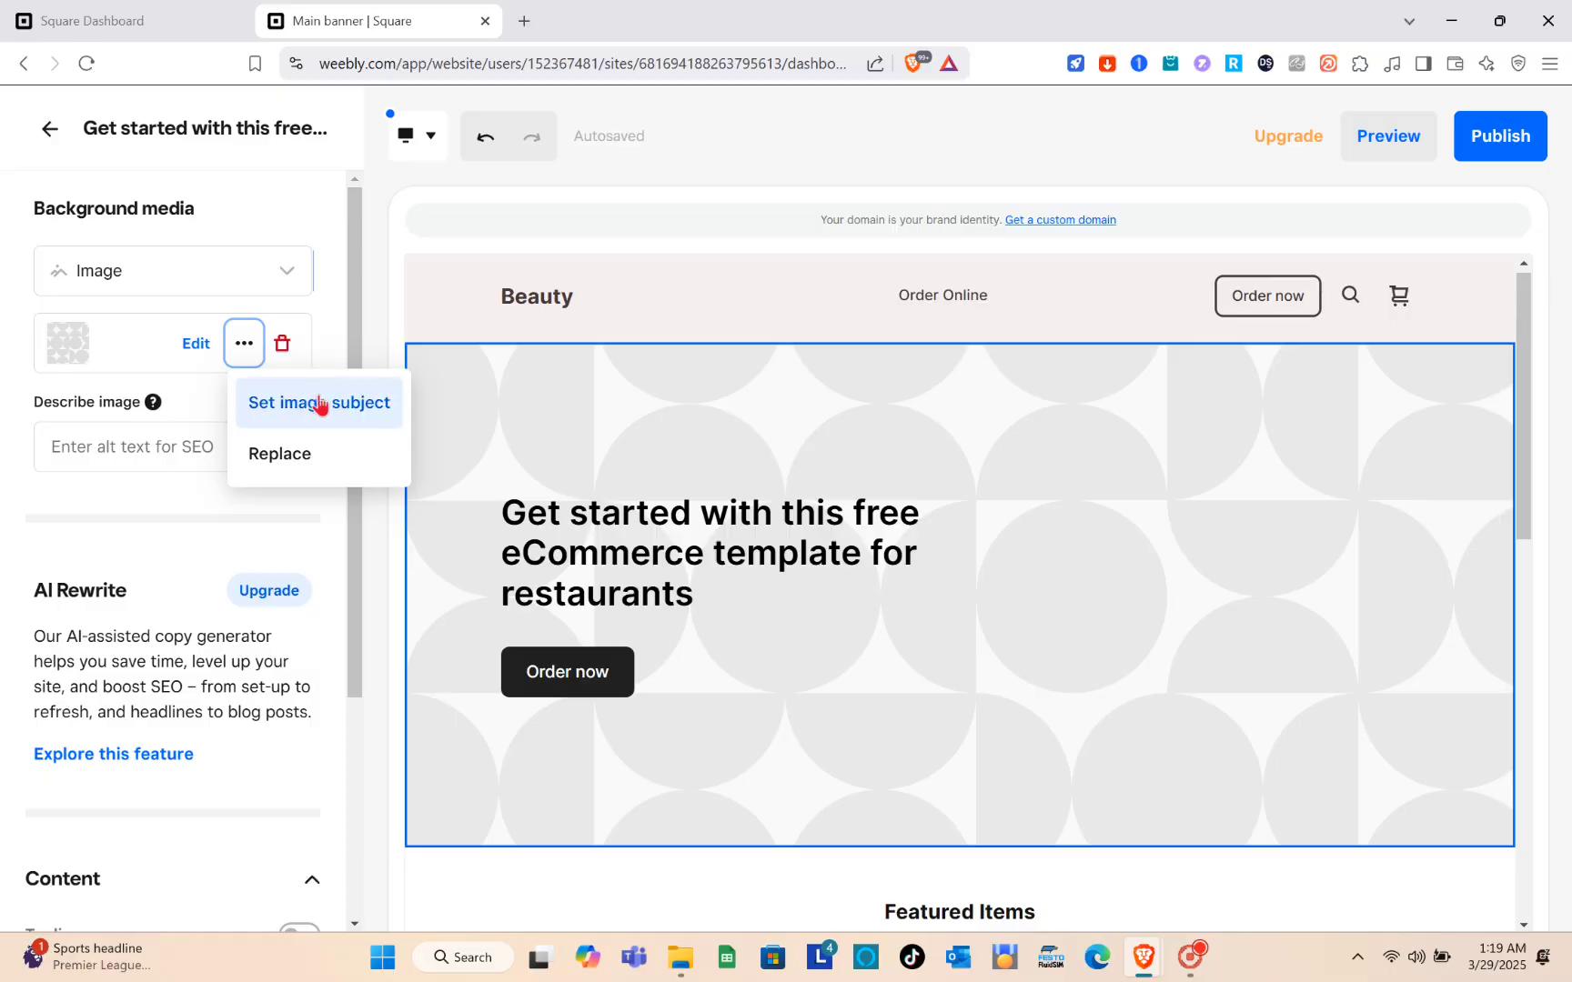
Step: Browse My logos, premium stock and Instagram images, then close Replace image without choosing one
{"action": "left_click", "coordinate": [308, 453]}
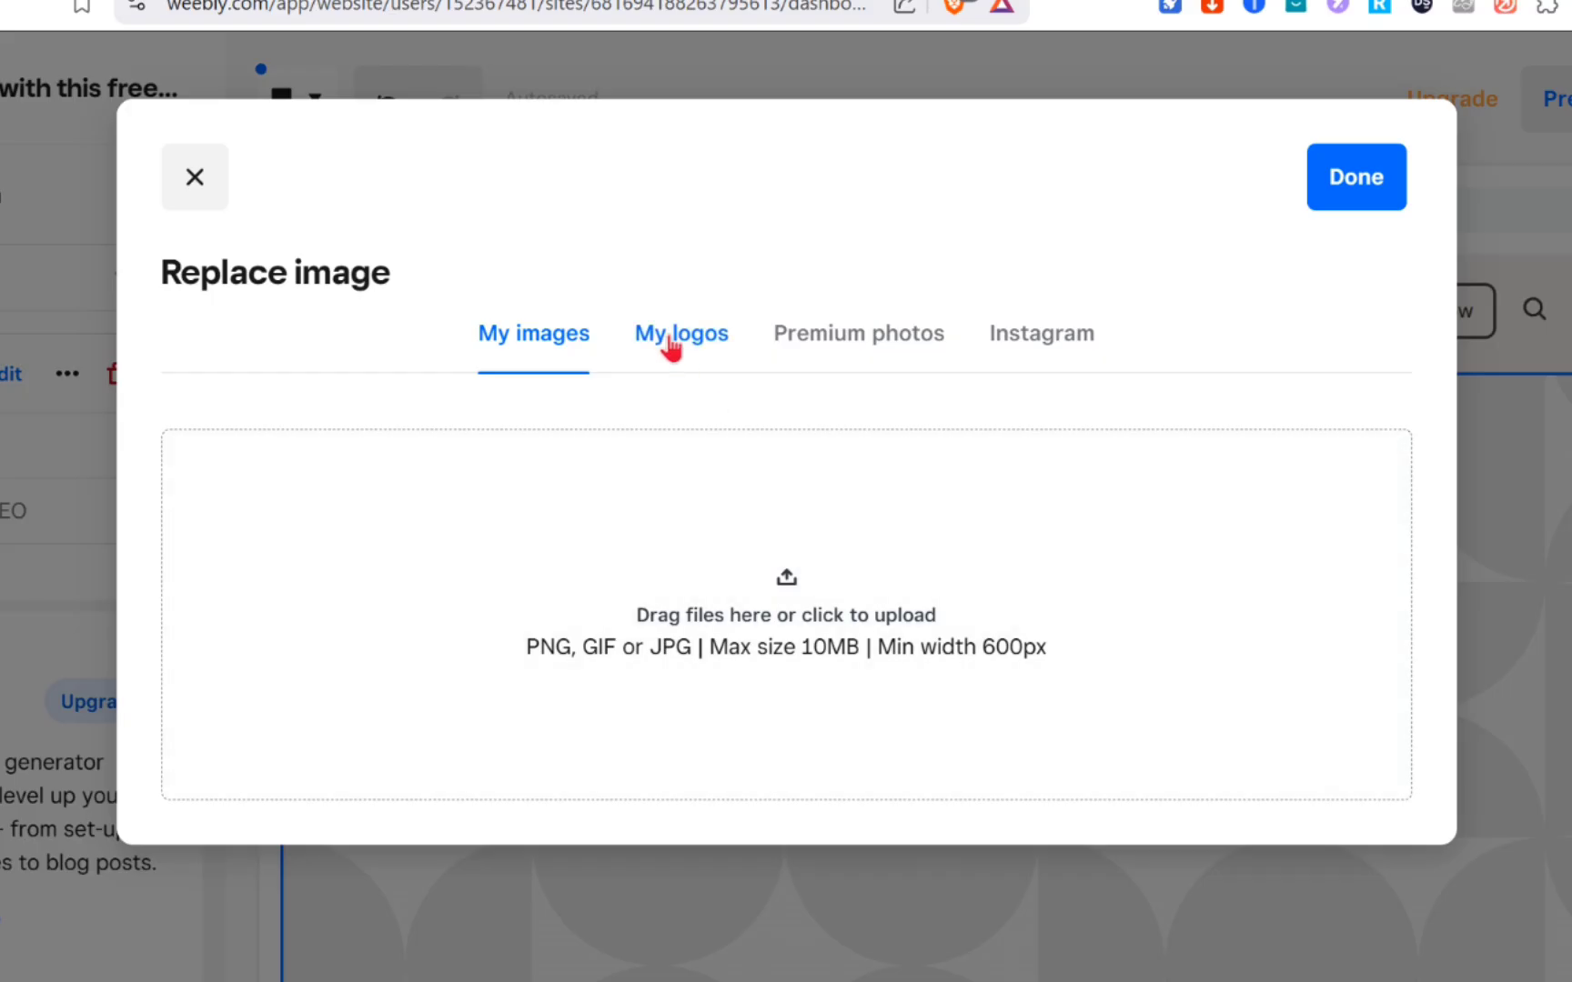
{"action": "left_click", "coordinate": [671, 344]}
{"action": "left_click", "coordinate": [870, 343]}
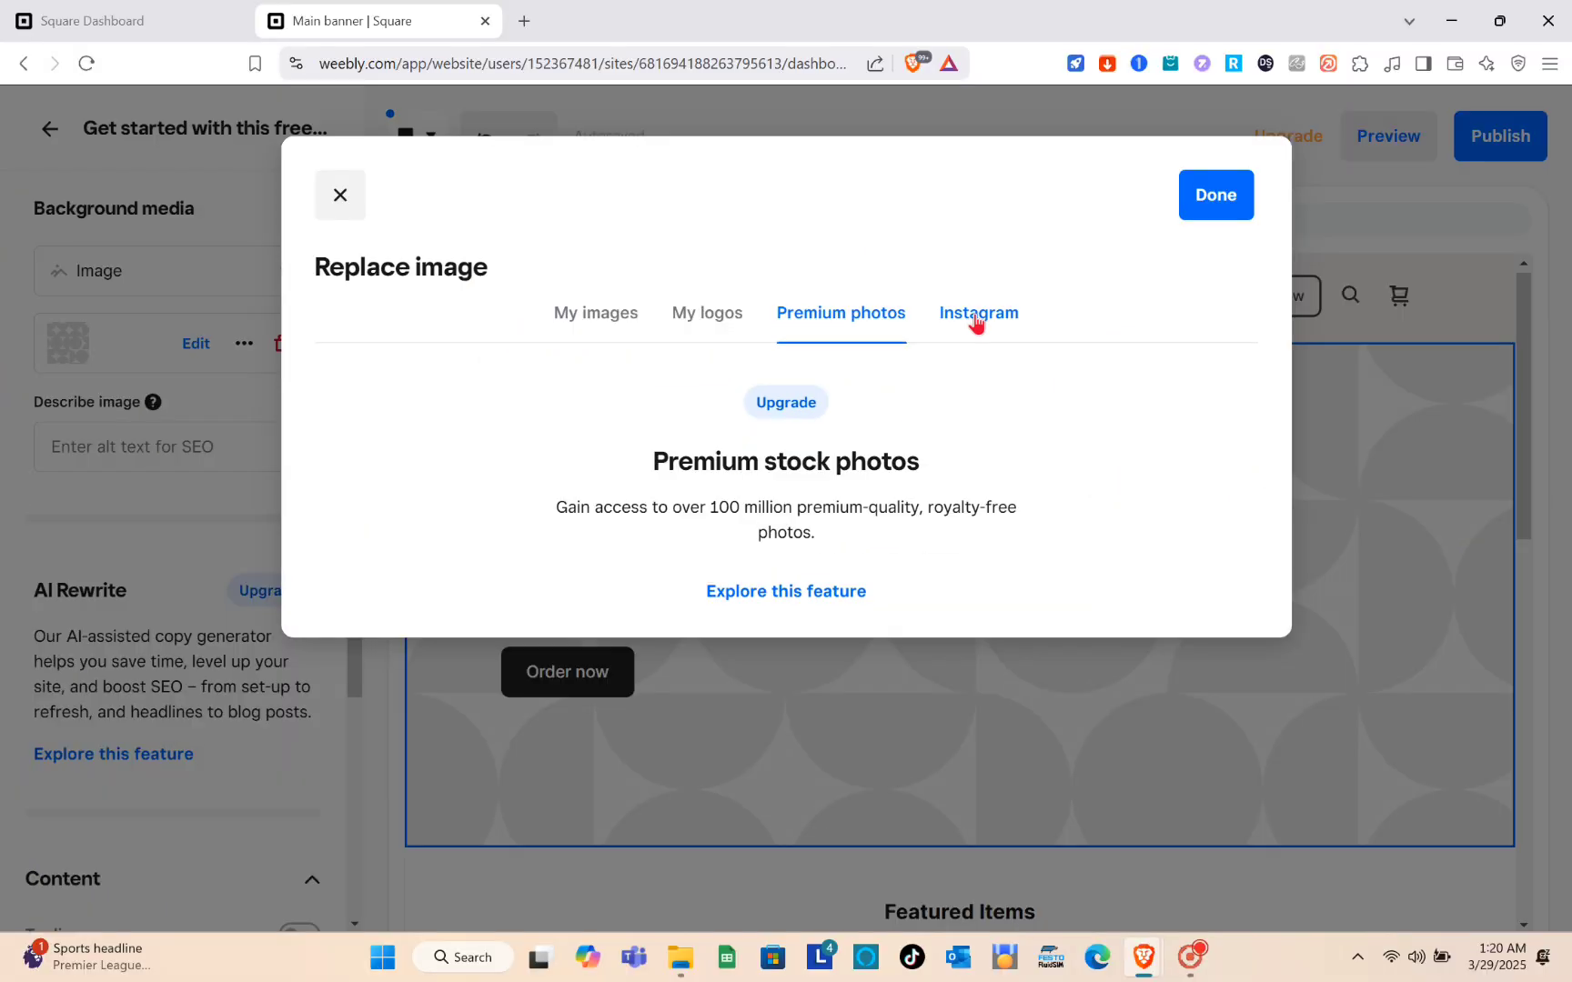
{"action": "left_click", "coordinate": [975, 321]}
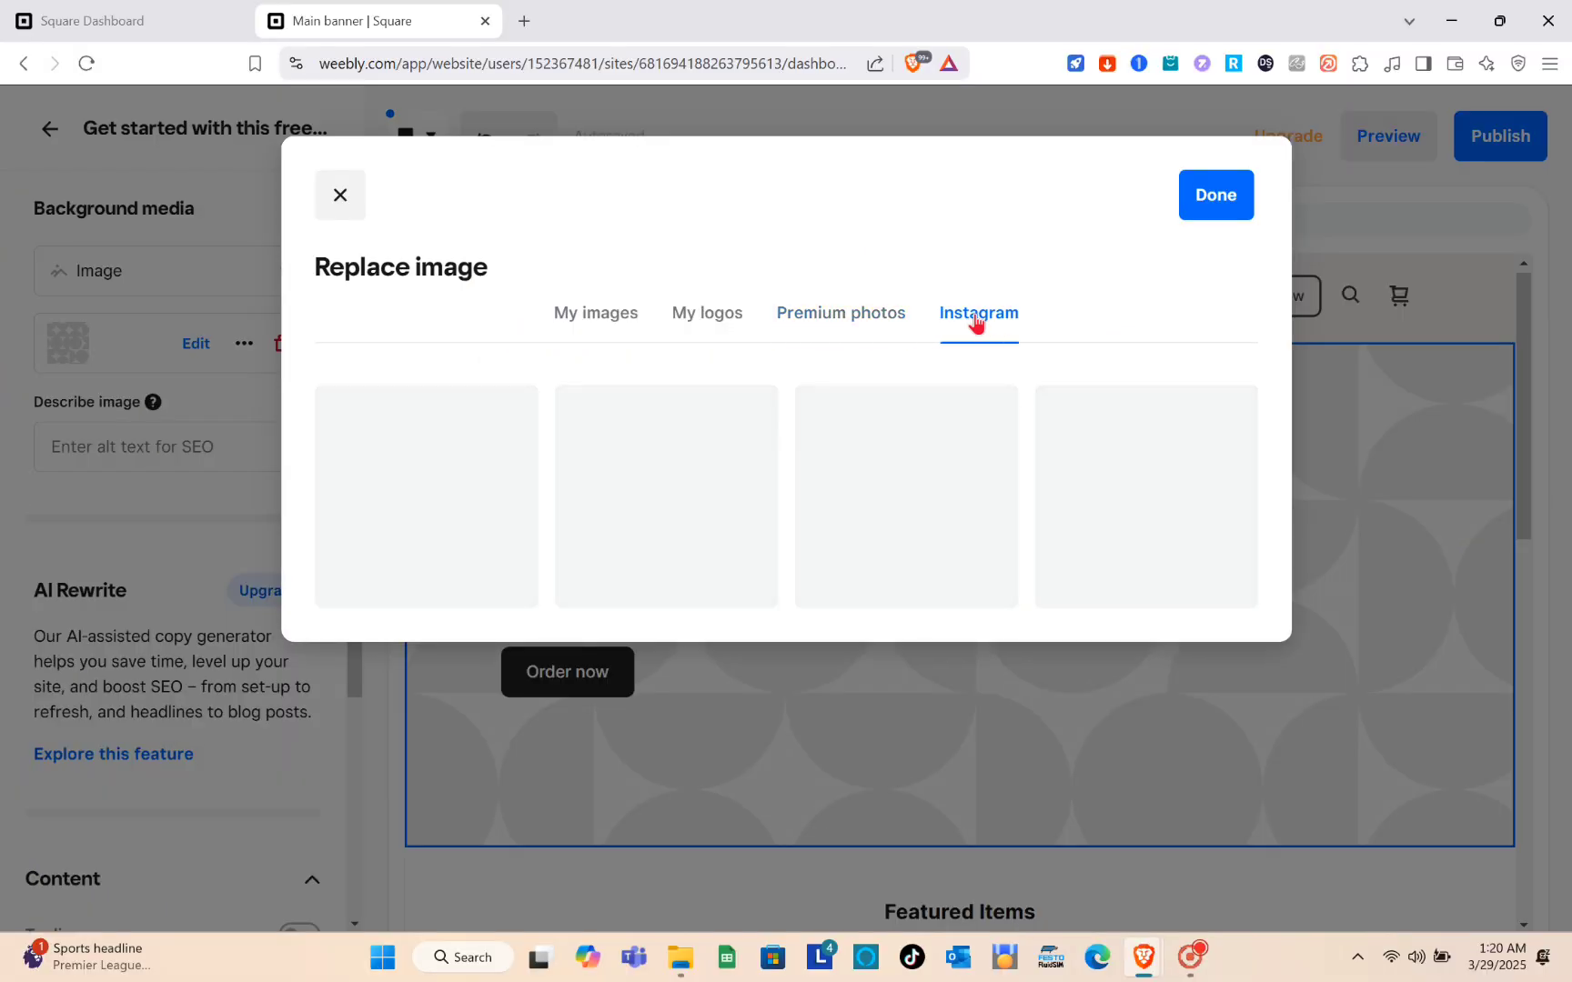
{"action": "left_click", "coordinate": [851, 315]}
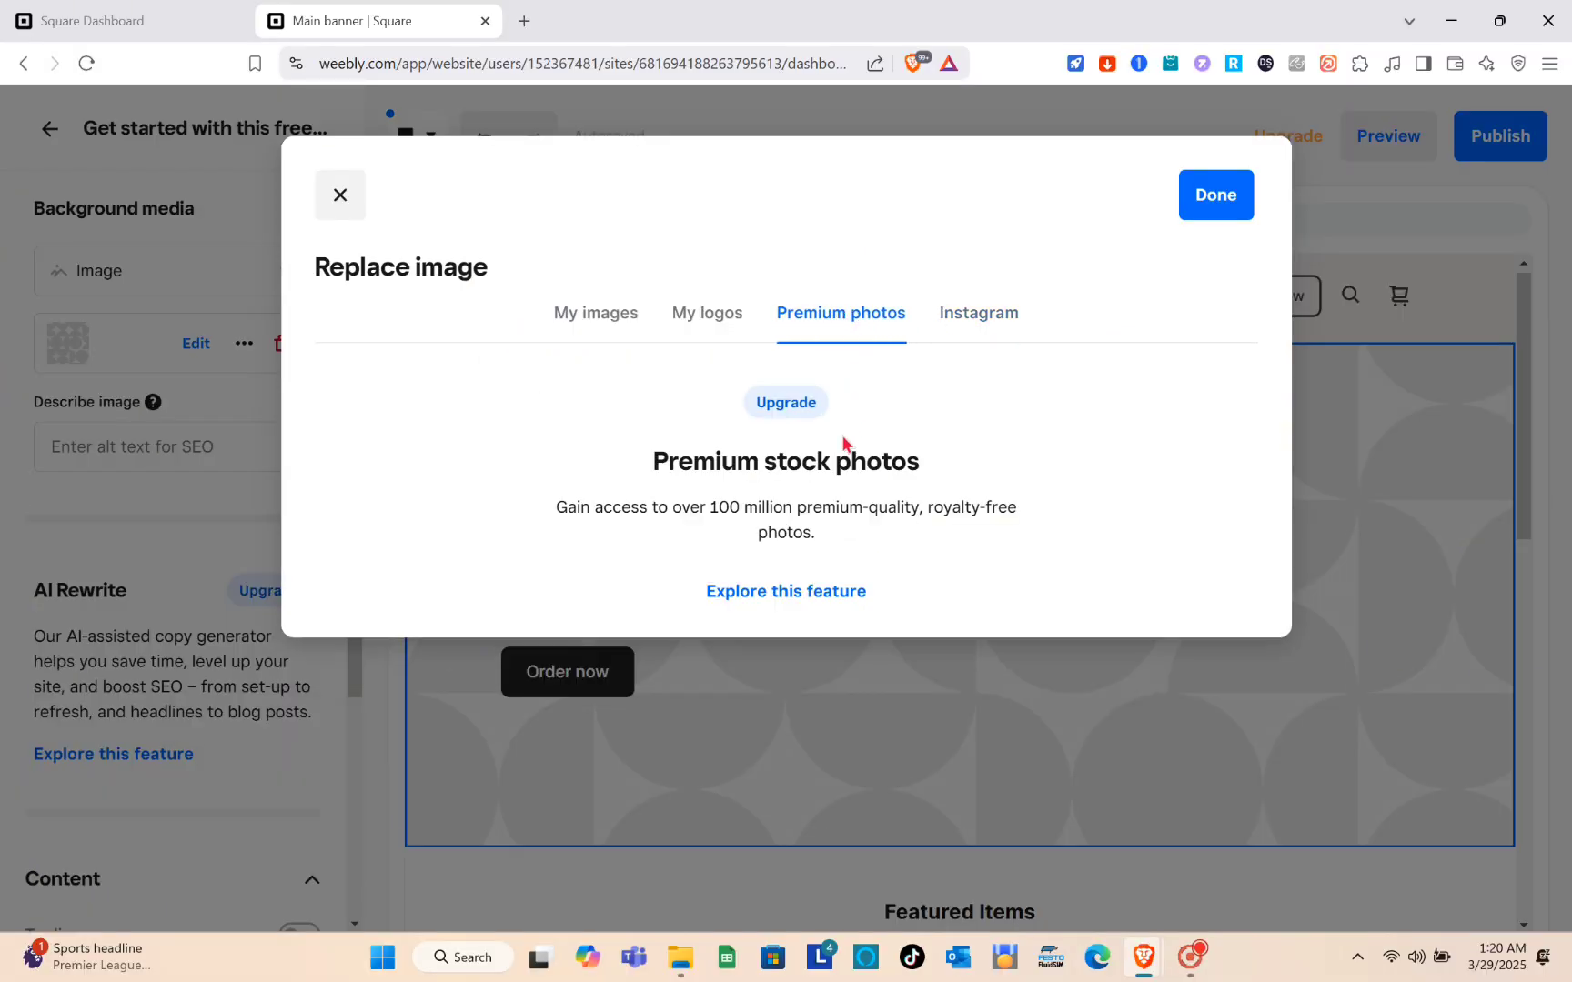
{"action": "left_click", "coordinate": [686, 326]}
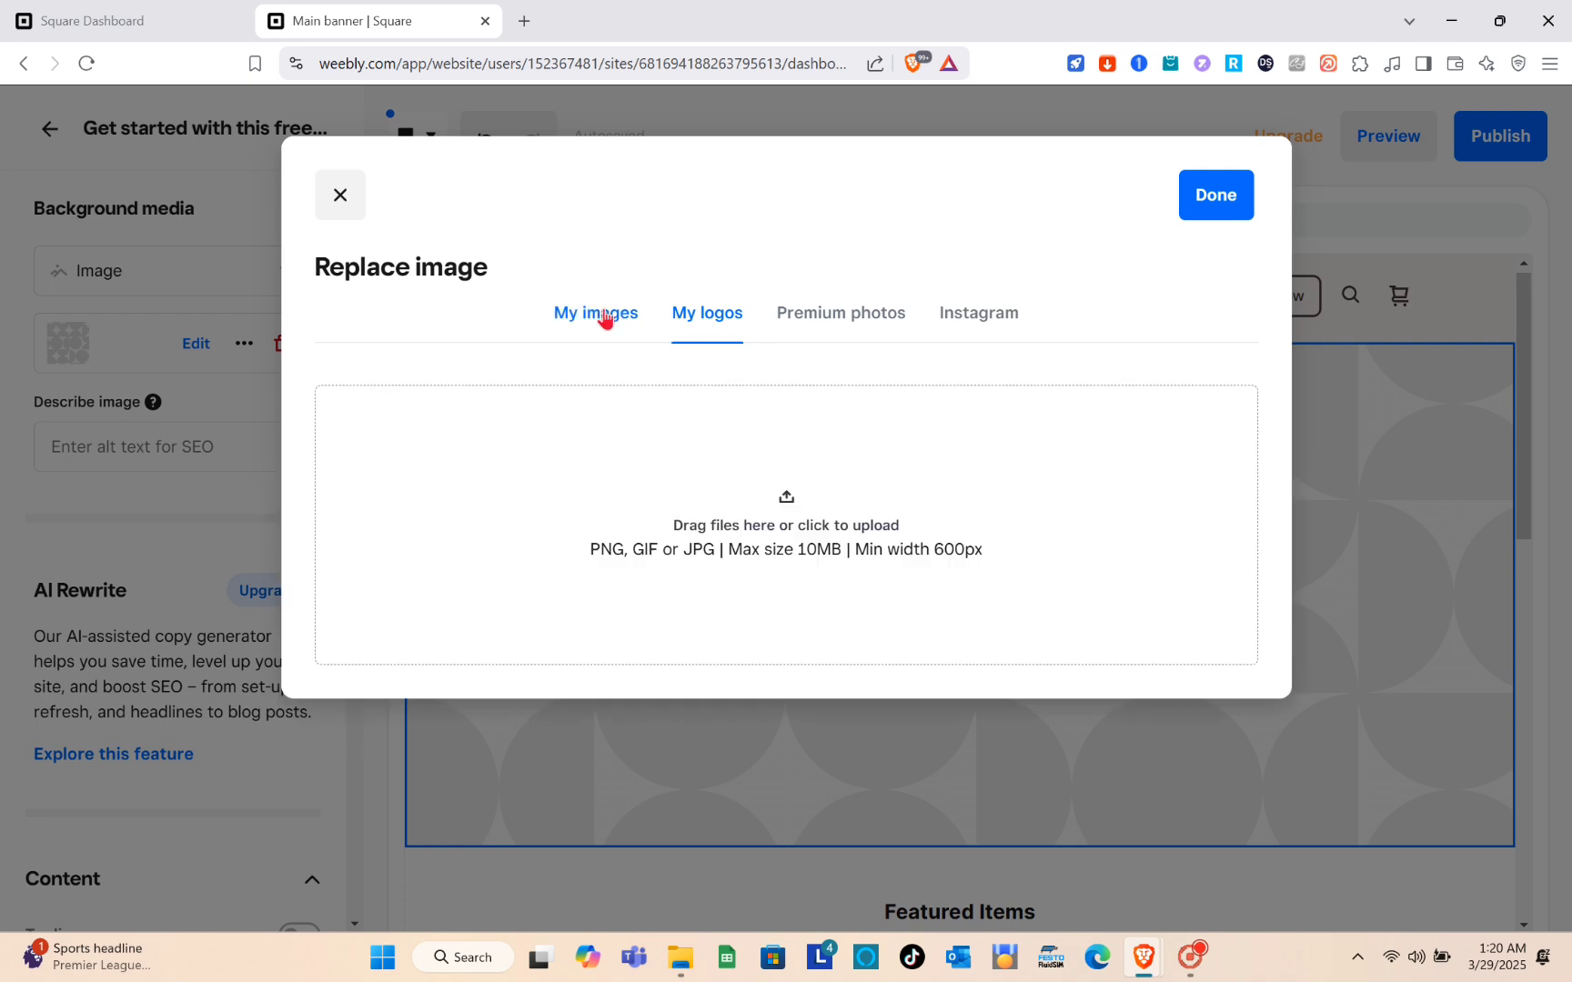
{"action": "left_click", "coordinate": [604, 316]}
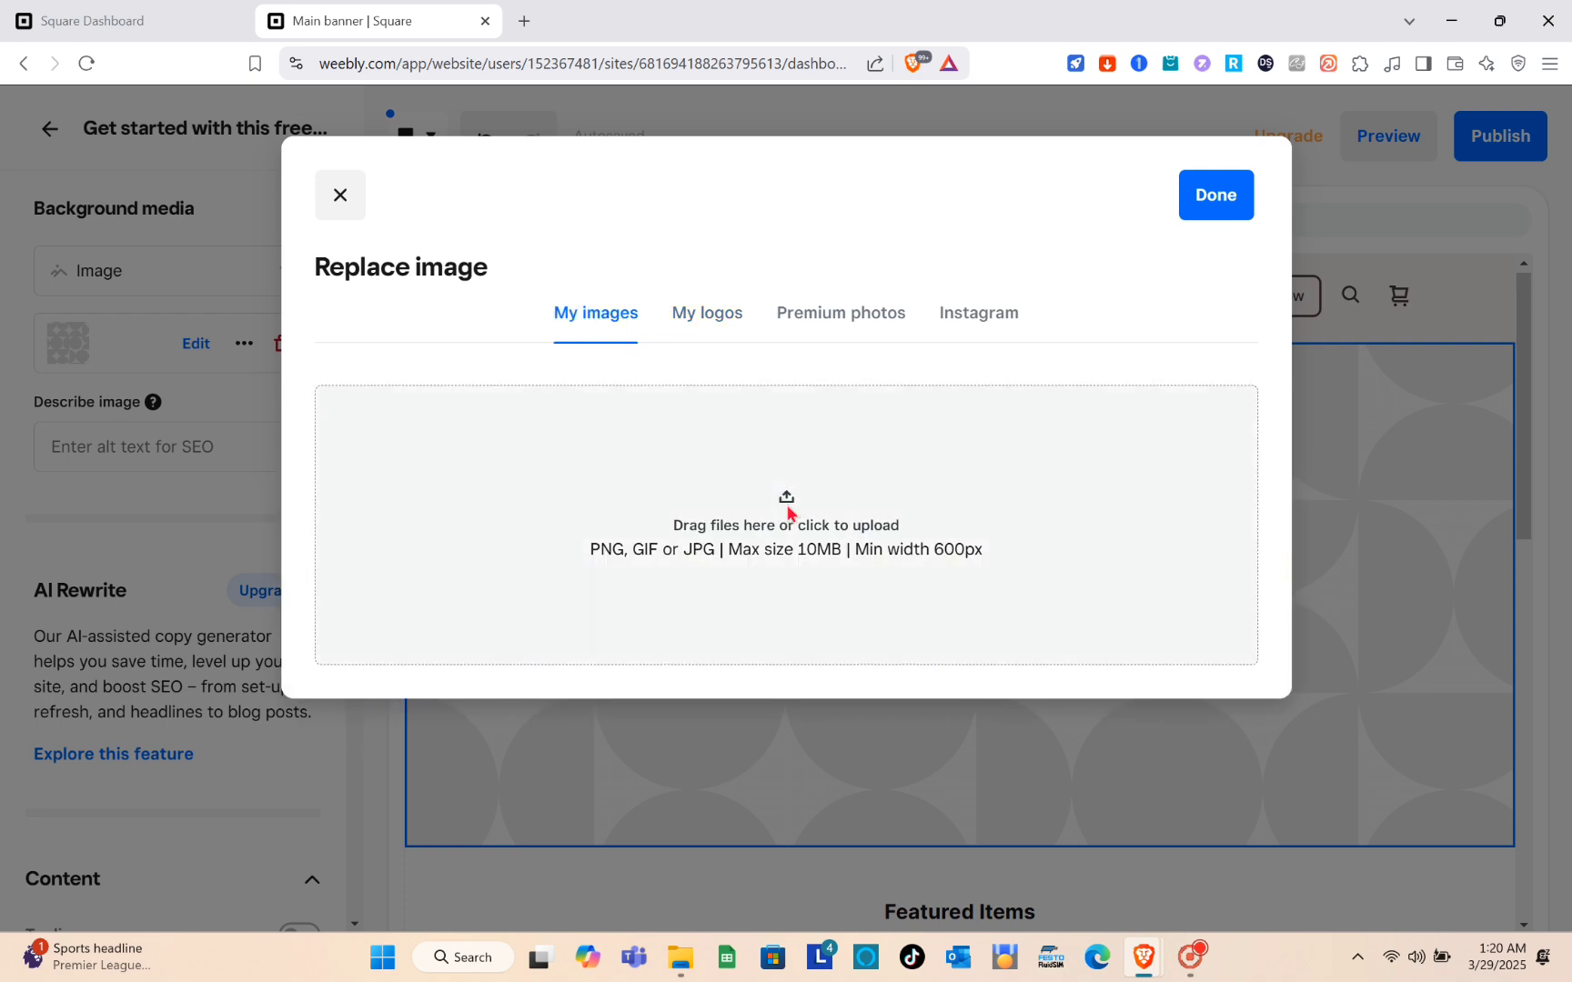
{"action": "left_click", "coordinate": [1201, 204]}
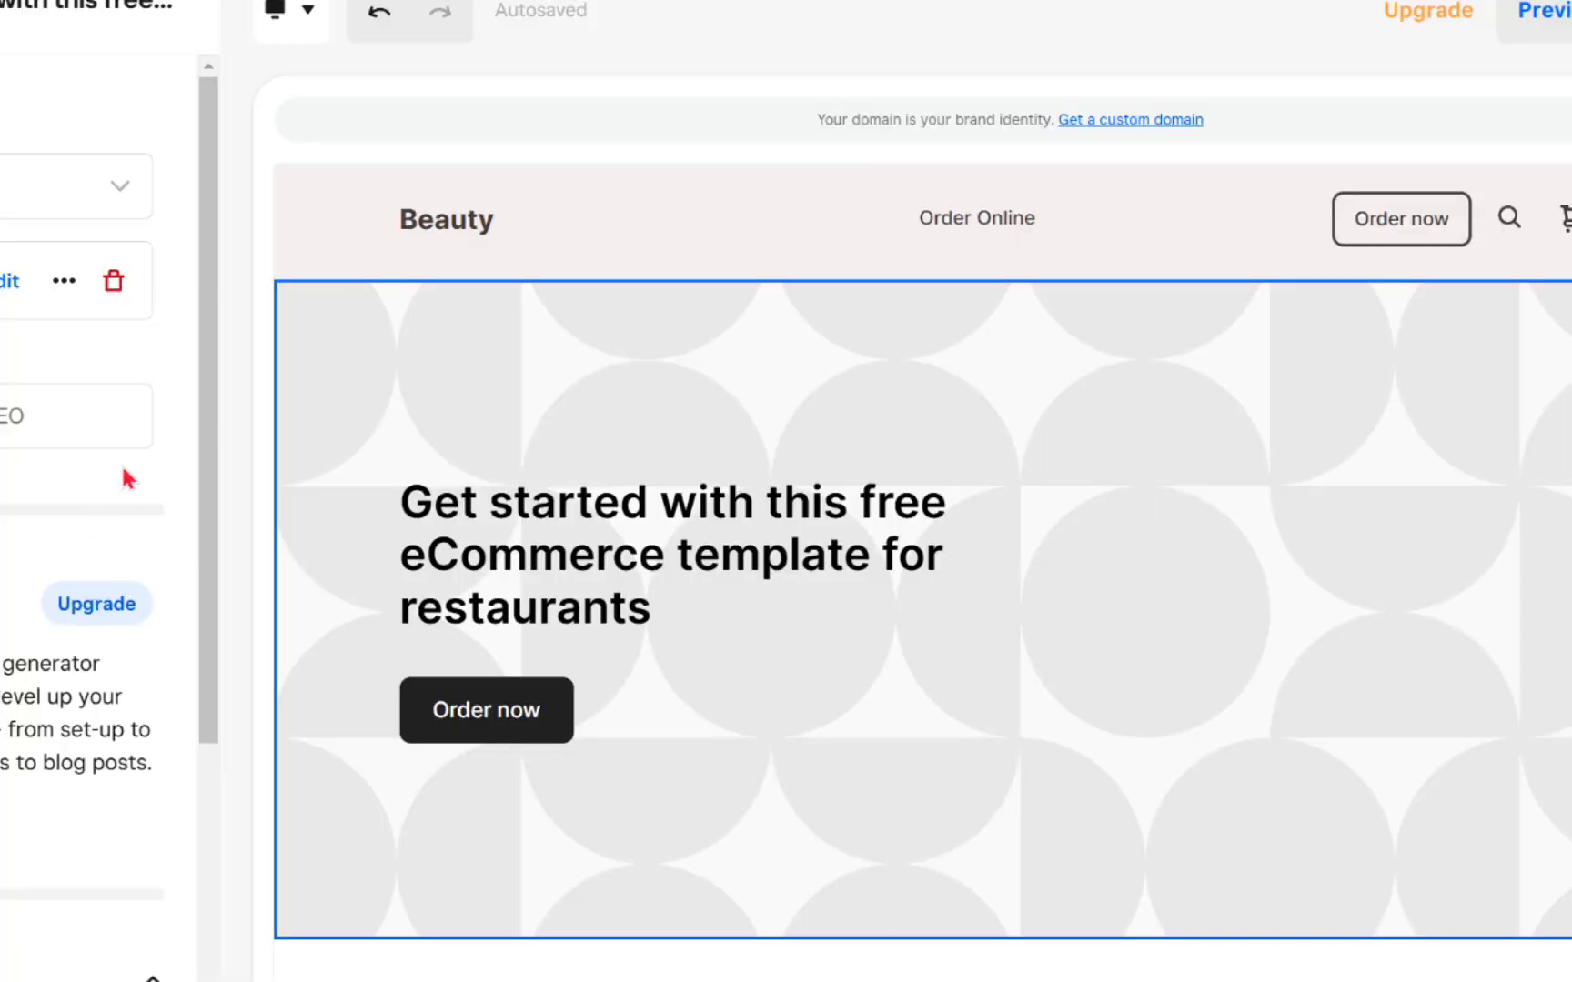
{"action": "left_click", "coordinate": [529, 337]}
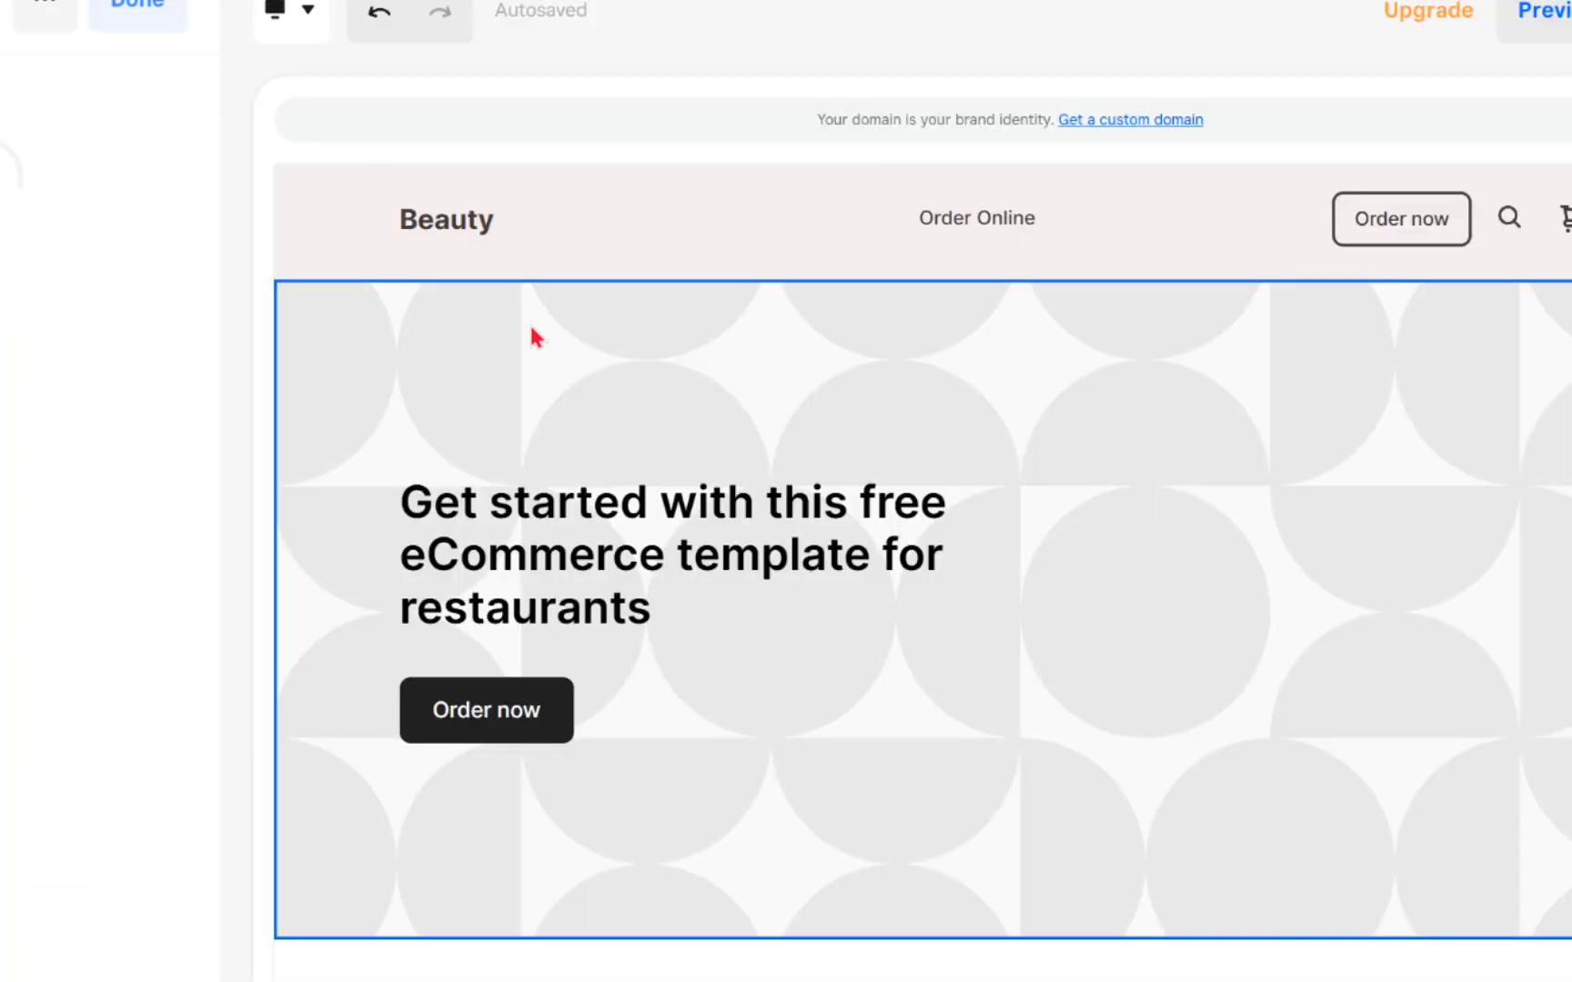
Step: Open the Featured items settings and keep the Items source on Custom selection
{"action": "scroll", "coordinate": [578, 532], "scroll_direction": "down", "scroll_amount": 3}
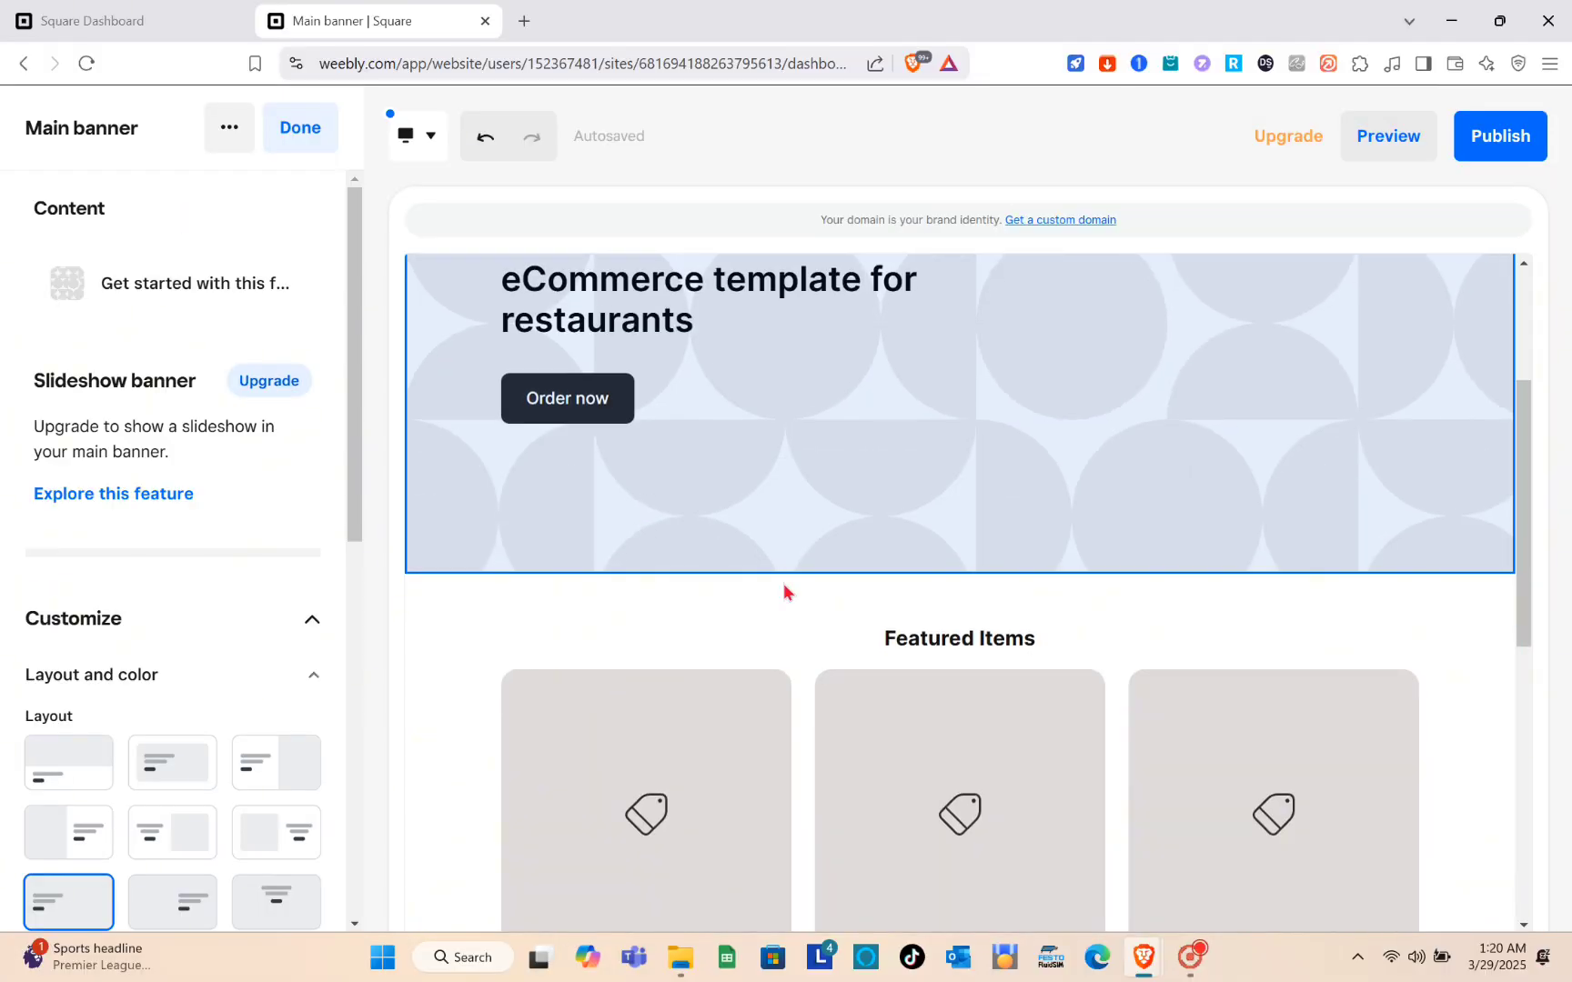
{"action": "scroll", "coordinate": [784, 592], "scroll_direction": "down", "scroll_amount": 3}
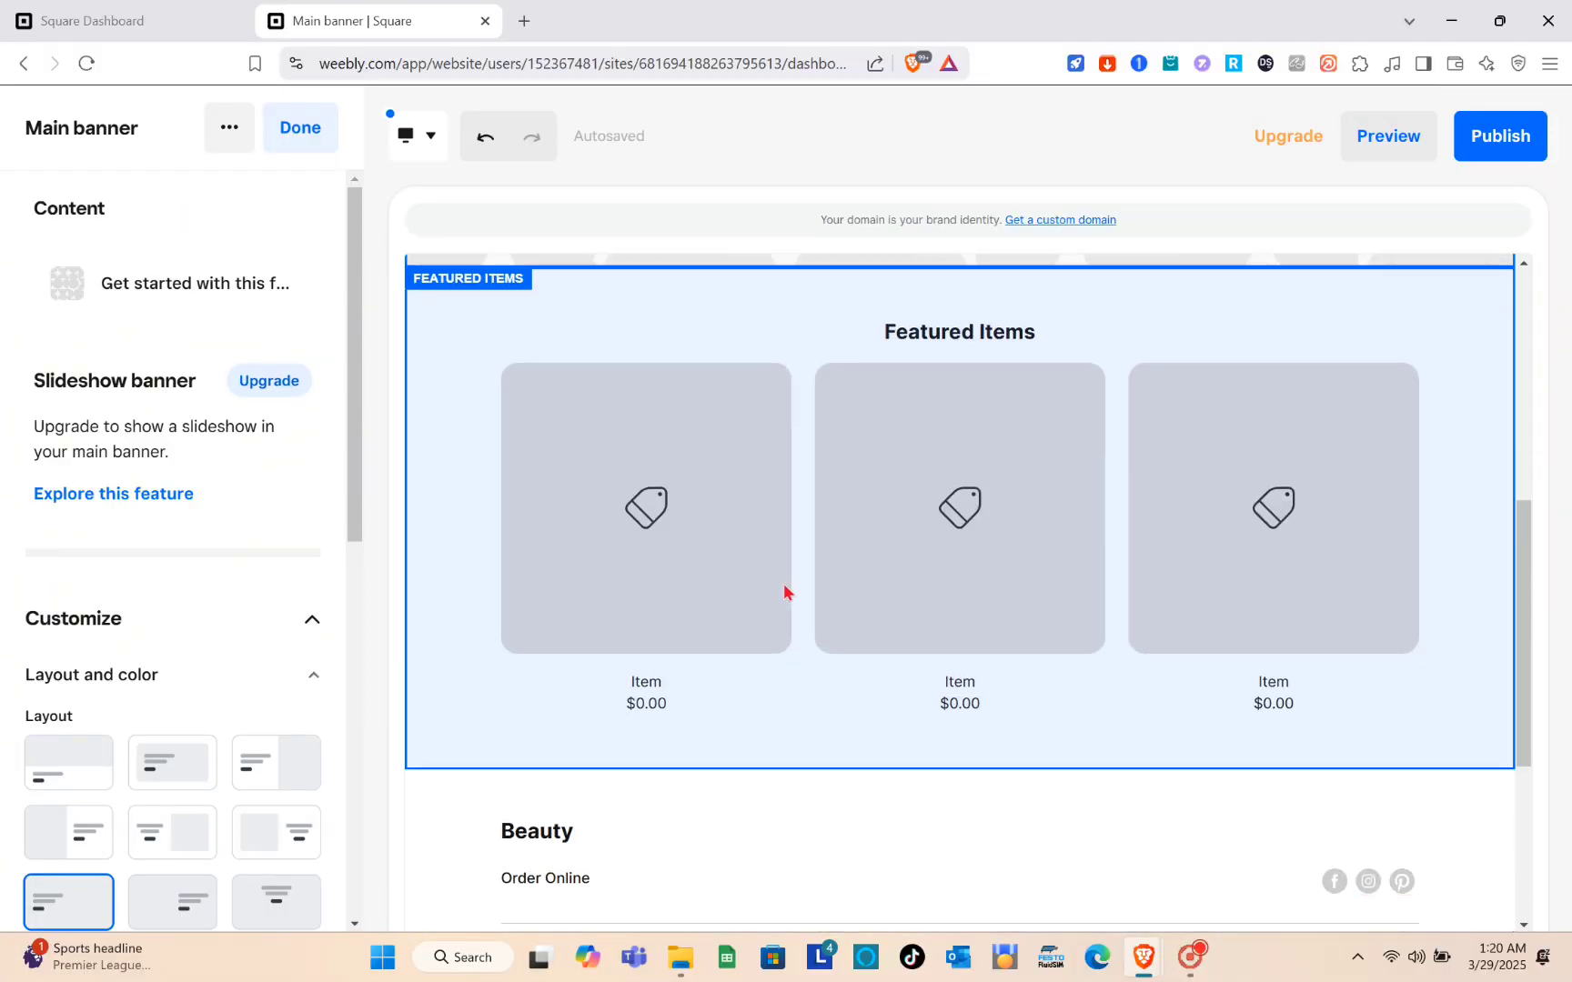
{"action": "left_click", "coordinate": [646, 567]}
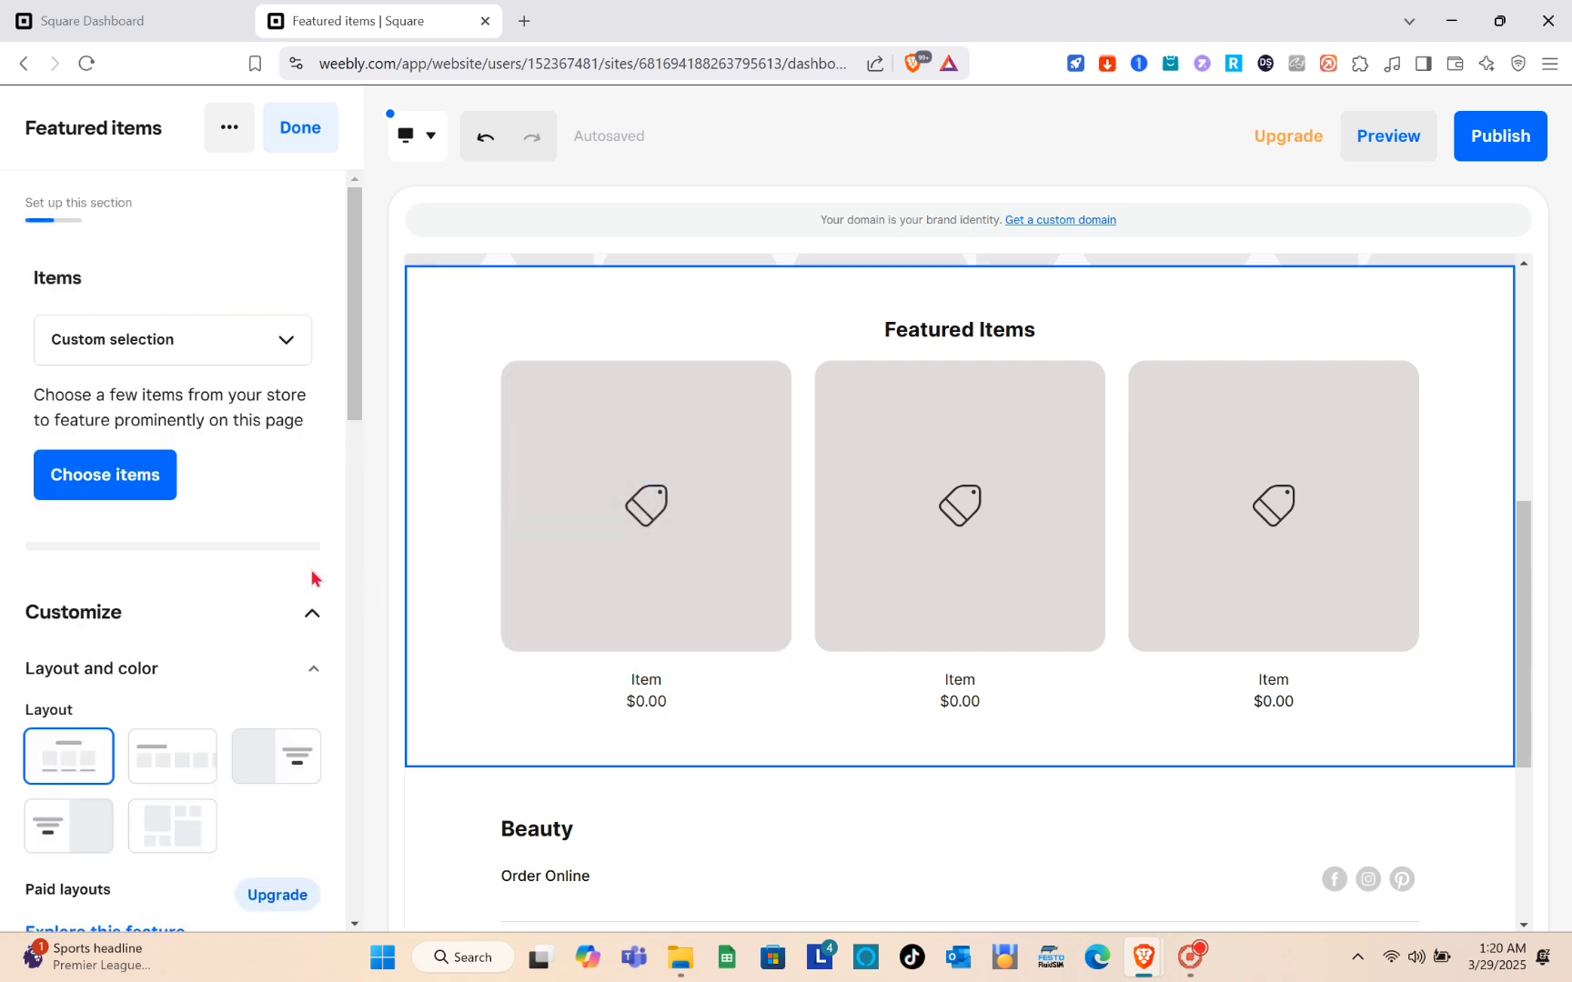
{"action": "left_click", "coordinate": [232, 360]}
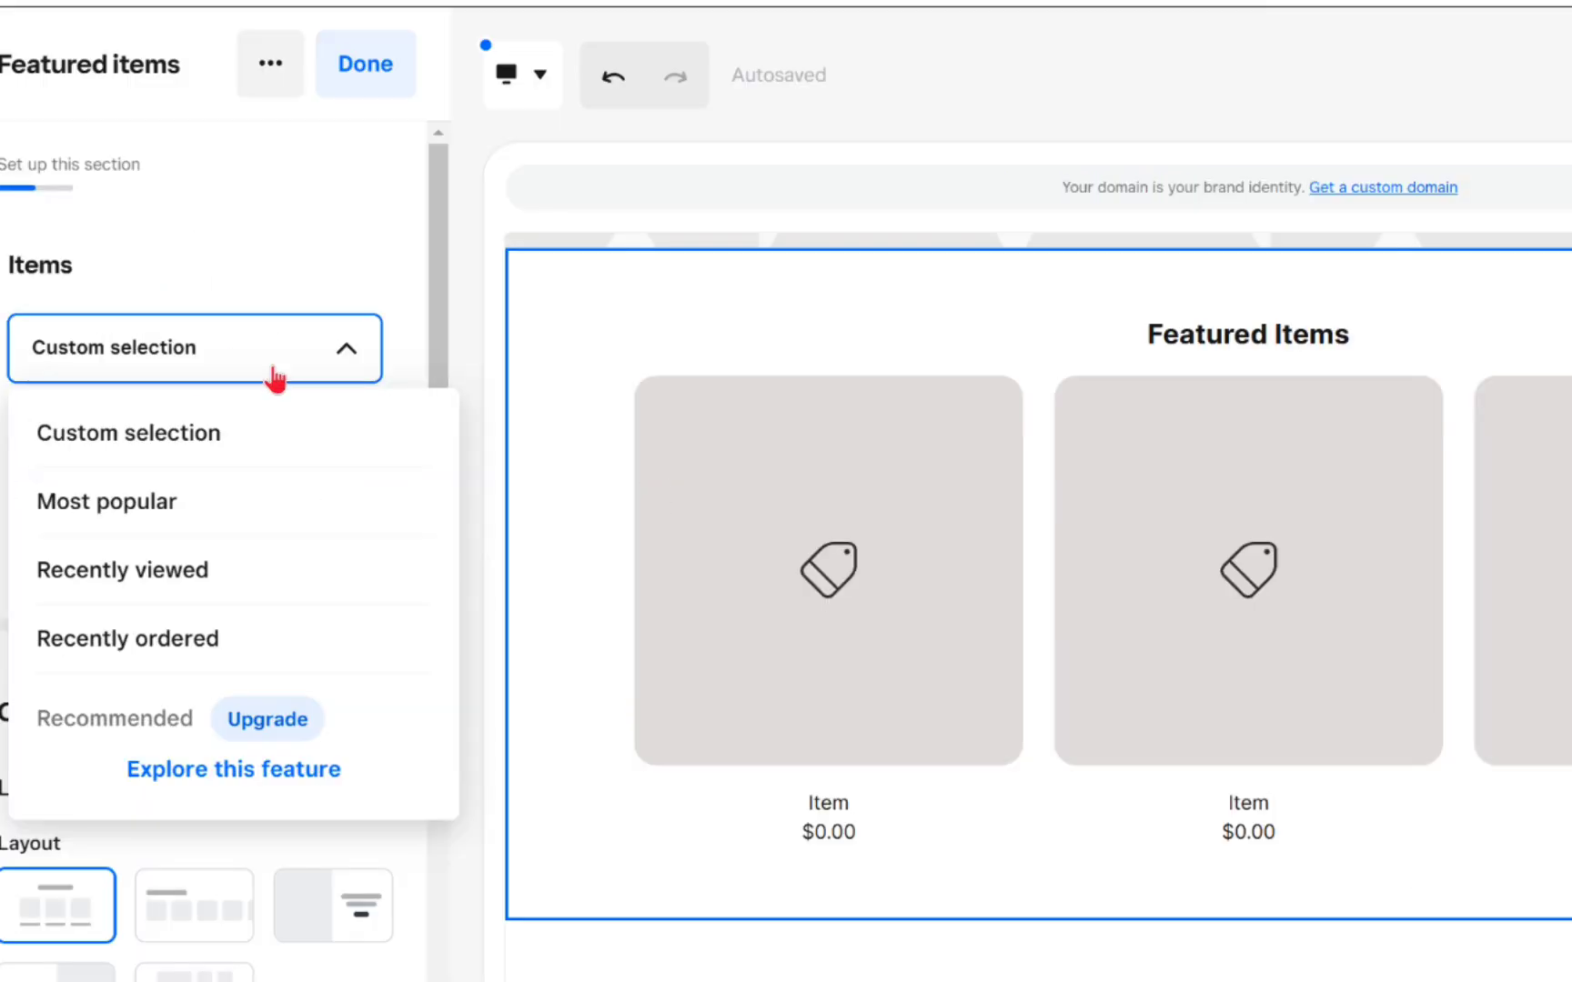
{"action": "left_click", "coordinate": [155, 361]}
{"action": "left_click", "coordinate": [122, 485]}
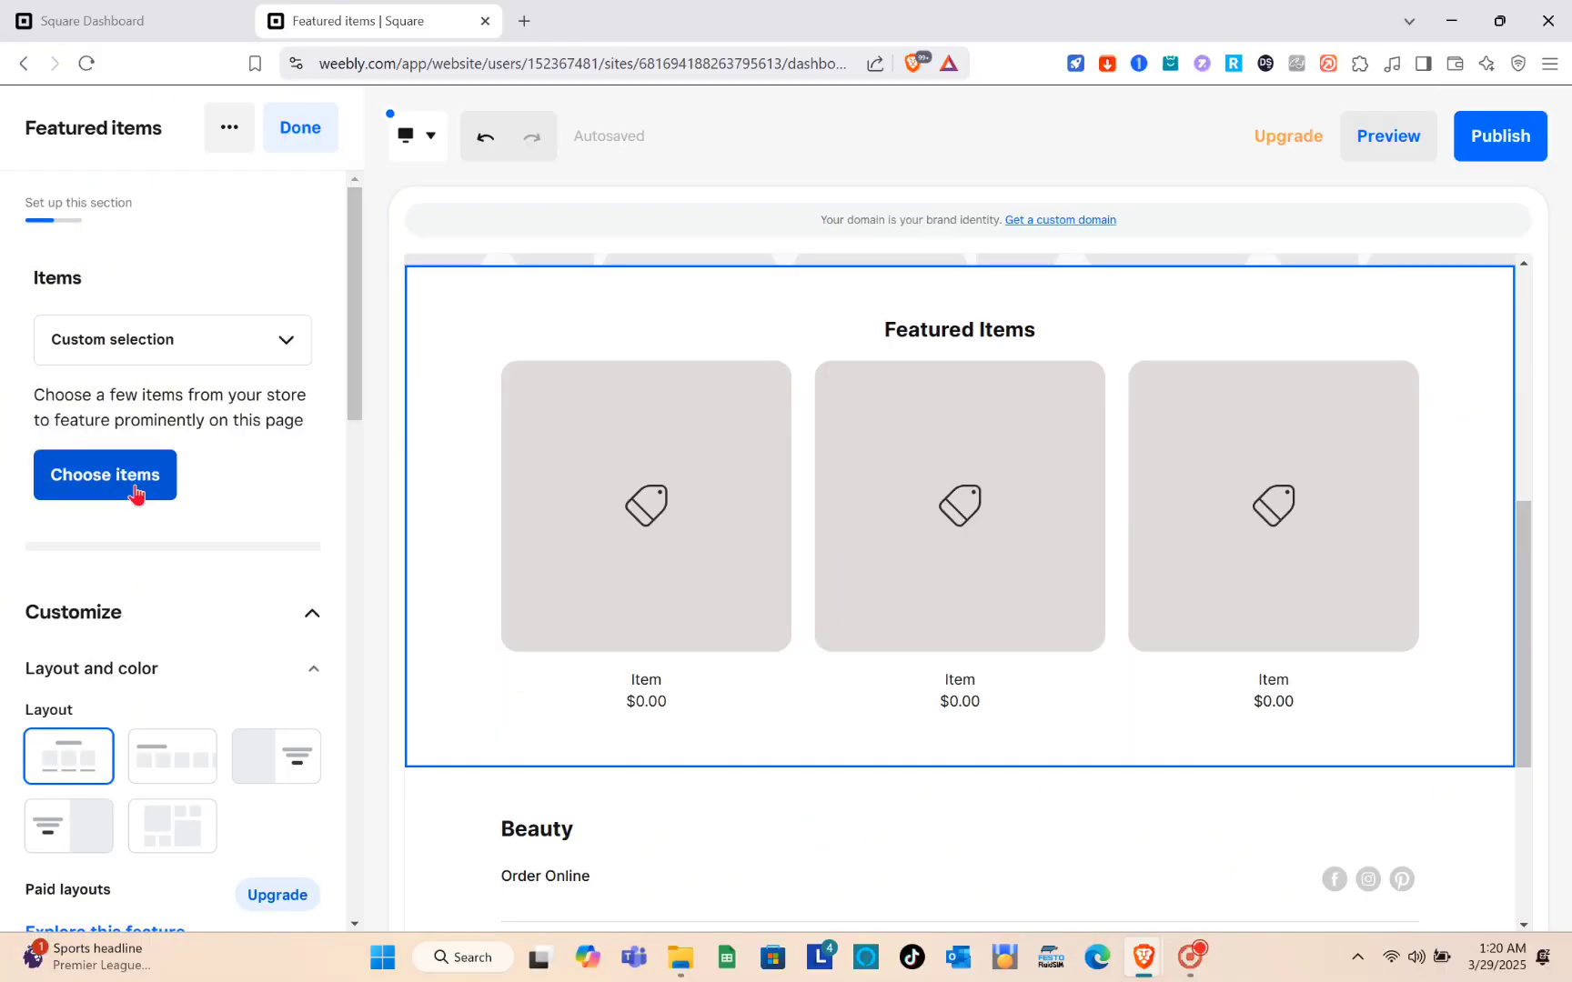
Step: Scroll the Featured items content options, expanding and collapsing the price styling options
{"action": "scroll", "coordinate": [136, 495], "scroll_direction": "down", "scroll_amount": 1}
{"action": "scroll", "coordinate": [136, 495], "scroll_direction": "down", "scroll_amount": 4}
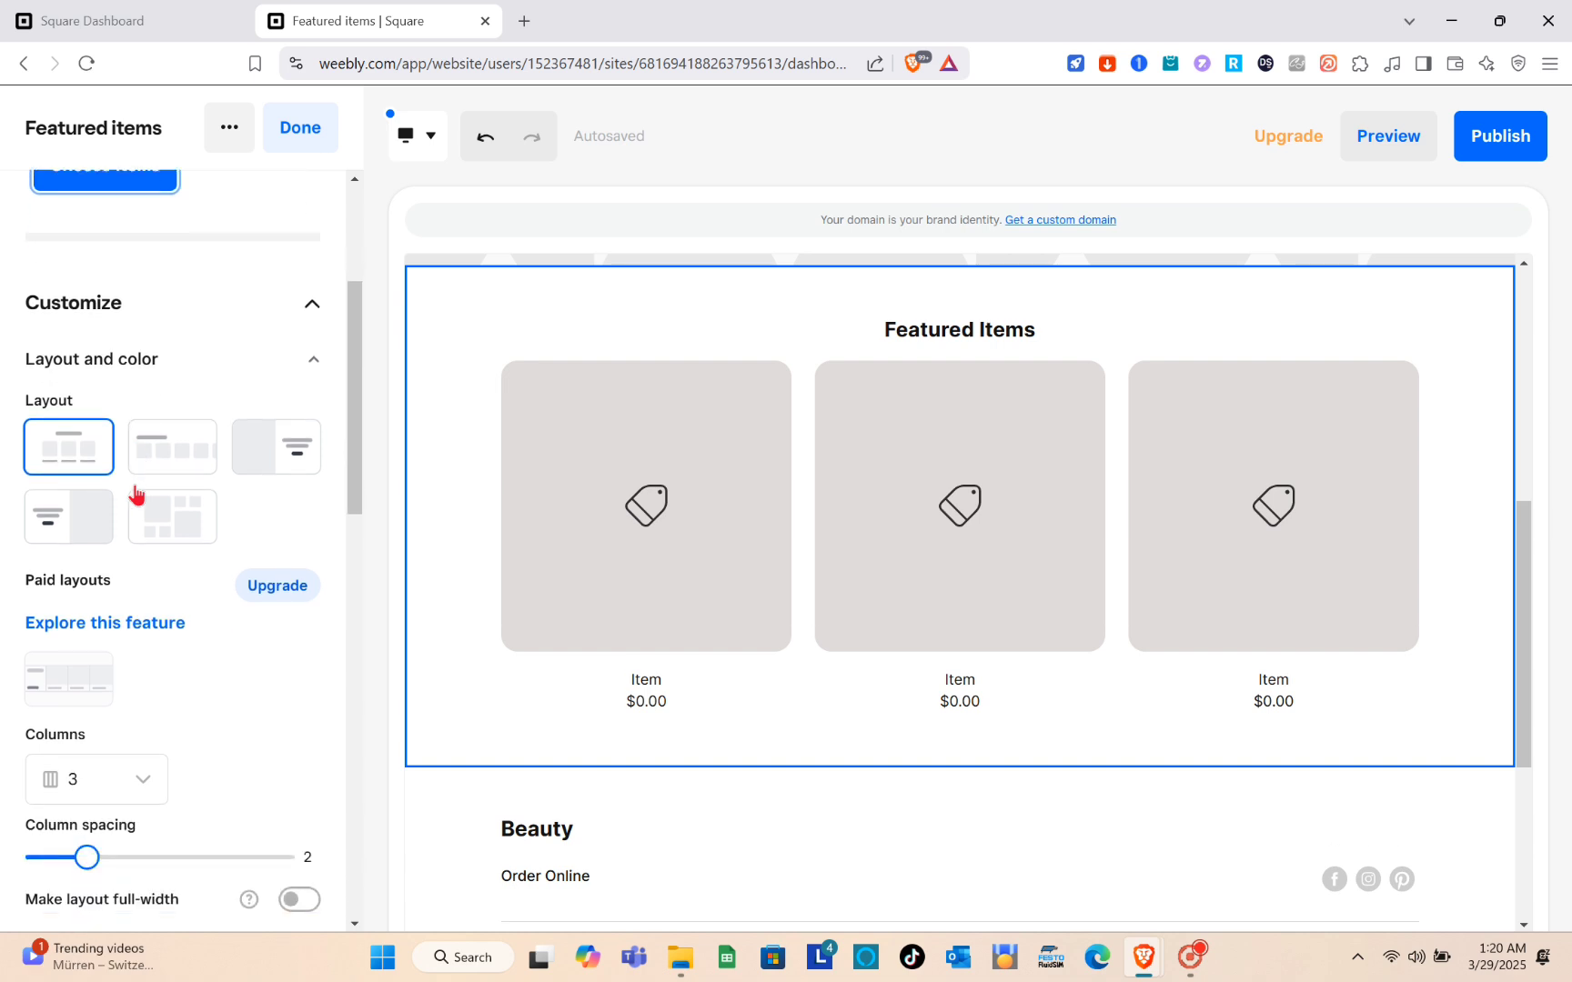
{"action": "scroll", "coordinate": [175, 512], "scroll_direction": "down", "scroll_amount": 6}
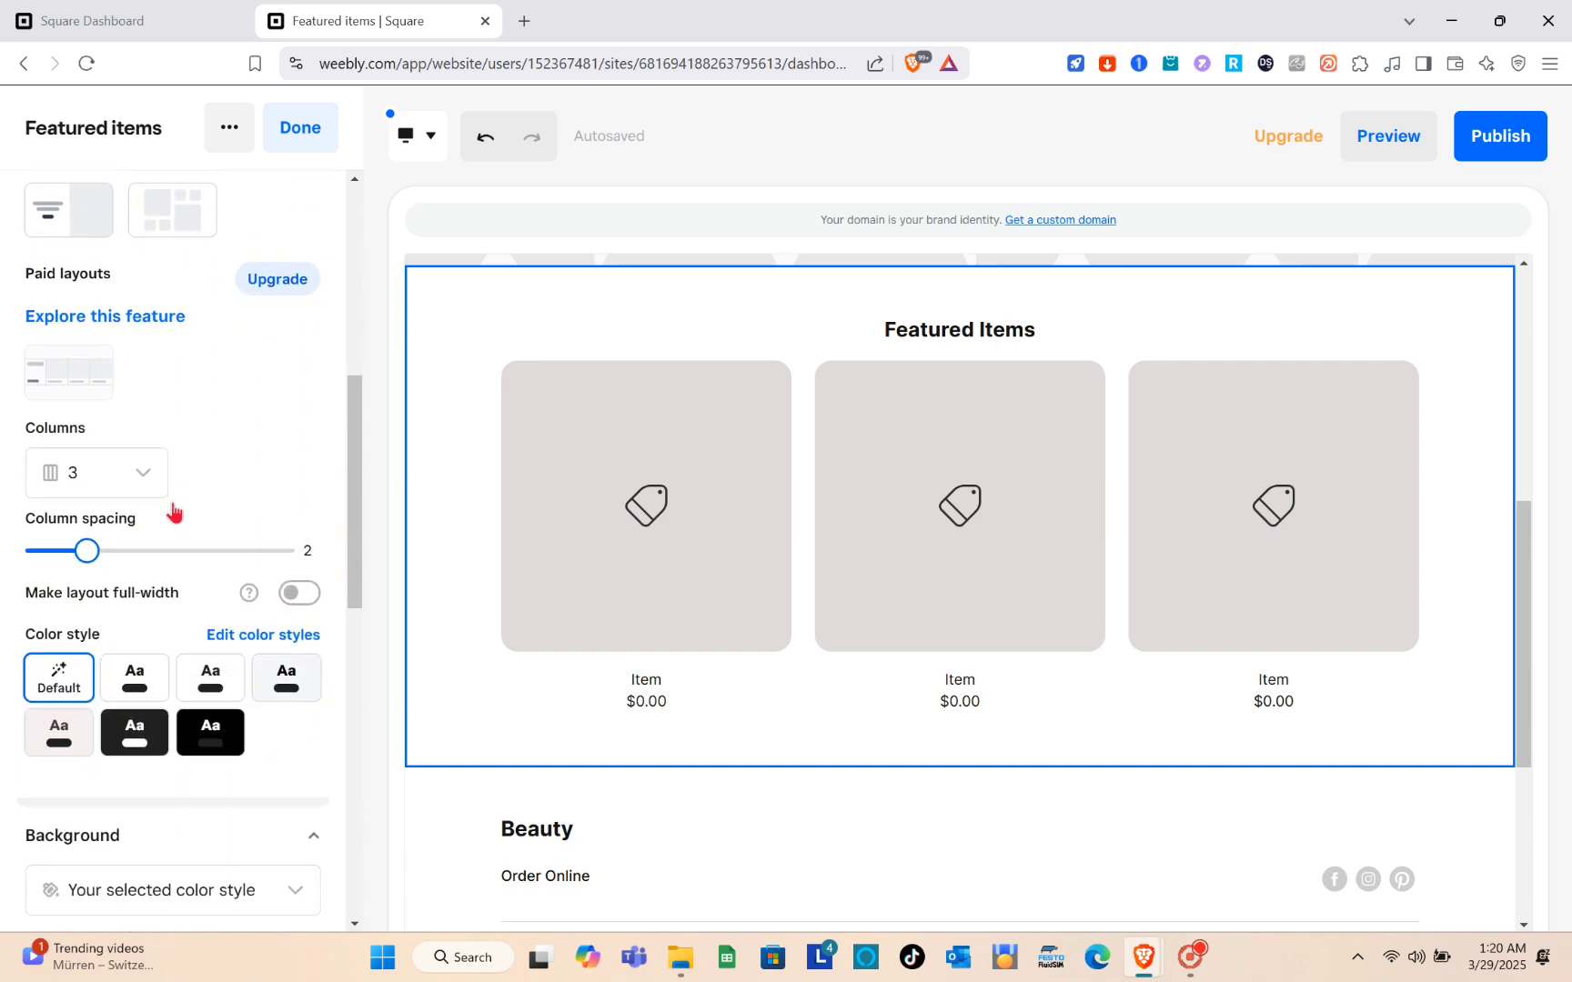
{"action": "scroll", "coordinate": [174, 512], "scroll_direction": "down", "scroll_amount": 7}
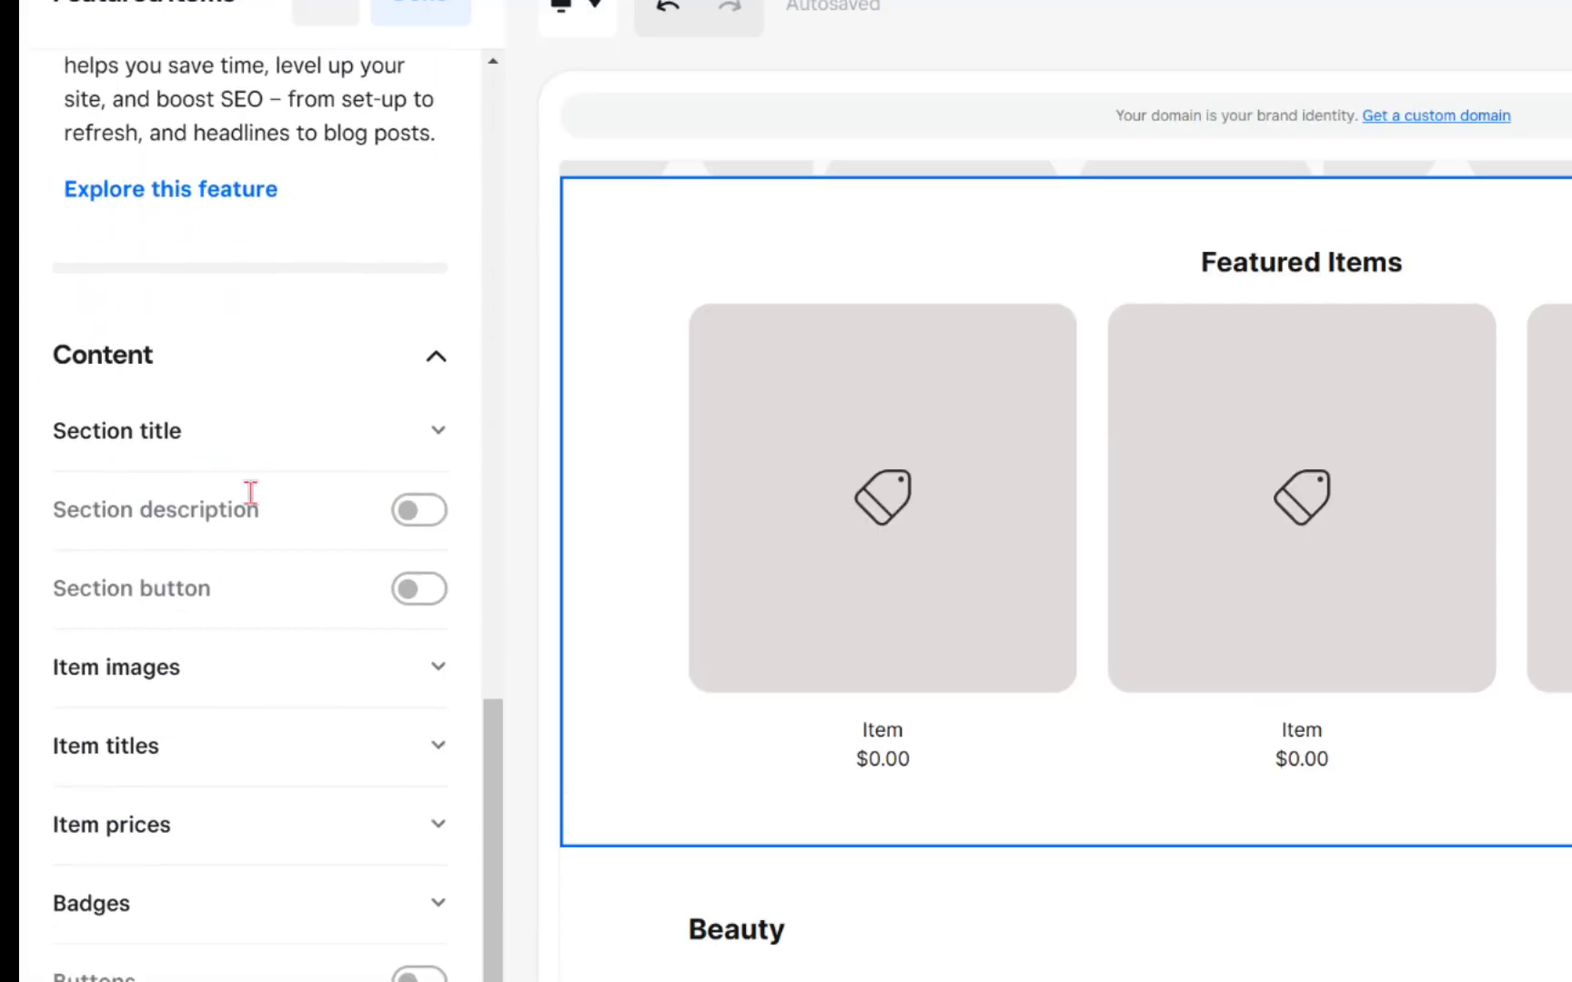
{"action": "scroll", "coordinate": [252, 496], "scroll_direction": "down", "scroll_amount": 1}
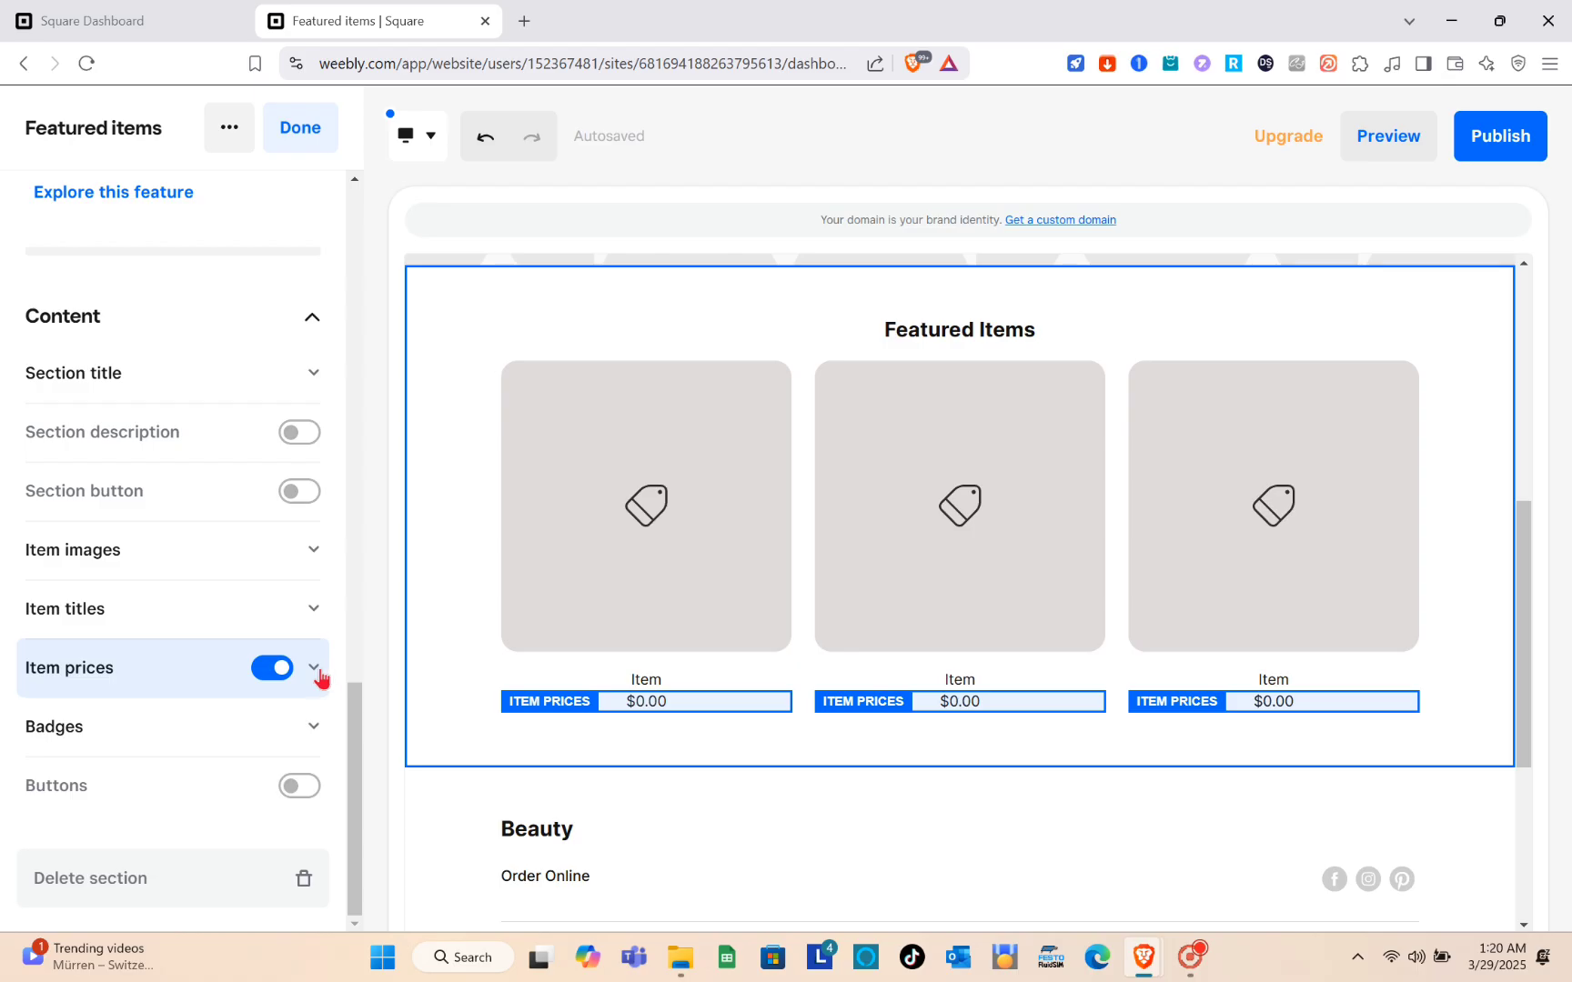
{"action": "left_click", "coordinate": [314, 671]}
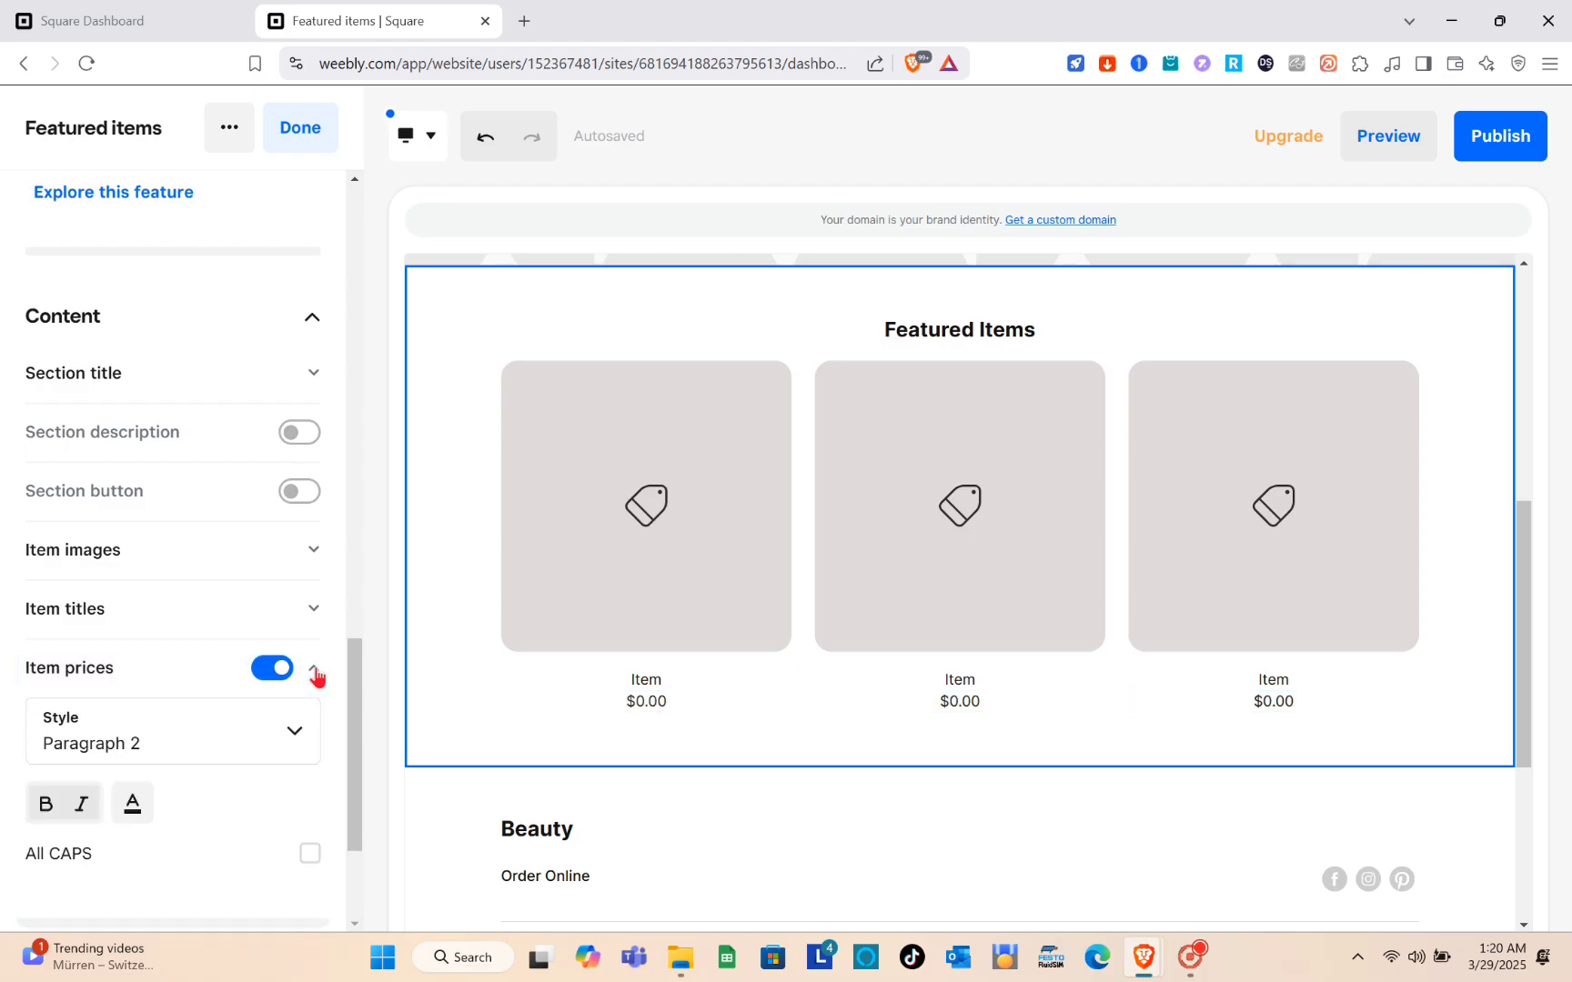
{"action": "left_click", "coordinate": [314, 672]}
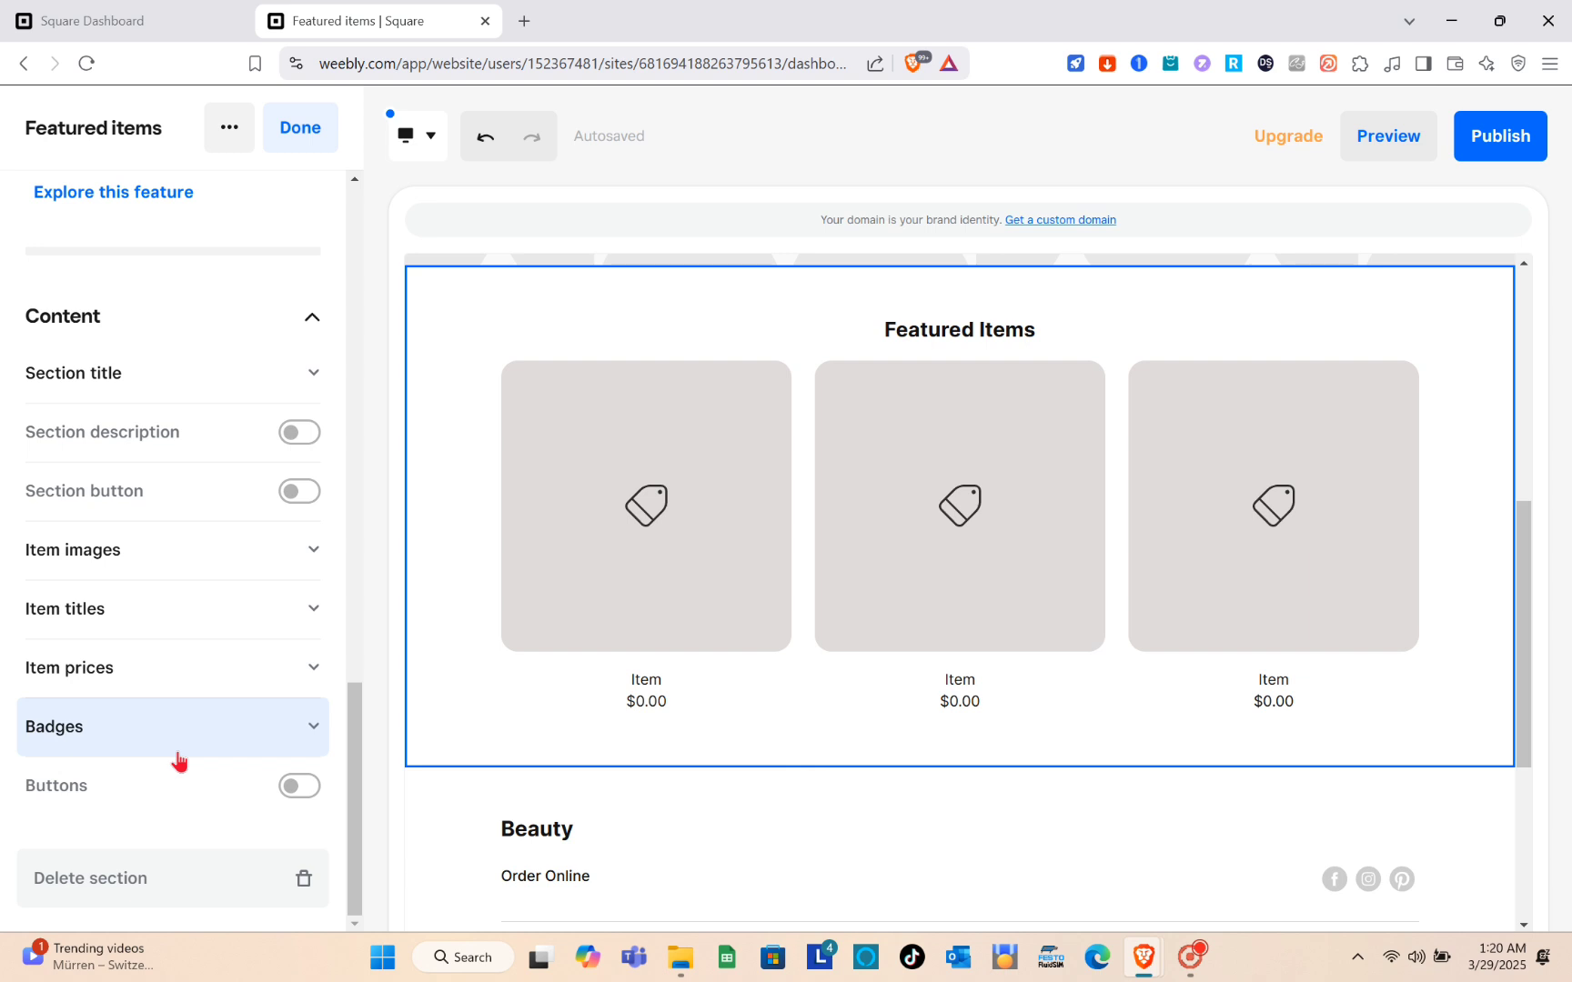
{"action": "scroll", "coordinate": [178, 760], "scroll_direction": "up", "scroll_amount": 4}
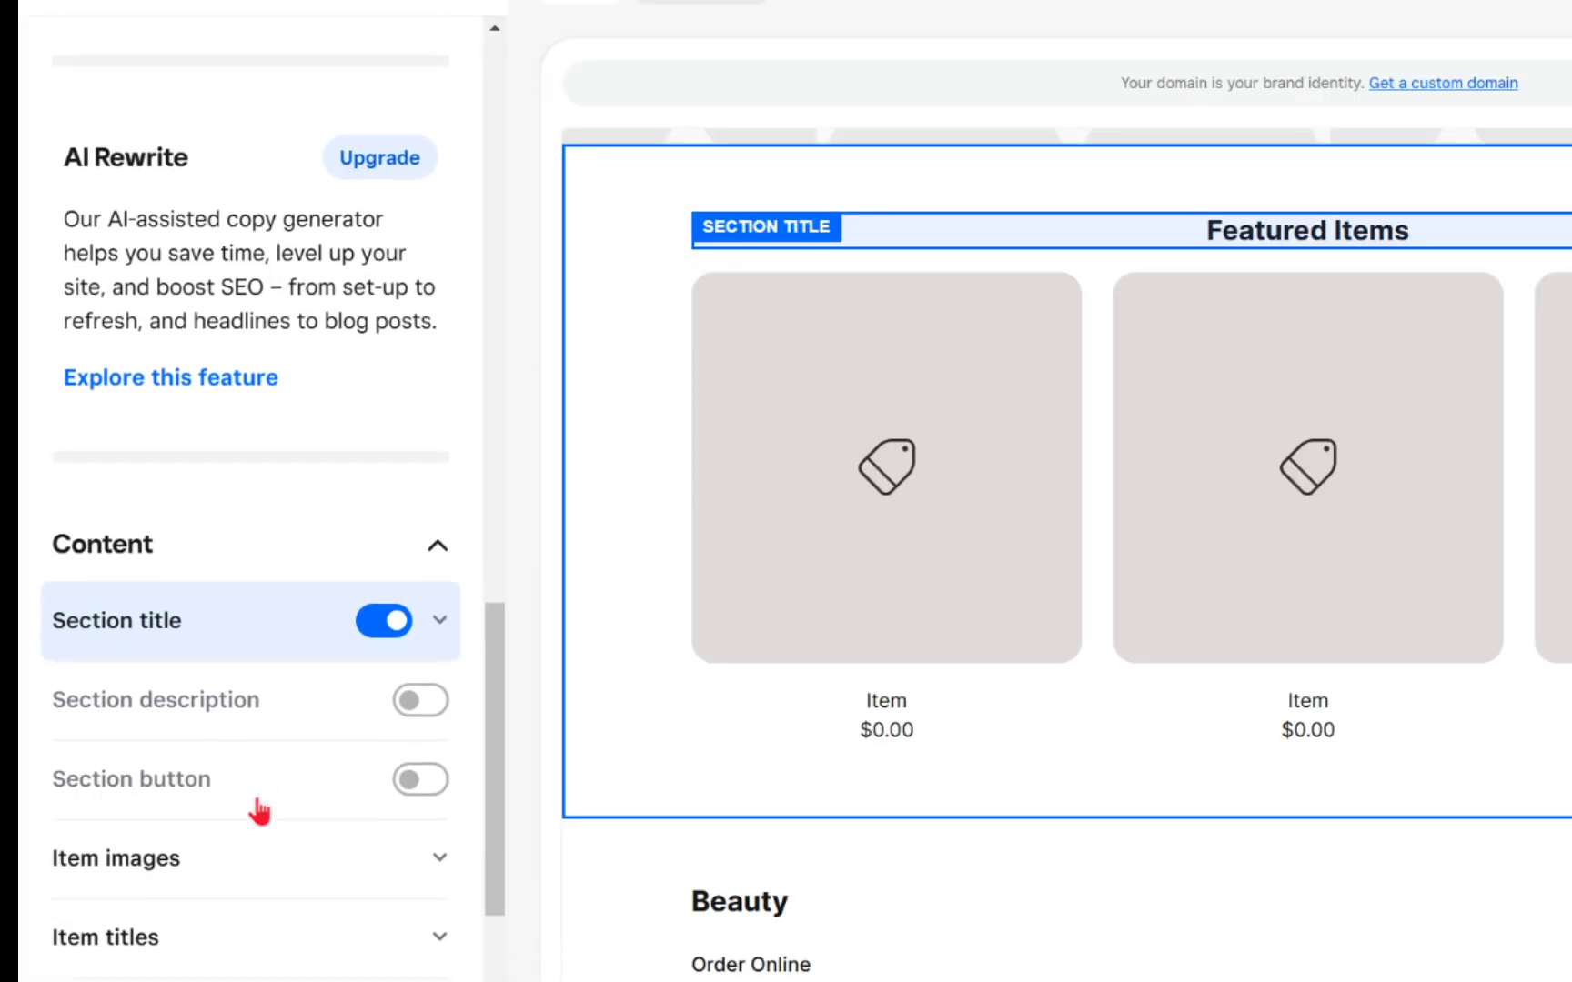
{"action": "scroll", "coordinate": [259, 810], "scroll_direction": "down", "scroll_amount": 2}
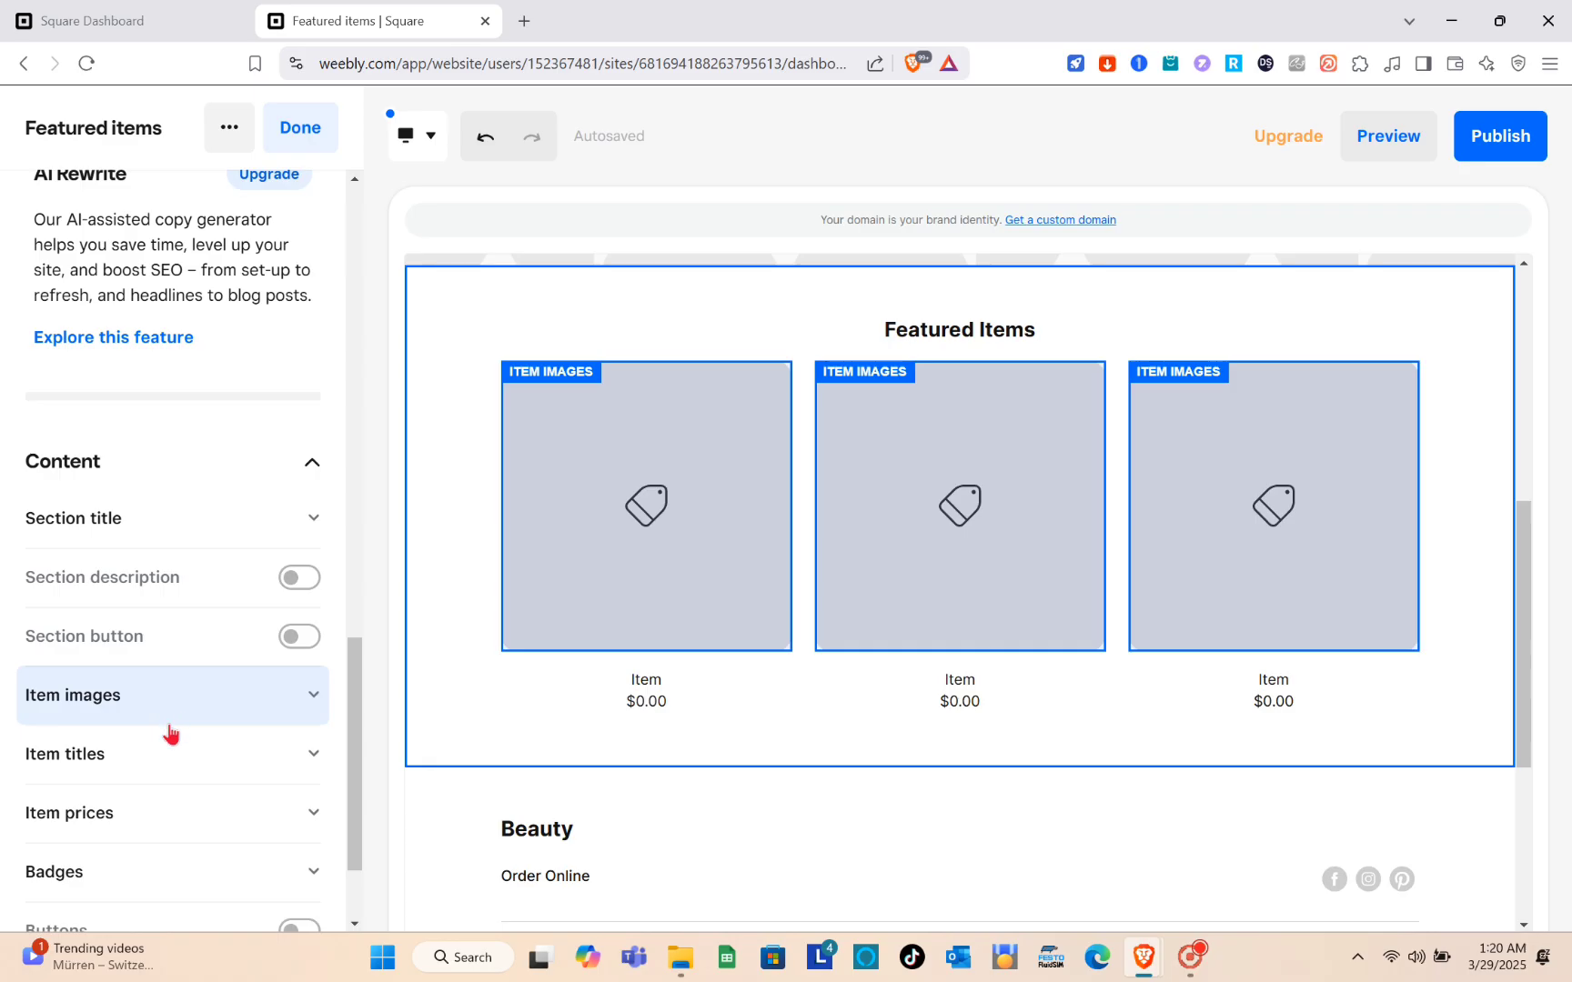
{"action": "scroll", "coordinate": [238, 742], "scroll_direction": "down", "scroll_amount": 1}
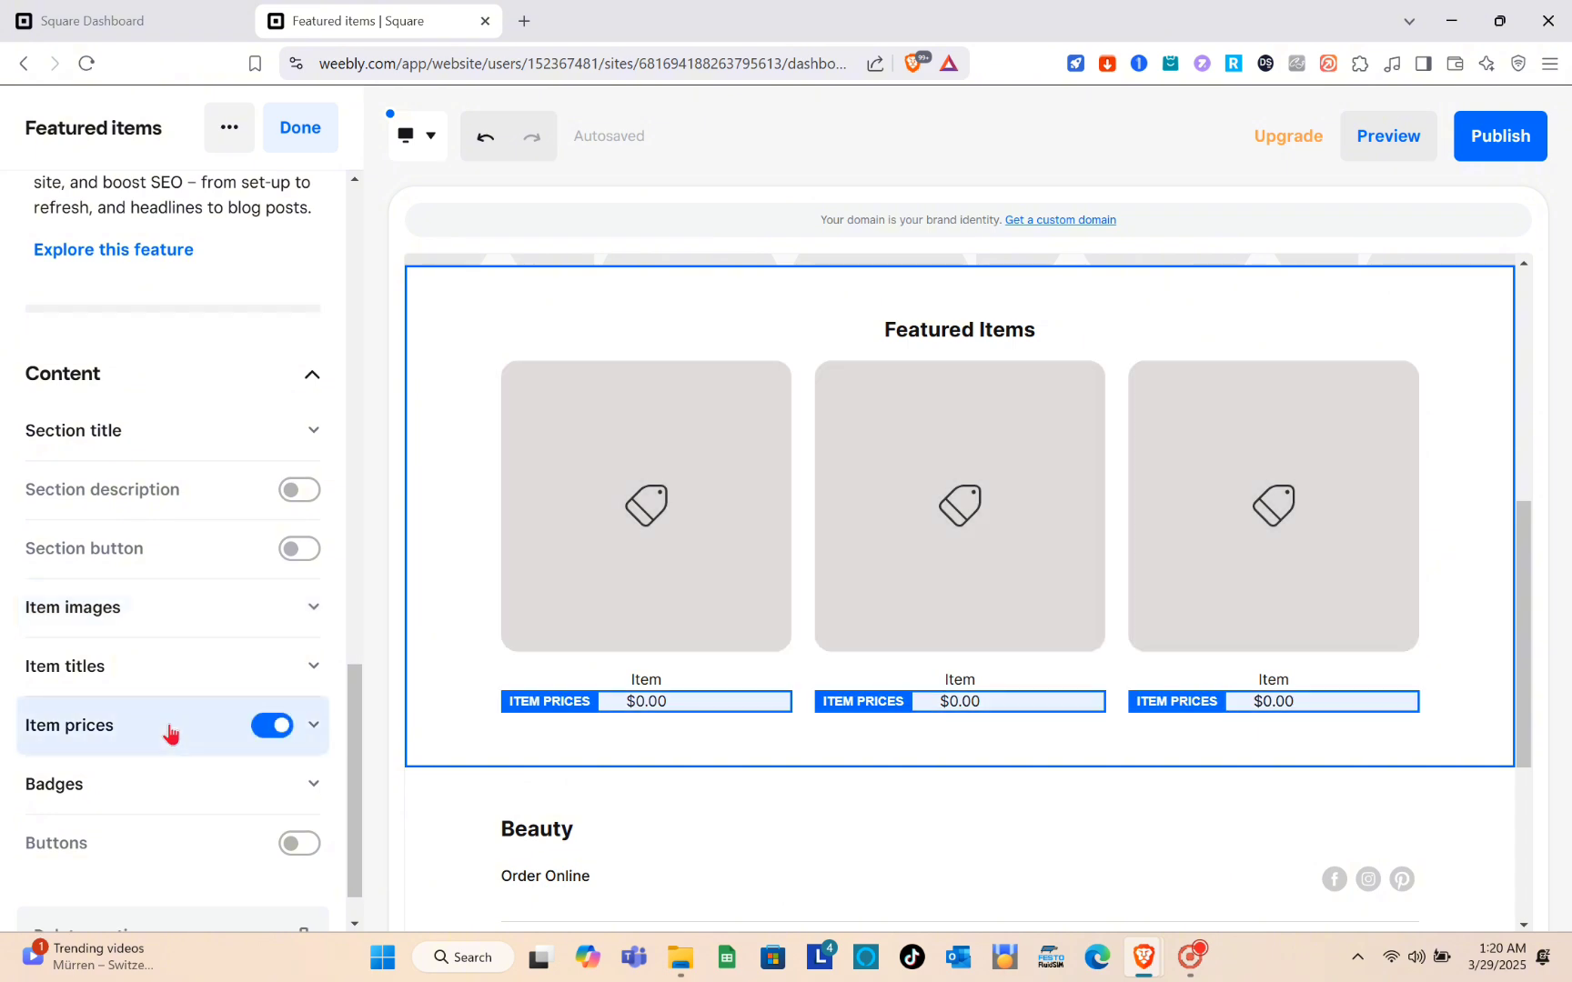
Step: Inspect the first featured item, recheck the item source options, and finish with Done
{"action": "left_click", "coordinate": [647, 710]}
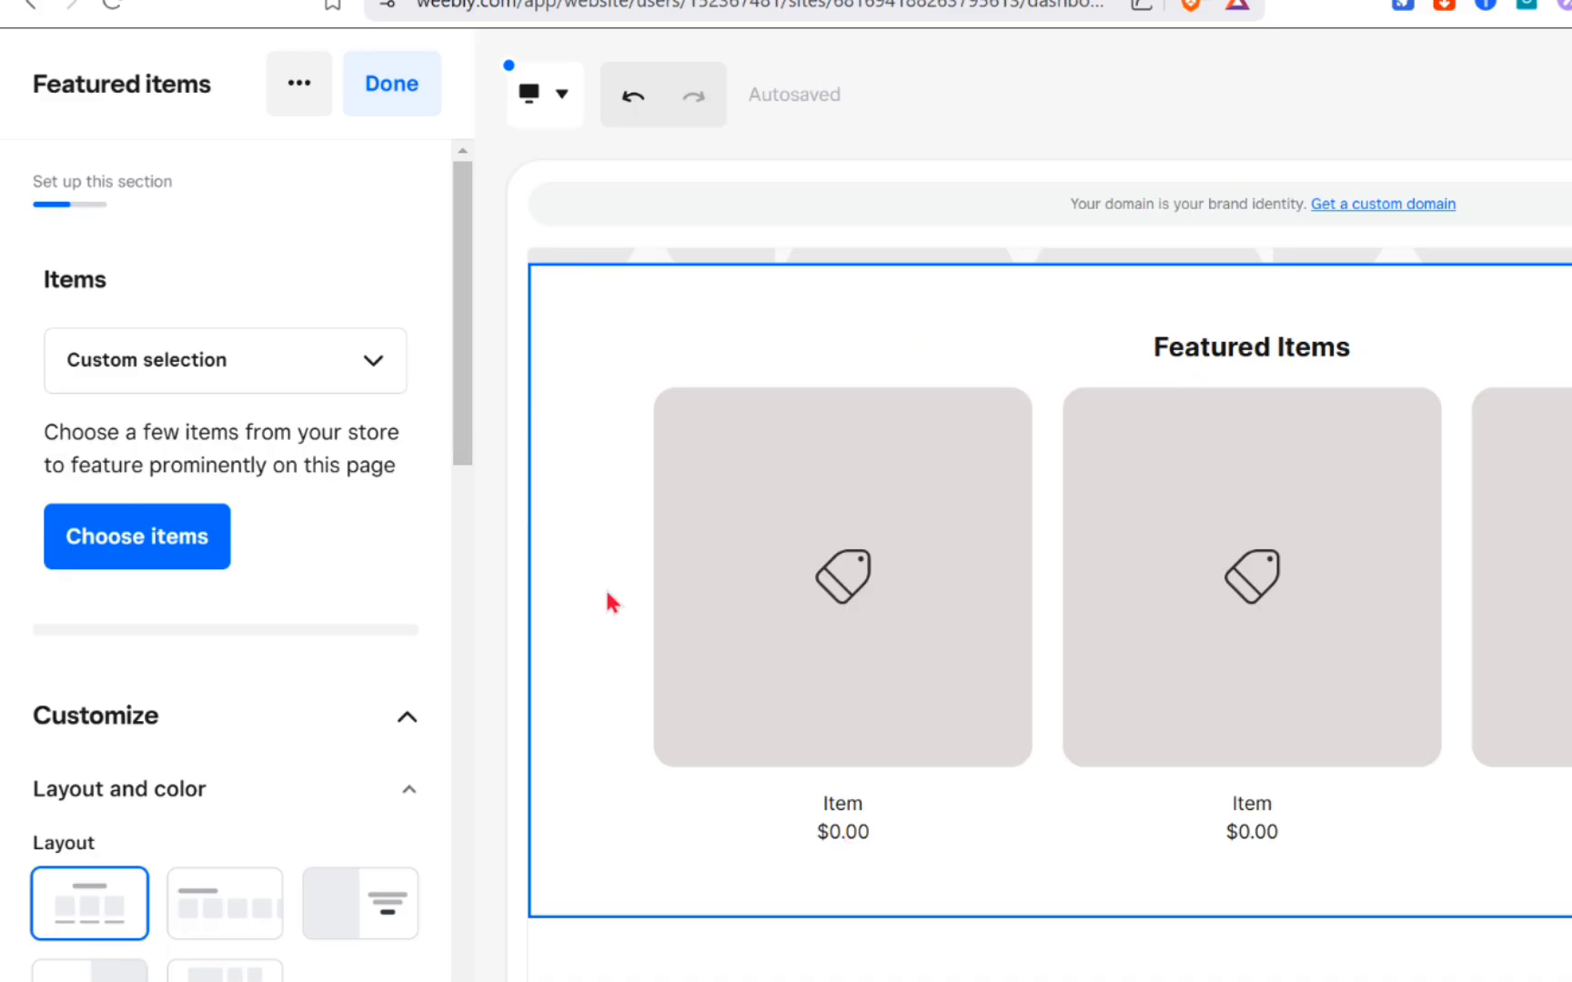
{"action": "scroll", "coordinate": [165, 448], "scroll_direction": "down", "scroll_amount": 1}
{"action": "scroll", "coordinate": [215, 500], "scroll_direction": "down", "scroll_amount": 3}
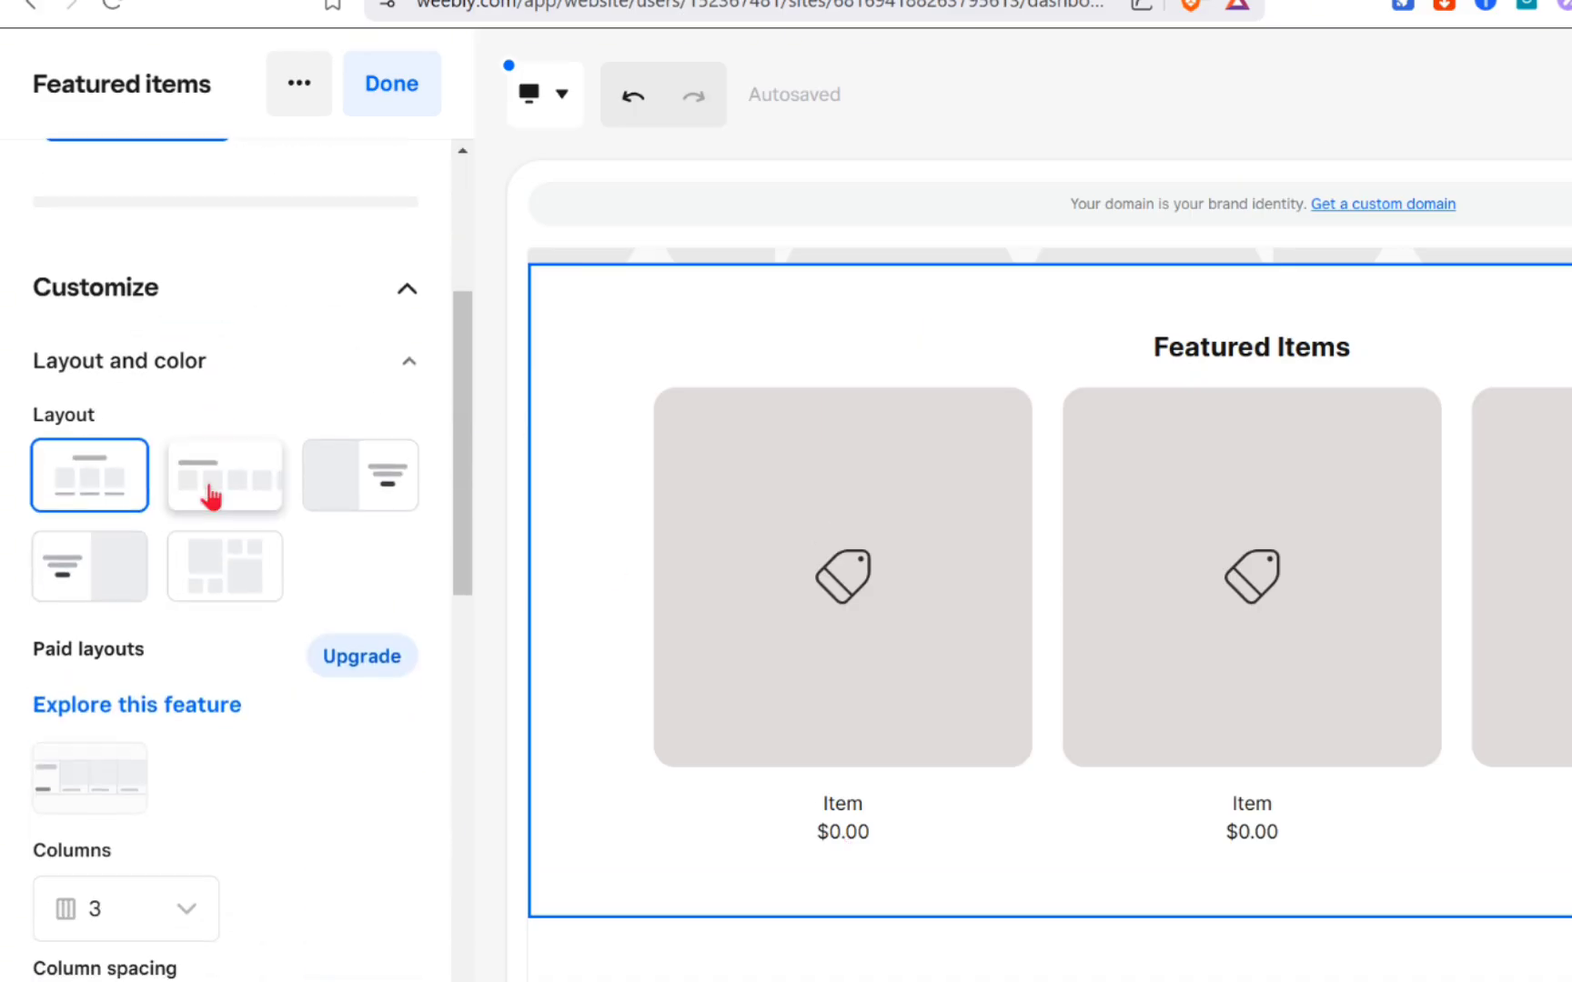
{"action": "scroll", "coordinate": [215, 499], "scroll_direction": "up", "scroll_amount": 2}
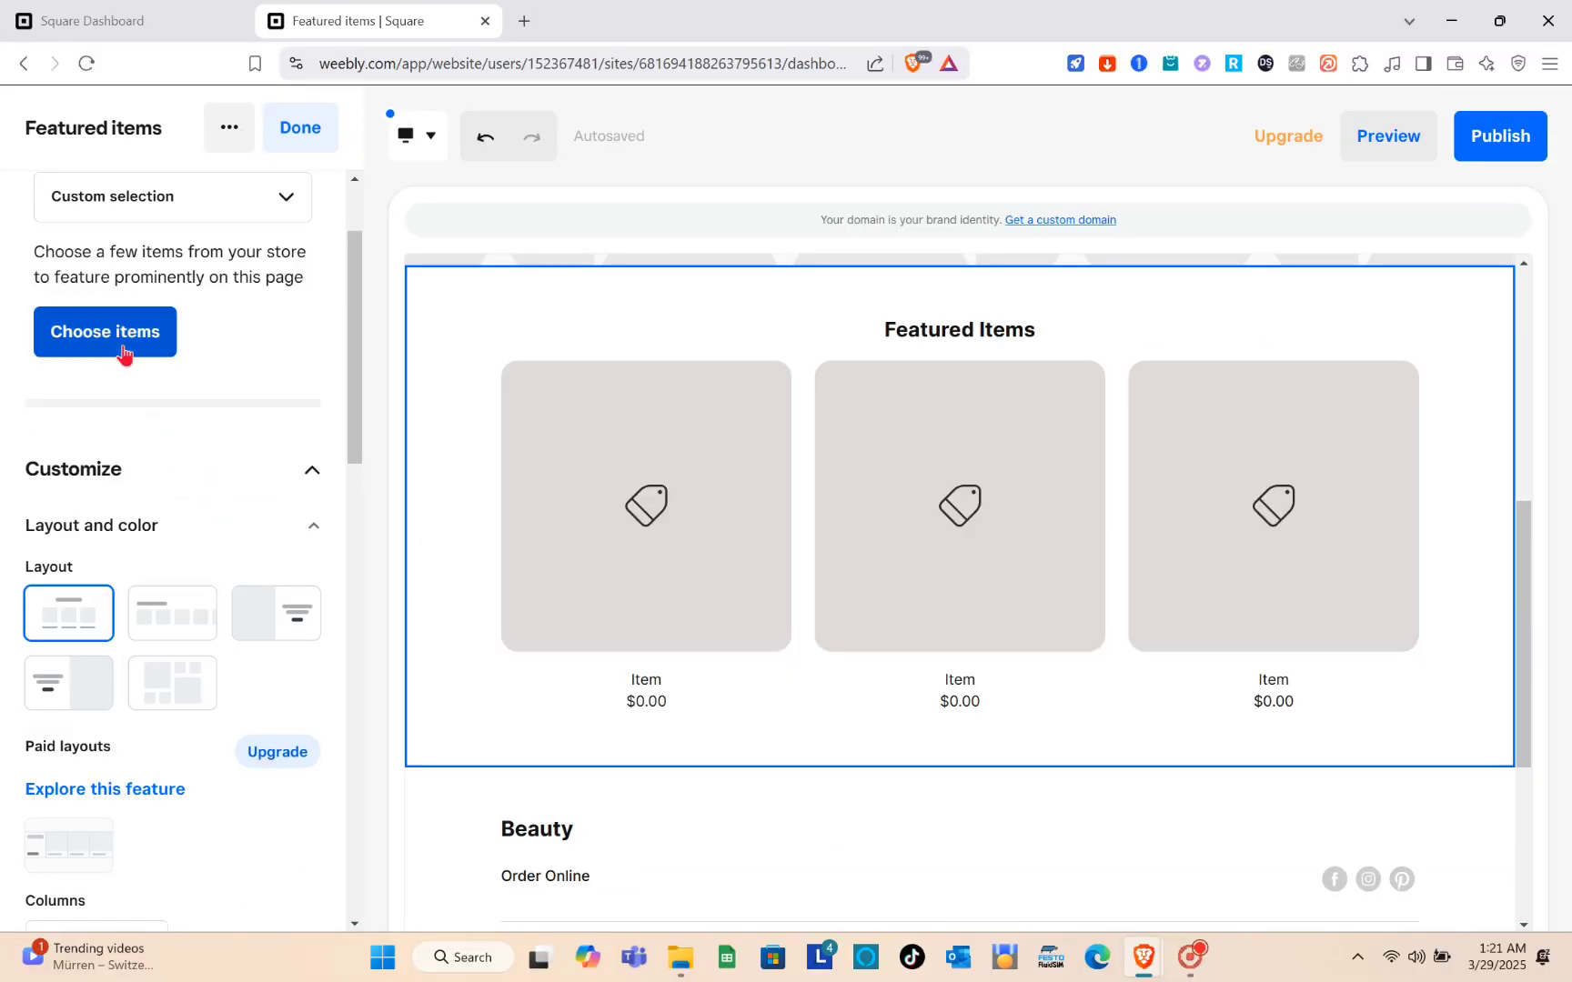
{"action": "left_click", "coordinate": [124, 355]}
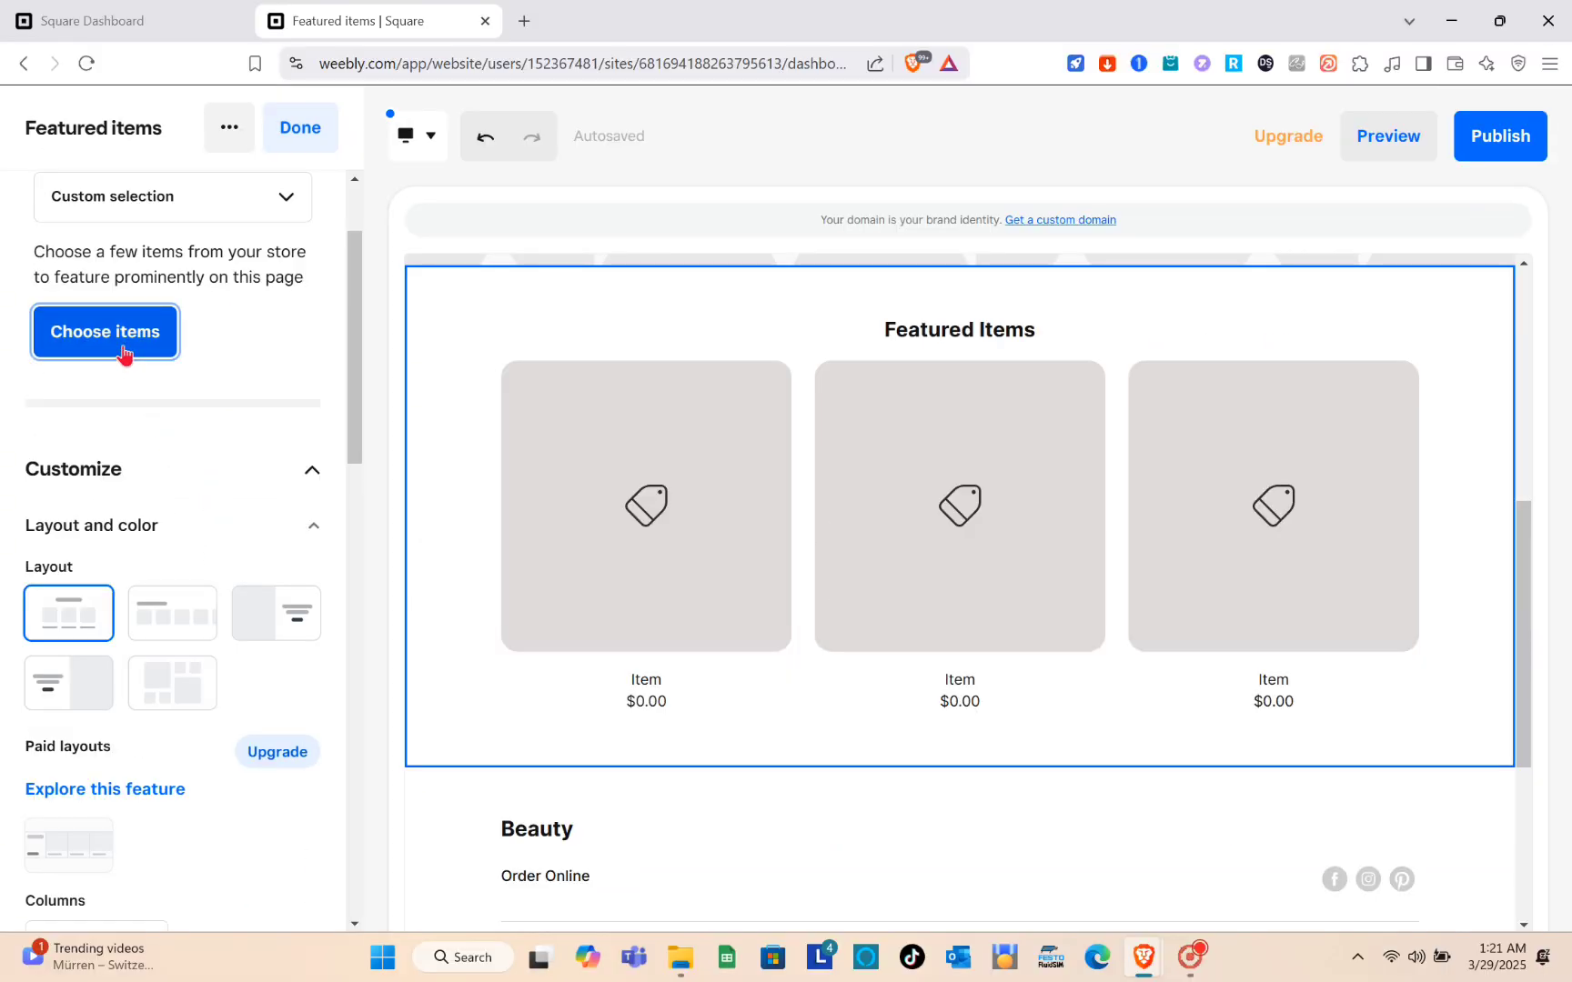
{"action": "left_click", "coordinate": [289, 218]}
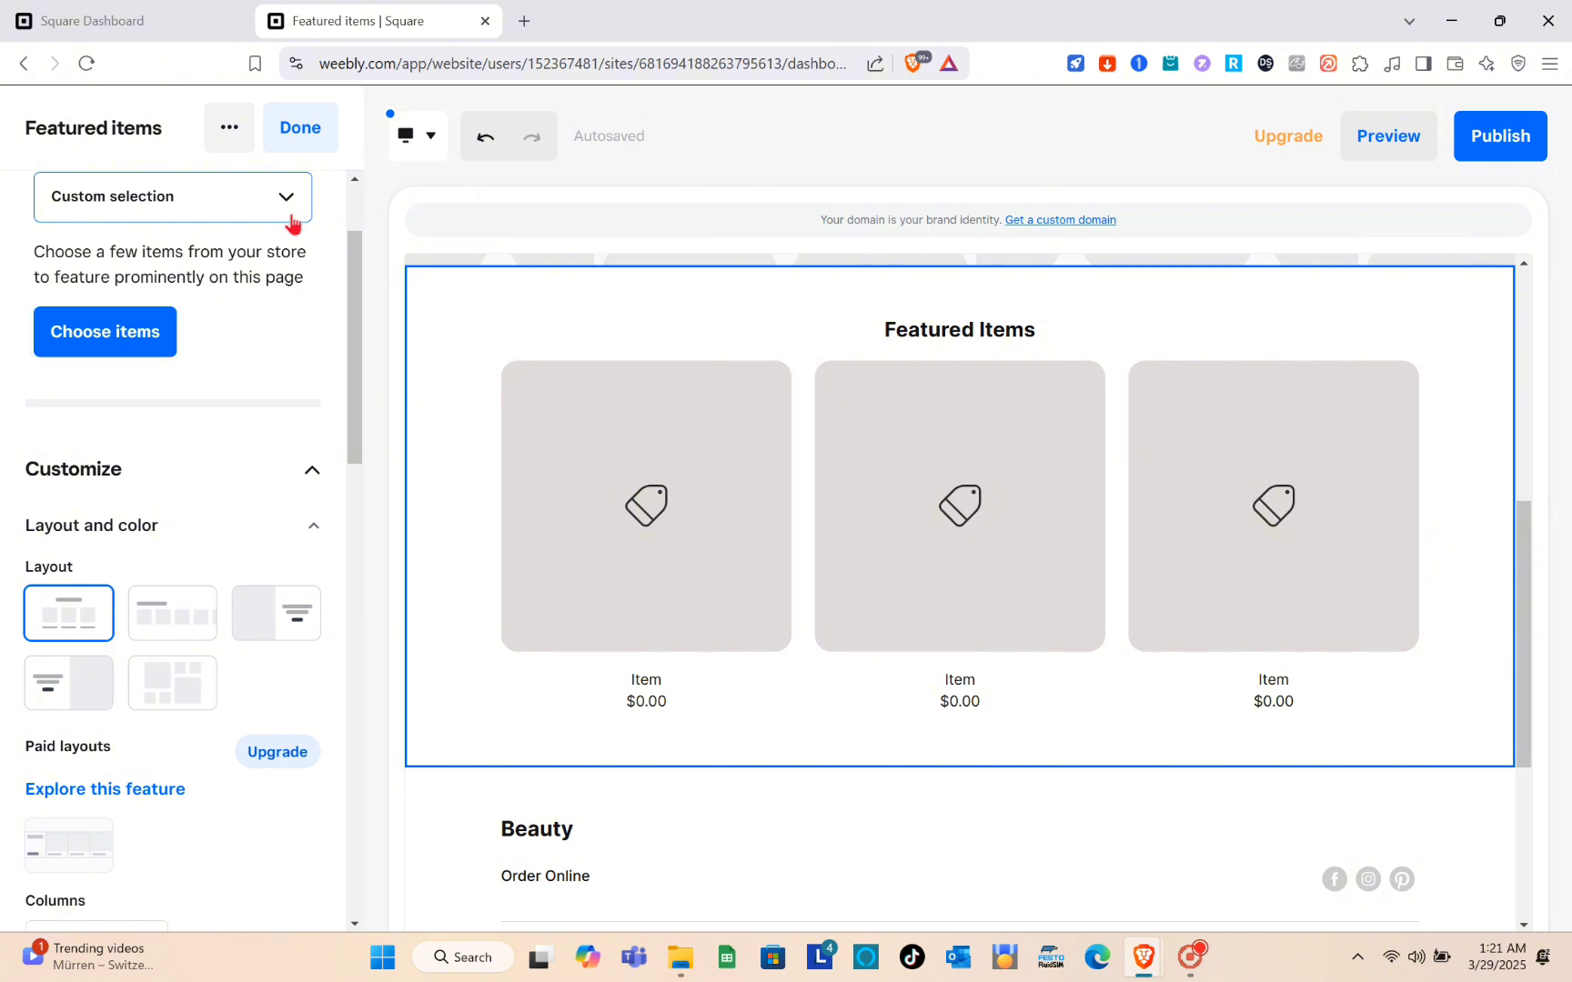
{"action": "left_click", "coordinate": [790, 228]}
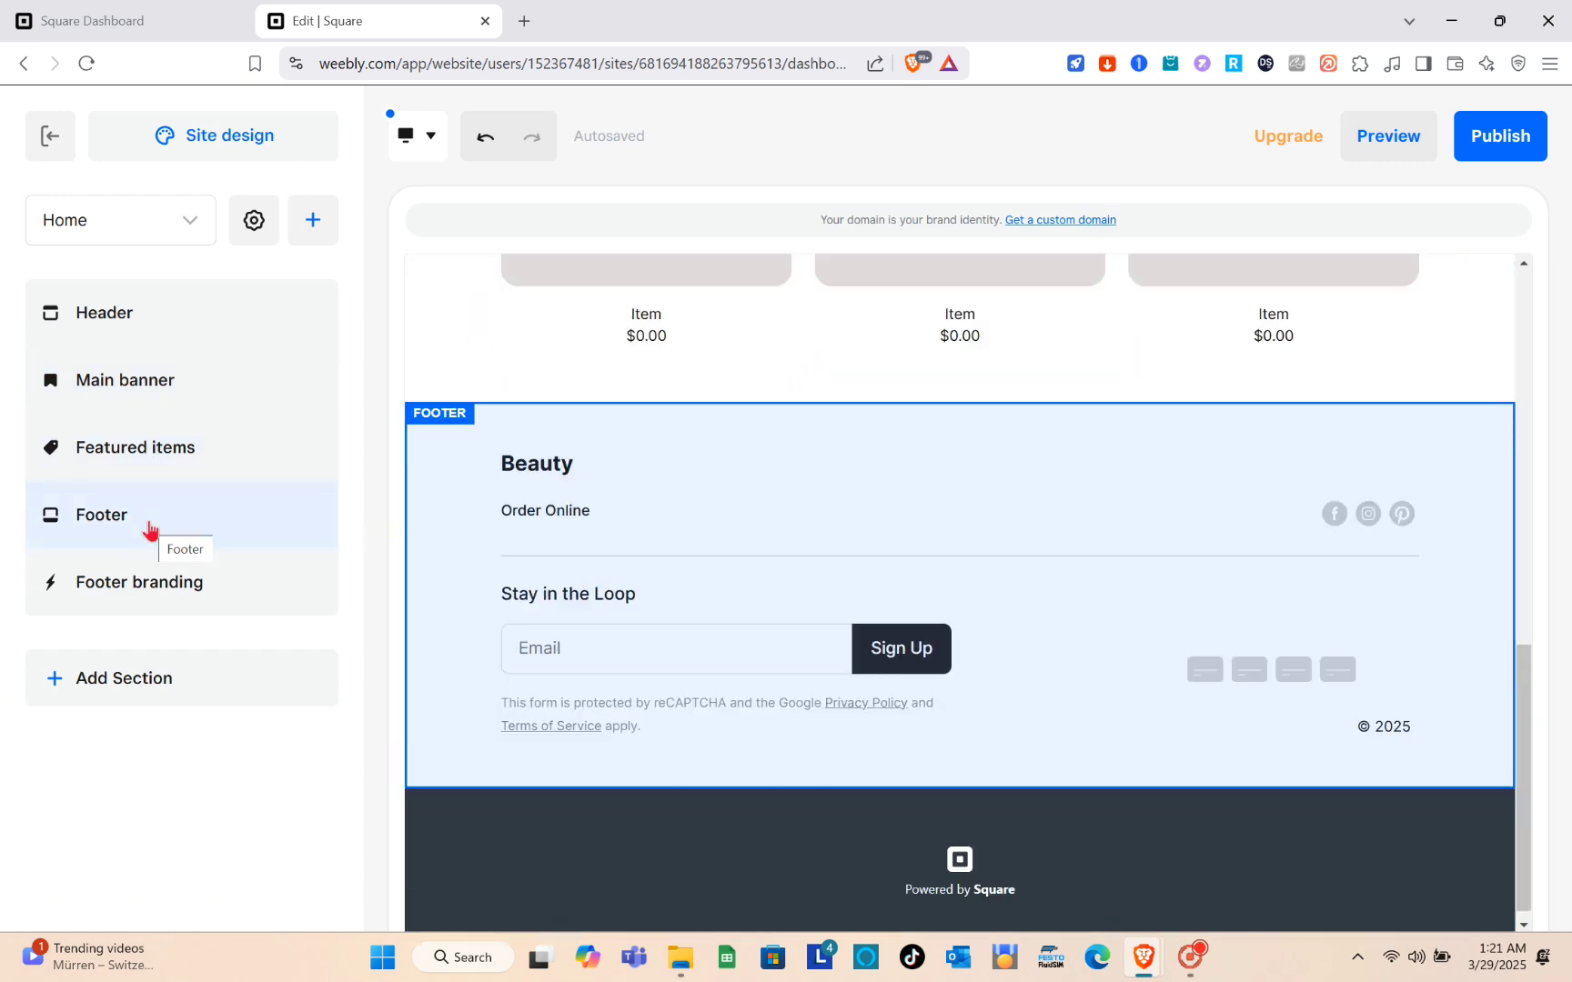
{"action": "left_click", "coordinate": [151, 531]}
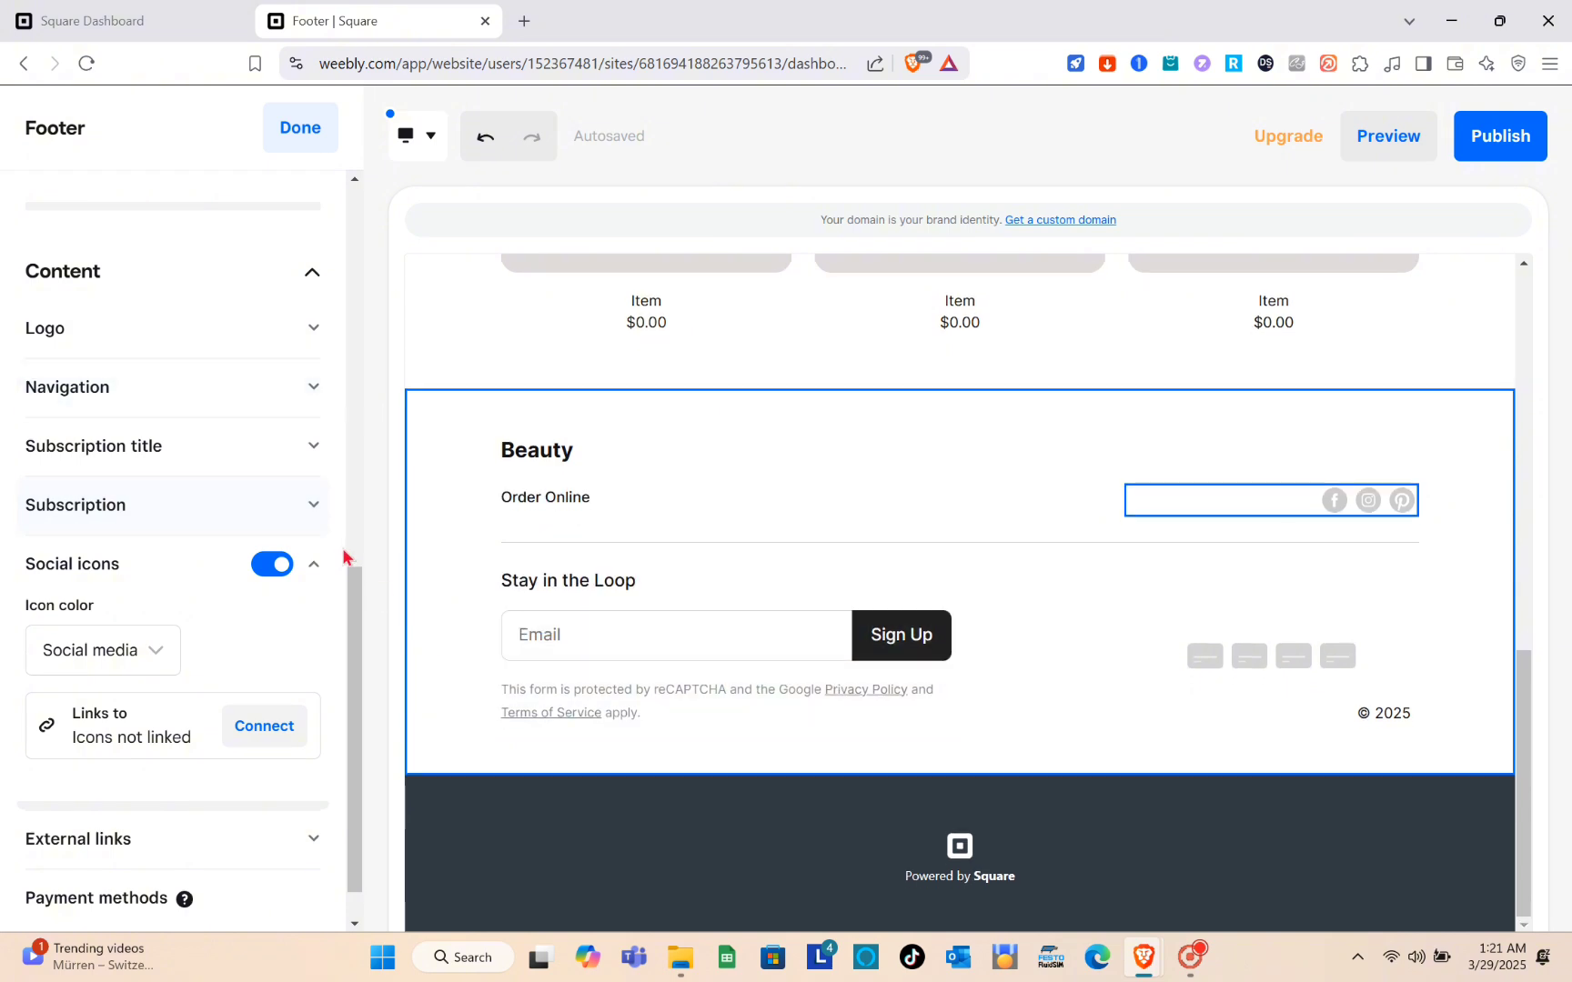
{"action": "left_click", "coordinate": [434, 331]}
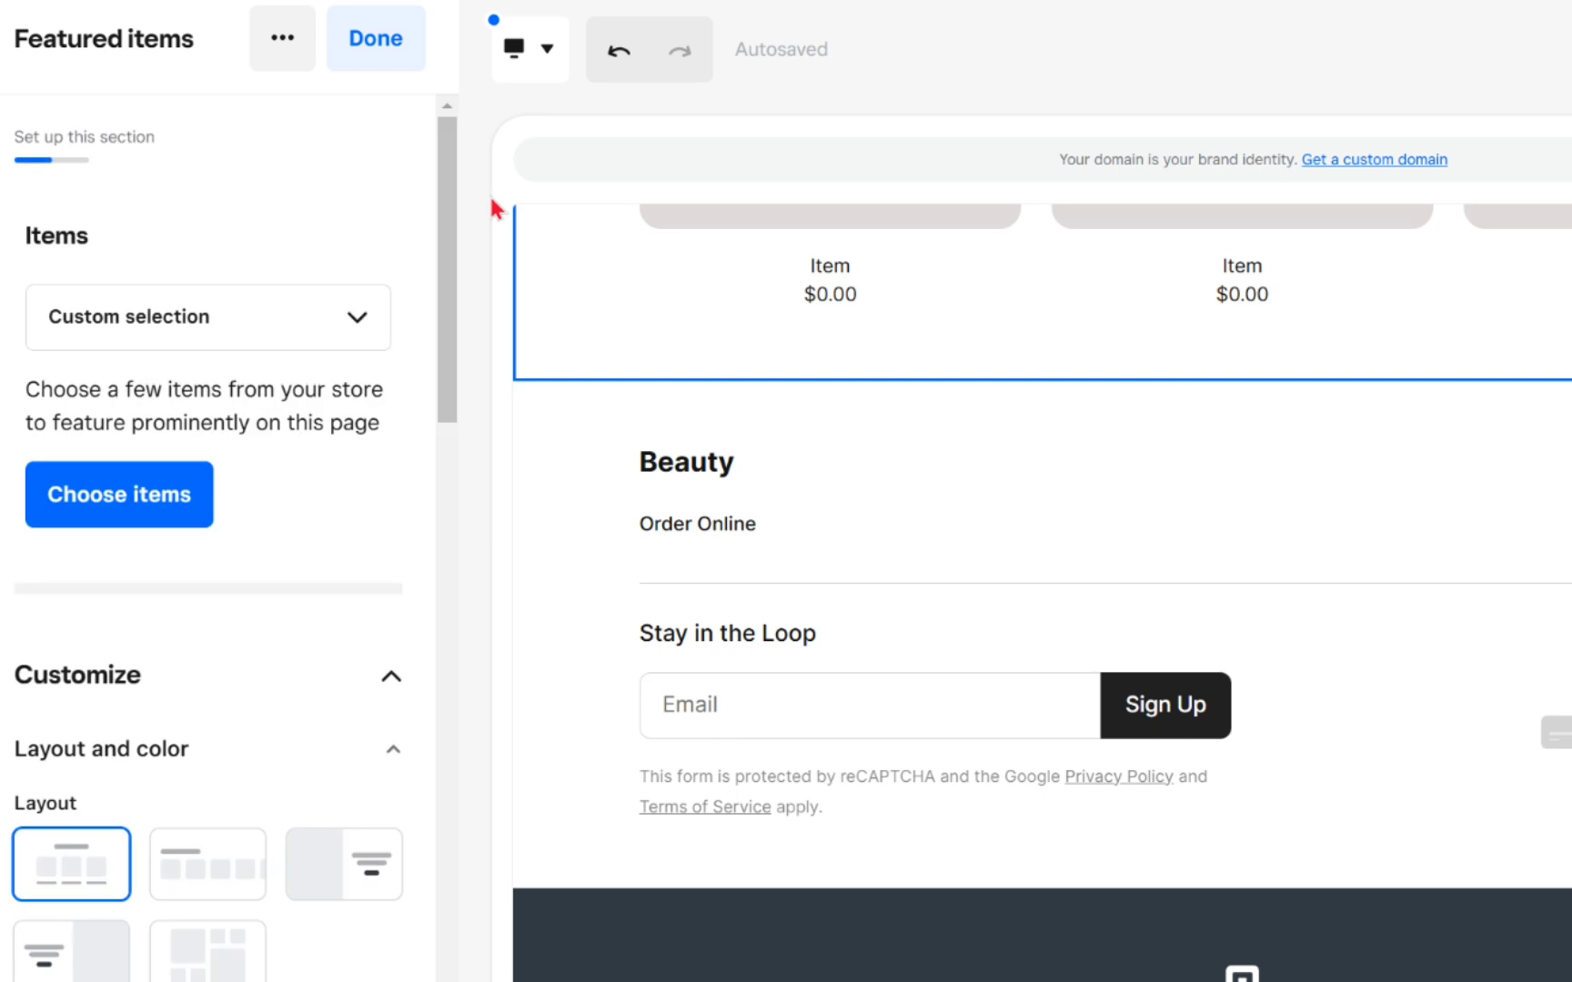
{"action": "left_click", "coordinate": [293, 143]}
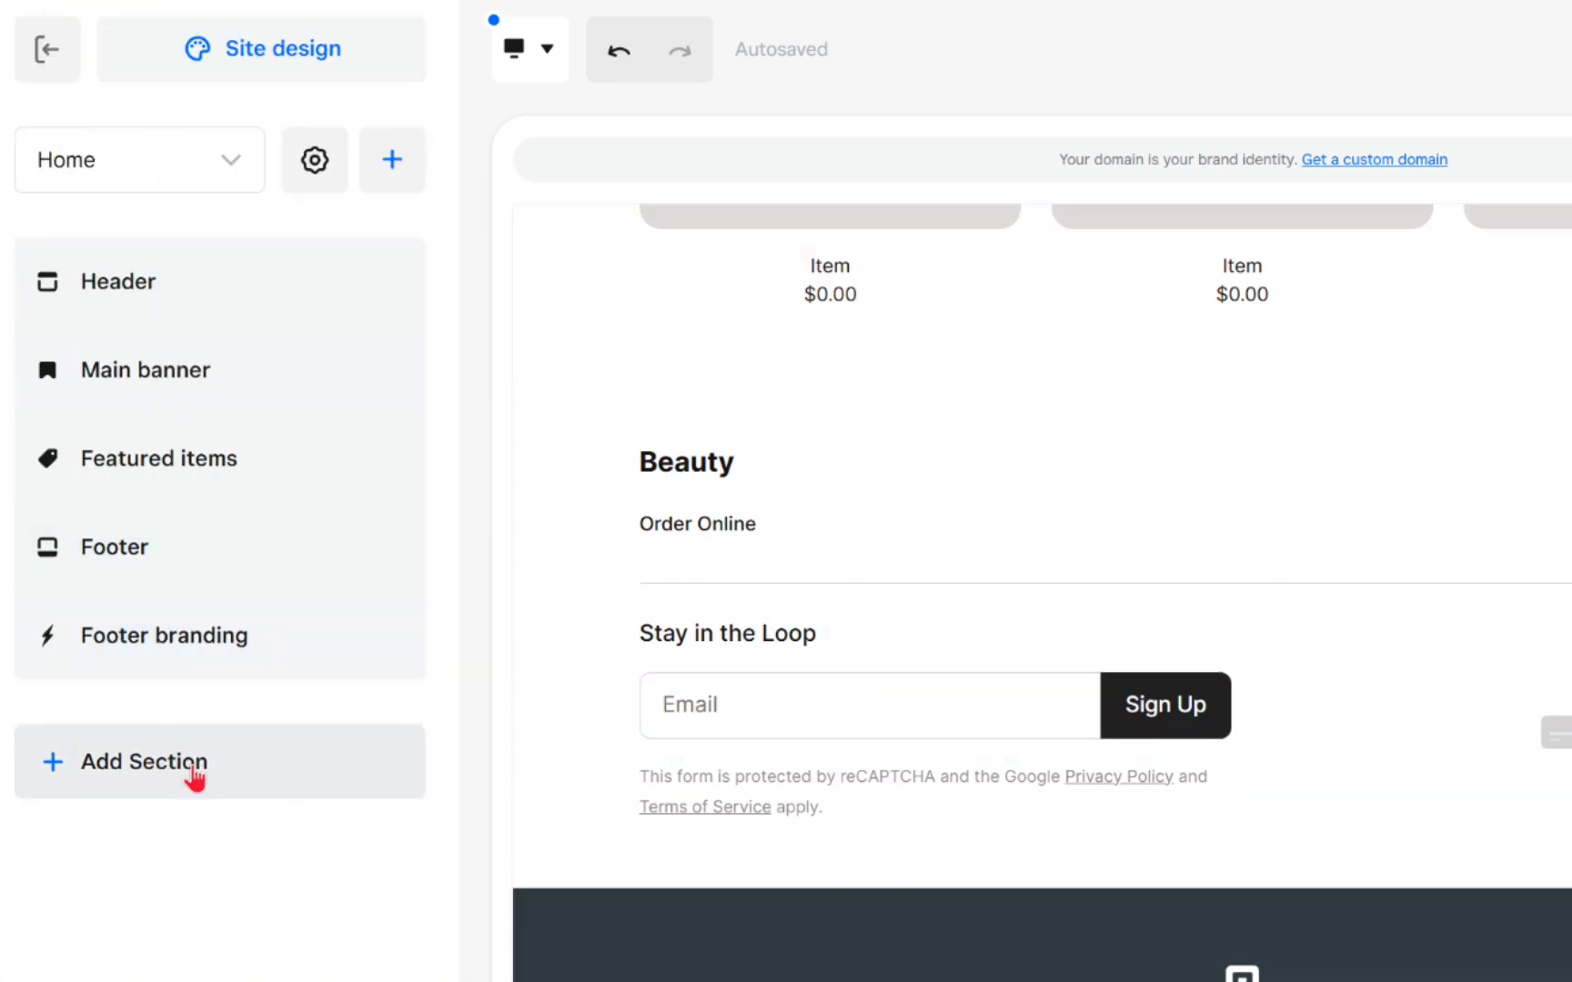
Step: Browse the Add section options, then preview the Beauty site as visitors see it
{"action": "left_click", "coordinate": [194, 773]}
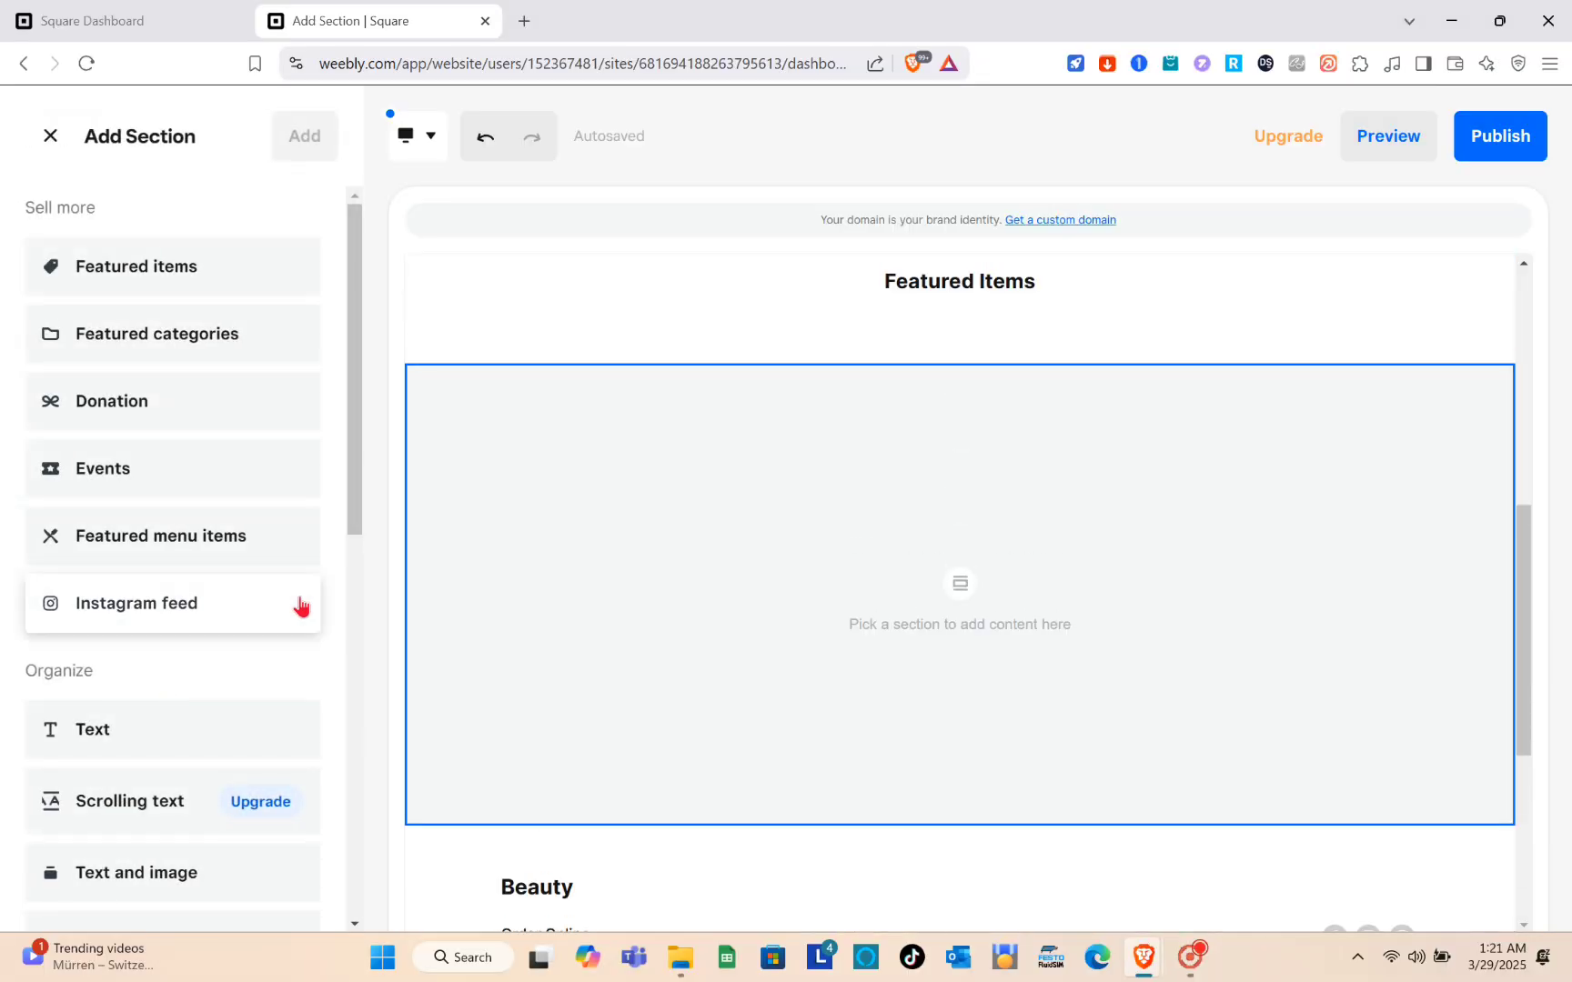
{"action": "scroll", "coordinate": [175, 554], "scroll_direction": "down", "scroll_amount": 3}
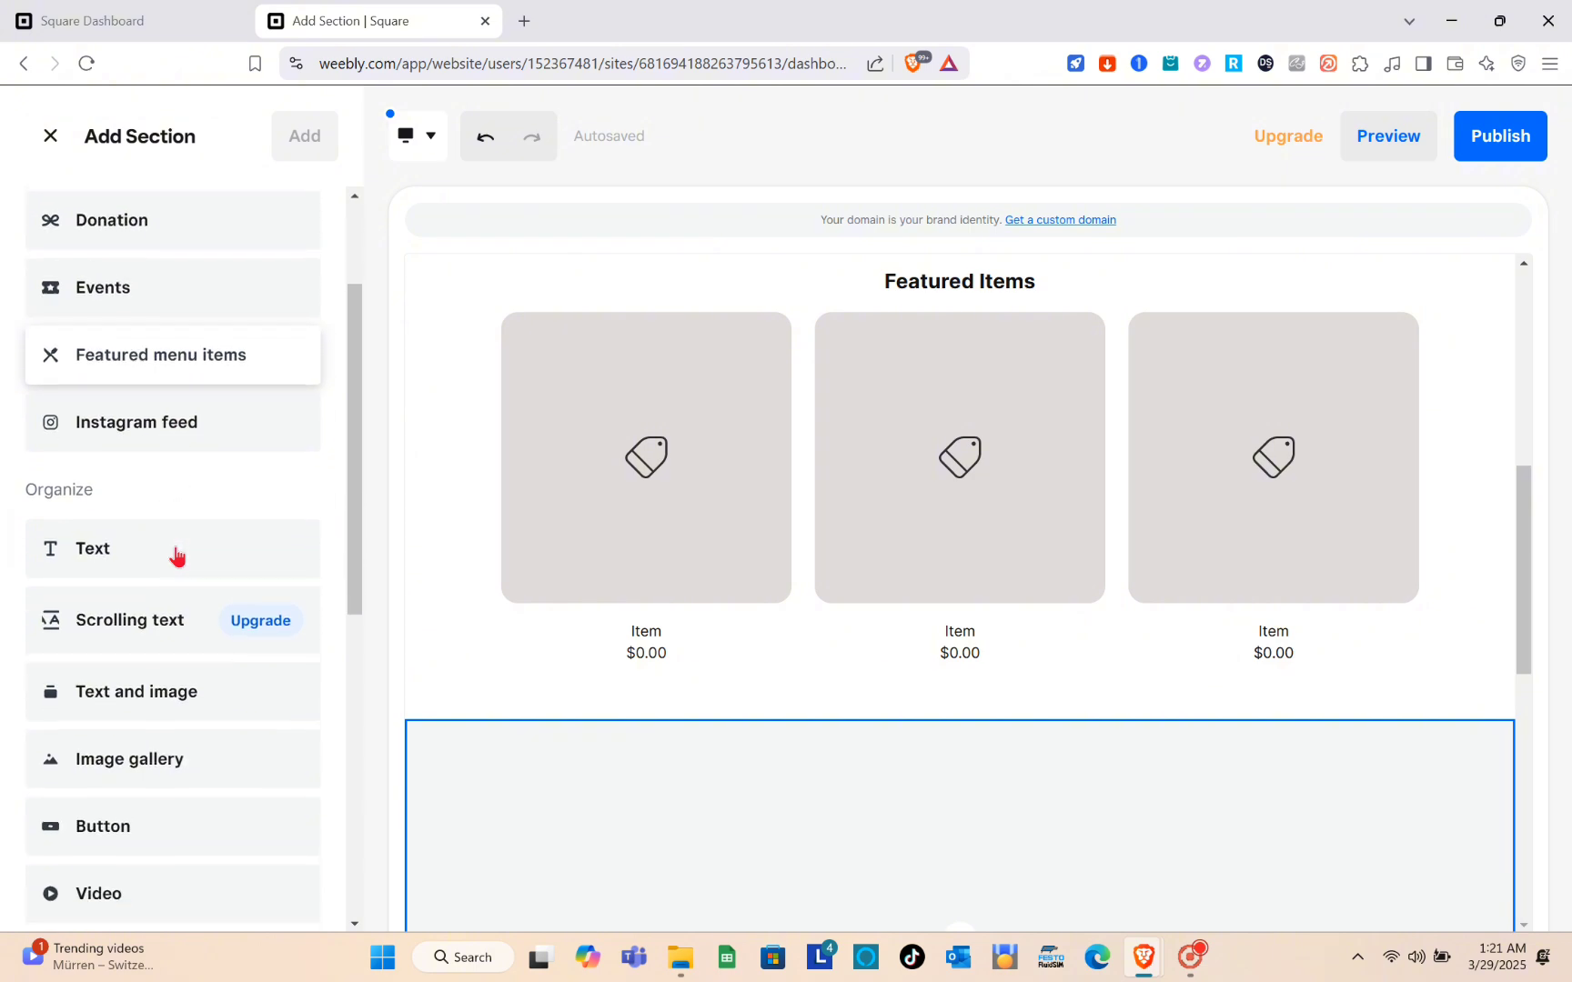
{"action": "scroll", "coordinate": [177, 555], "scroll_direction": "down", "scroll_amount": 6}
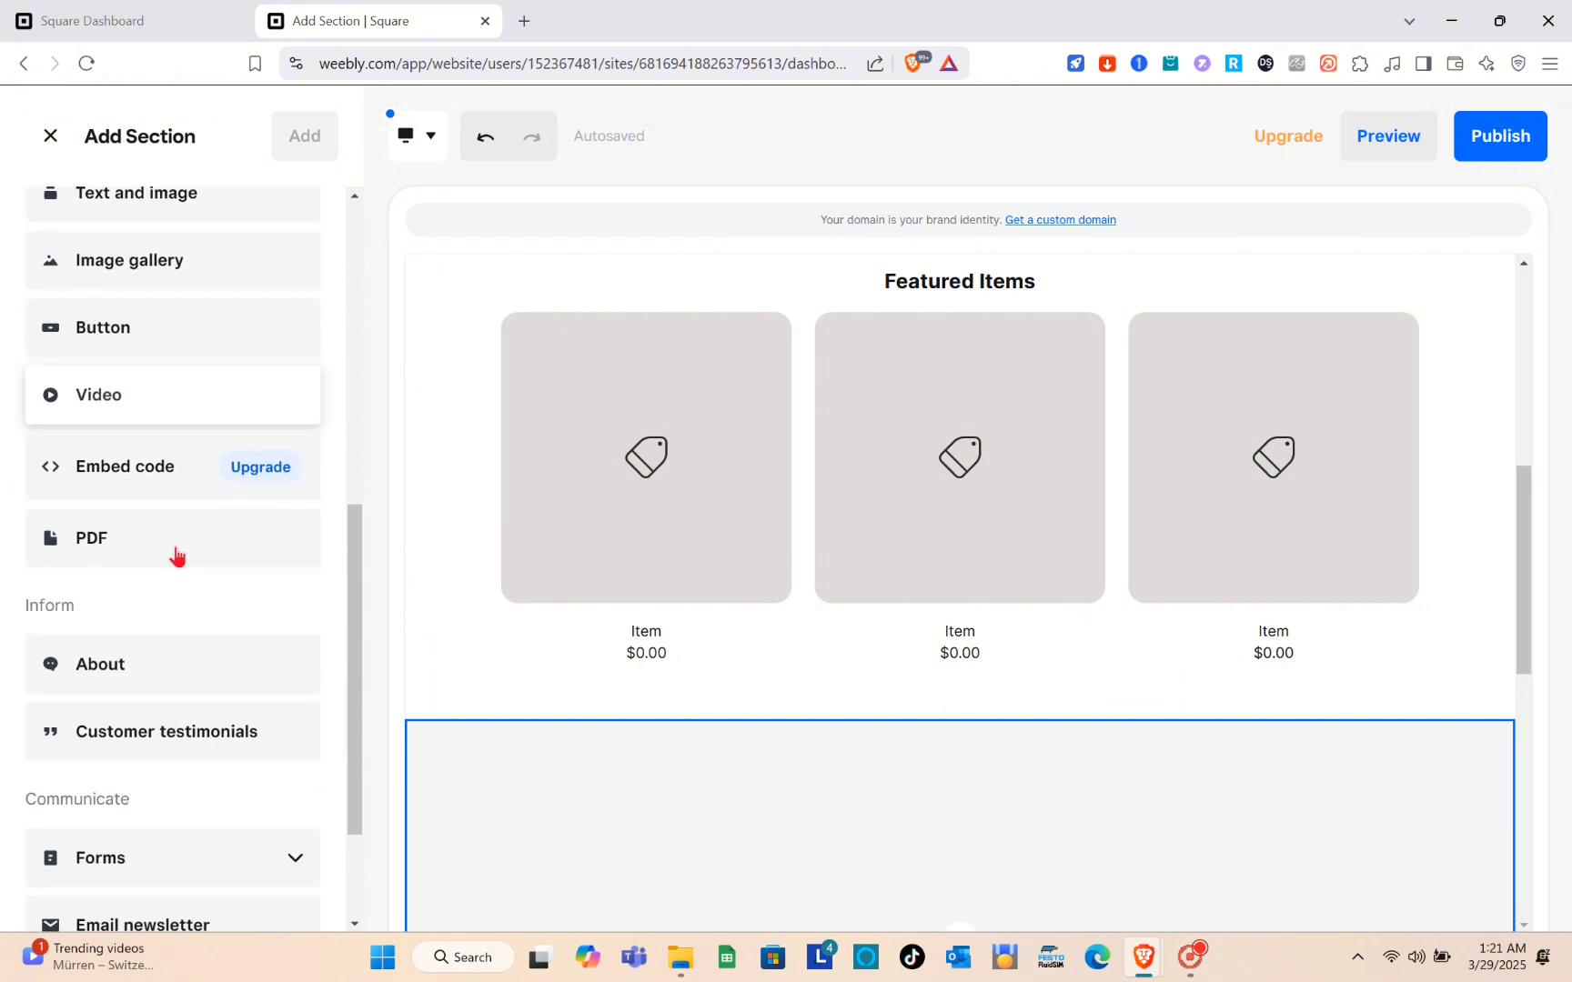
{"action": "scroll", "coordinate": [1008, 760], "scroll_direction": "down", "scroll_amount": 8}
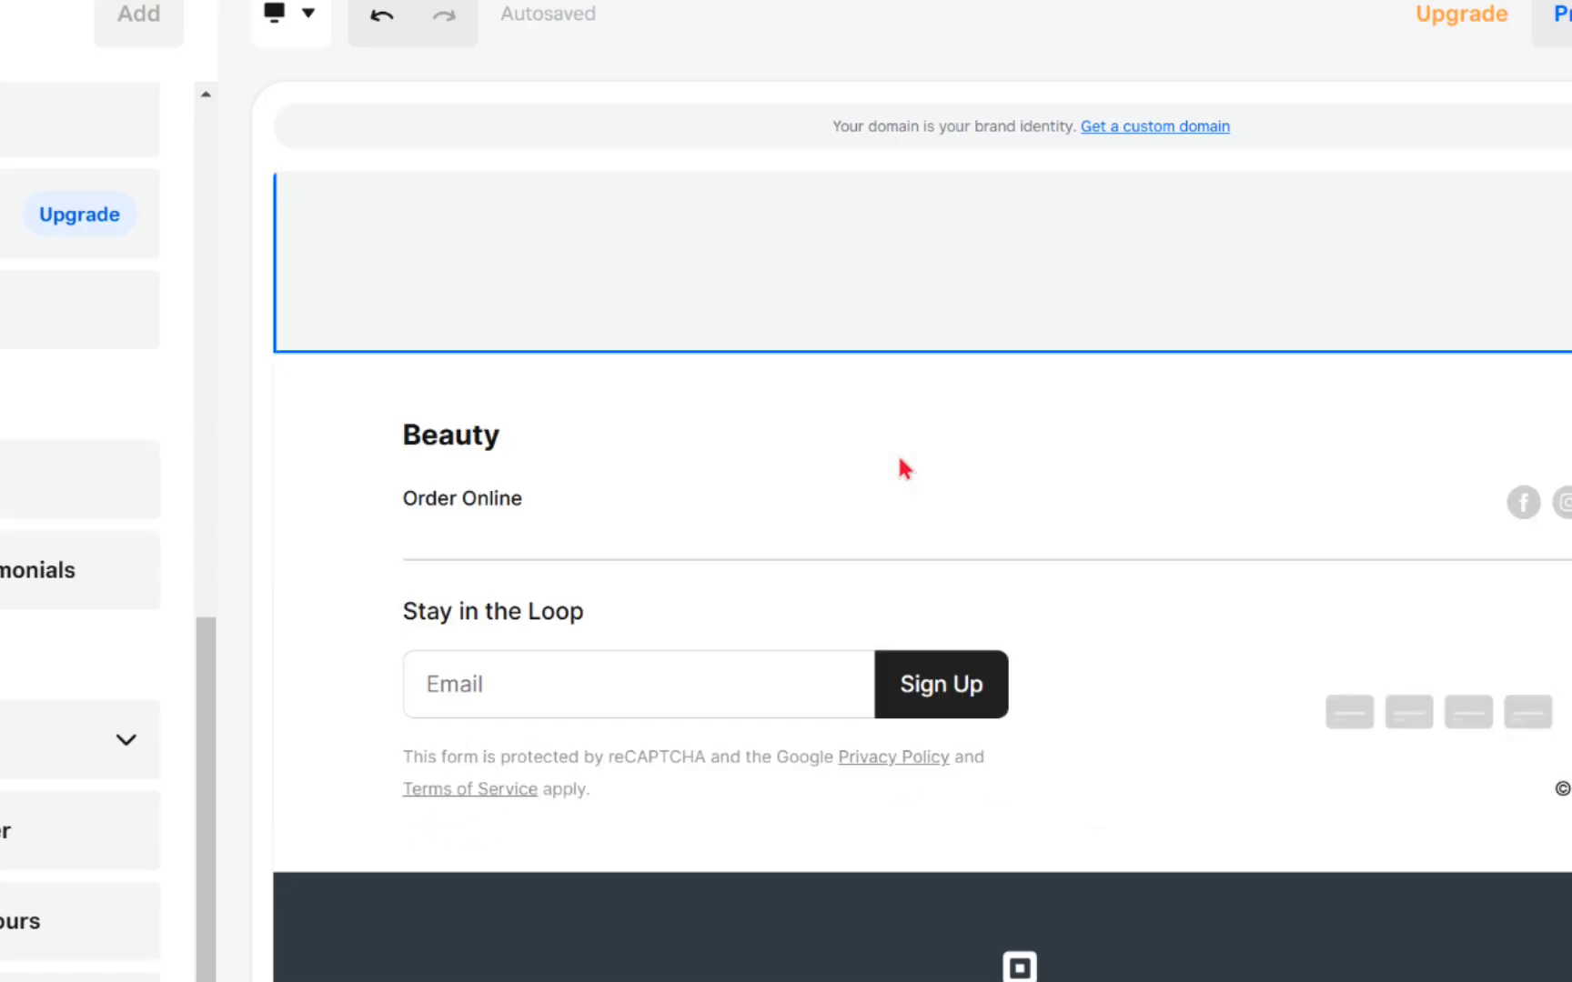
{"action": "scroll", "coordinate": [901, 463], "scroll_direction": "up", "scroll_amount": 3}
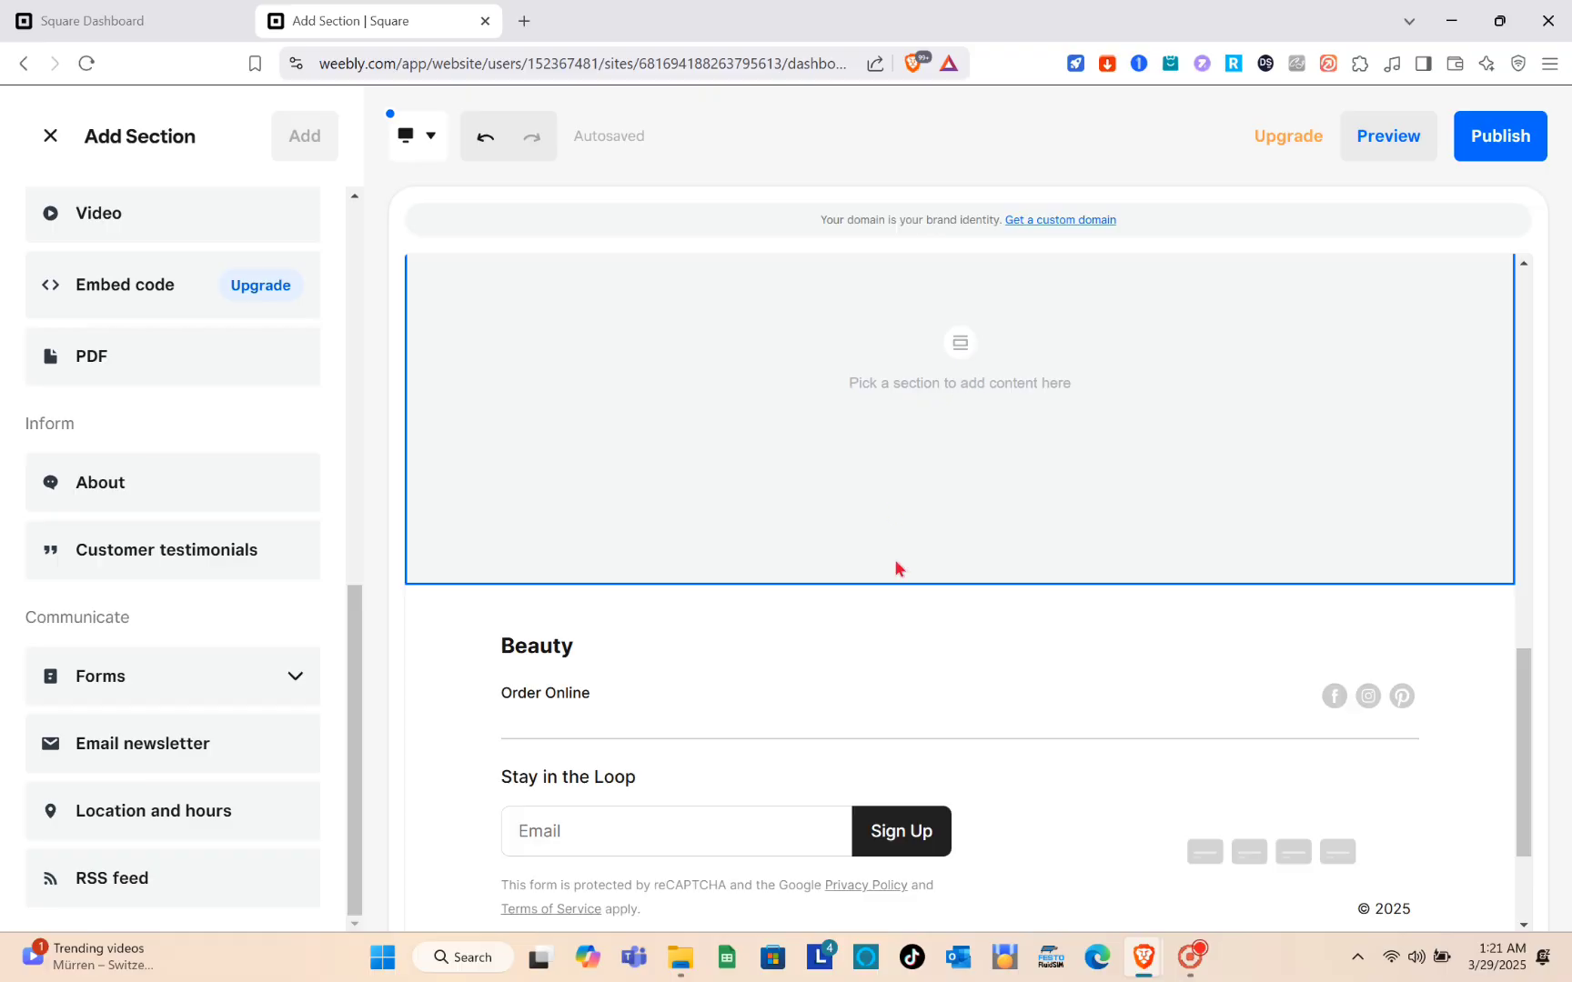
{"action": "scroll", "coordinate": [843, 499], "scroll_direction": "up", "scroll_amount": 5}
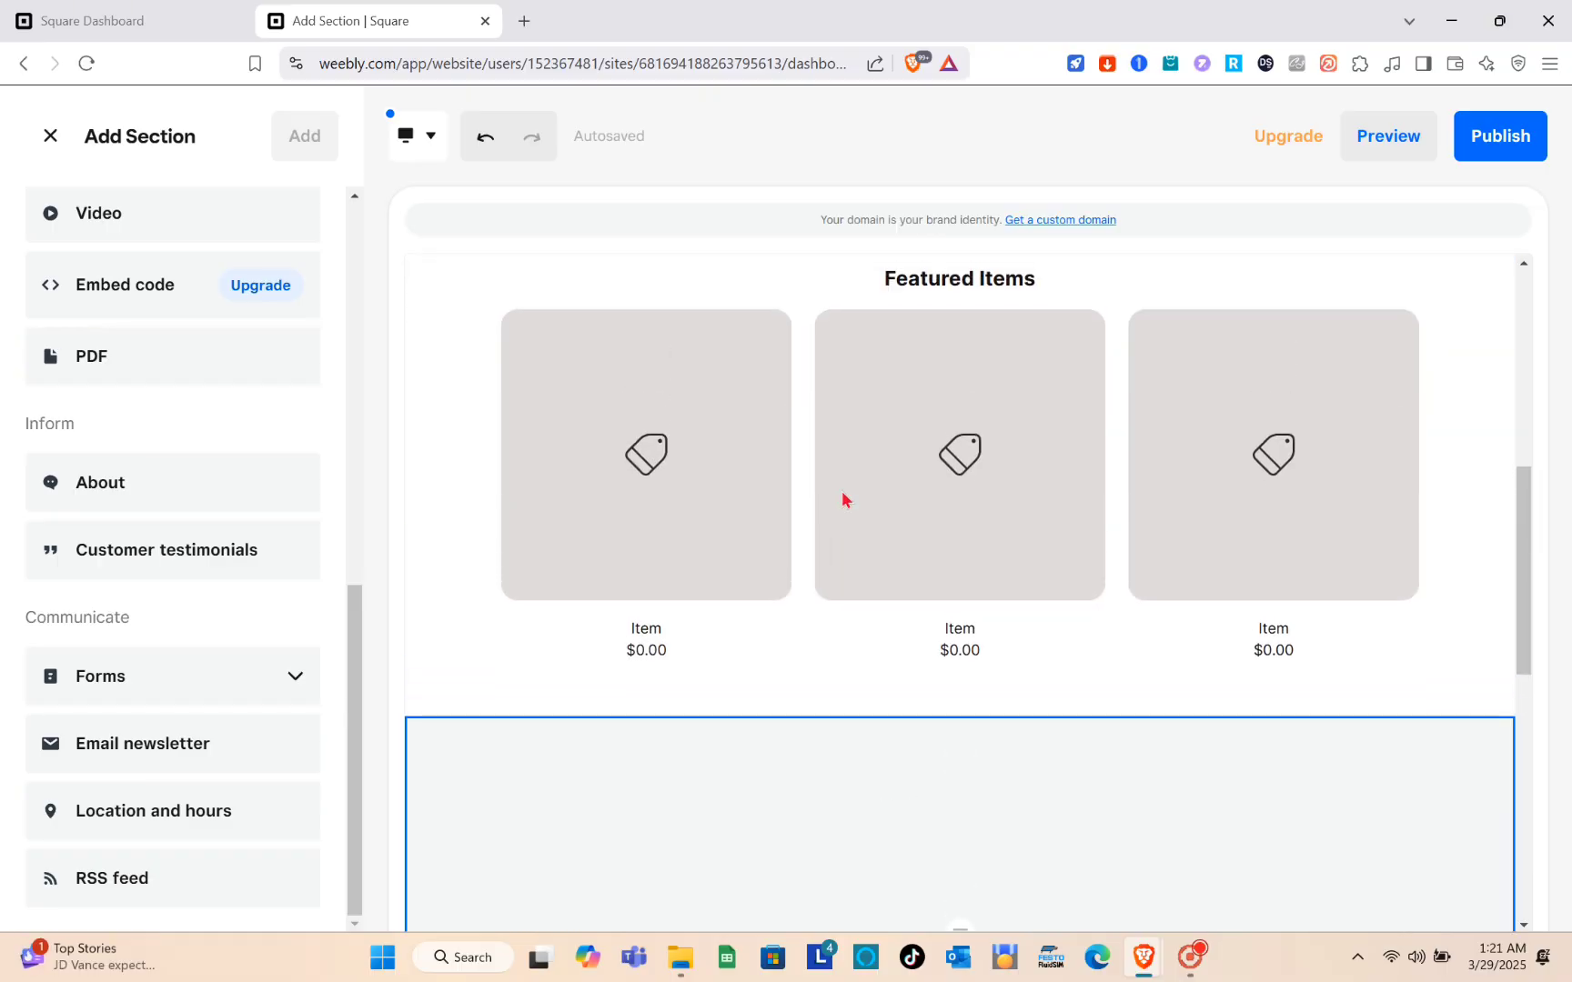
{"action": "left_click", "coordinate": [1393, 146]}
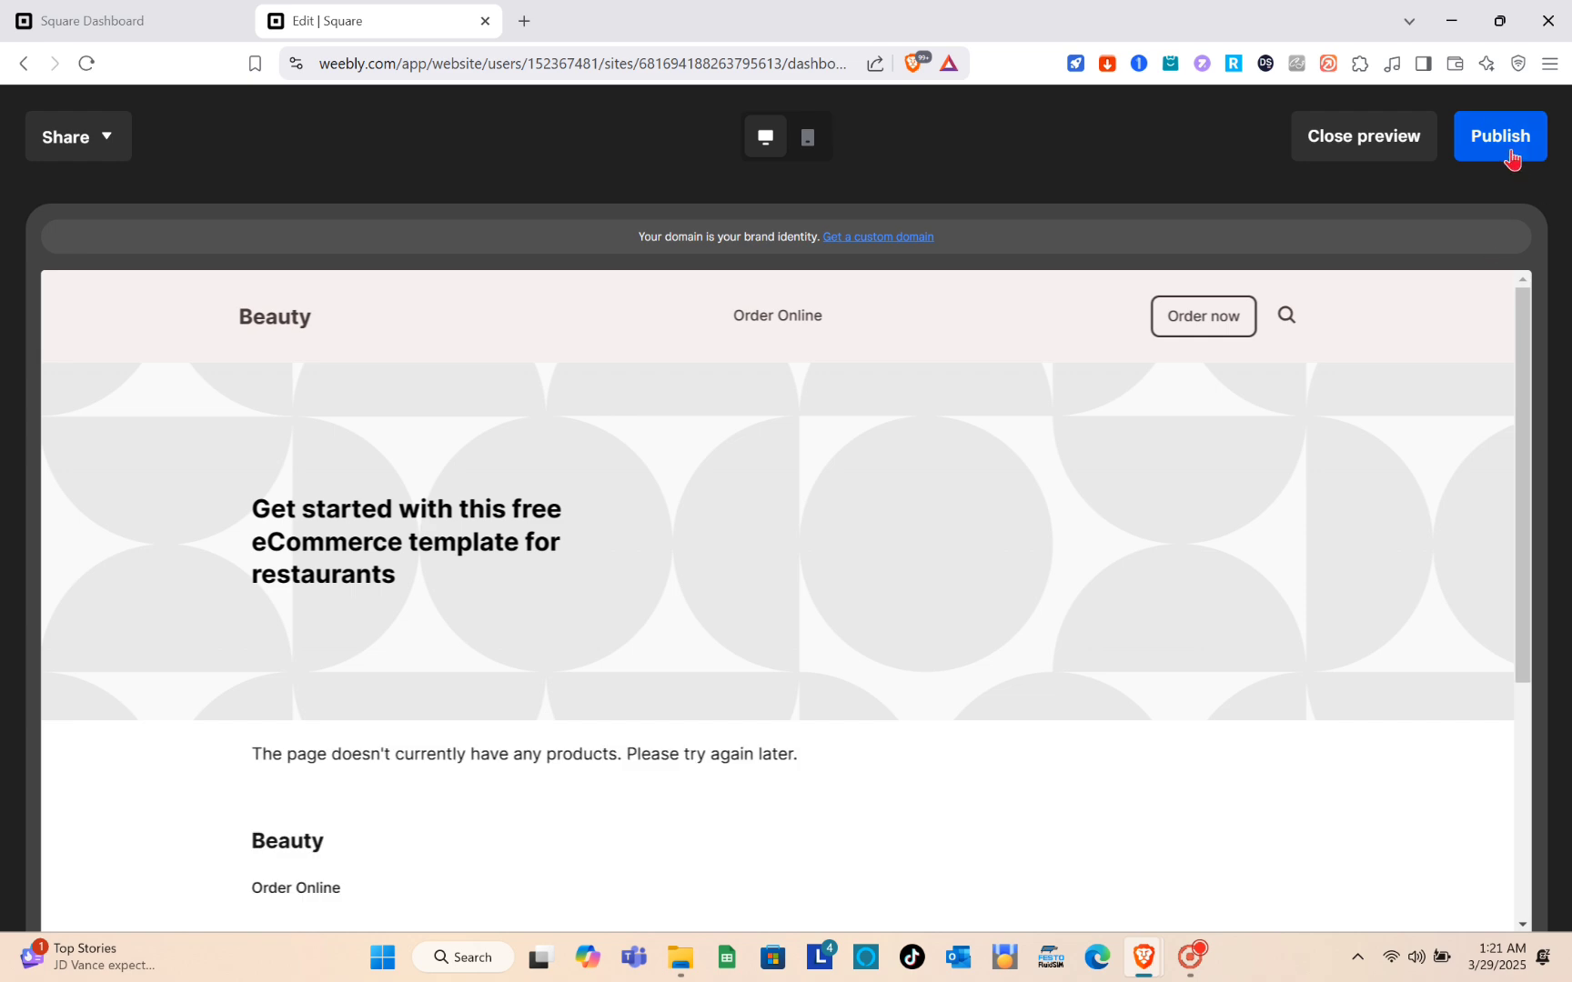
Step: Close the preview and the Add section panel, then exit the editor to the Overview dashboard
{"action": "left_click", "coordinate": [1393, 136]}
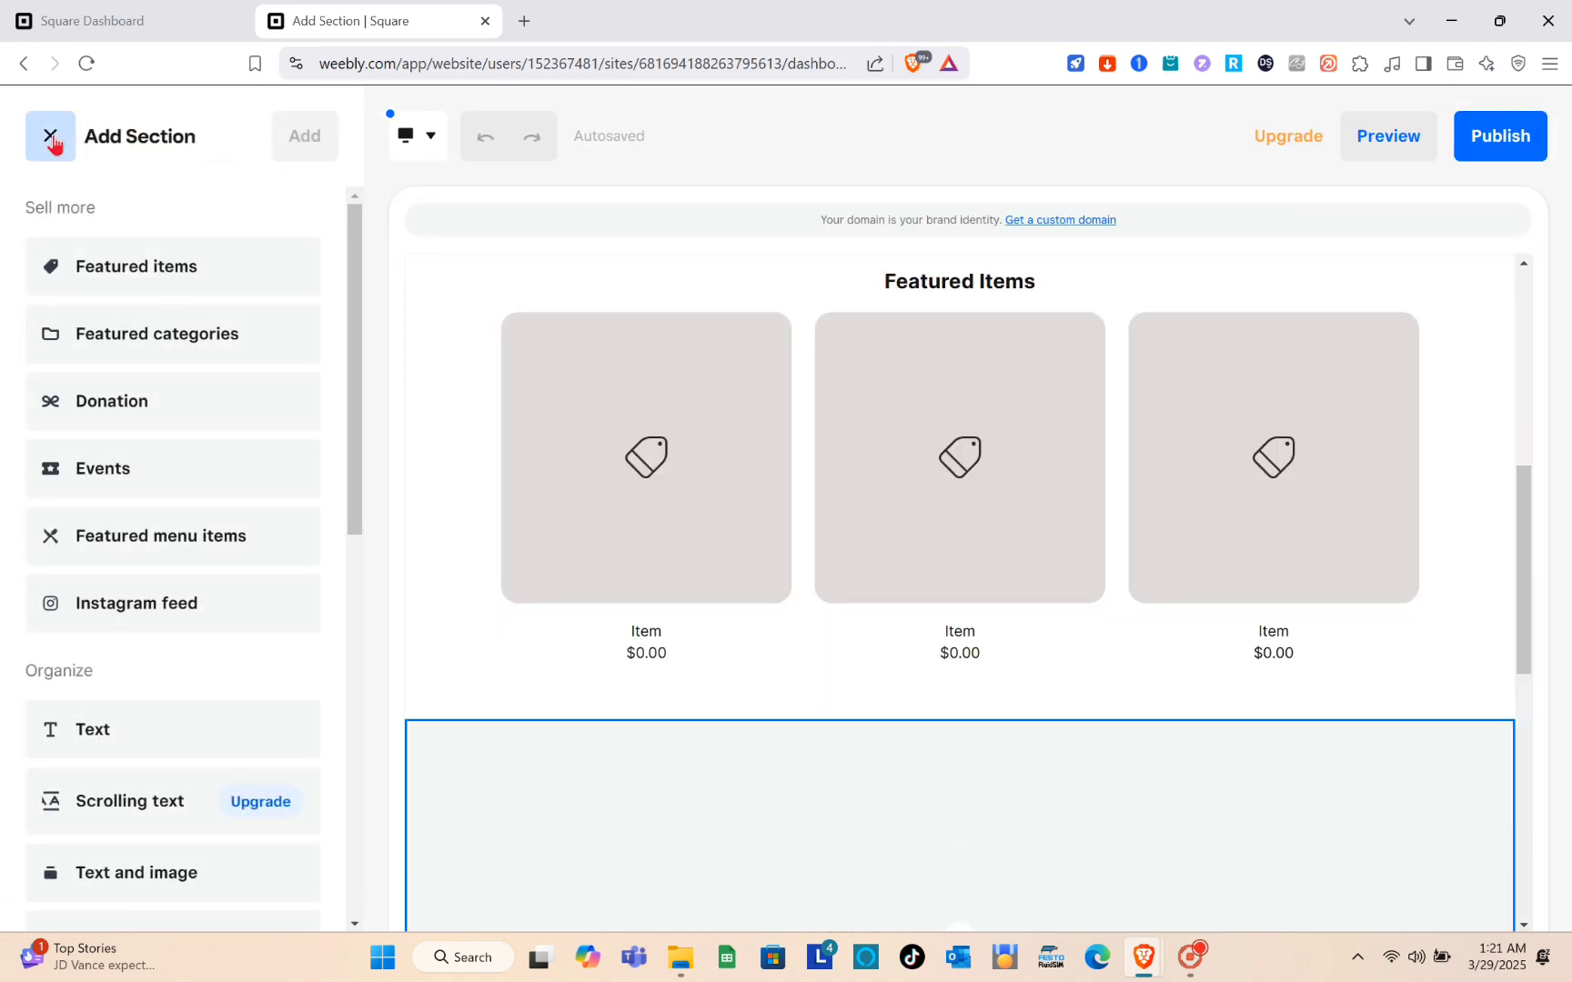
{"action": "left_click", "coordinate": [51, 139]}
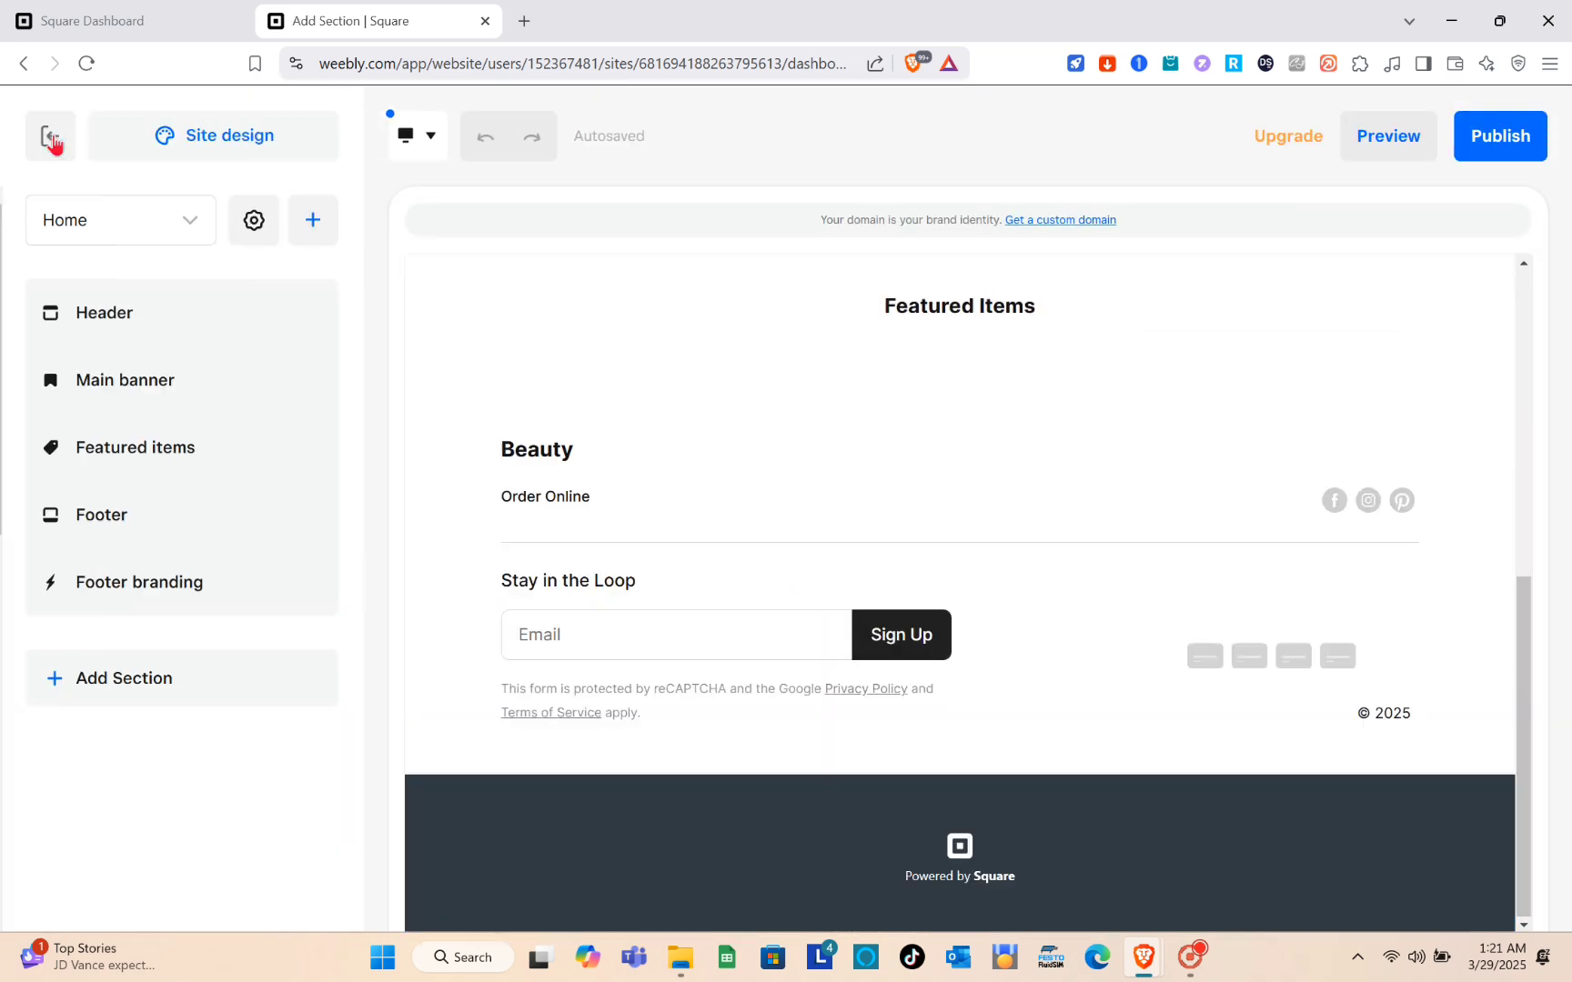
{"action": "left_click", "coordinate": [54, 131]}
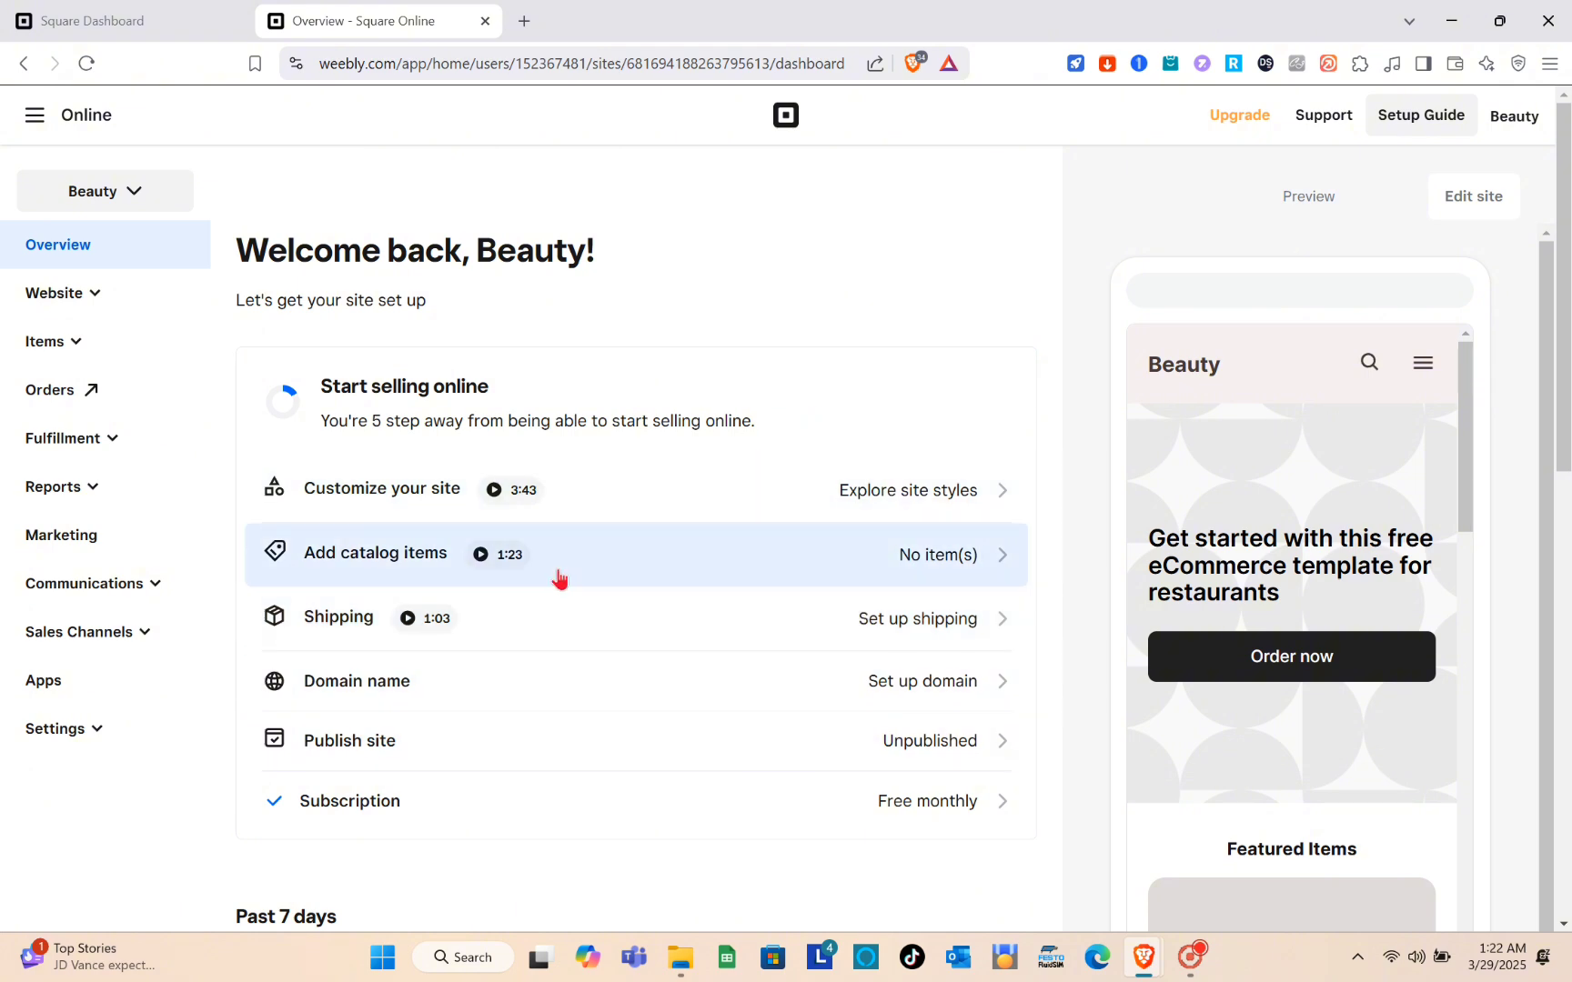
Step: Scroll the Overview checklist and open the store's Shipping setup page
{"action": "scroll", "coordinate": [559, 578], "scroll_direction": "down", "scroll_amount": 4}
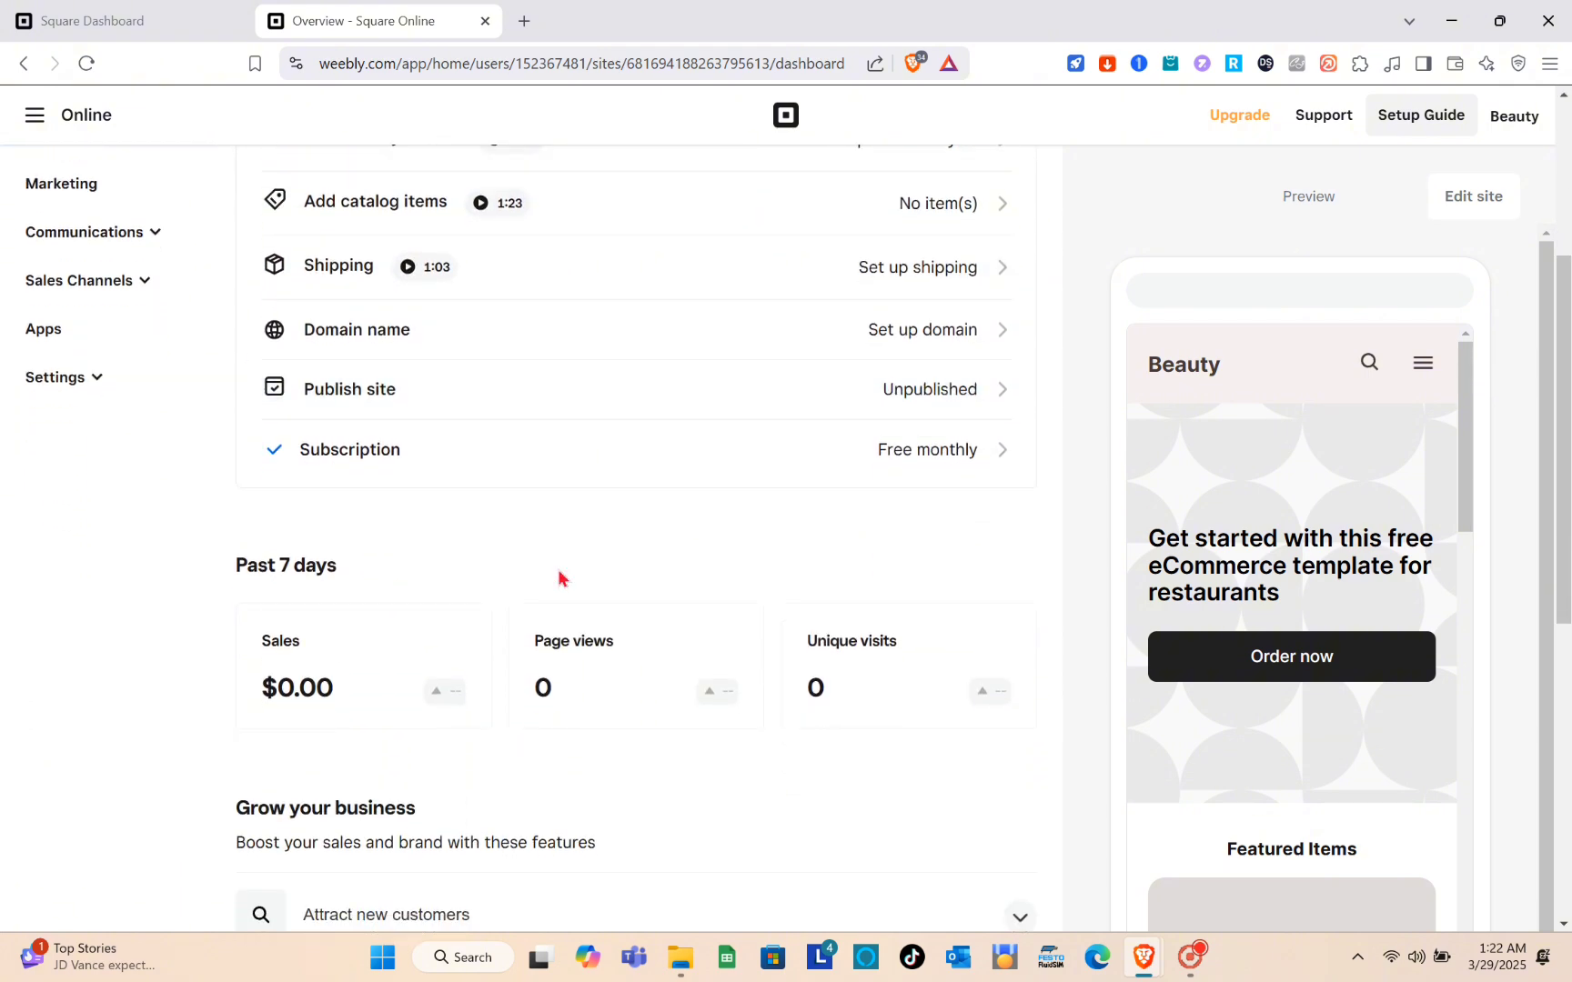
{"action": "scroll", "coordinate": [559, 579], "scroll_direction": "down", "scroll_amount": 4}
{"action": "scroll", "coordinate": [559, 579], "scroll_direction": "up", "scroll_amount": 8}
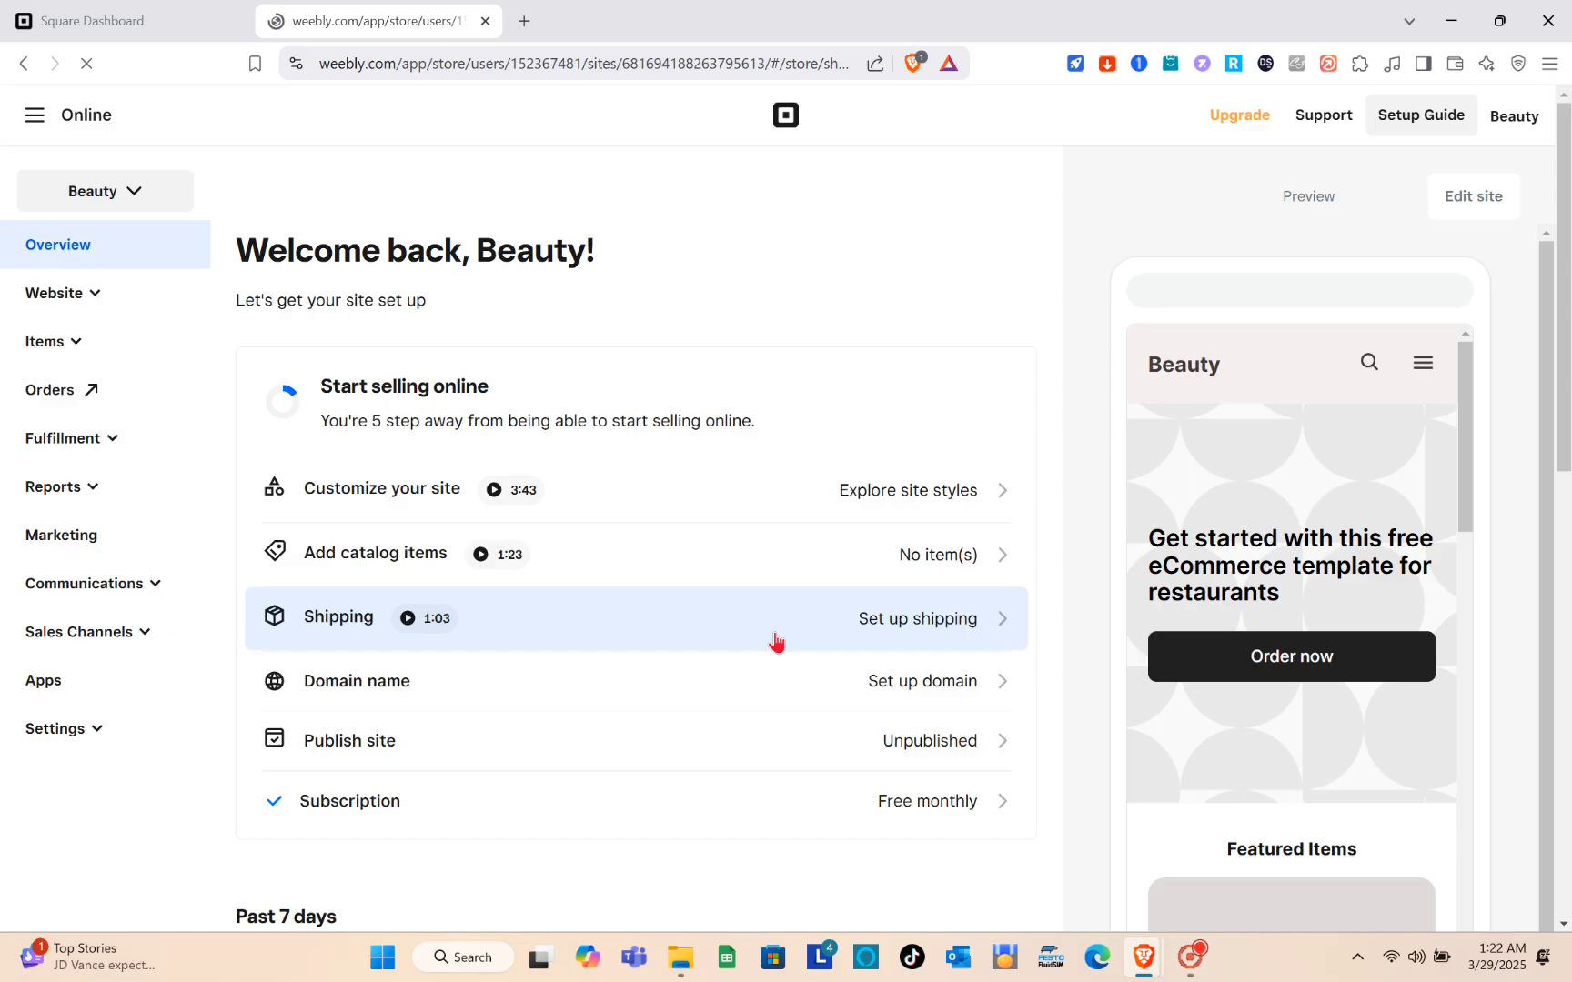
{"action": "left_click", "coordinate": [773, 689]}
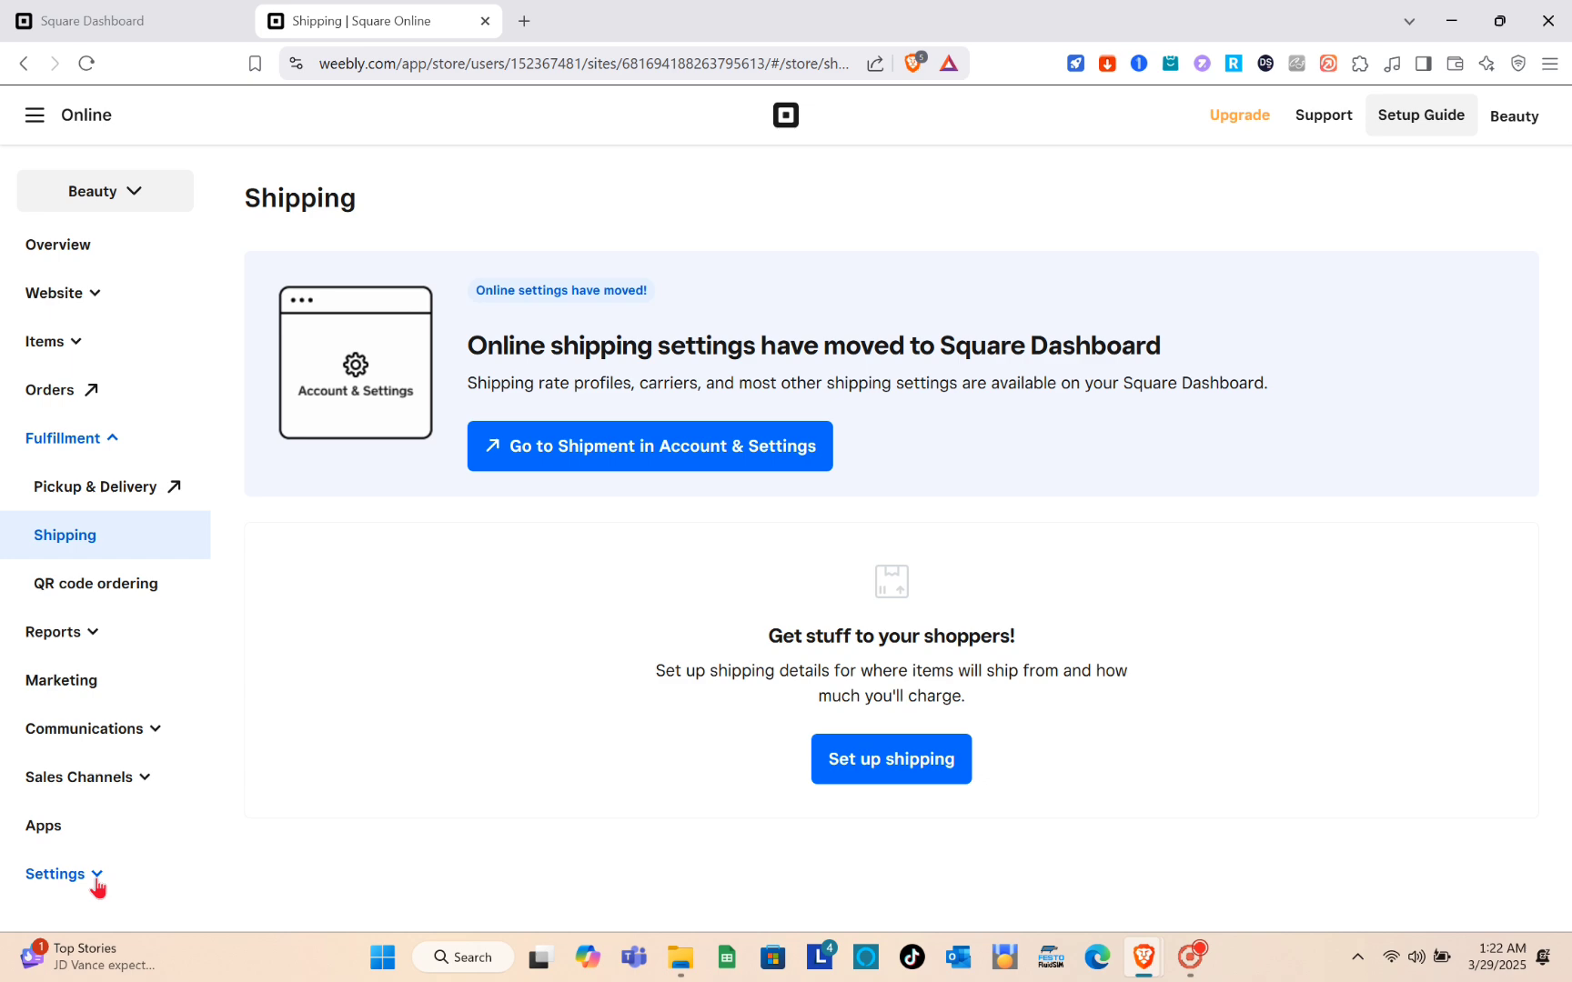
Step: Review the General Store Information form with company name Beauty, then open Checkout settings
{"action": "left_click", "coordinate": [95, 879]}
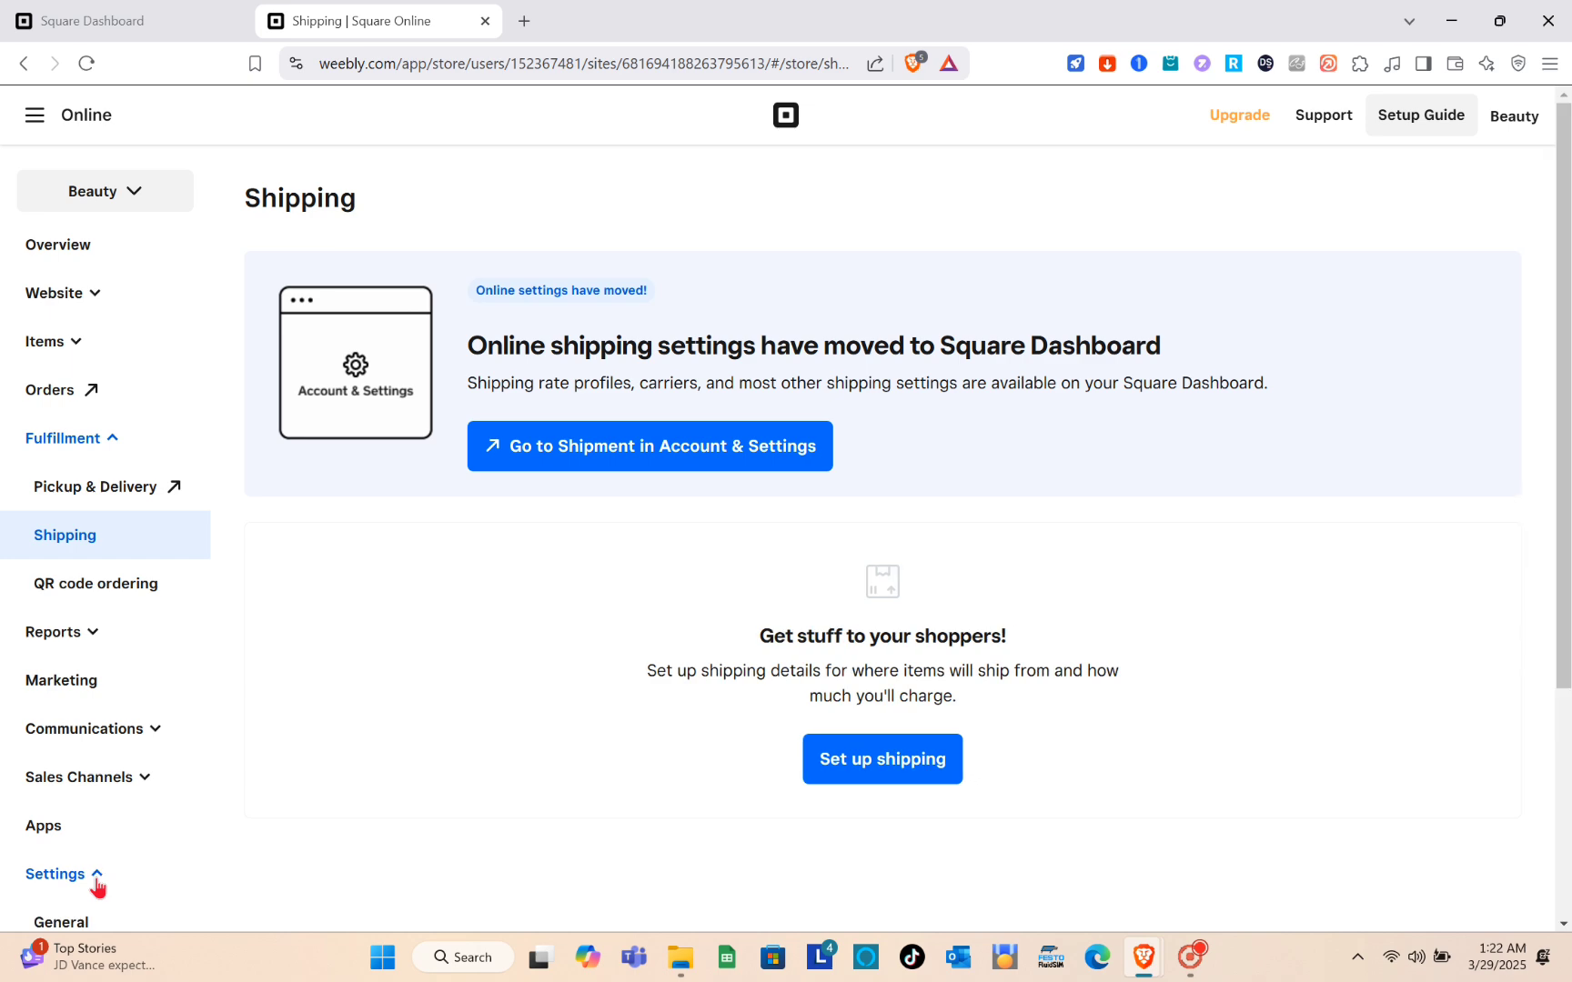
{"action": "scroll", "coordinate": [105, 755], "scroll_direction": "down", "scroll_amount": 2}
{"action": "scroll", "coordinate": [91, 741], "scroll_direction": "down", "scroll_amount": 1}
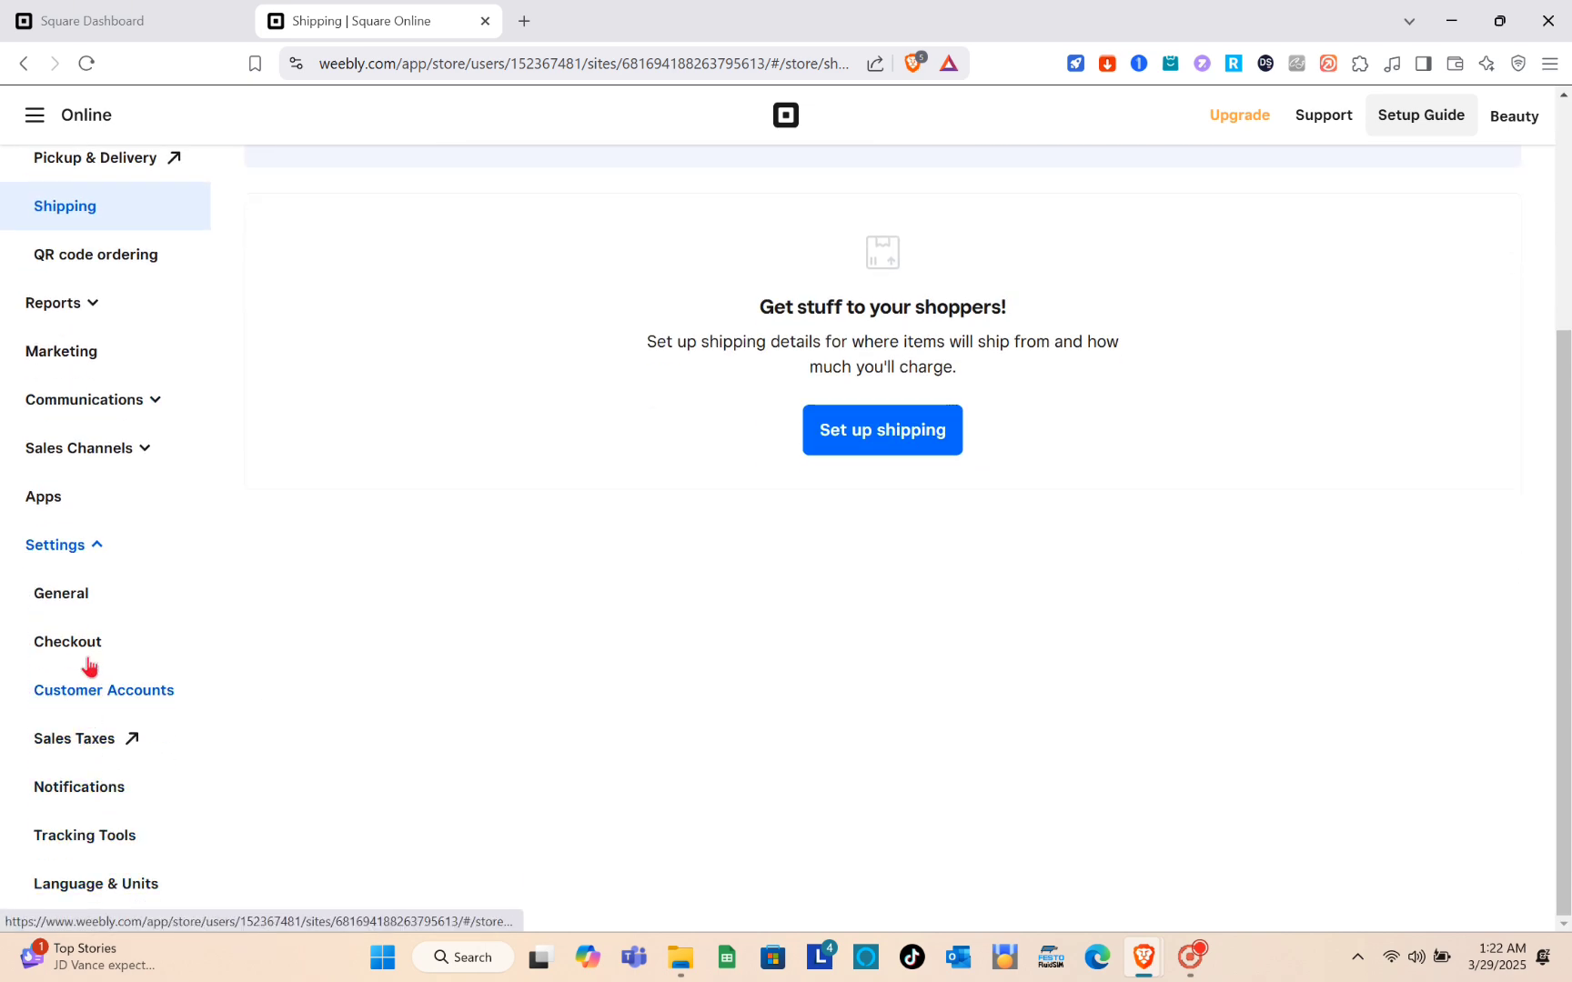
{"action": "left_click", "coordinate": [80, 601]}
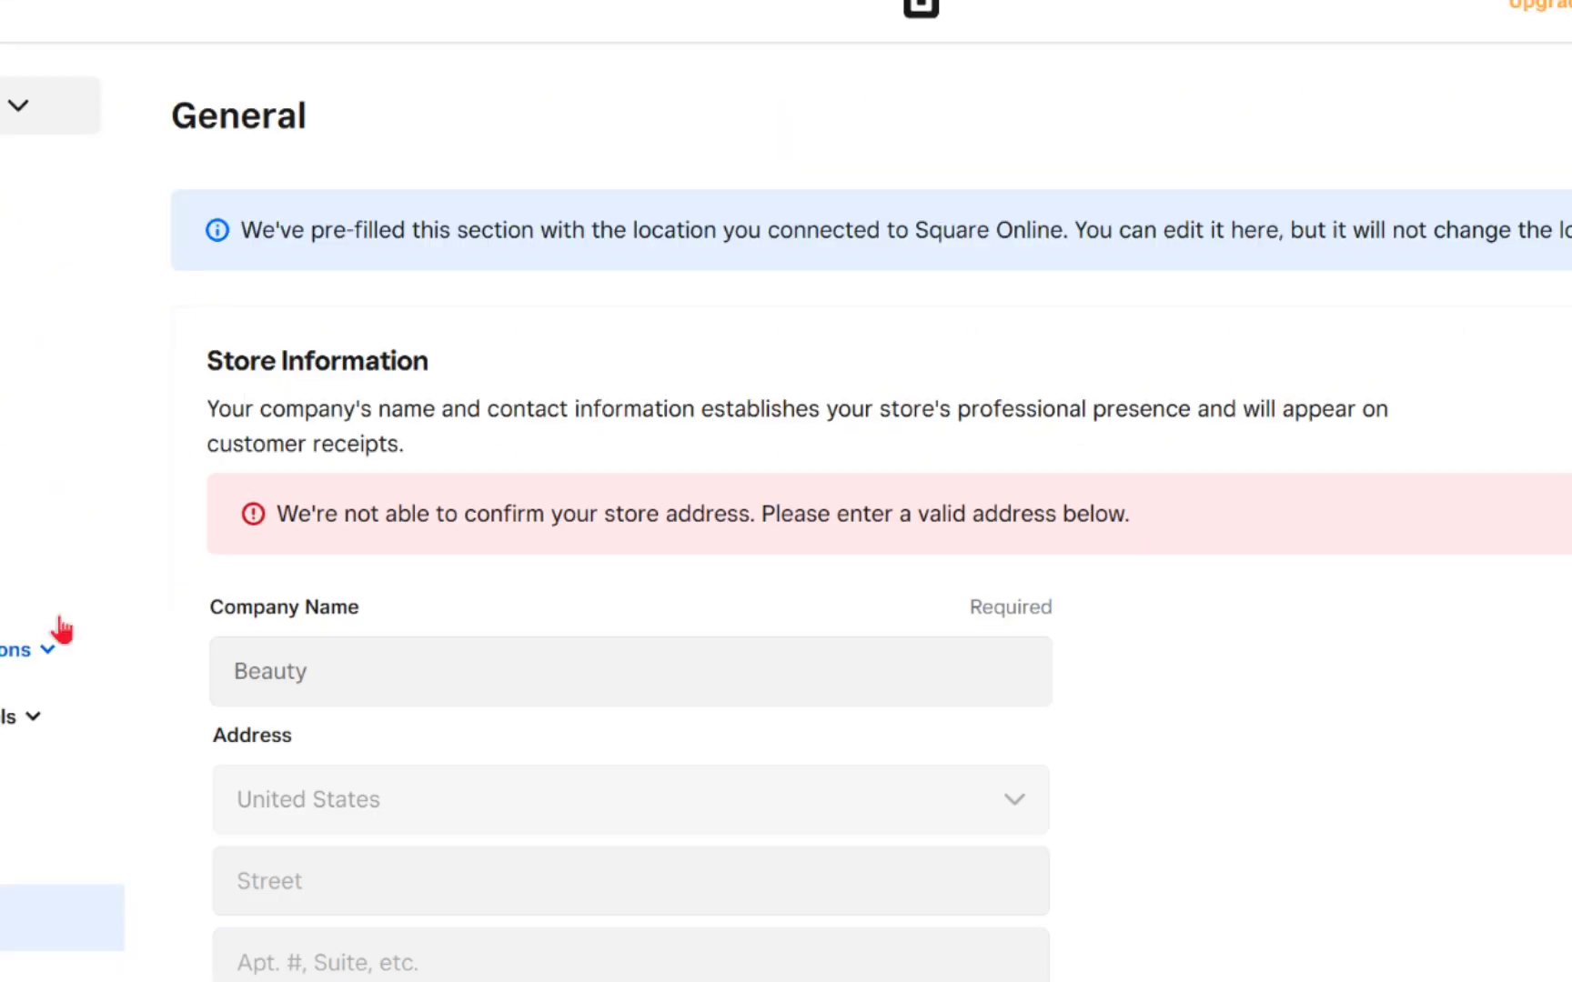
{"action": "scroll", "coordinate": [544, 673], "scroll_direction": "down", "scroll_amount": 2}
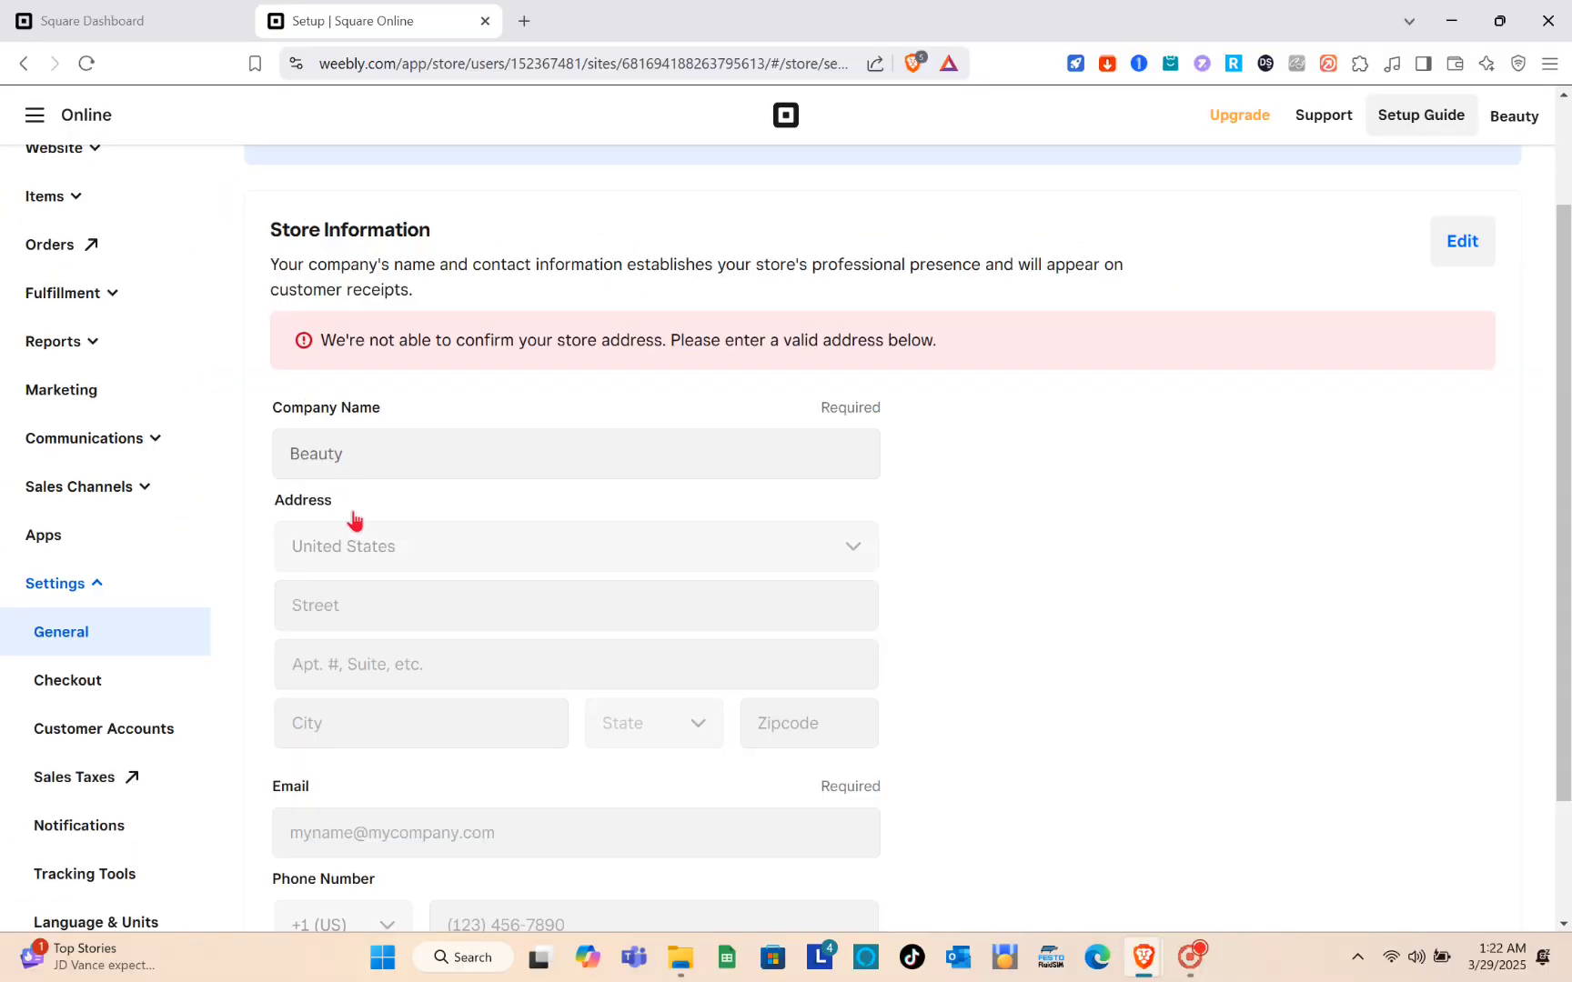
{"action": "scroll", "coordinate": [323, 568], "scroll_direction": "down", "scroll_amount": 2}
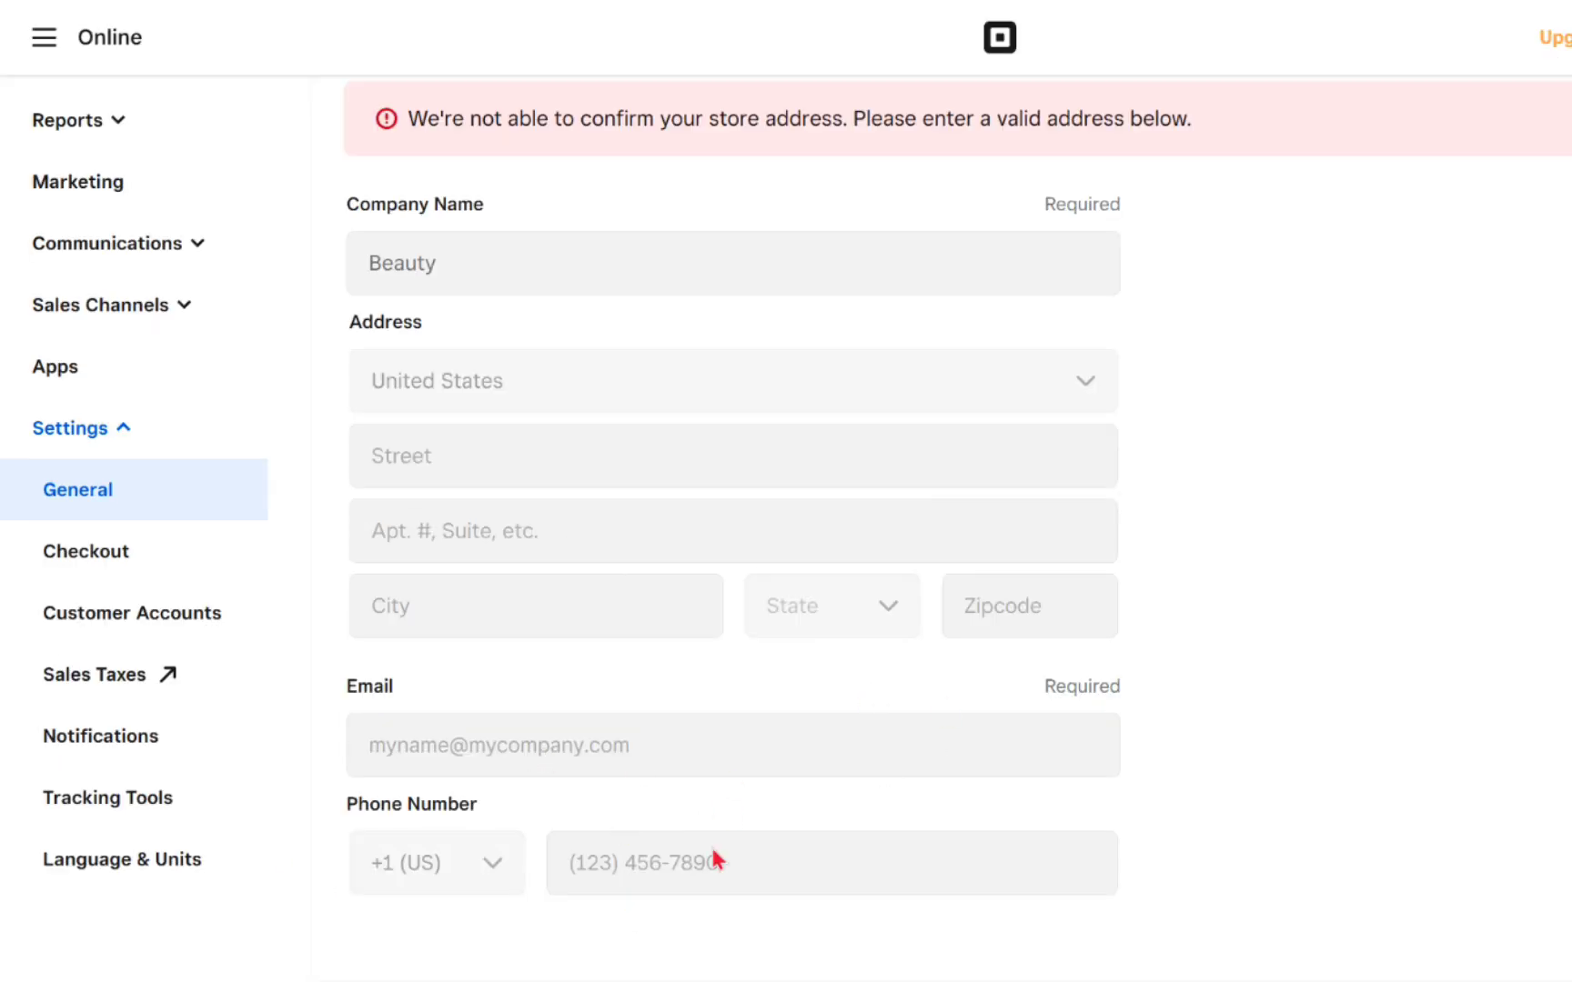
{"action": "scroll", "coordinate": [712, 846], "scroll_direction": "up", "scroll_amount": 3}
{"action": "scroll", "coordinate": [712, 846], "scroll_direction": "down", "scroll_amount": 3}
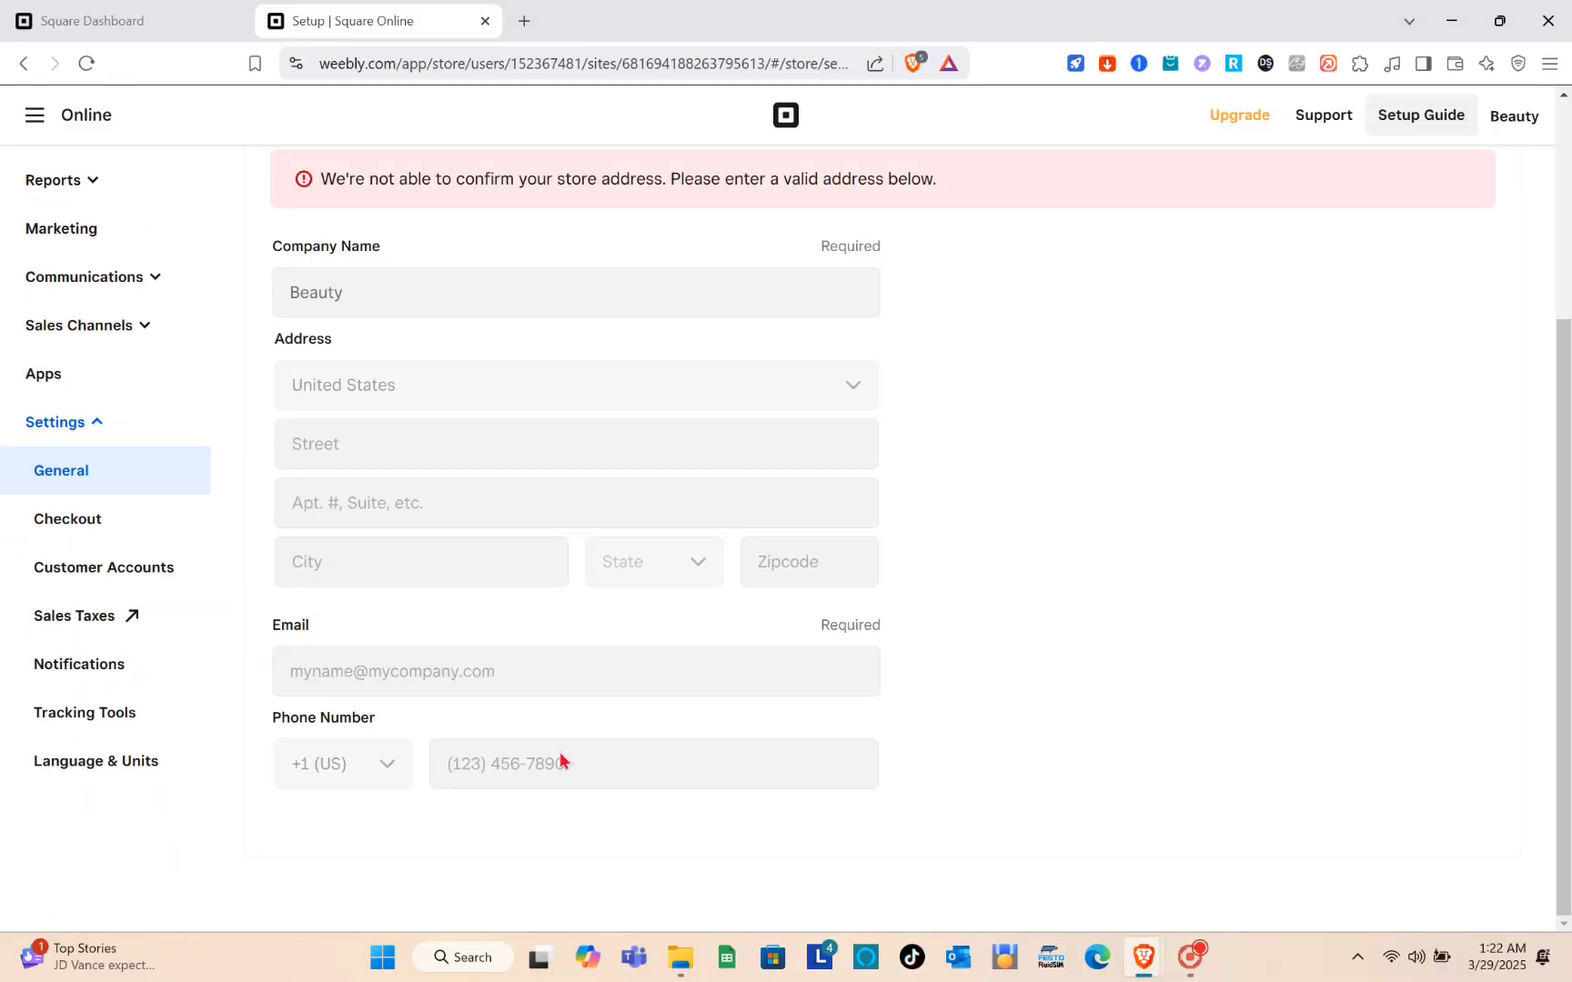
{"action": "left_click", "coordinate": [65, 525]}
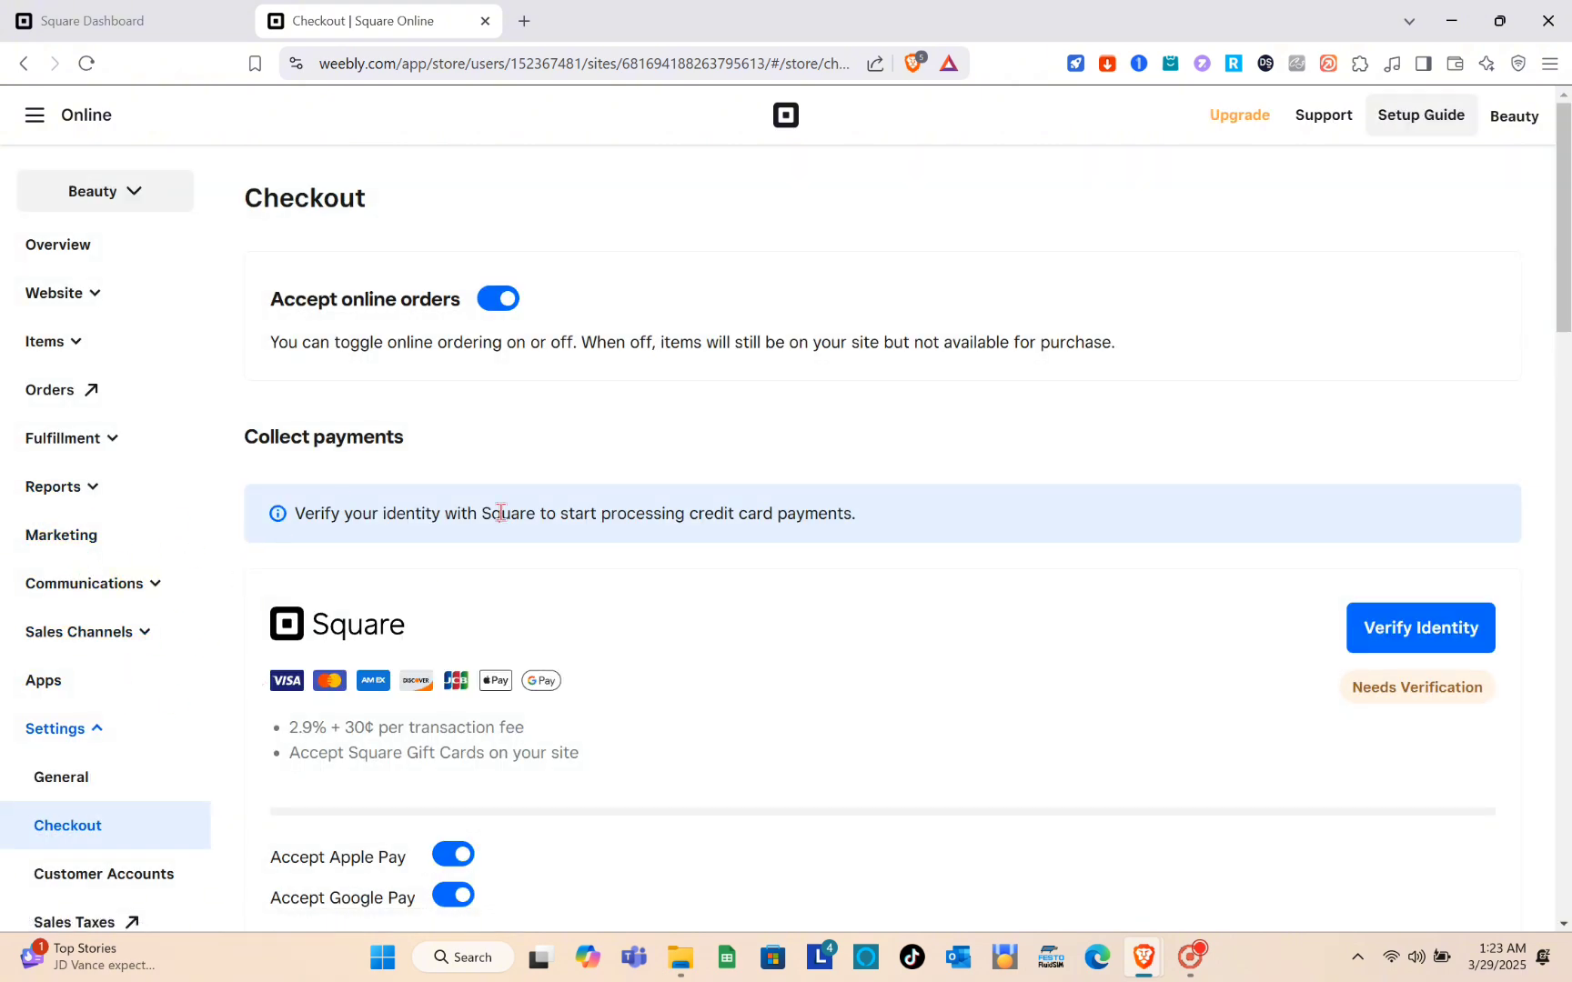
Step: Scroll through the Checkout payment options, then open the Beauty site's Switch Sites list
{"action": "scroll", "coordinate": [501, 514], "scroll_direction": "down", "scroll_amount": 1}
{"action": "scroll", "coordinate": [644, 507], "scroll_direction": "up", "scroll_amount": 1}
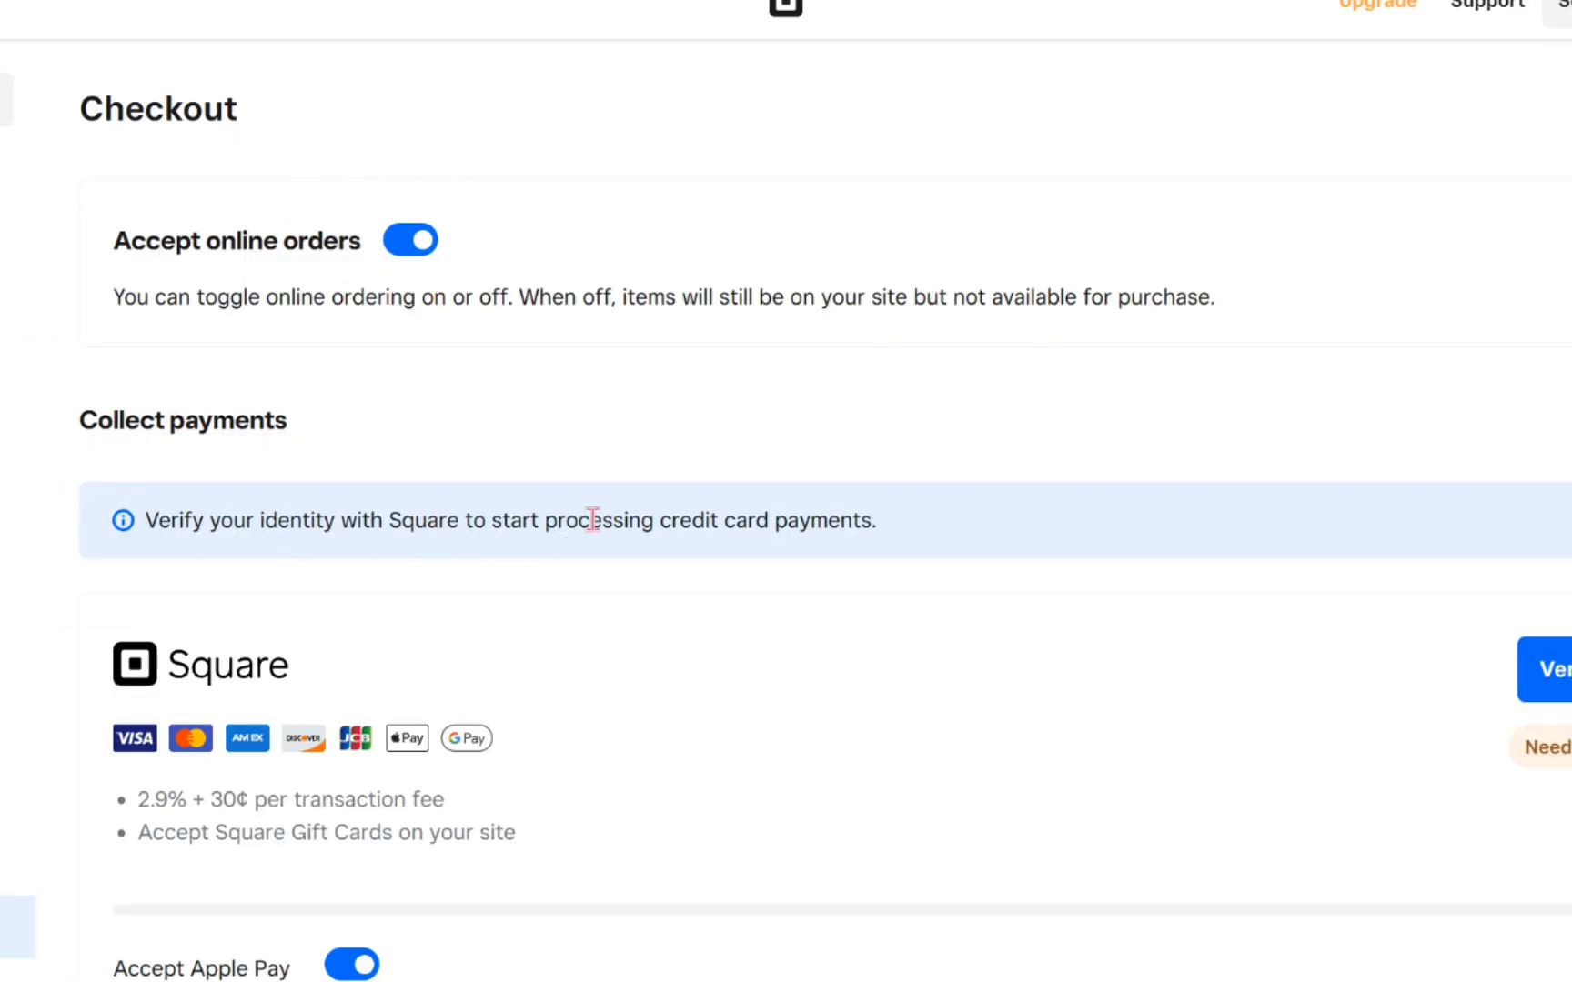
{"action": "scroll", "coordinate": [592, 519], "scroll_direction": "down", "scroll_amount": 2}
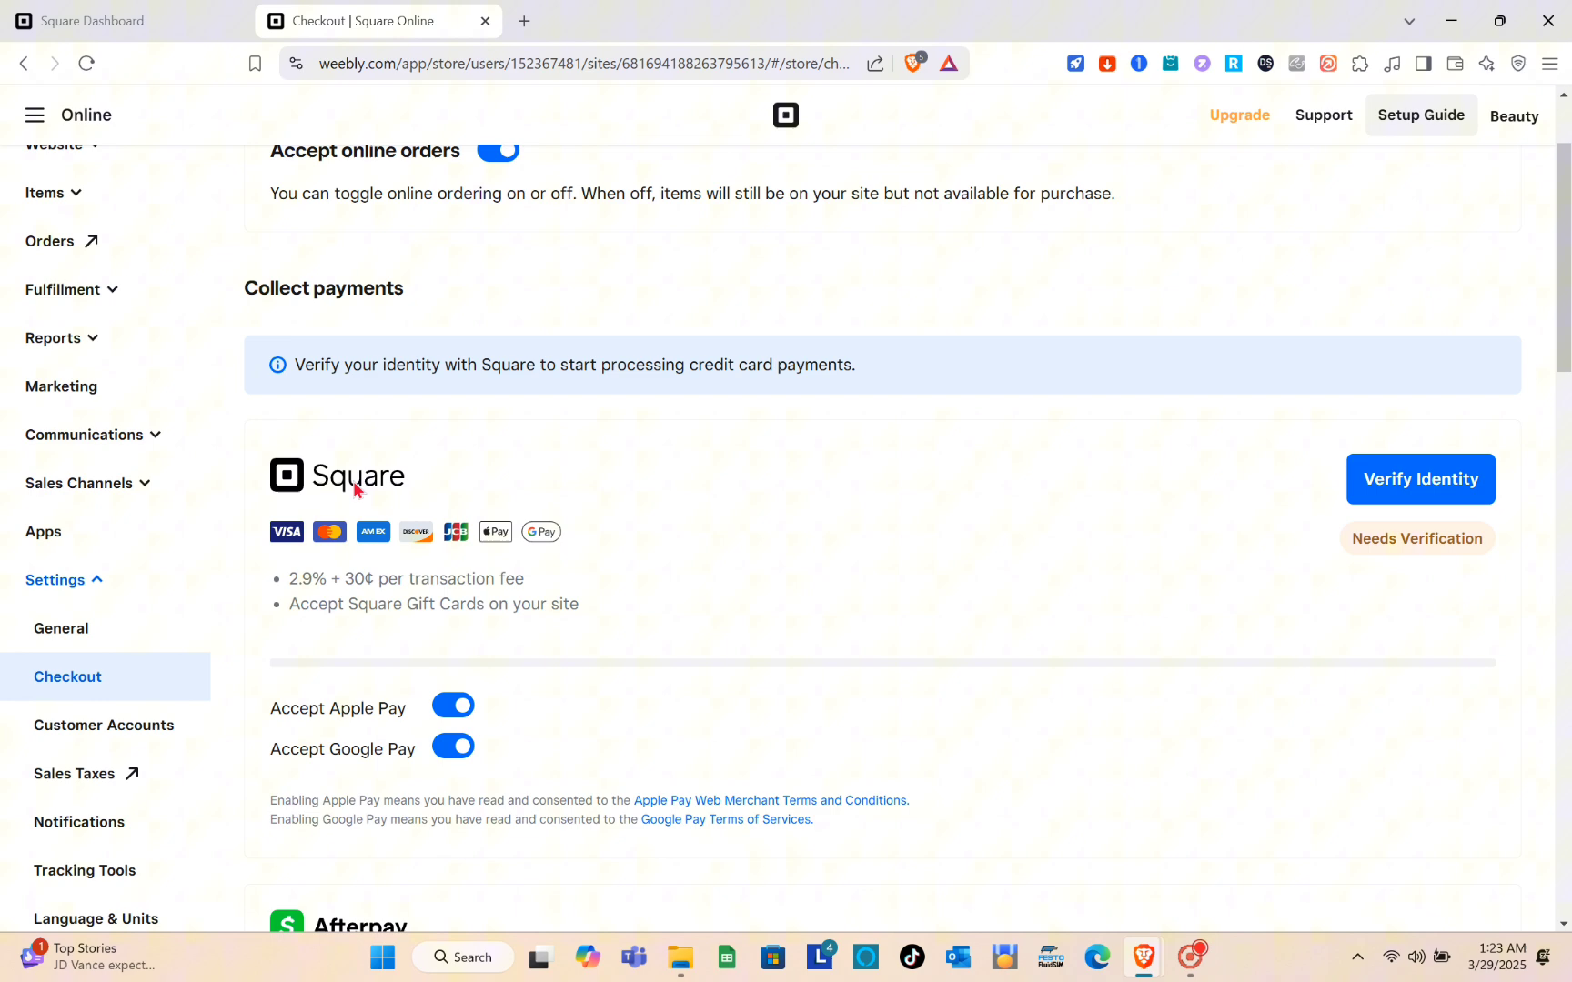
{"action": "scroll", "coordinate": [354, 489], "scroll_direction": "down", "scroll_amount": 3}
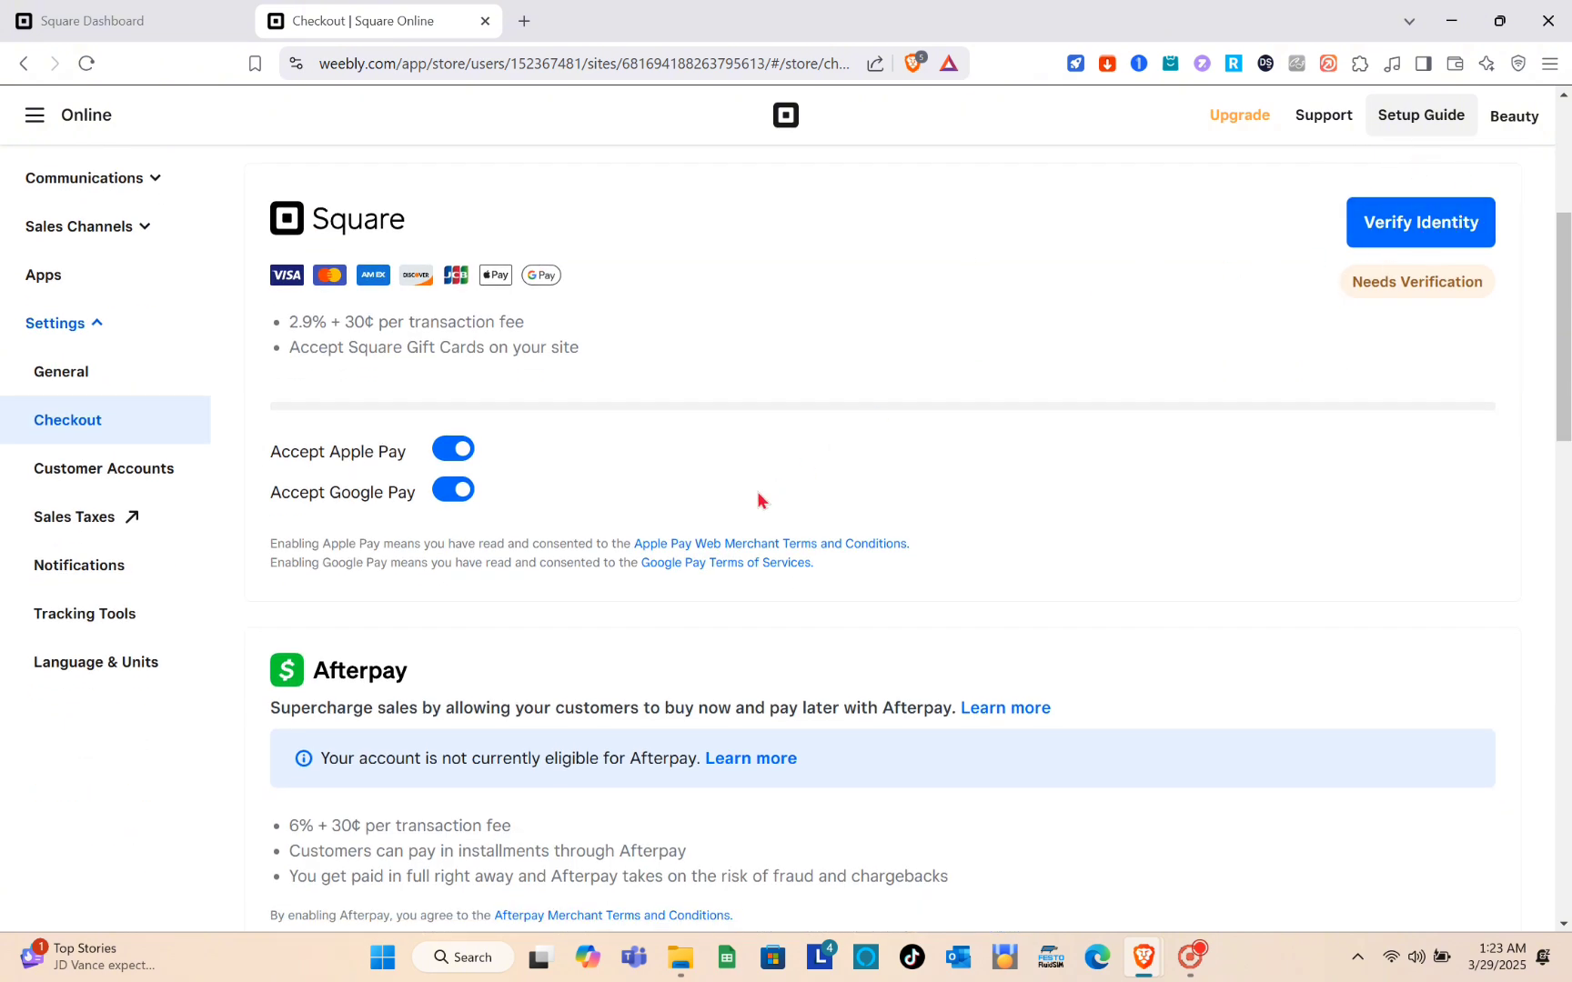
{"action": "scroll", "coordinate": [753, 492], "scroll_direction": "down", "scroll_amount": 3}
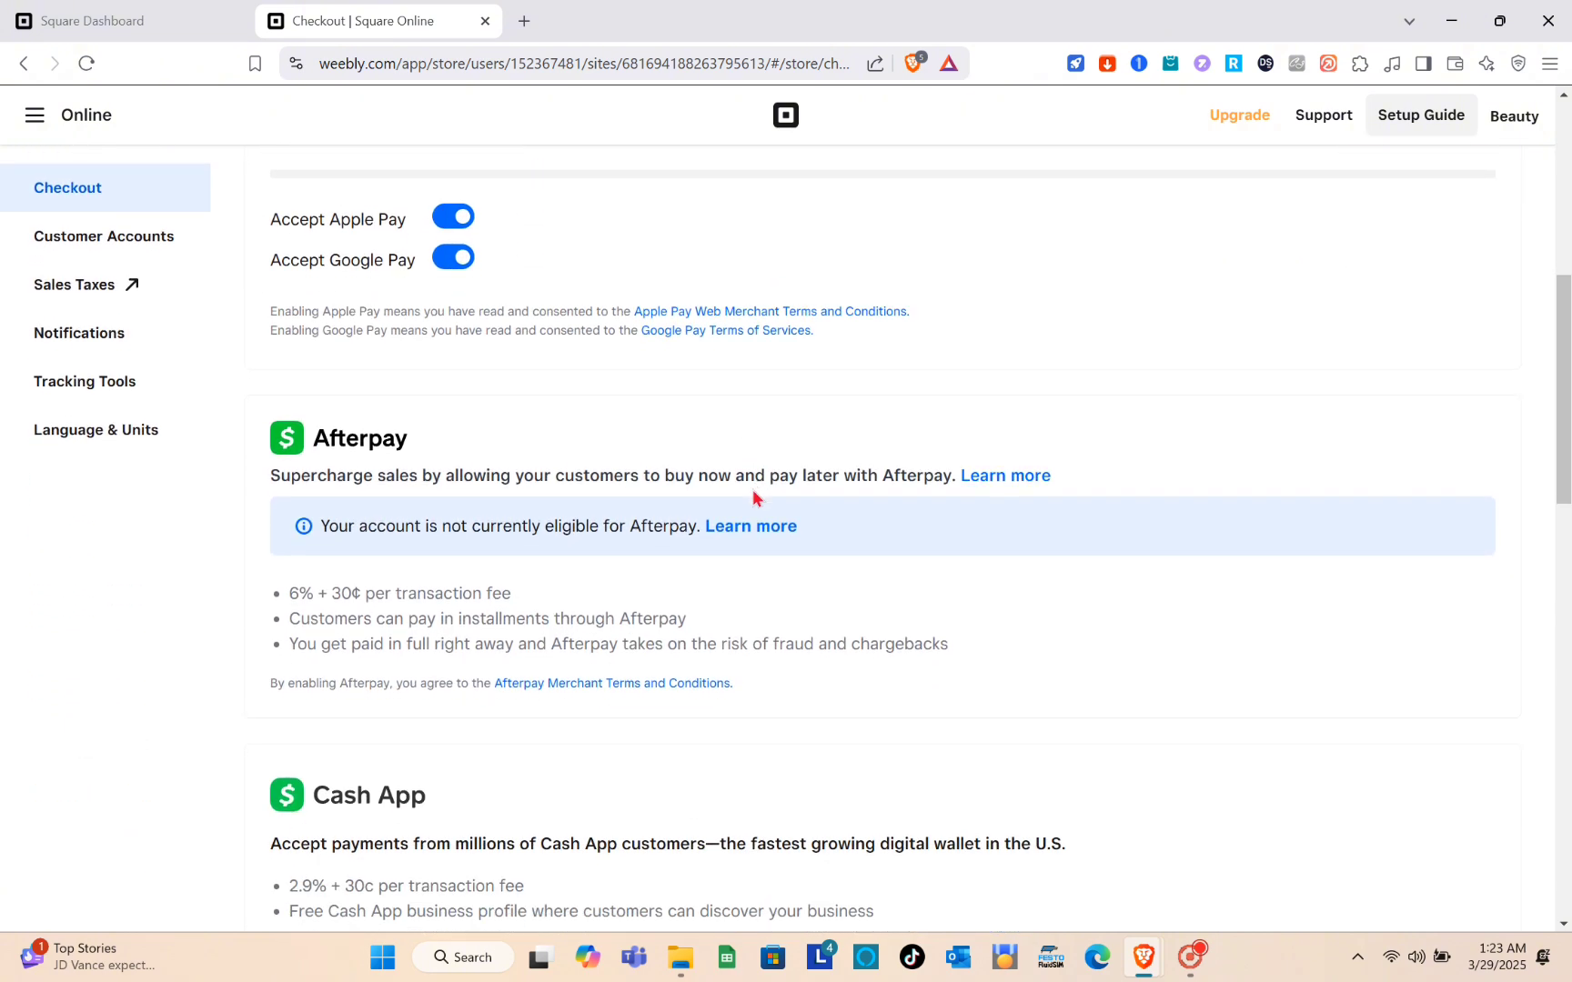
{"action": "scroll", "coordinate": [754, 496], "scroll_direction": "down", "scroll_amount": 5}
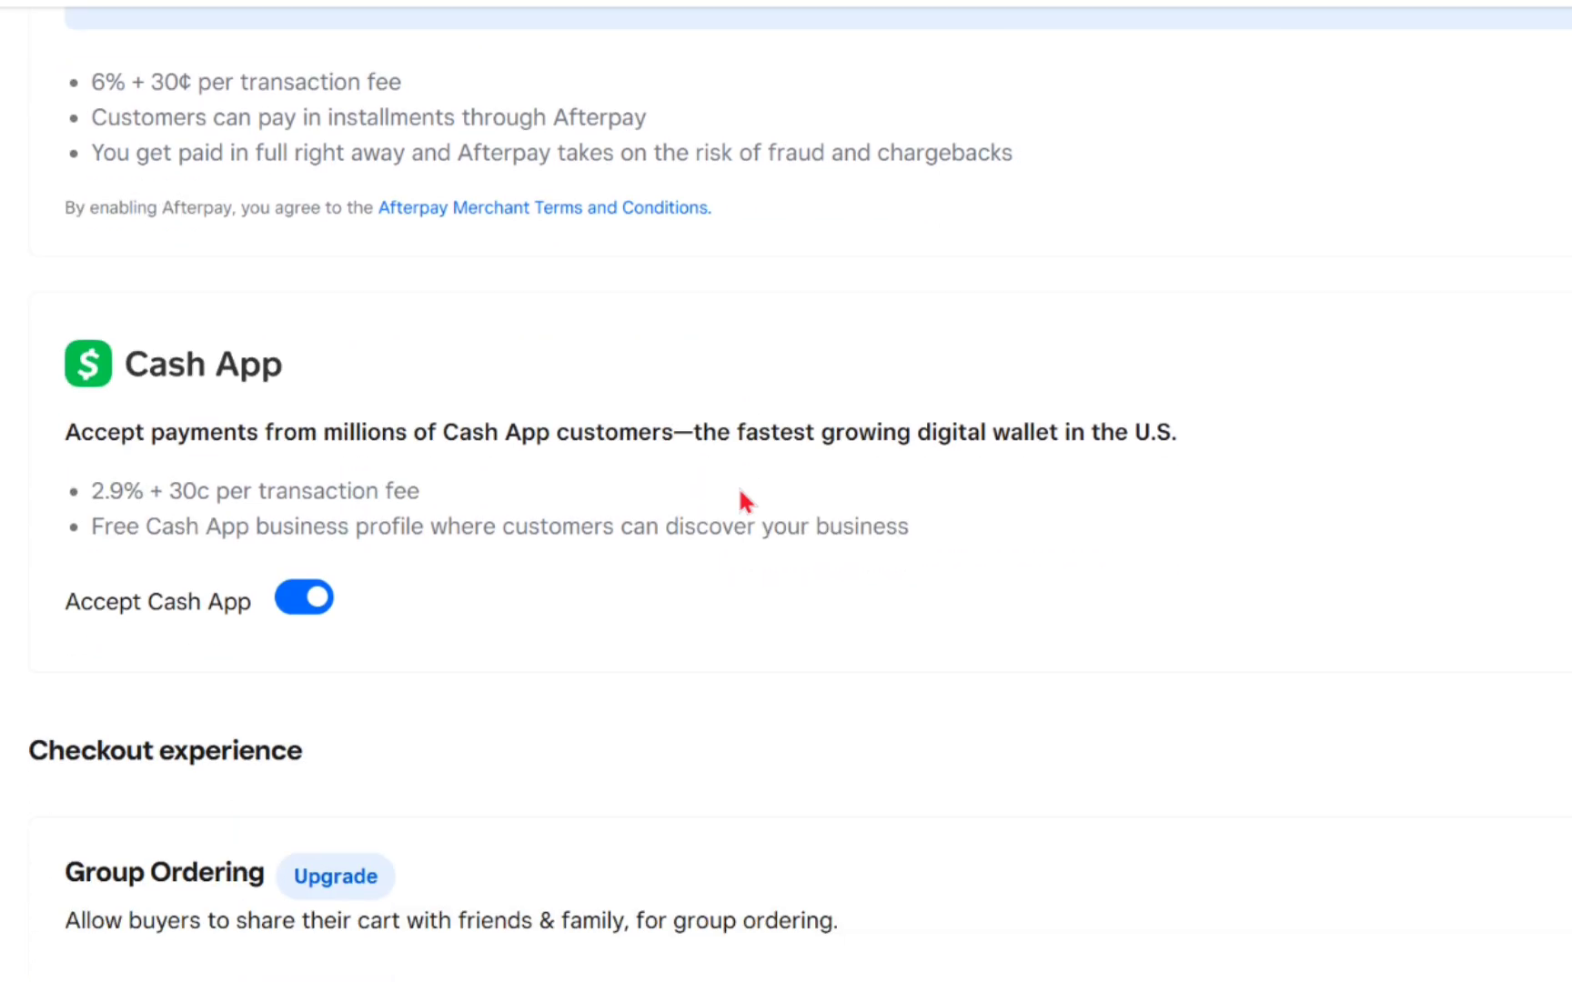
{"action": "scroll", "coordinate": [737, 486], "scroll_direction": "down", "scroll_amount": 5}
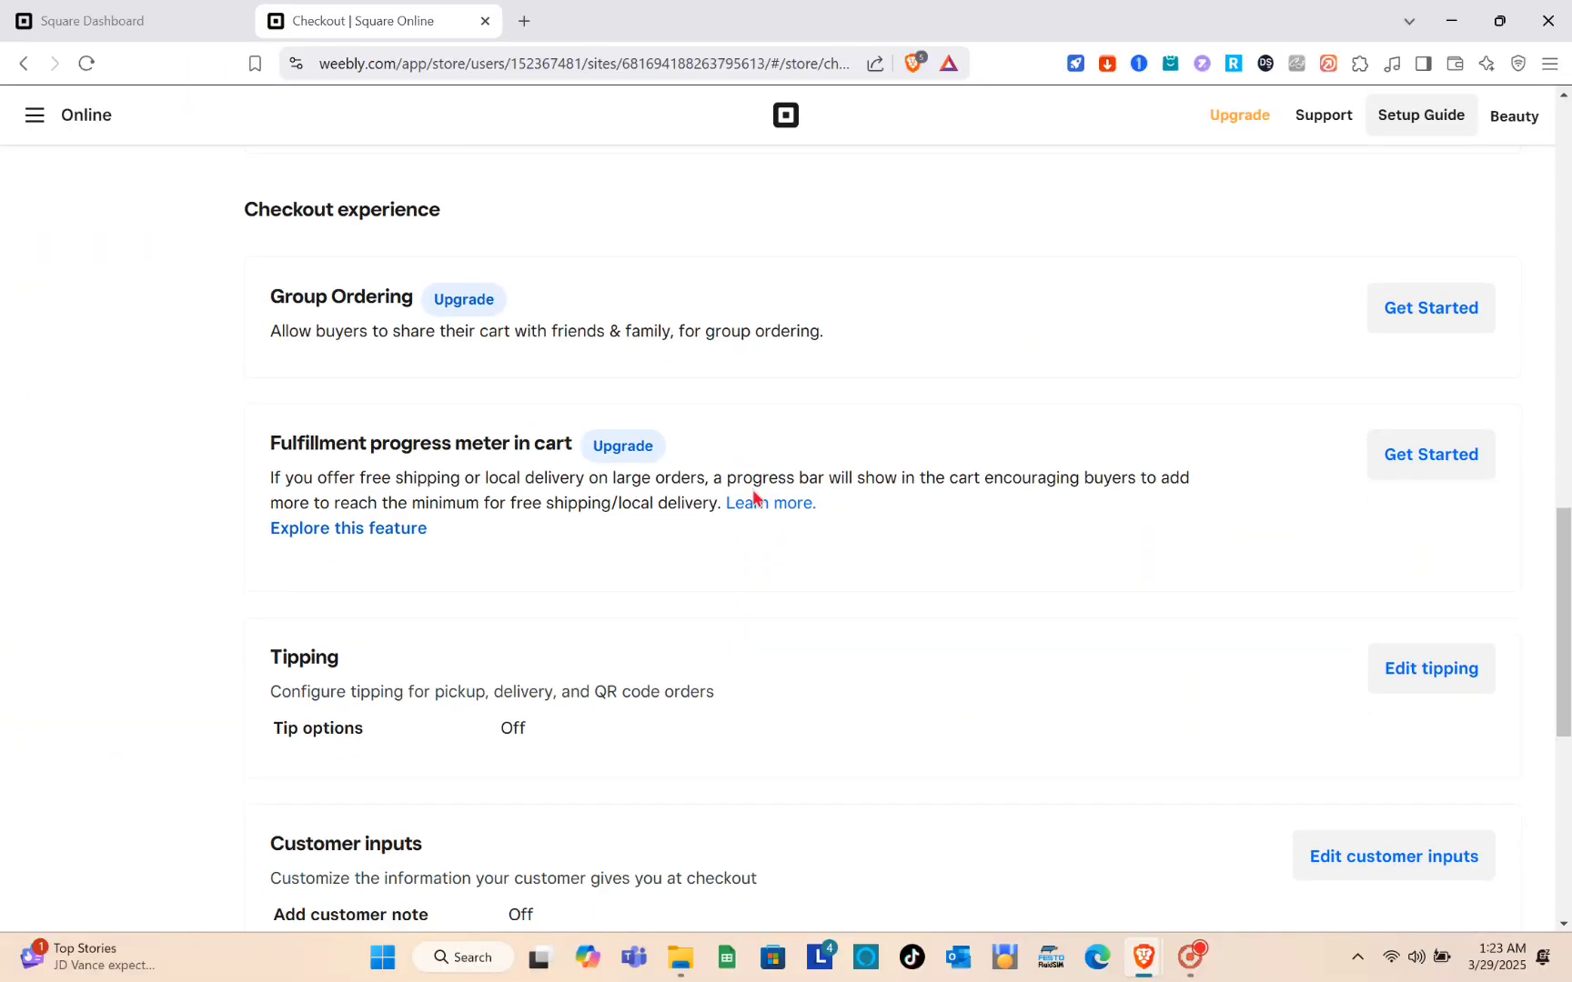
{"action": "scroll", "coordinate": [753, 496], "scroll_direction": "down", "scroll_amount": 5}
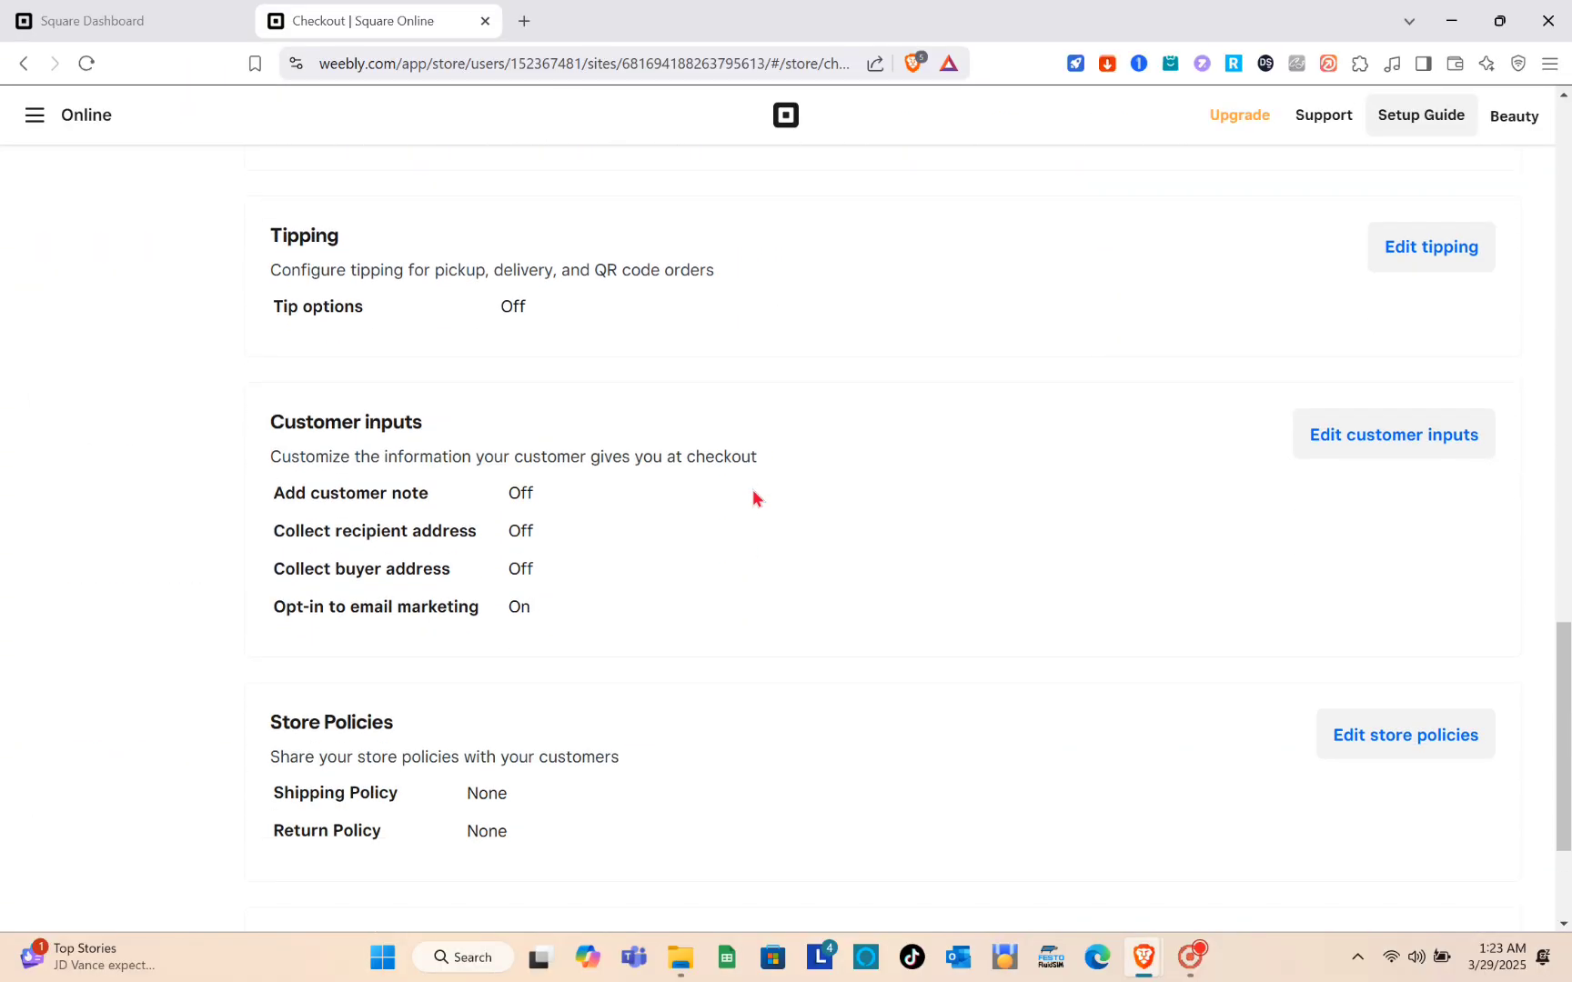
{"action": "scroll", "coordinate": [753, 497], "scroll_direction": "down", "scroll_amount": 3}
{"action": "scroll", "coordinate": [753, 498], "scroll_direction": "up", "scroll_amount": 20}
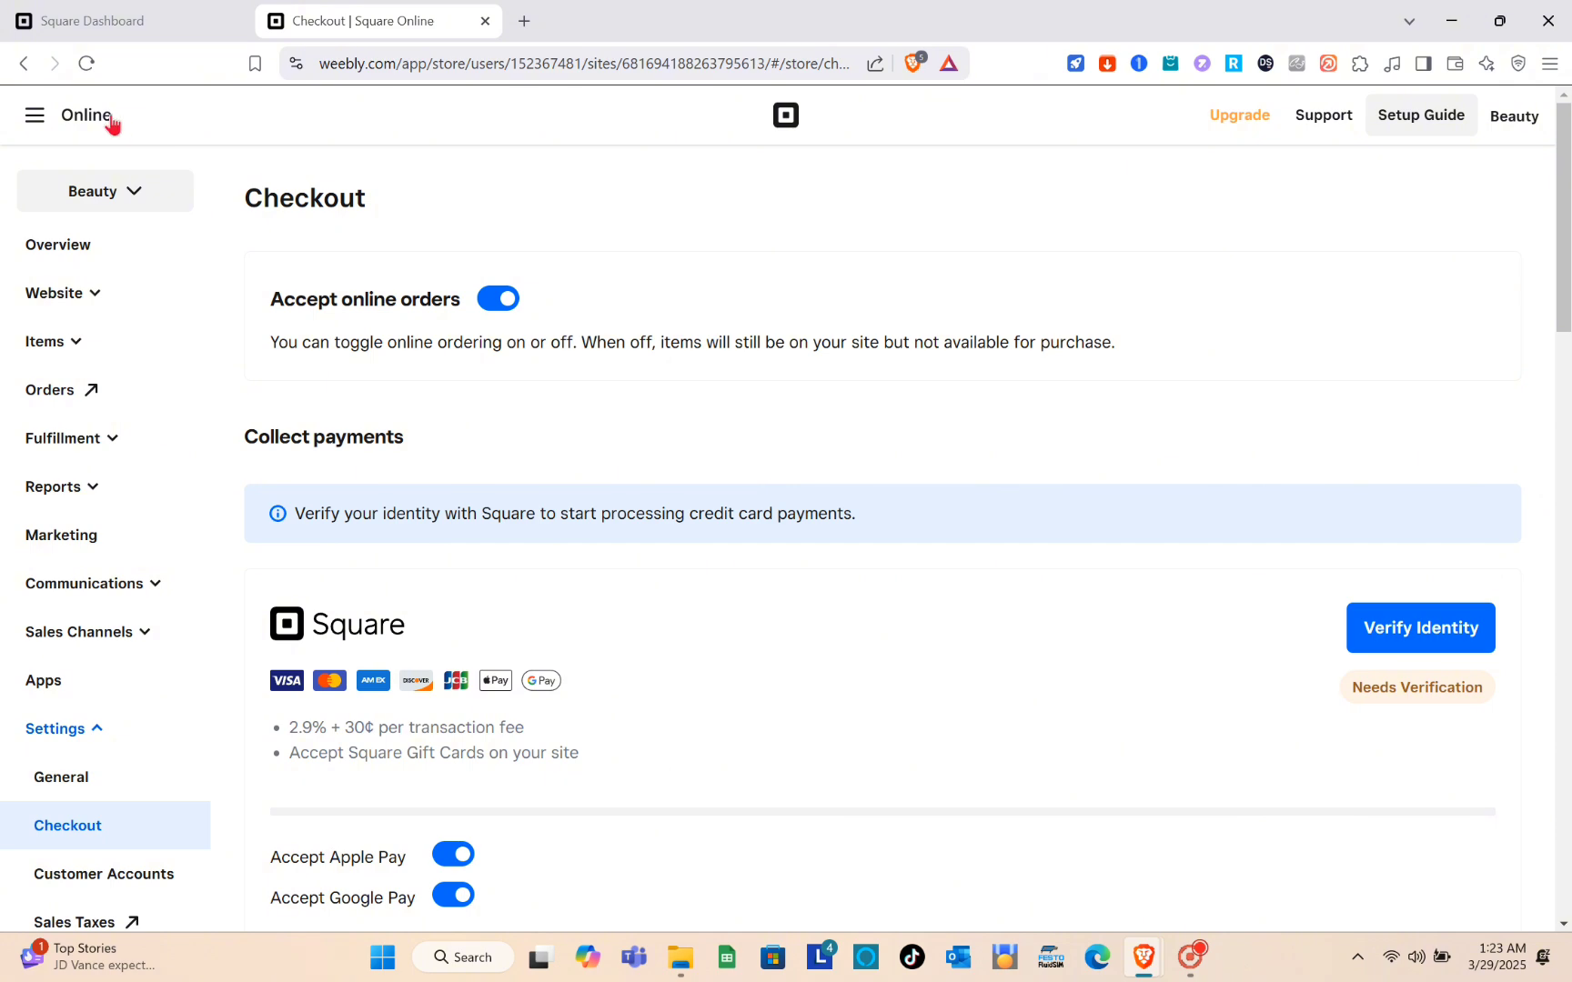
{"action": "left_click", "coordinate": [150, 201]}
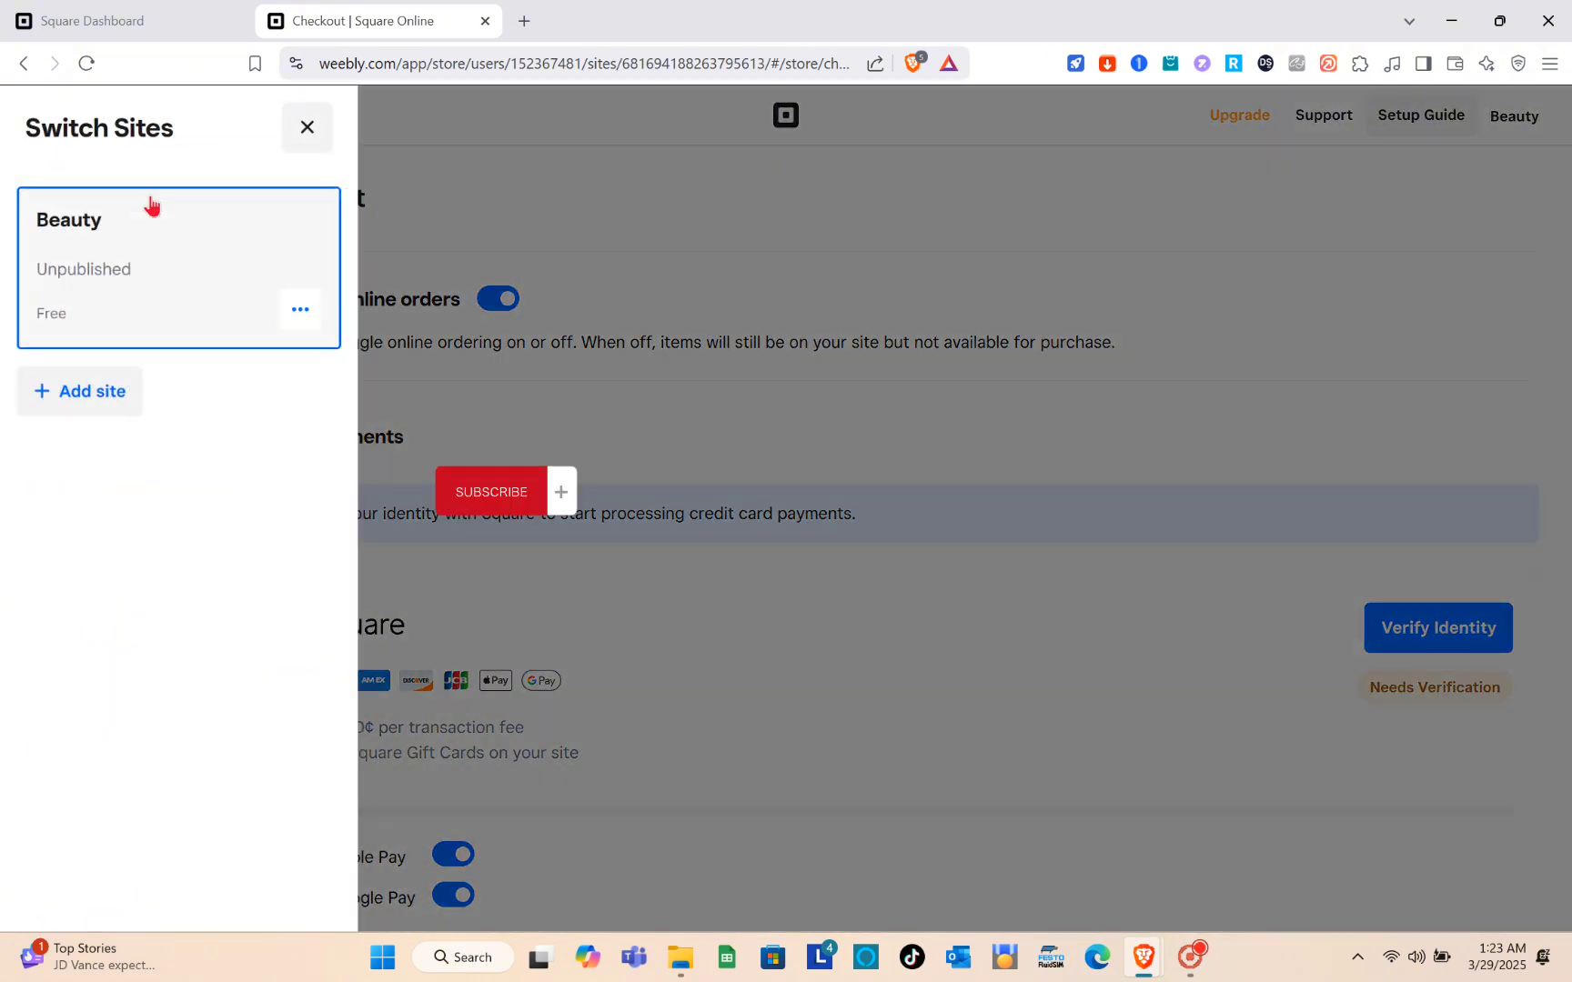